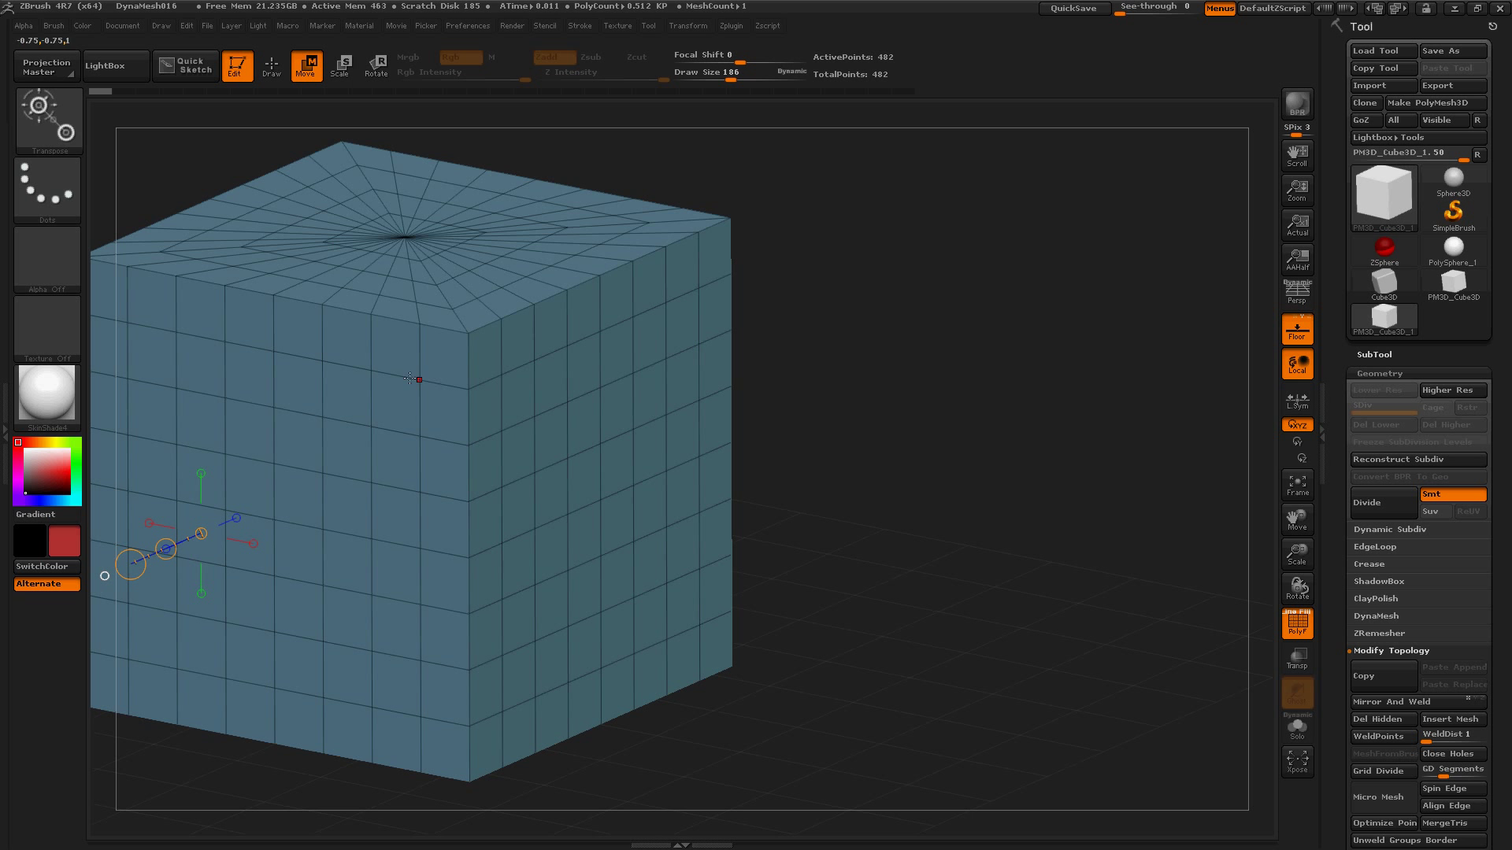
# Load the DynaMesh016 project from the project library without saving changes to the current one.
pyautogui.click(107, 65)
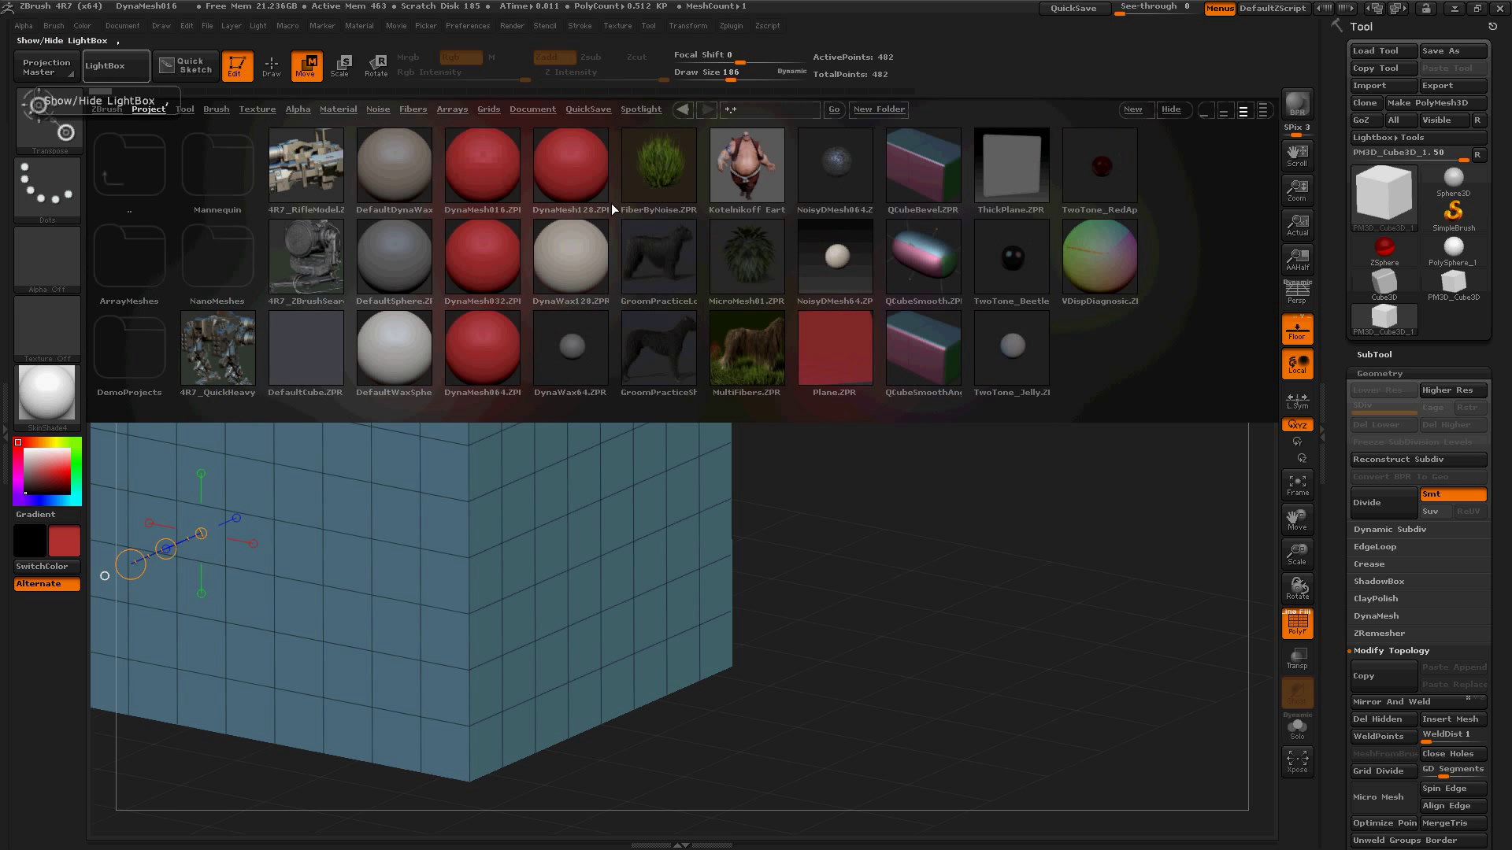
pyautogui.doubleClick(484, 168)
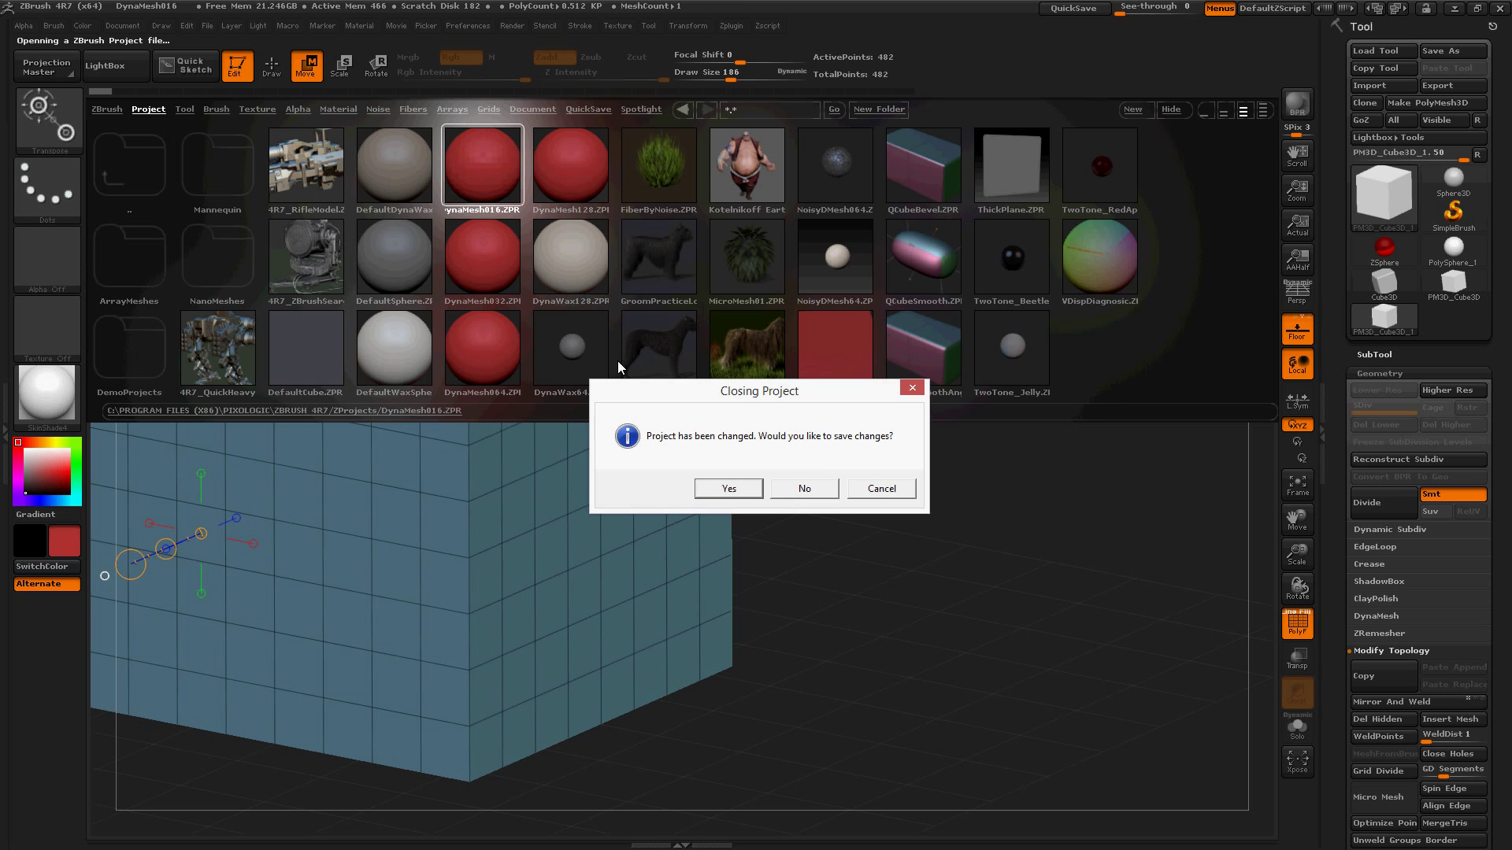
pyautogui.click(812, 490)
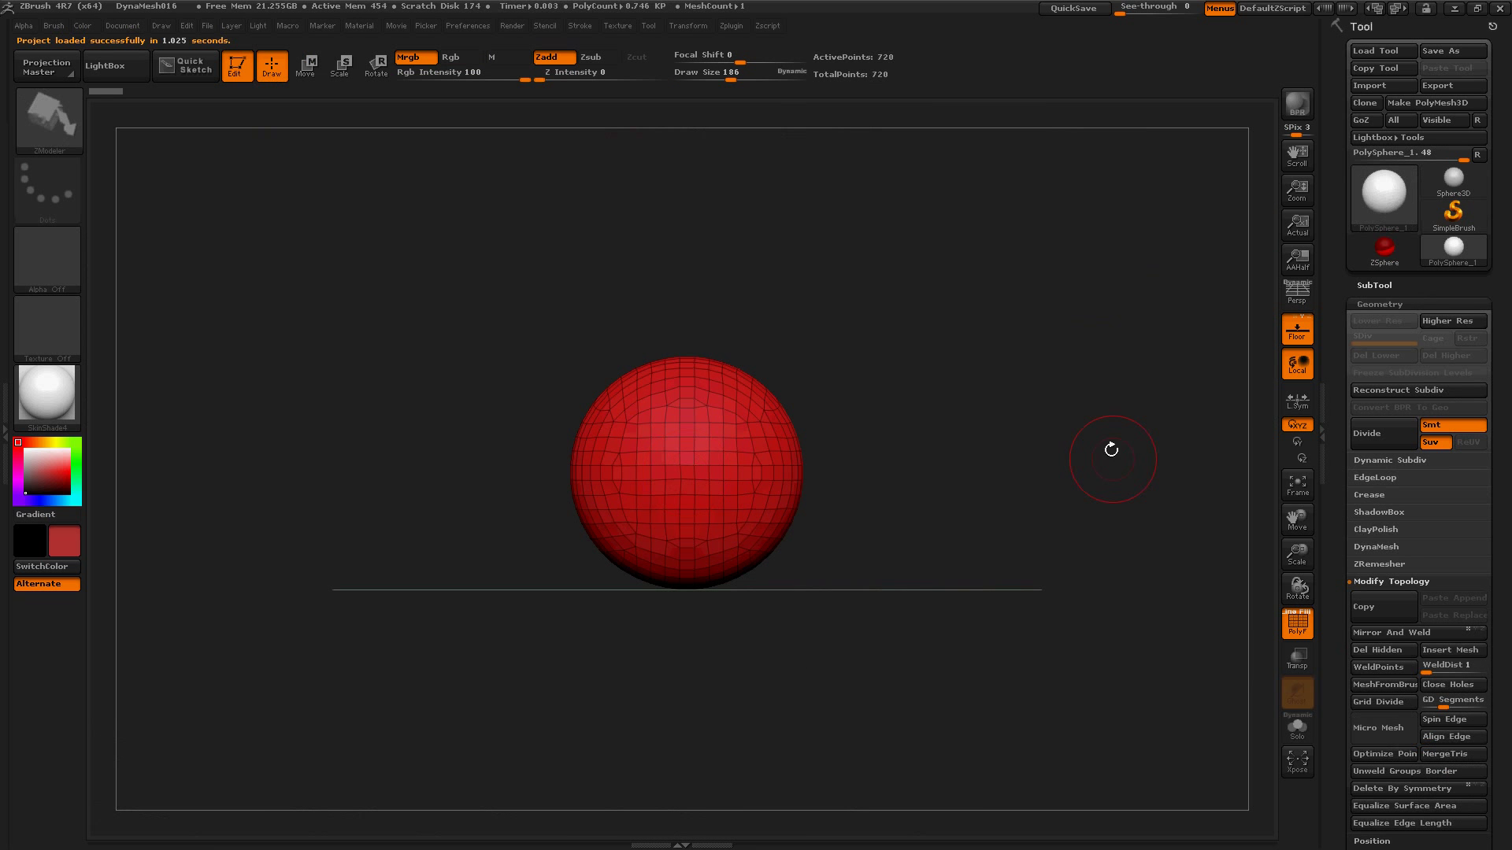
# Swap the sphere for a Cube3D primitive and convert it to a PolyMesh3D with its polygon wireframe displayed.
pyautogui.click(1401, 201)
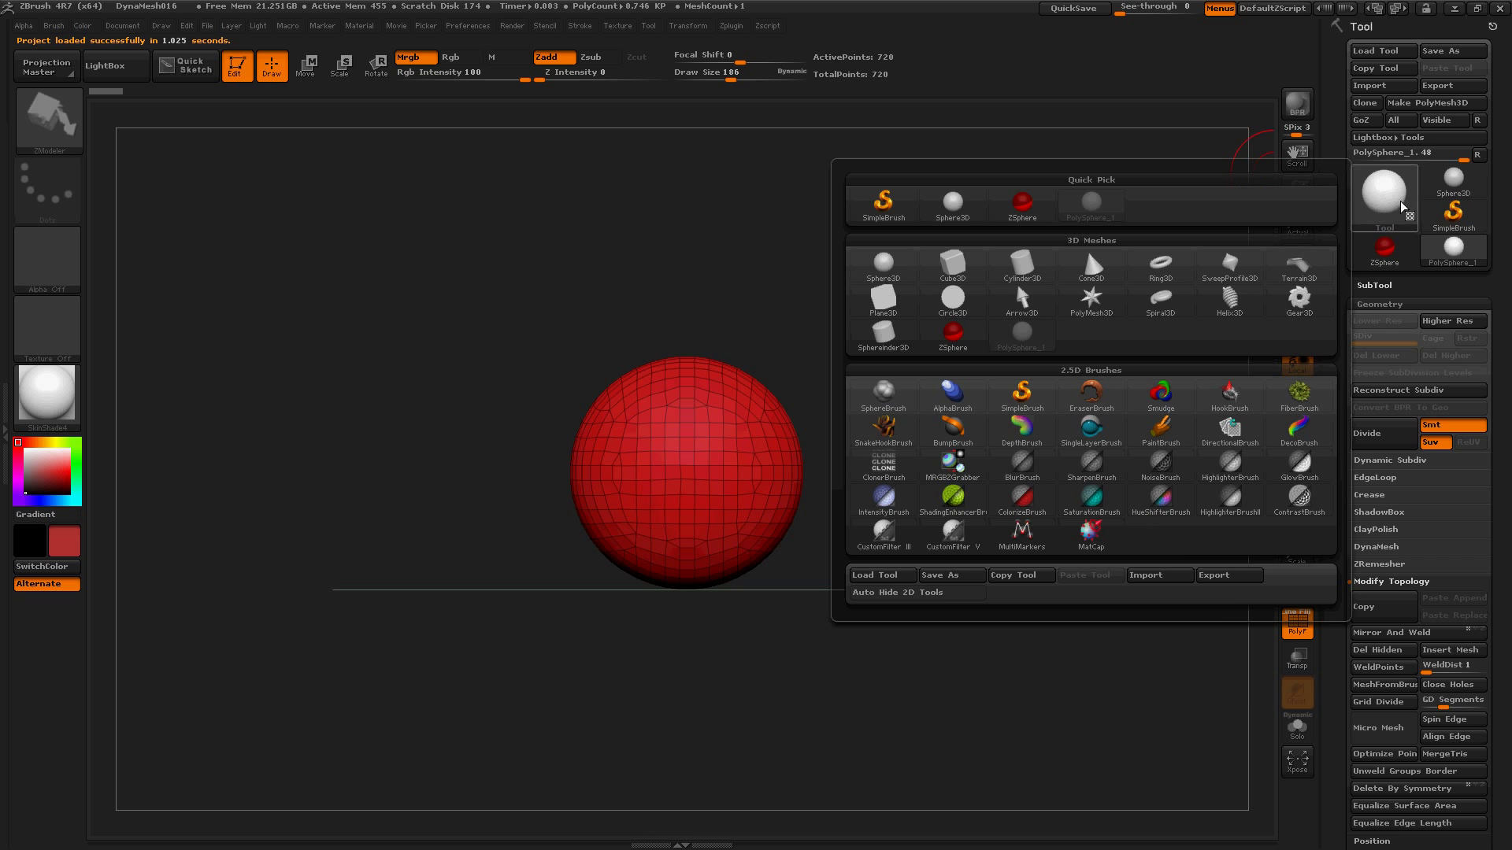
pyautogui.click(937, 272)
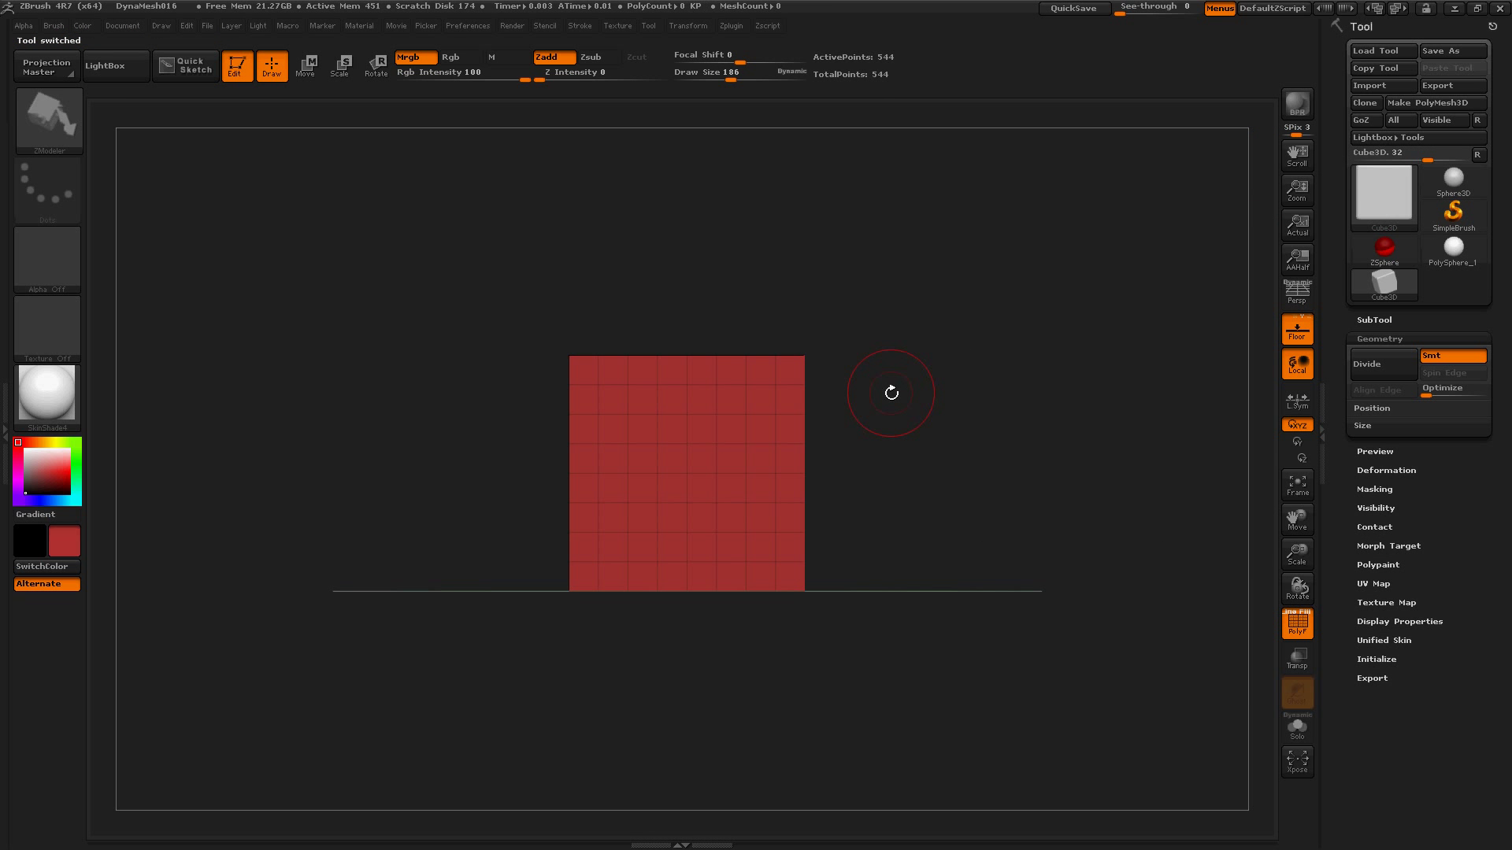
pyautogui.press('shift')
pyautogui.hotkey('shift', 'f')
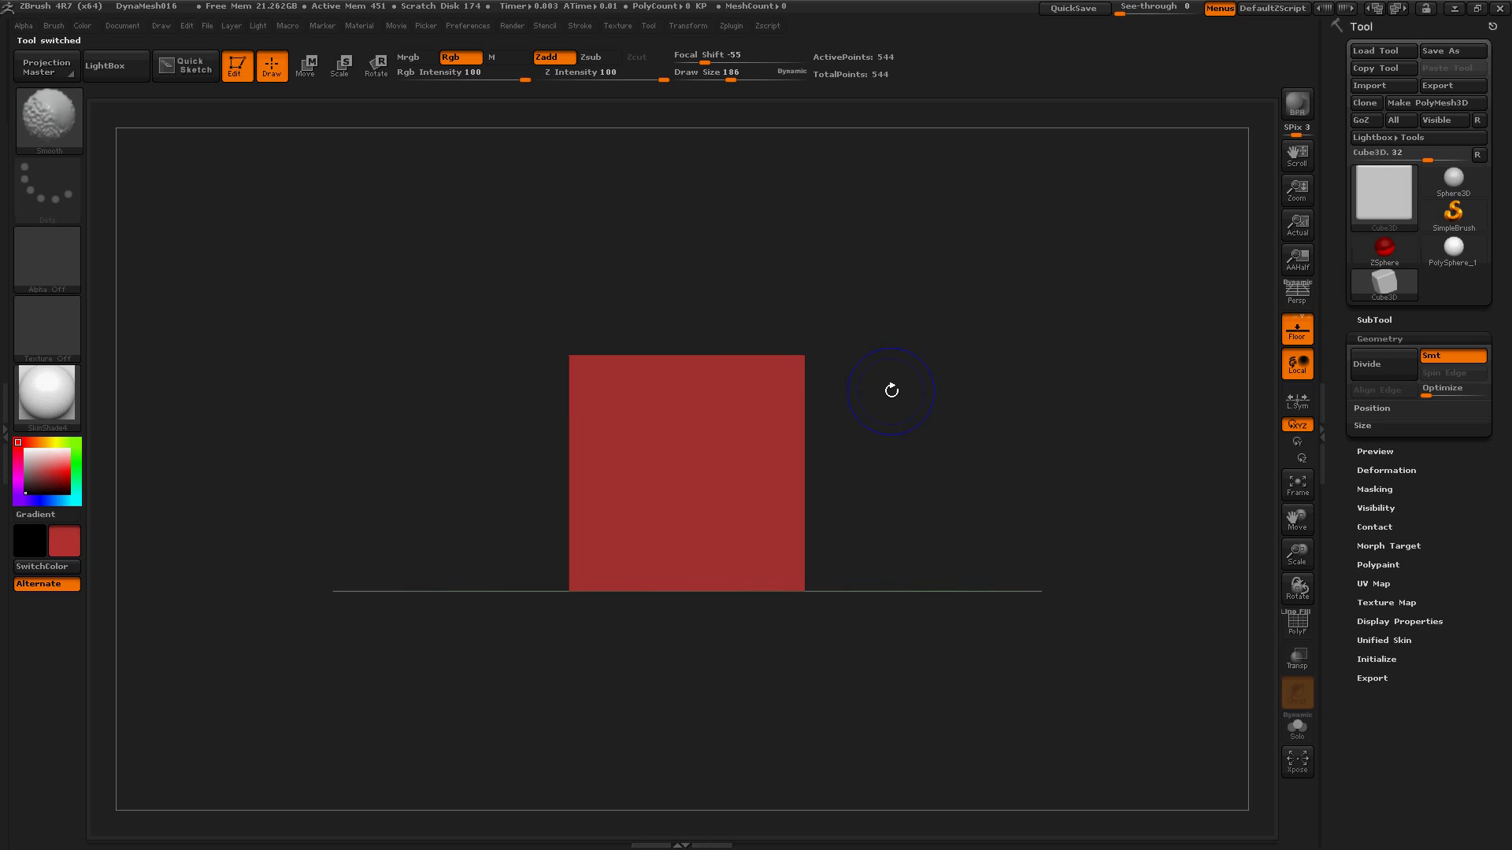
pyautogui.hotkey('shift', 'f')
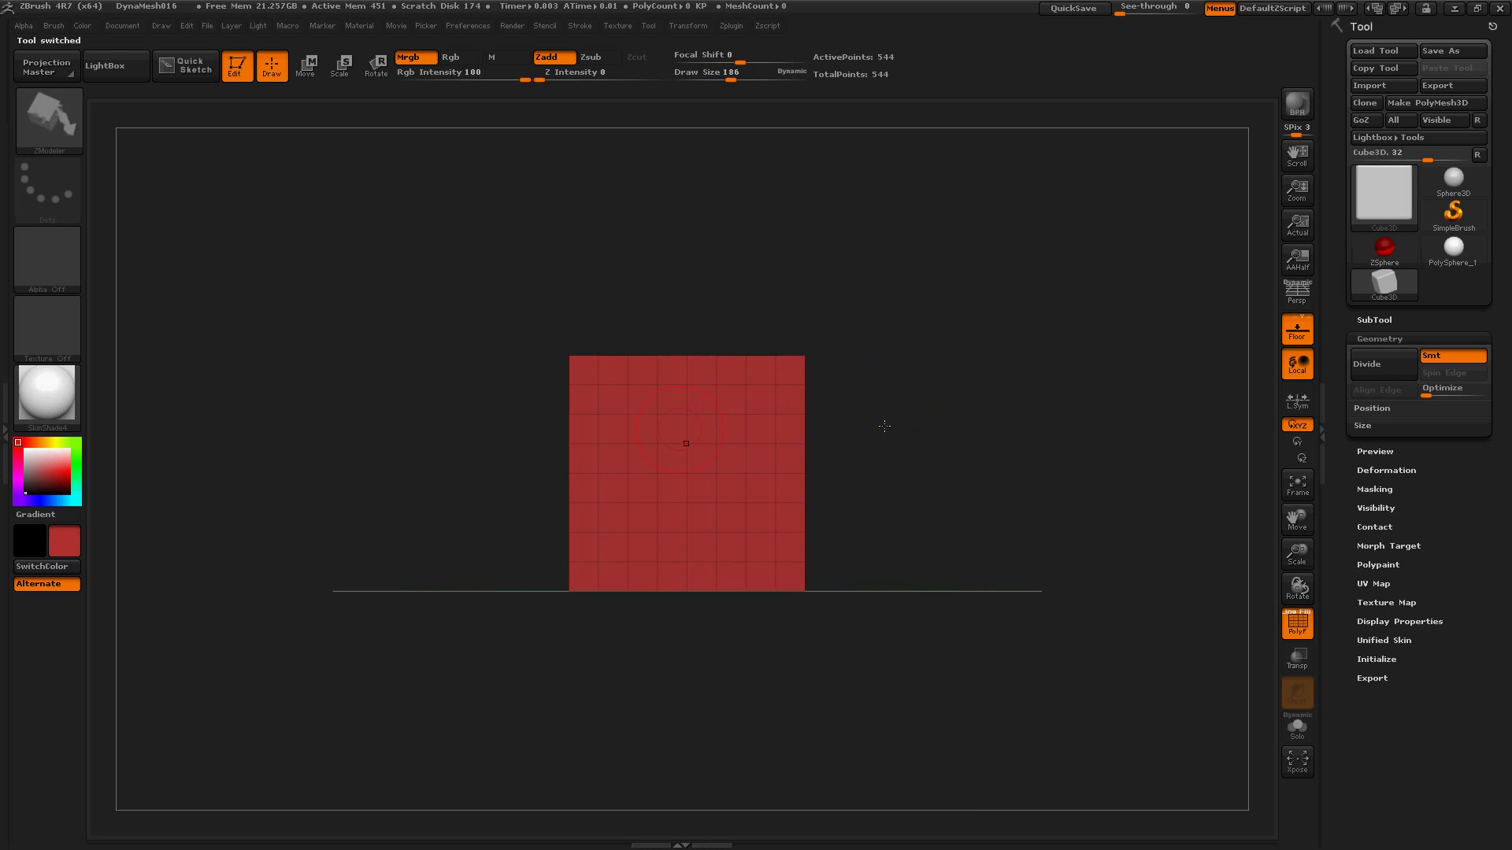
pyautogui.moveTo(952, 475); pyautogui.dragTo(941, 488)
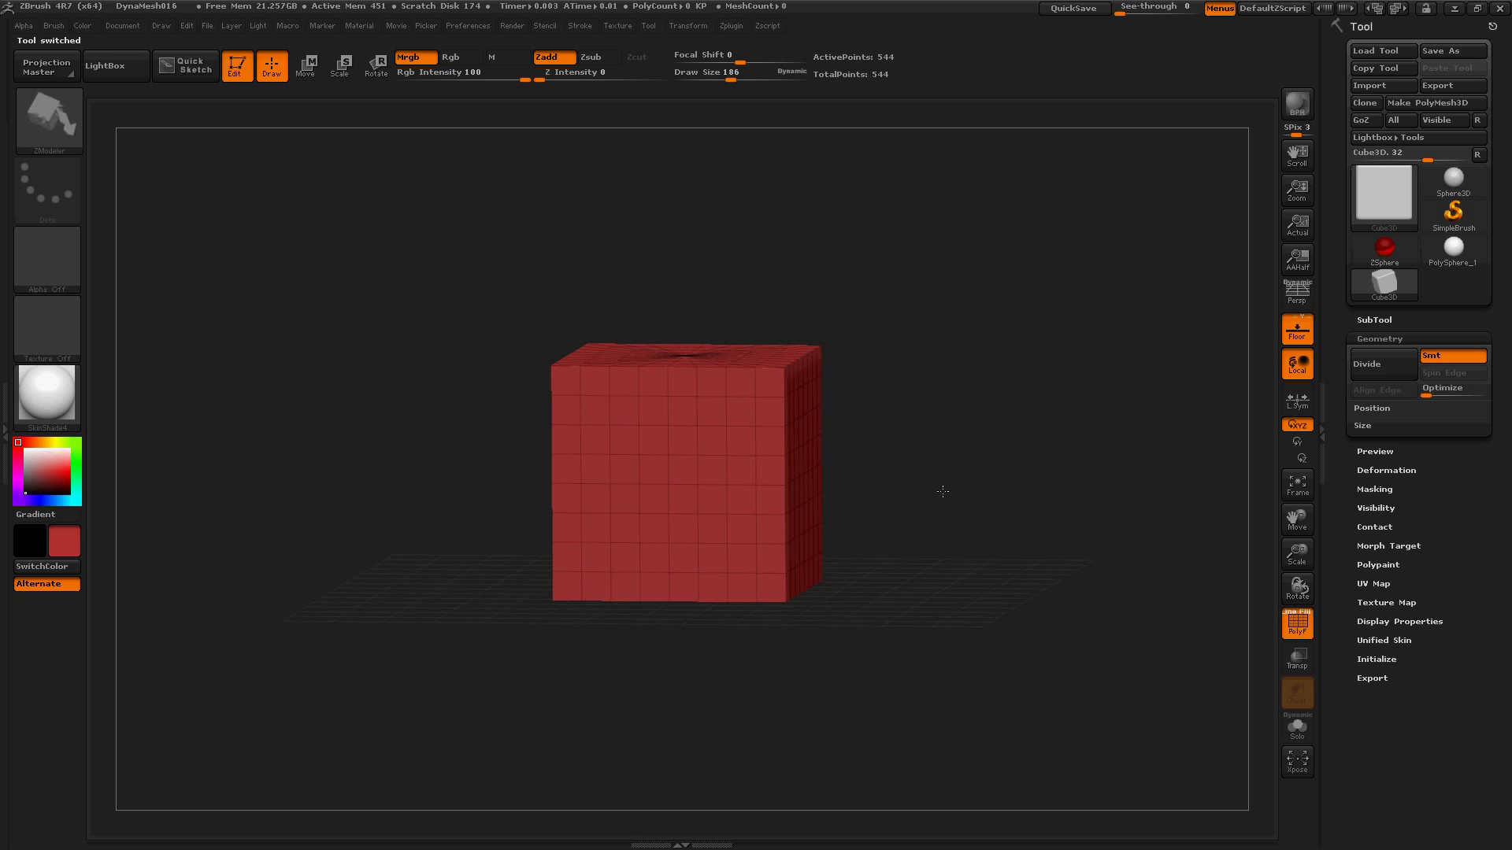
pyautogui.press('f')
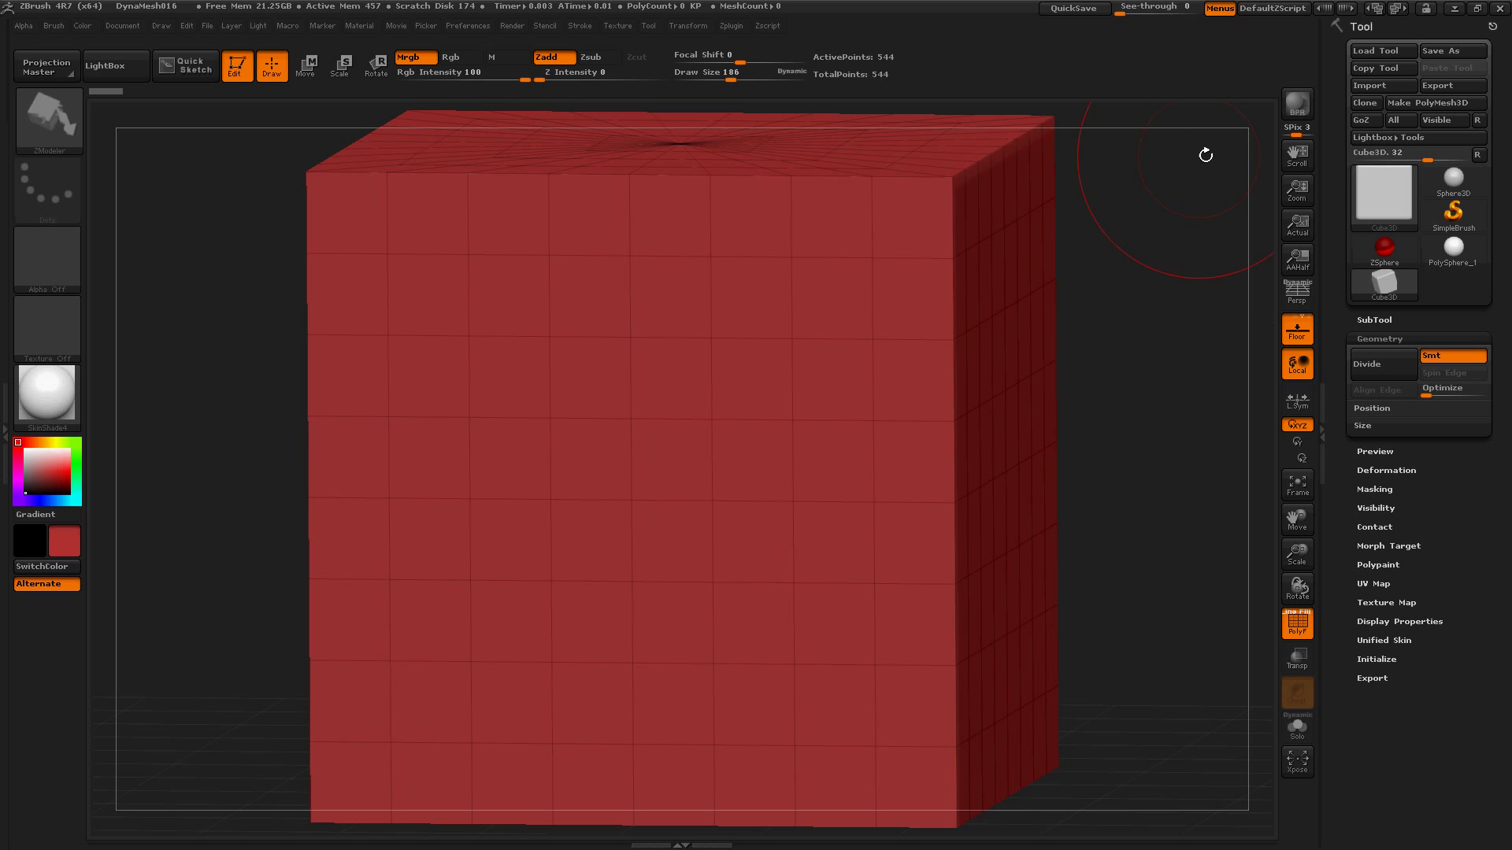
pyautogui.click(1435, 104)
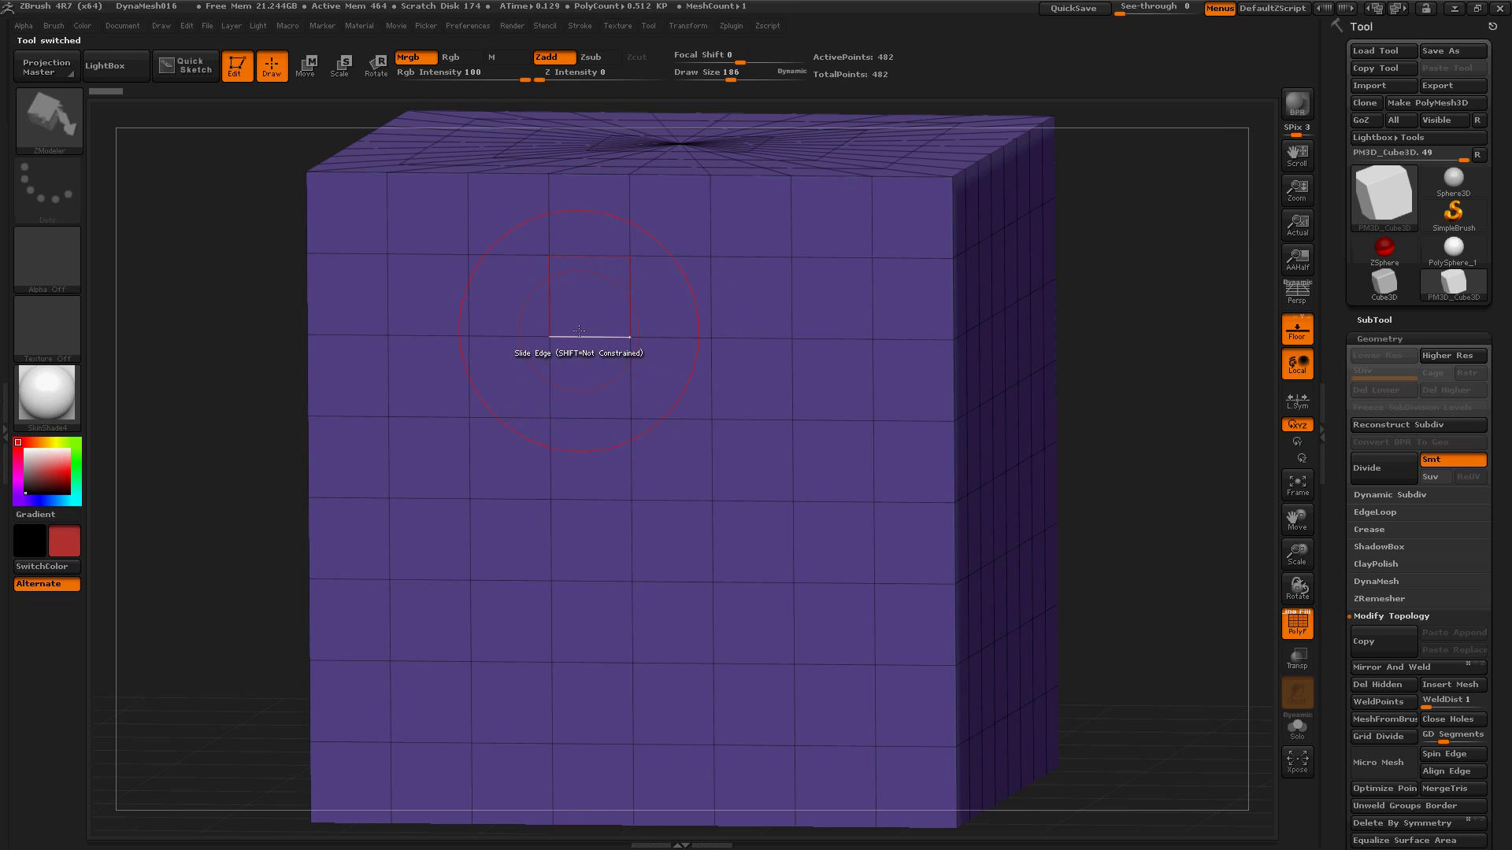
# Choose the ZModeler brush and examine its actions for polygons, edges and points on the cube's front face.
pyautogui.press('b')
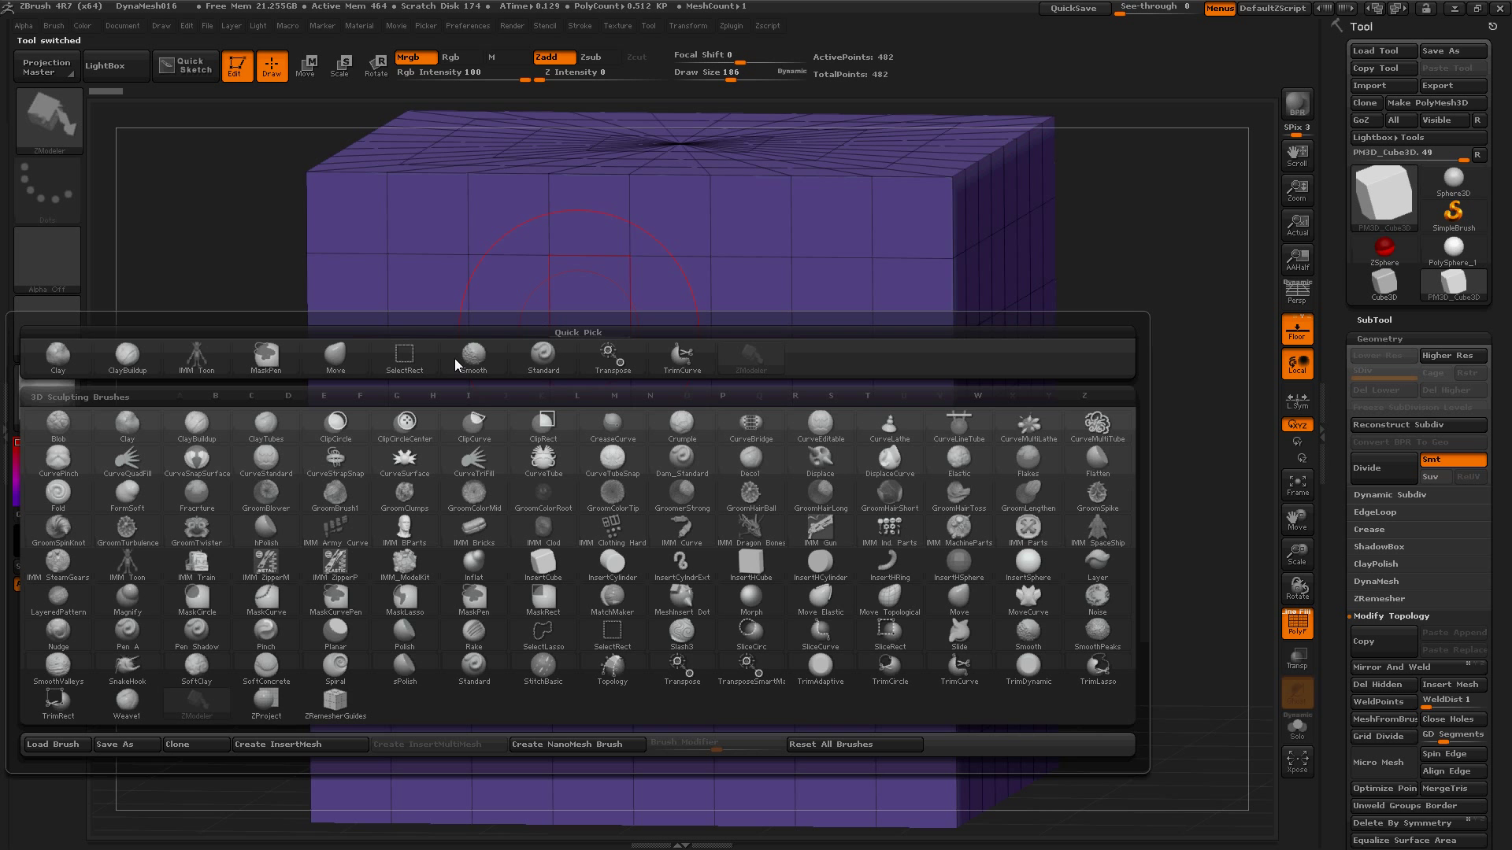
pyautogui.click(210, 701)
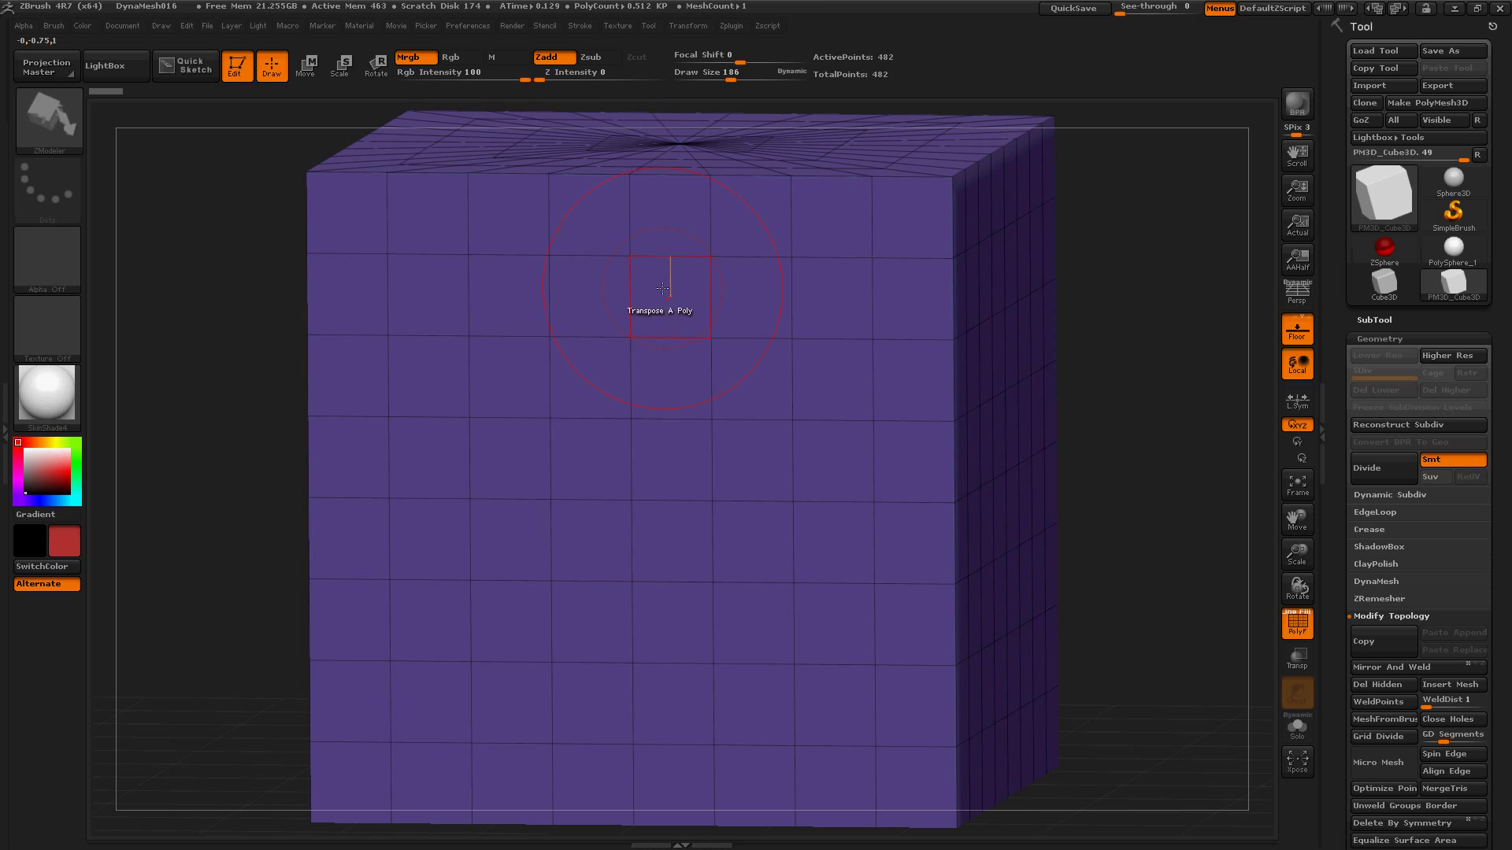
pyautogui.press('space')
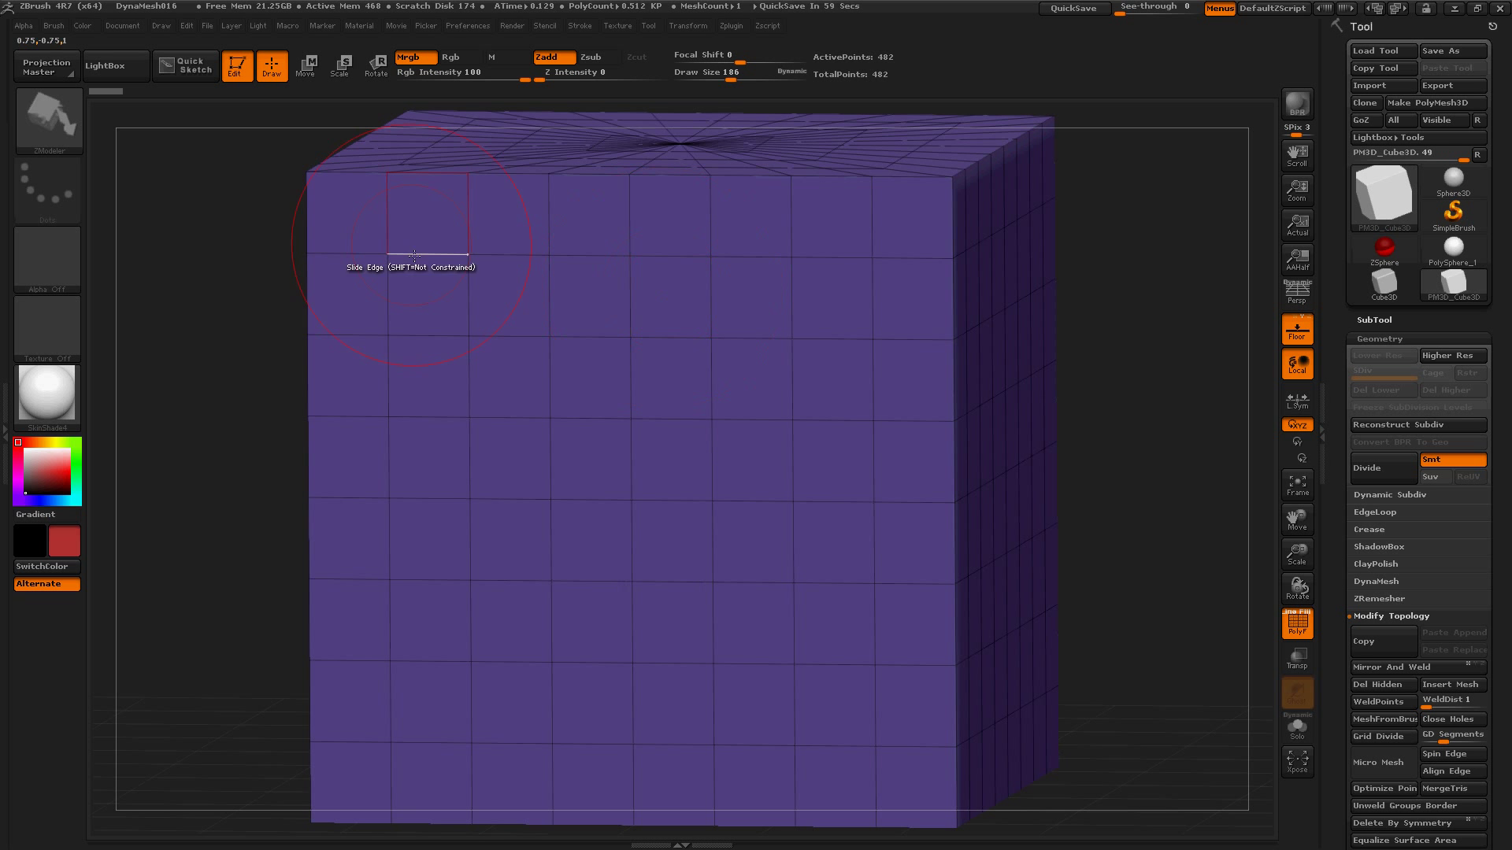
pyautogui.press('space')
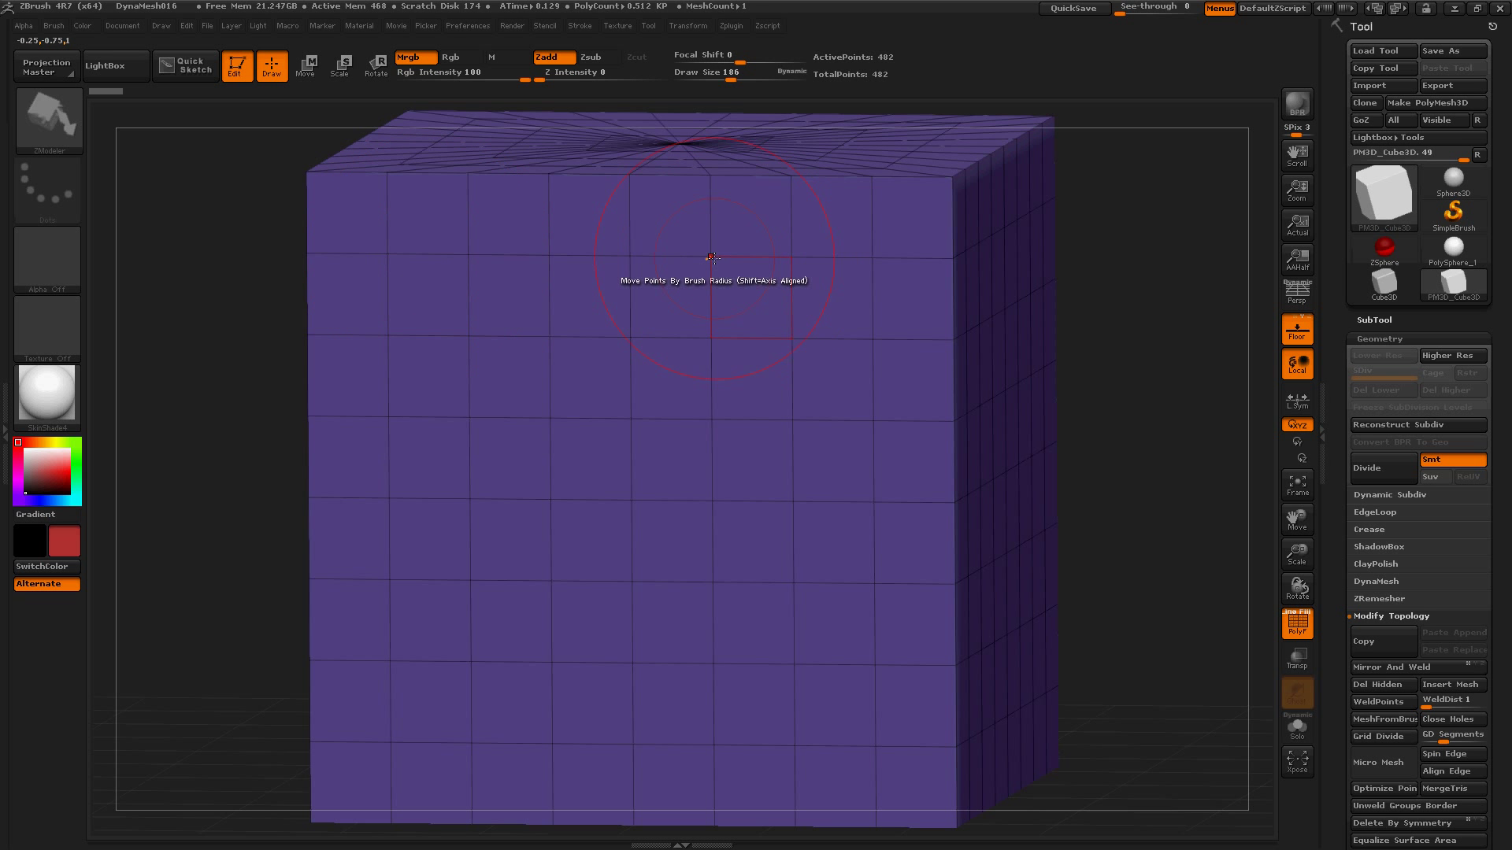
pyautogui.press('space')
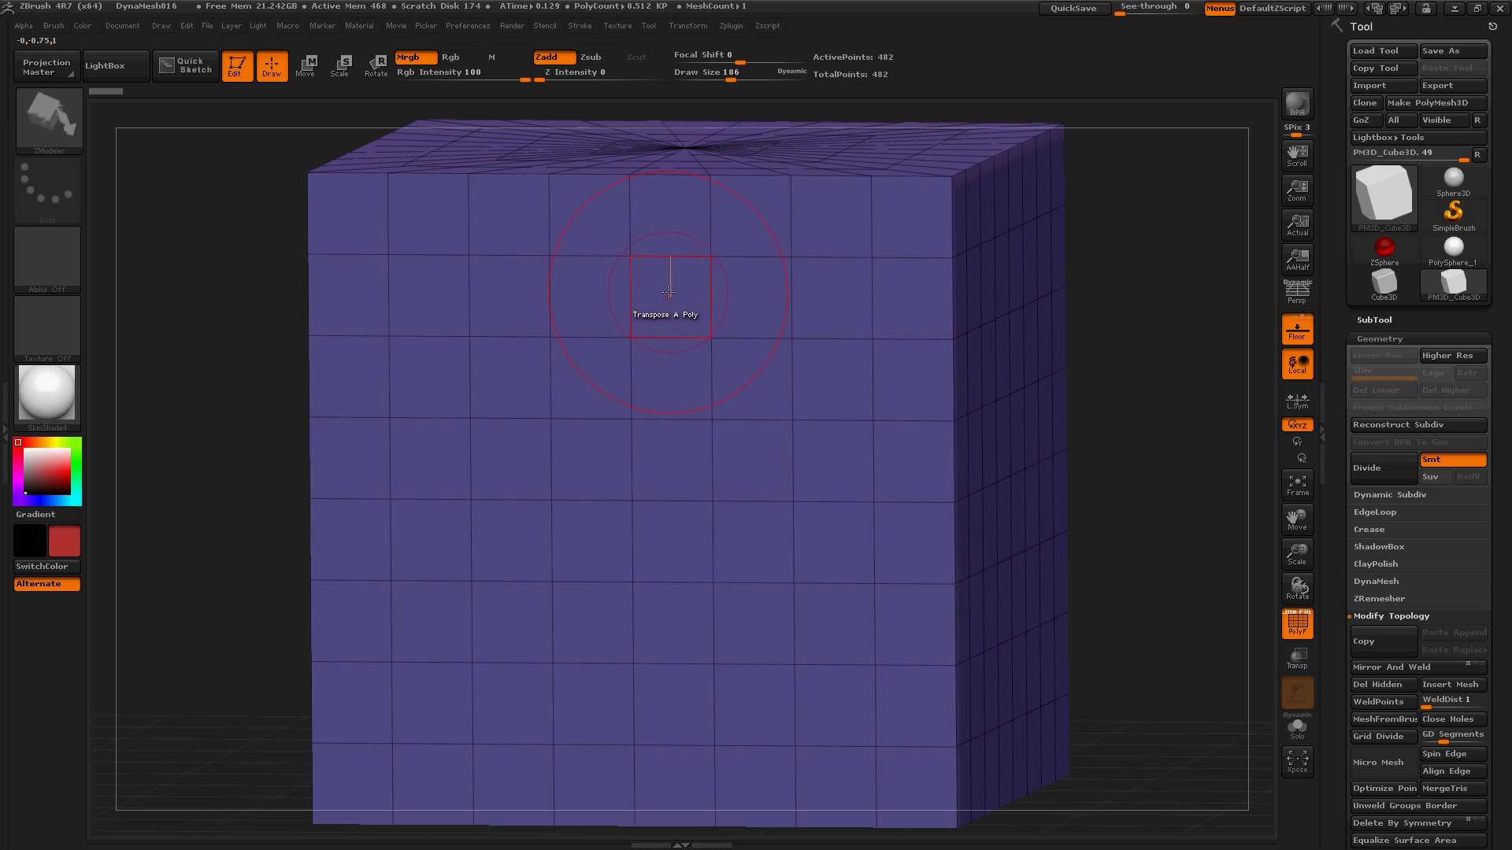
# Set the polygon action to Add To Curve with the Polygroup Border target and apply it to a two-by-four polygon block on the front face.
pyautogui.press('space')
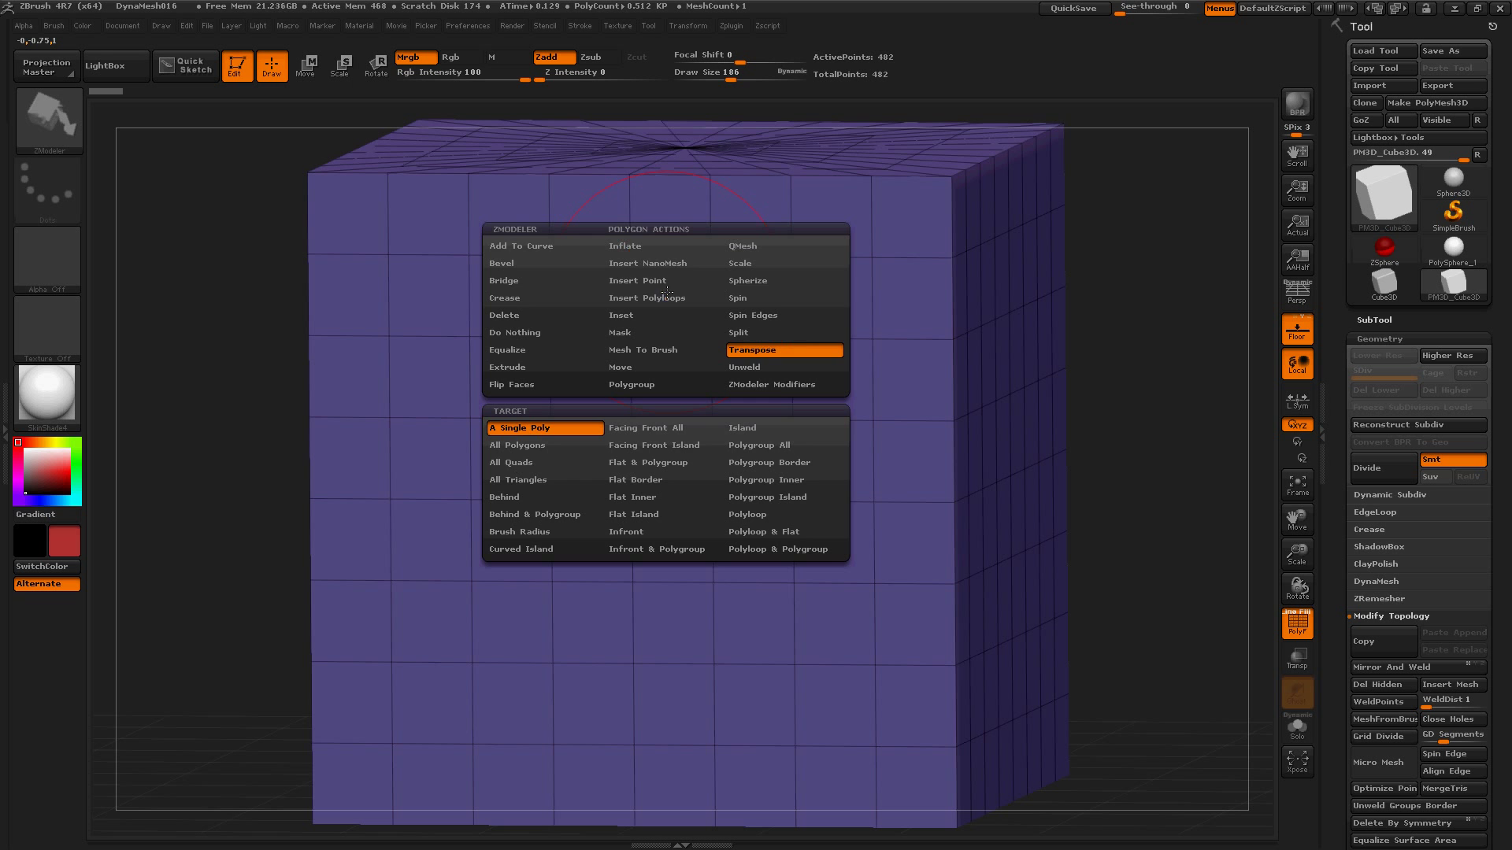
pyautogui.click(510, 250)
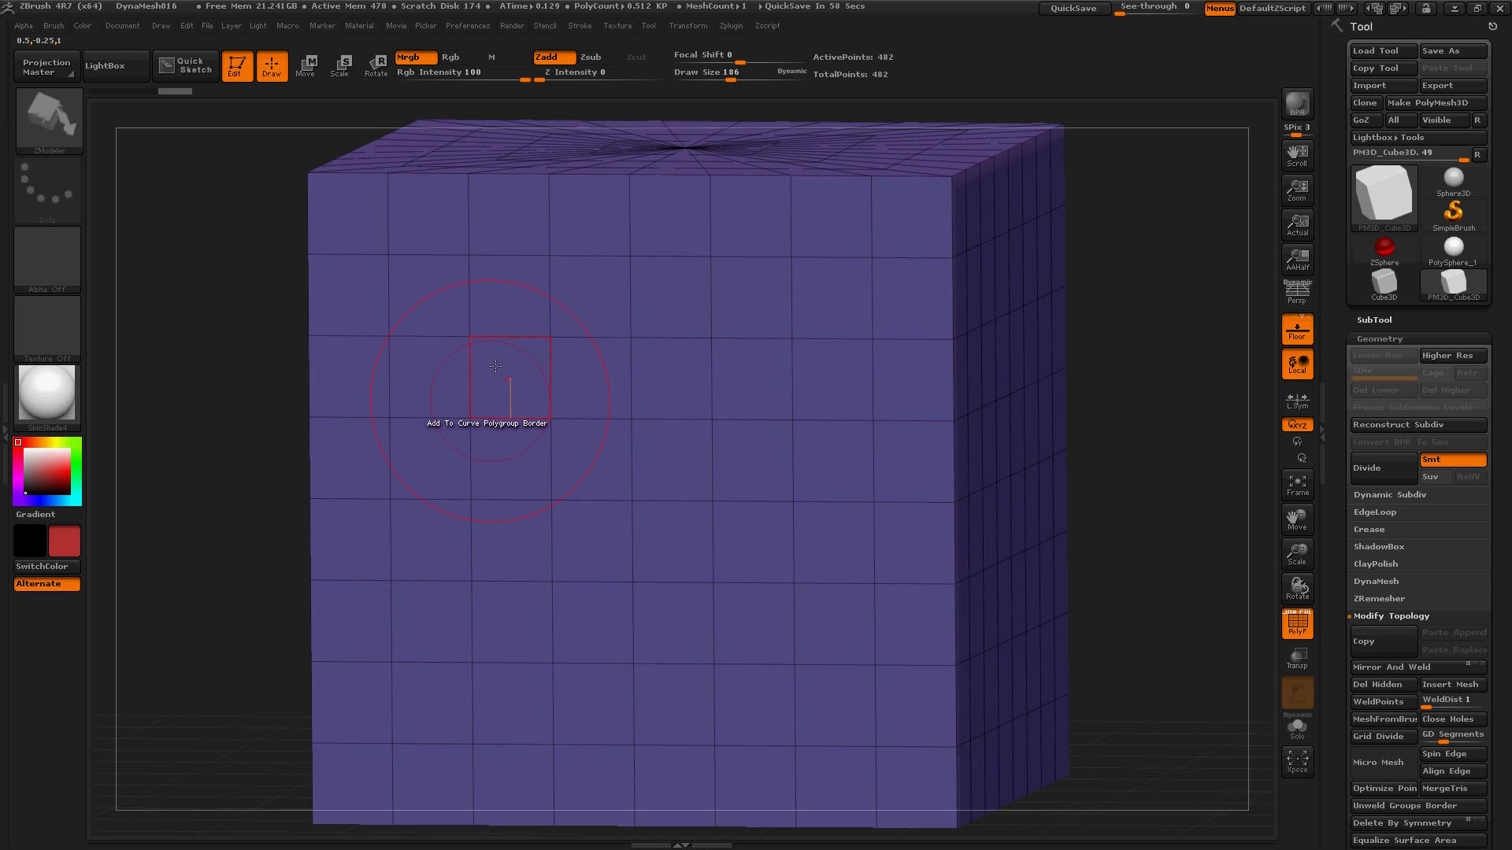
pyautogui.click(496, 363)
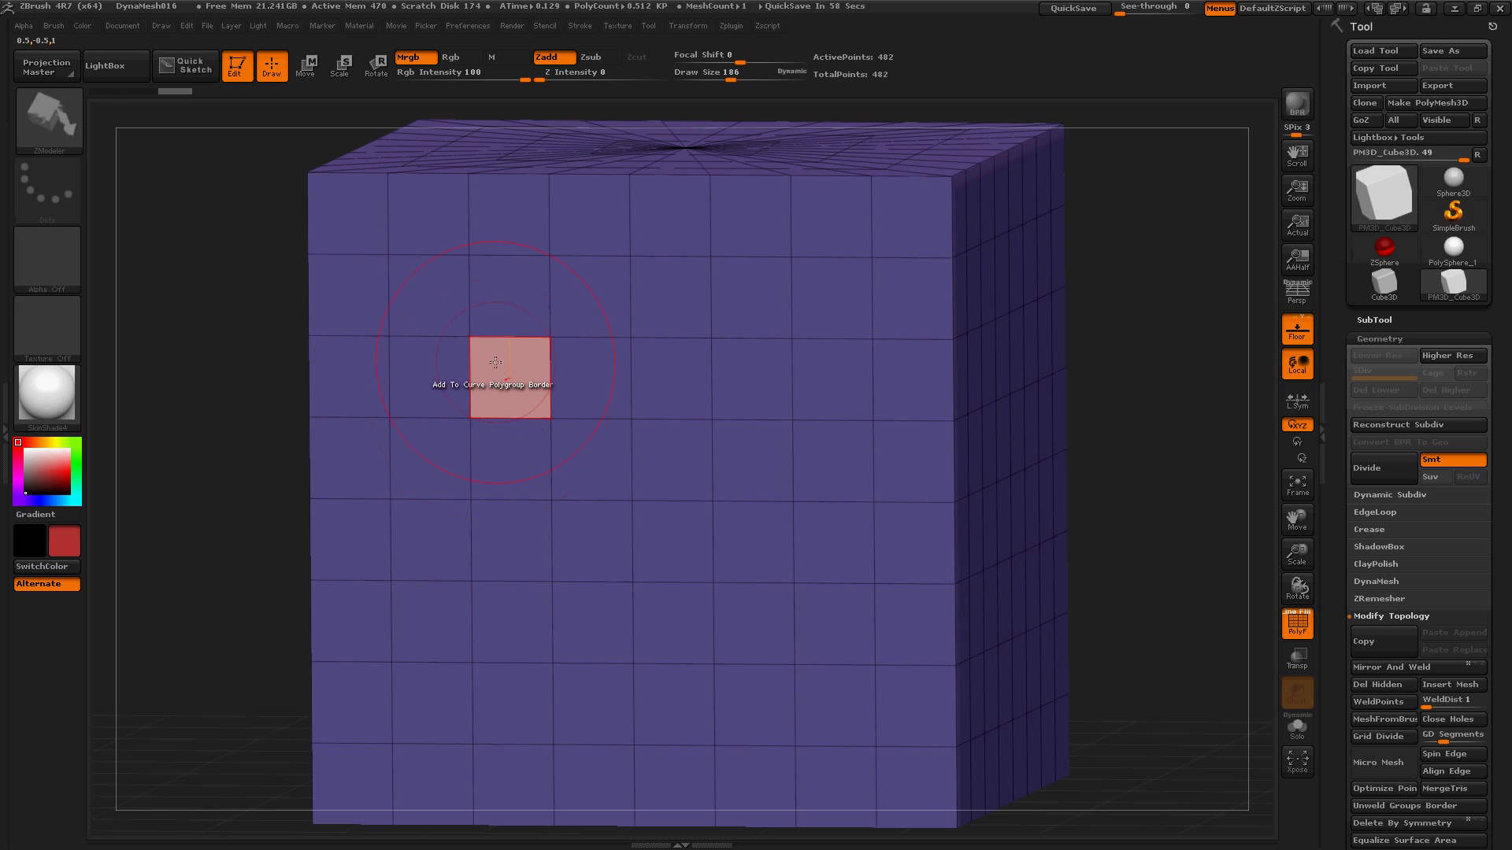
pyautogui.click(508, 307)
pyautogui.click(575, 300)
pyautogui.click(586, 389)
pyautogui.click(602, 470)
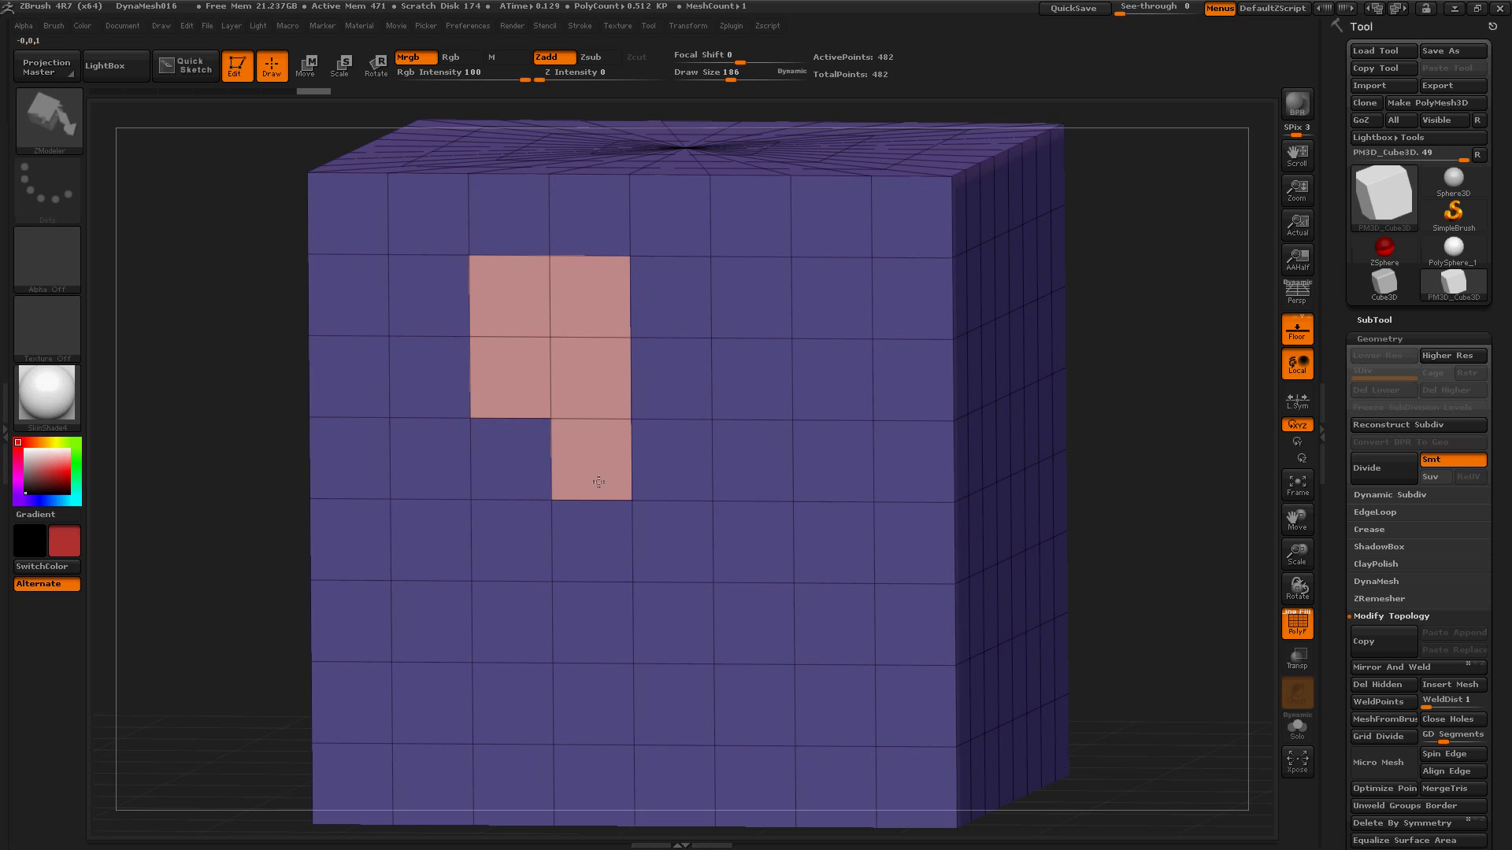
pyautogui.click(521, 469)
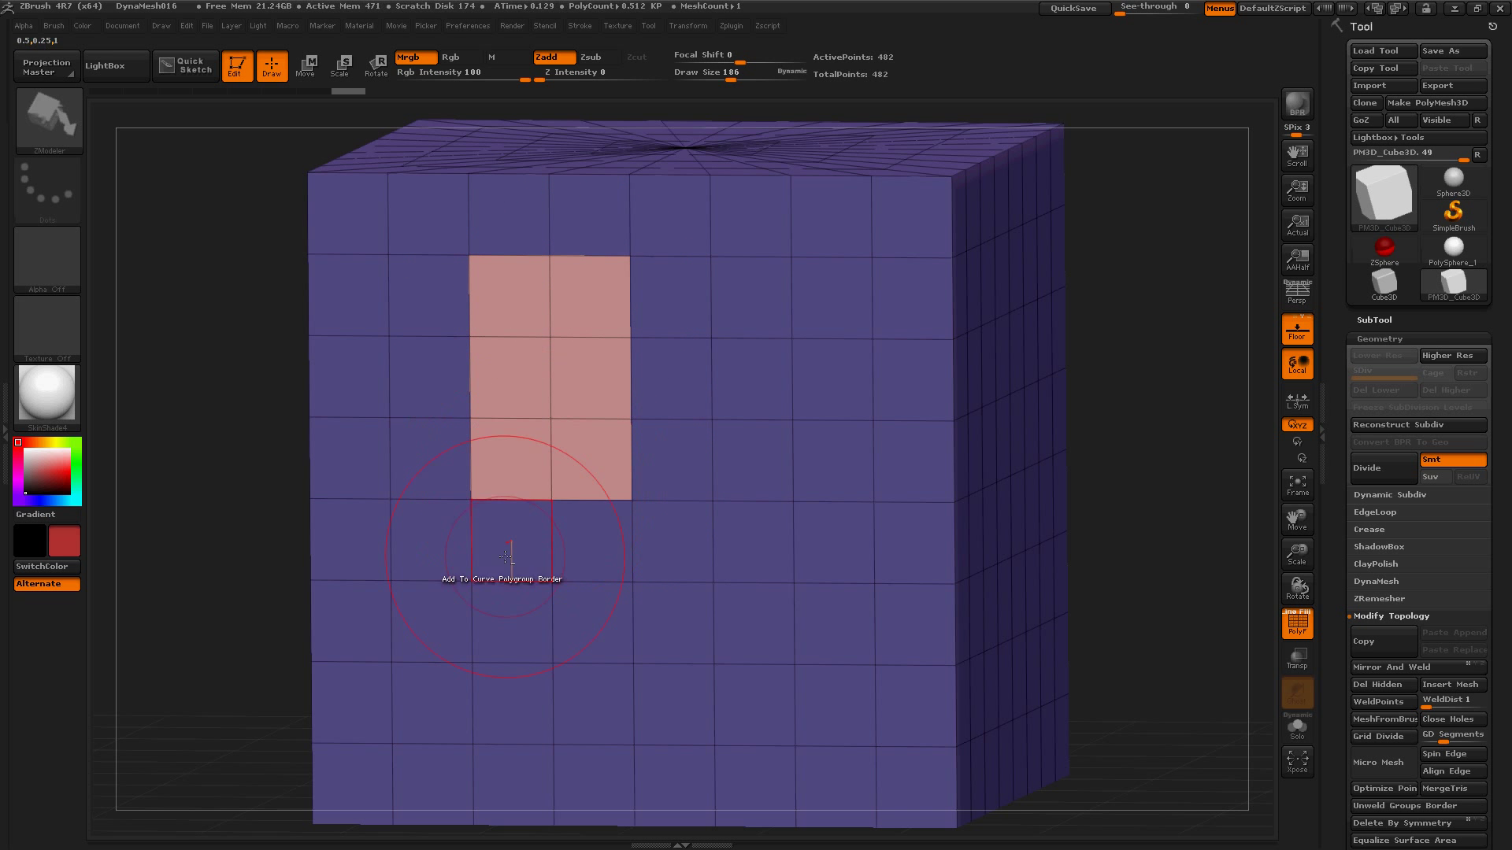
pyautogui.click(511, 542)
pyautogui.click(592, 542)
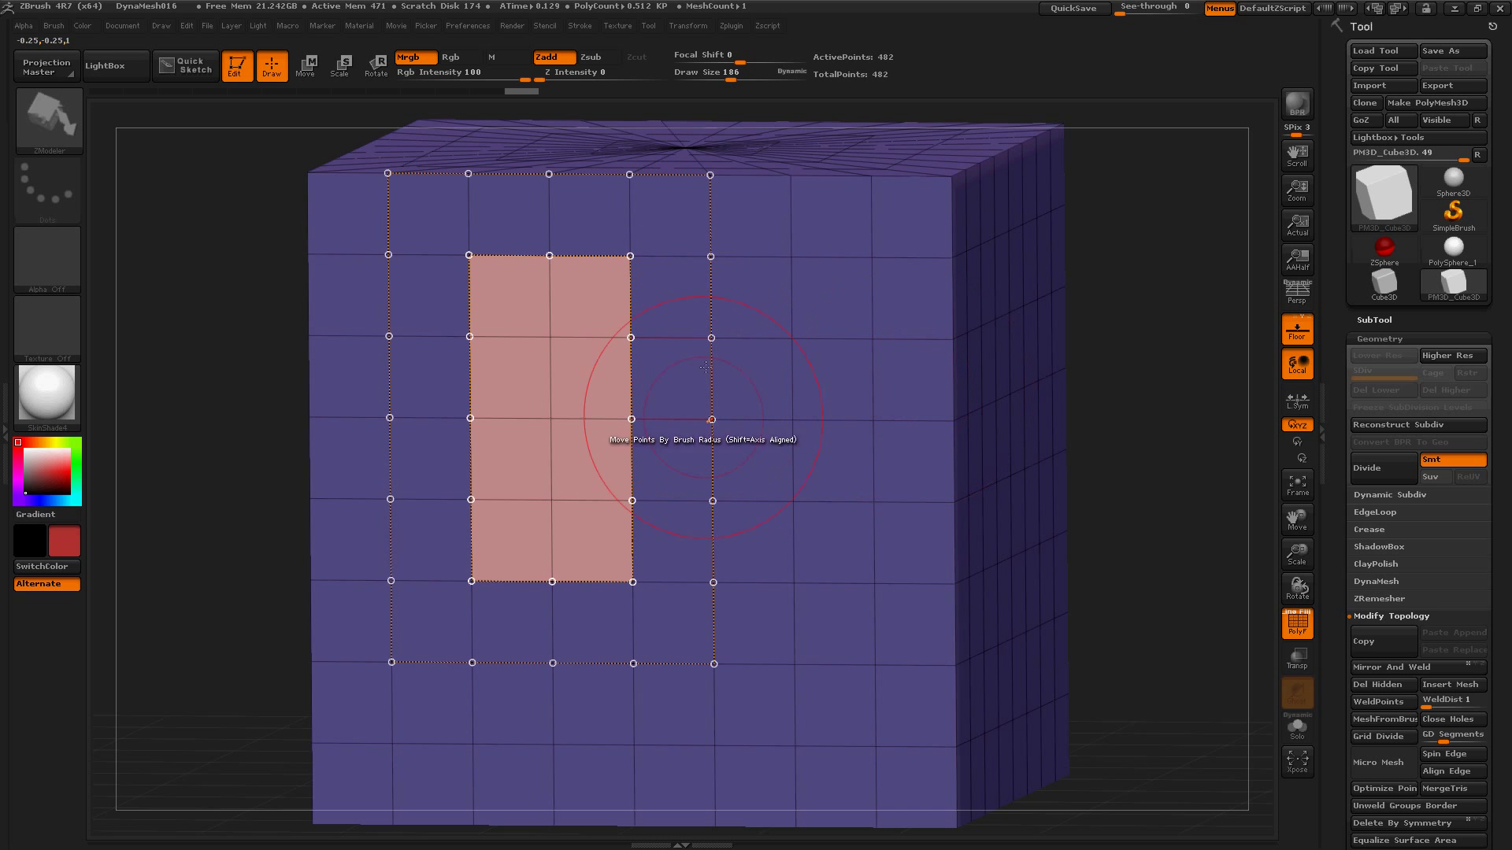
# Set the polygon action to Bevel on a single poly and bevel the marked two-by-four block together with one separate polygon beside it.
pyautogui.press('space')
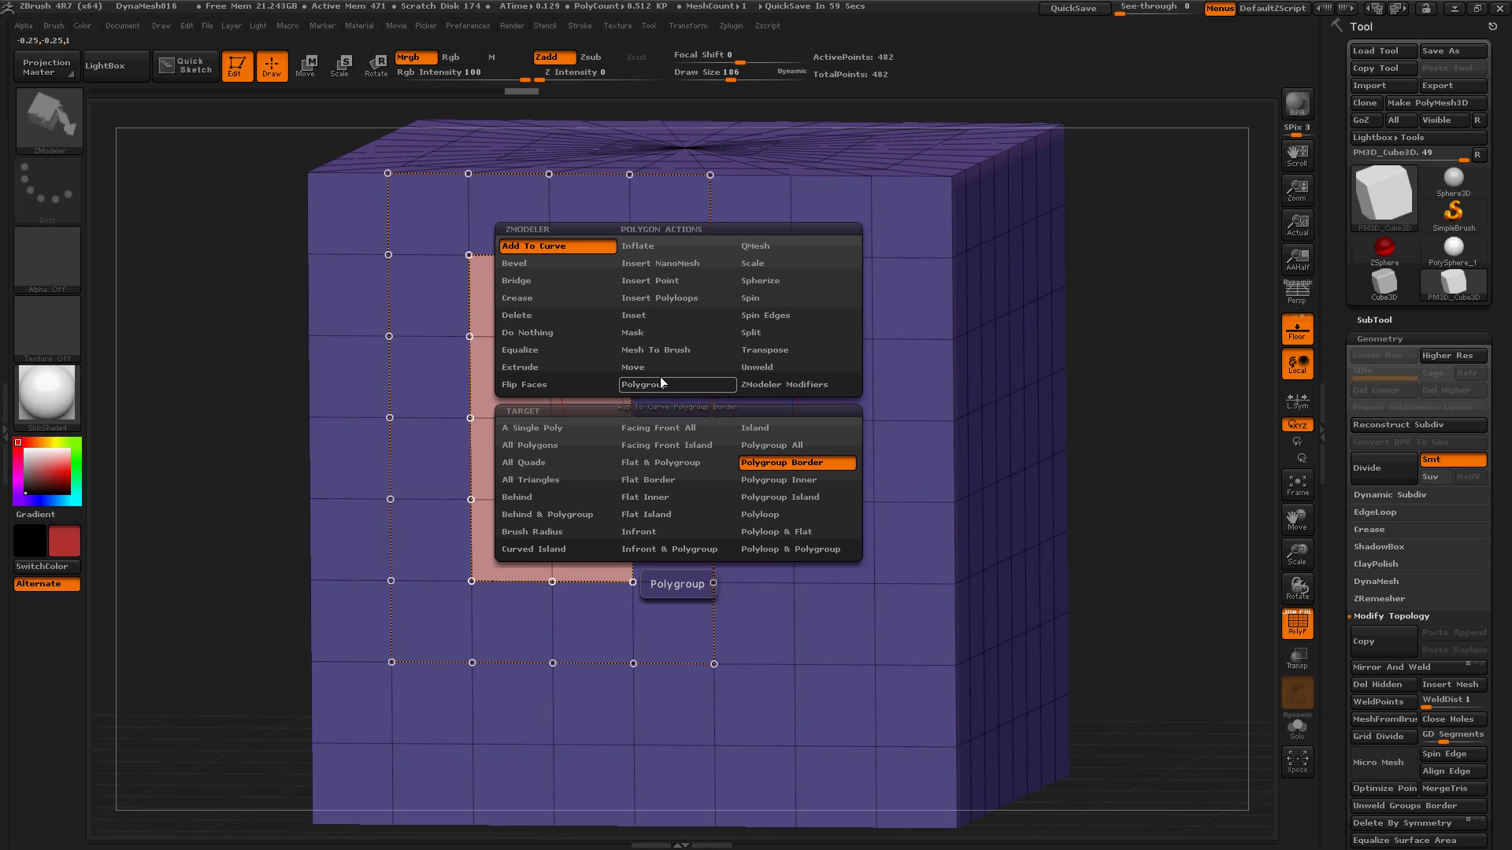
pyautogui.click(512, 265)
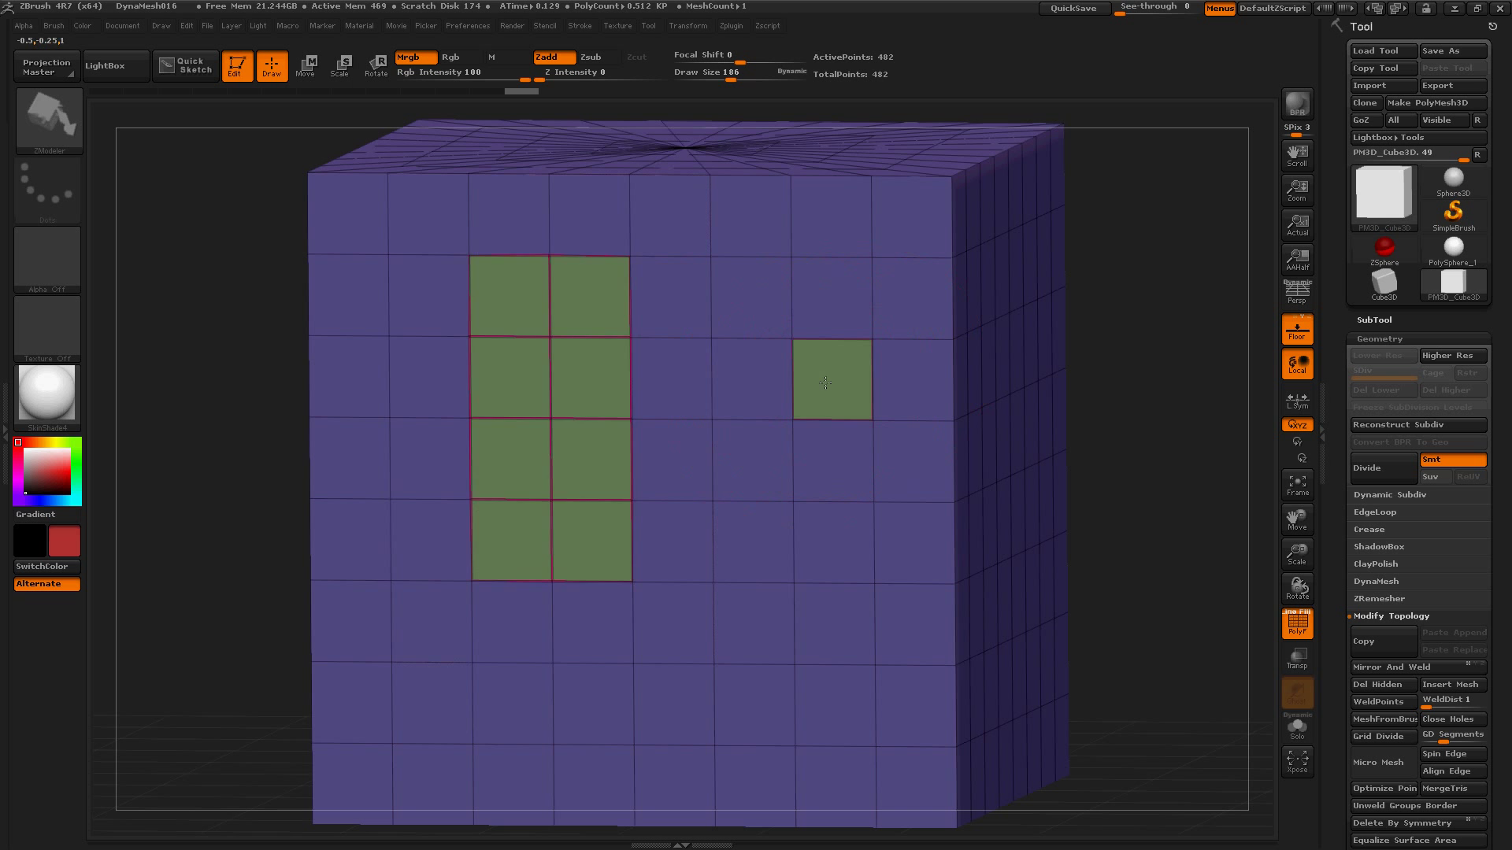
pyautogui.moveTo(825, 383); pyautogui.dragTo(830, 392)
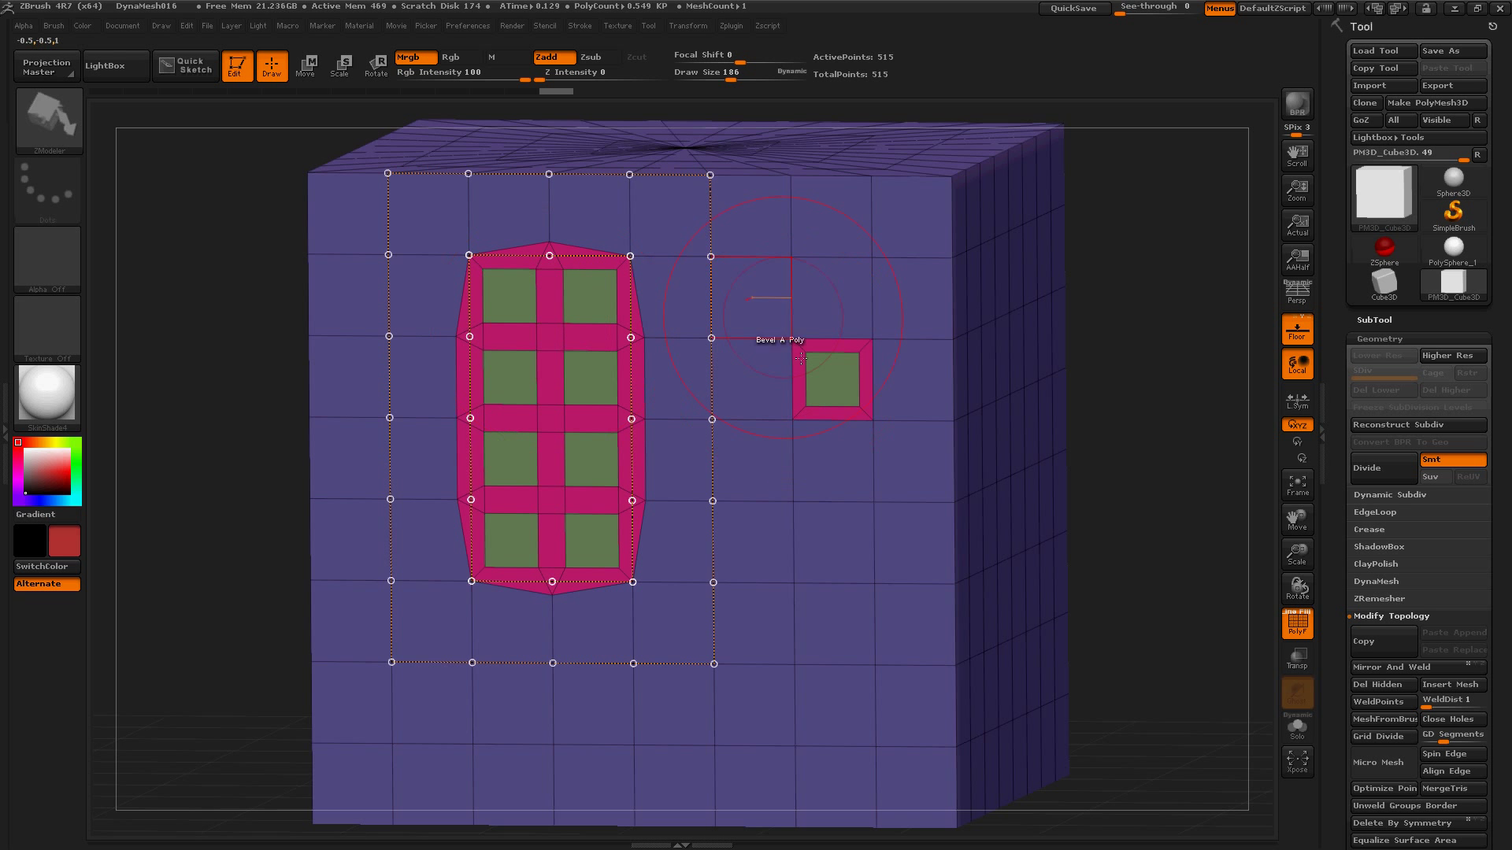
# Mark a two-by-three block of polygons near the front face's lower-right corner and bevel it.
pyautogui.keyDown('alt'); pyautogui.click(827, 553); pyautogui.keyUp('alt')
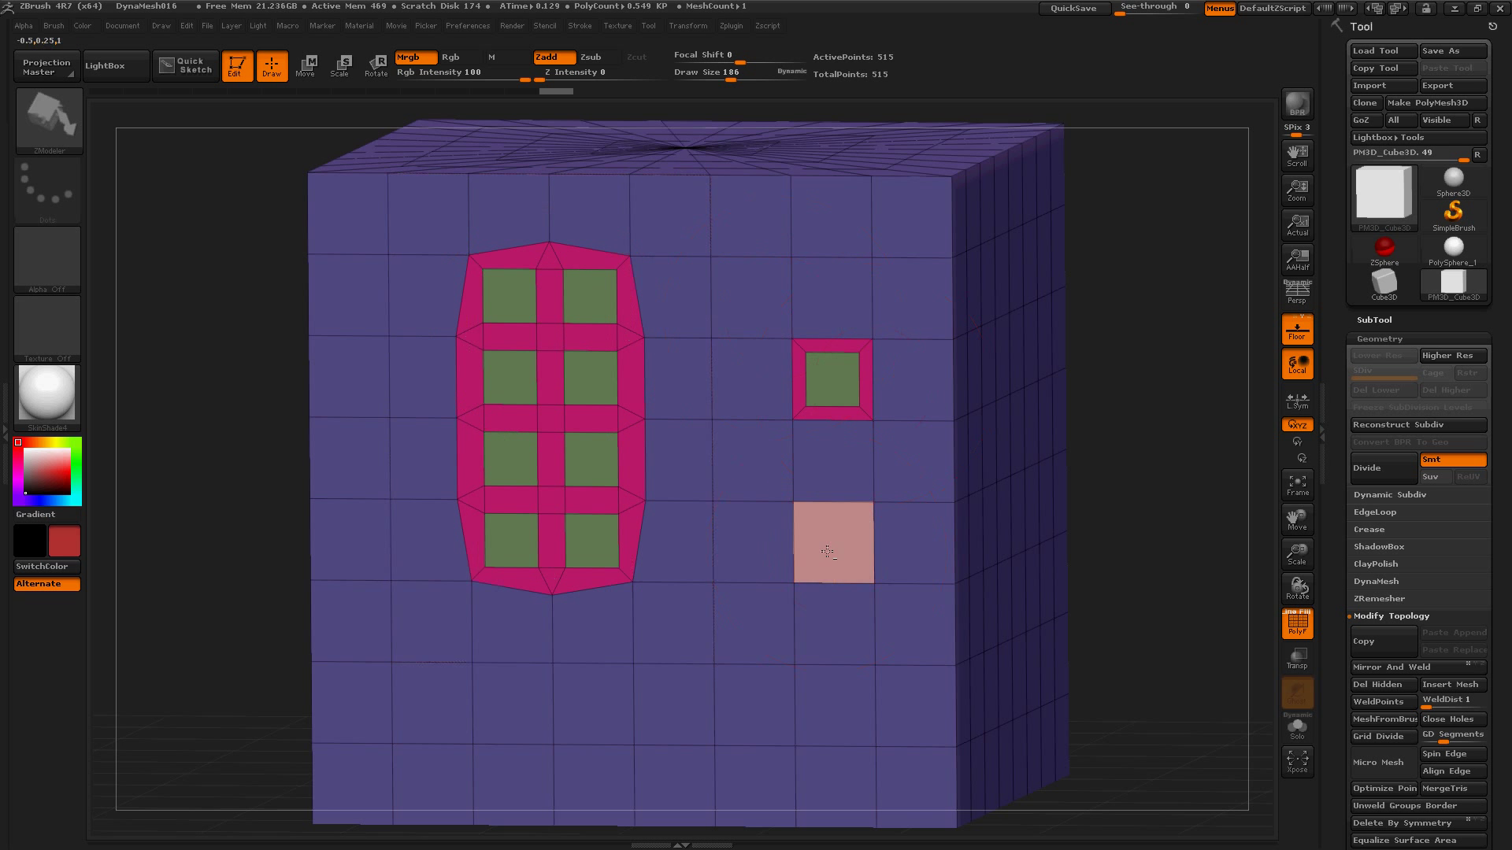
pyautogui.keyDown('alt'); pyautogui.click(831, 630); pyautogui.keyUp('alt')
pyautogui.keyDown('alt'); pyautogui.click(836, 722); pyautogui.keyUp('alt')
pyautogui.moveTo(836, 723)
pyautogui.mouseDown()
pyautogui.moveTo(893, 693)
pyautogui.moveTo(906, 526)
pyautogui.moveTo(881, 516)
pyautogui.mouseUp()
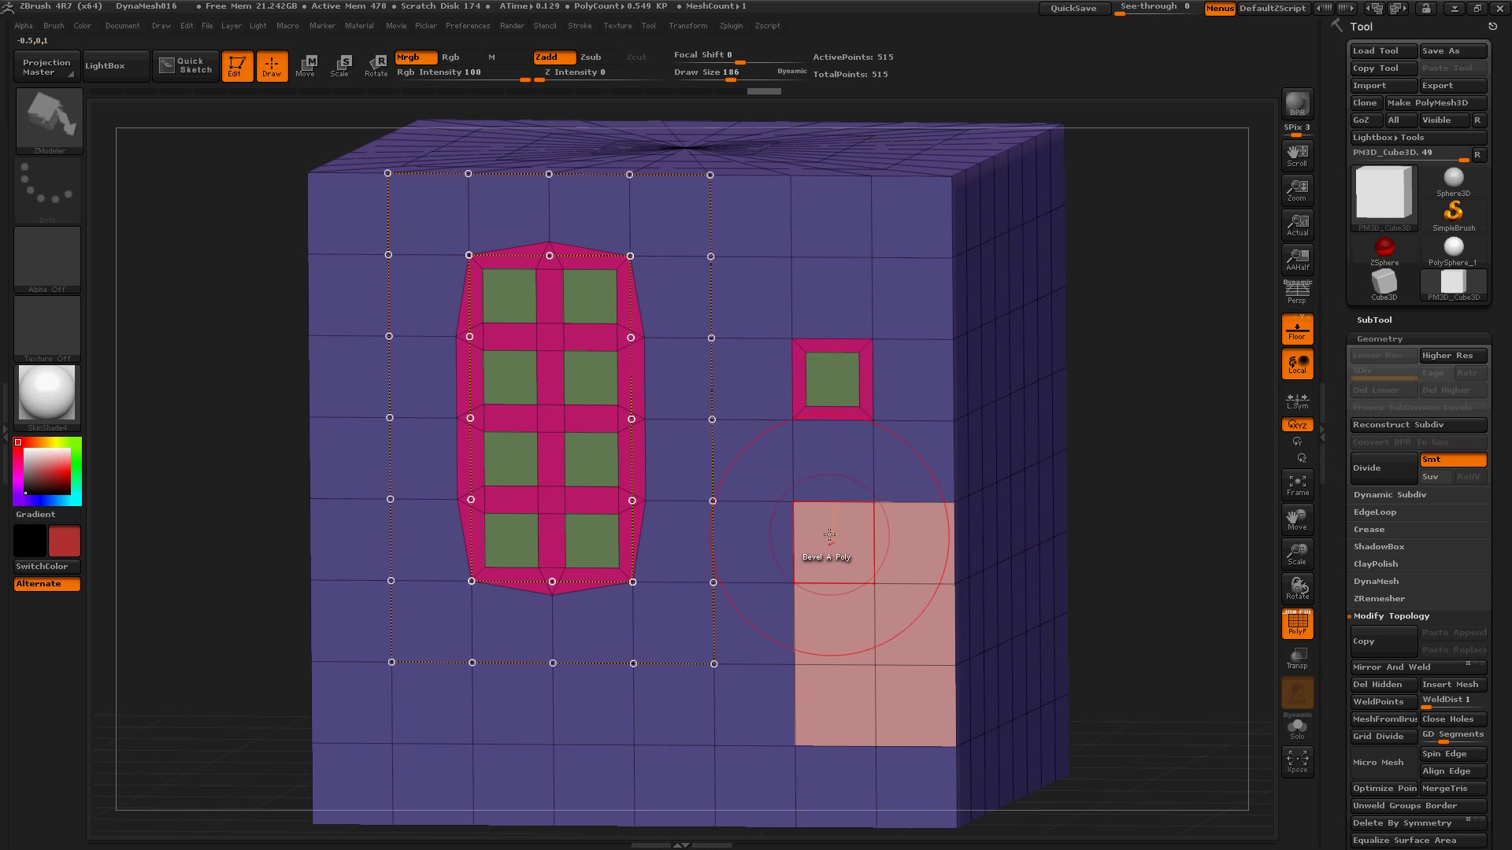
pyautogui.moveTo(830, 535); pyautogui.dragTo(849, 555)
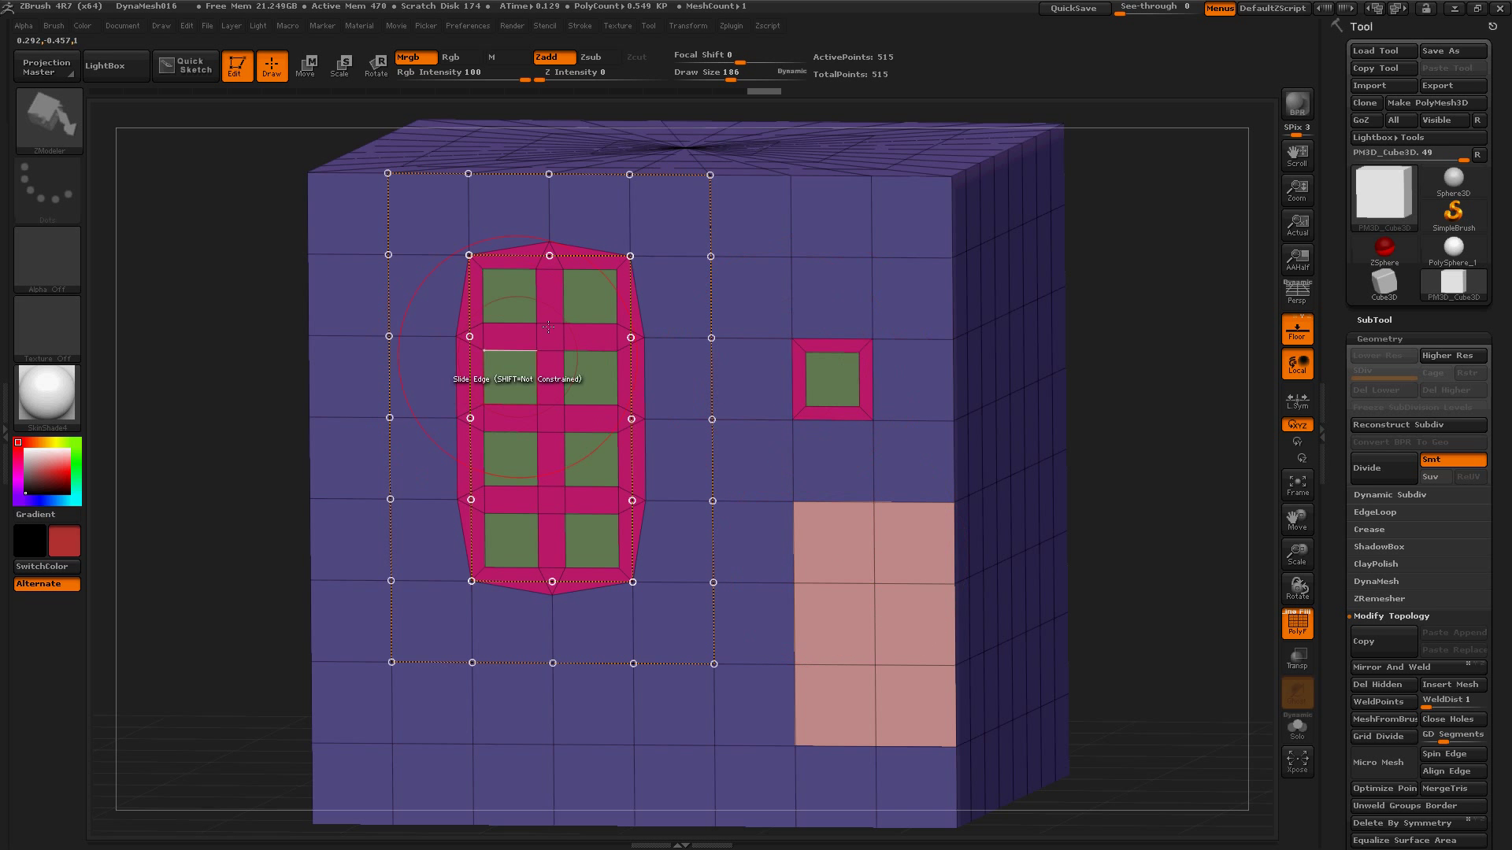
pyautogui.click(851, 553)
pyautogui.moveTo(852, 553); pyautogui.dragTo(853, 553)
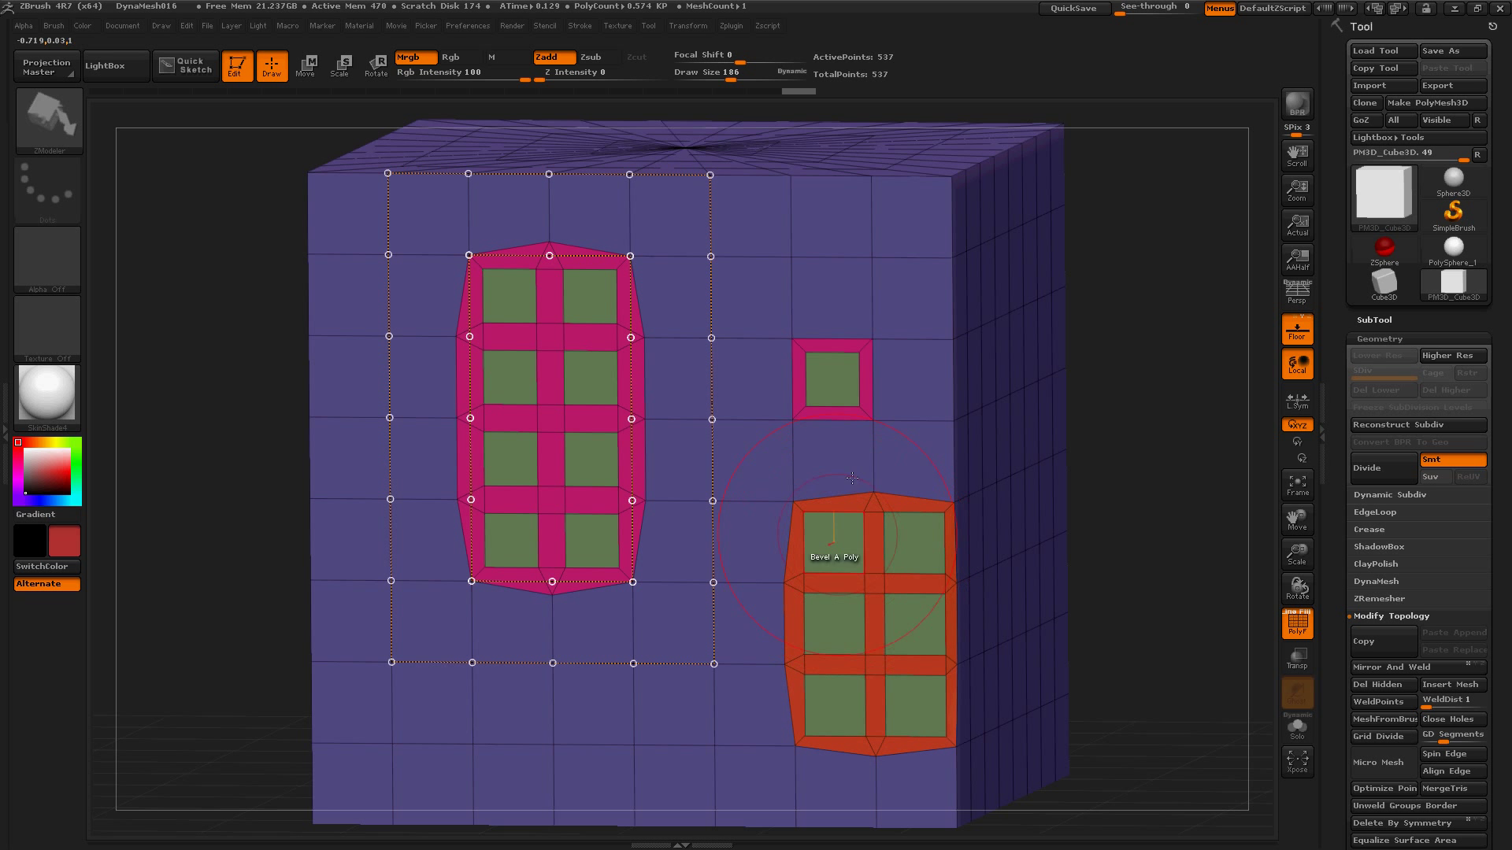
# Set the polygon action to Bridge Two Connected Polys and bridge the front face's upper-right corner polygon across the top edge.
pyautogui.press('space')
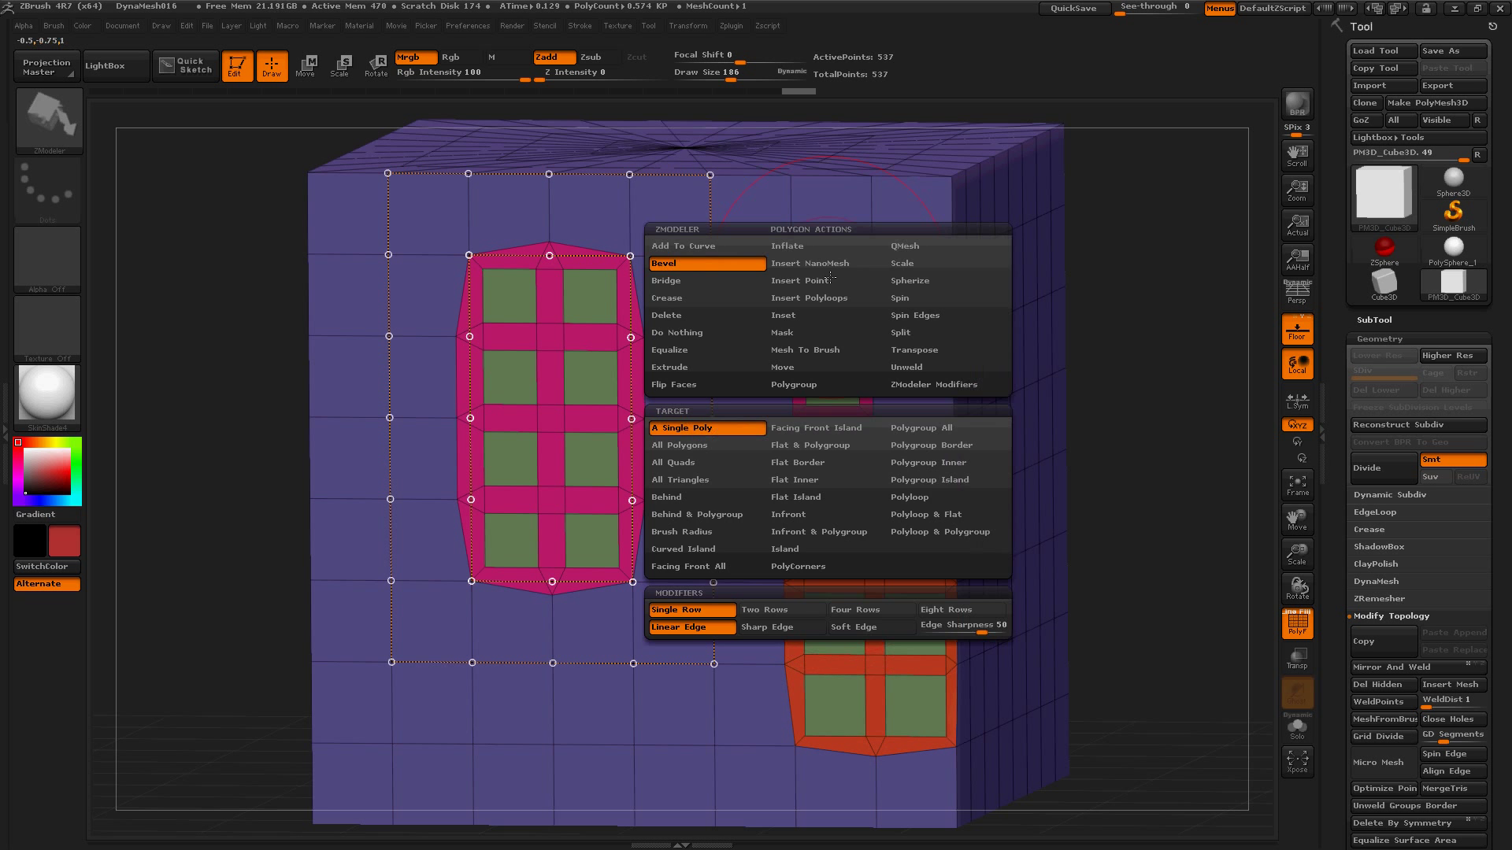
pyautogui.click(664, 281)
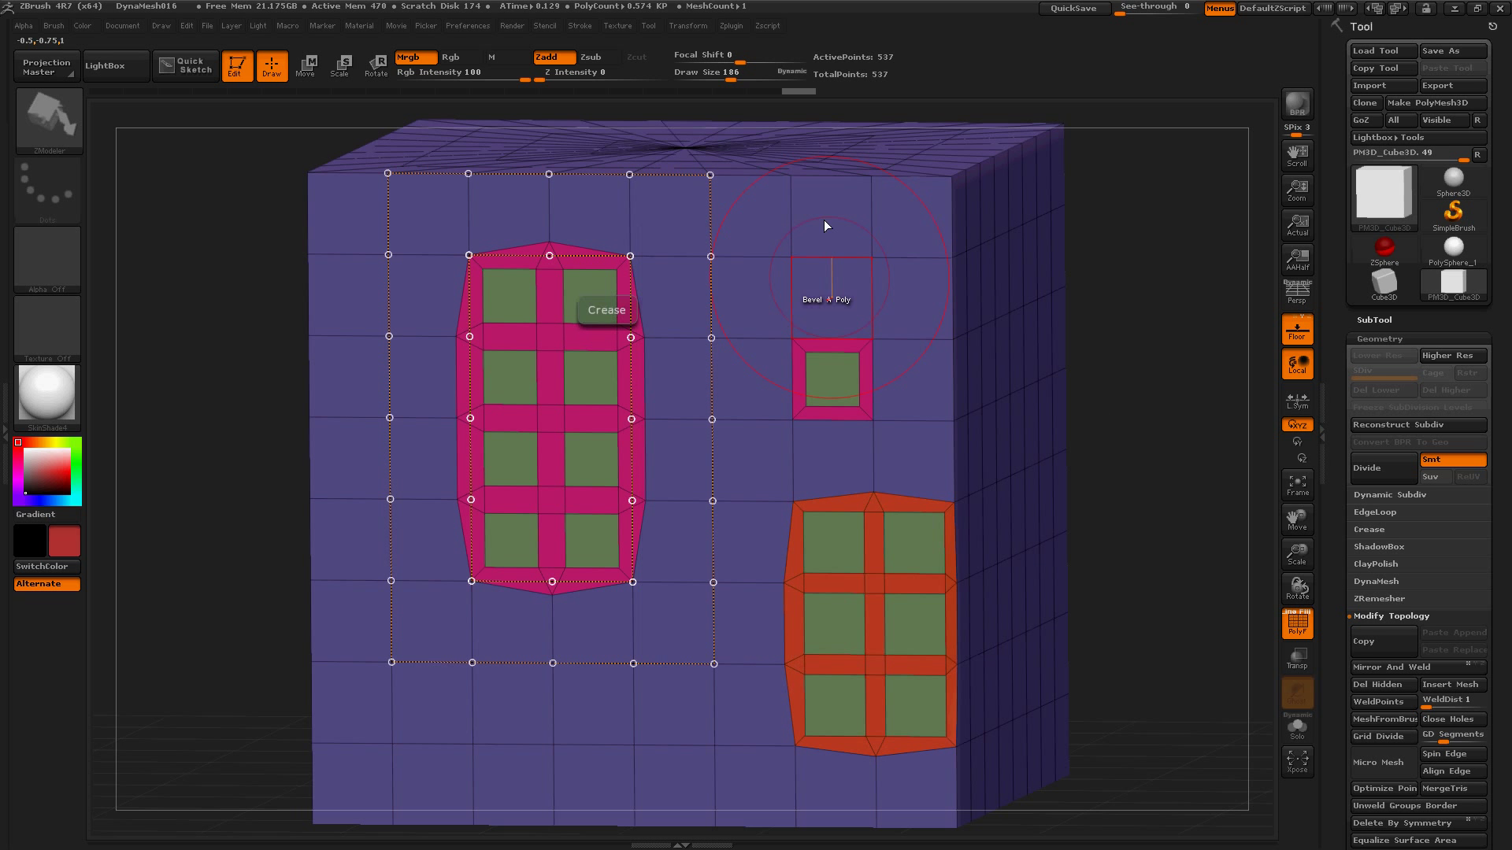
pyautogui.click(909, 211)
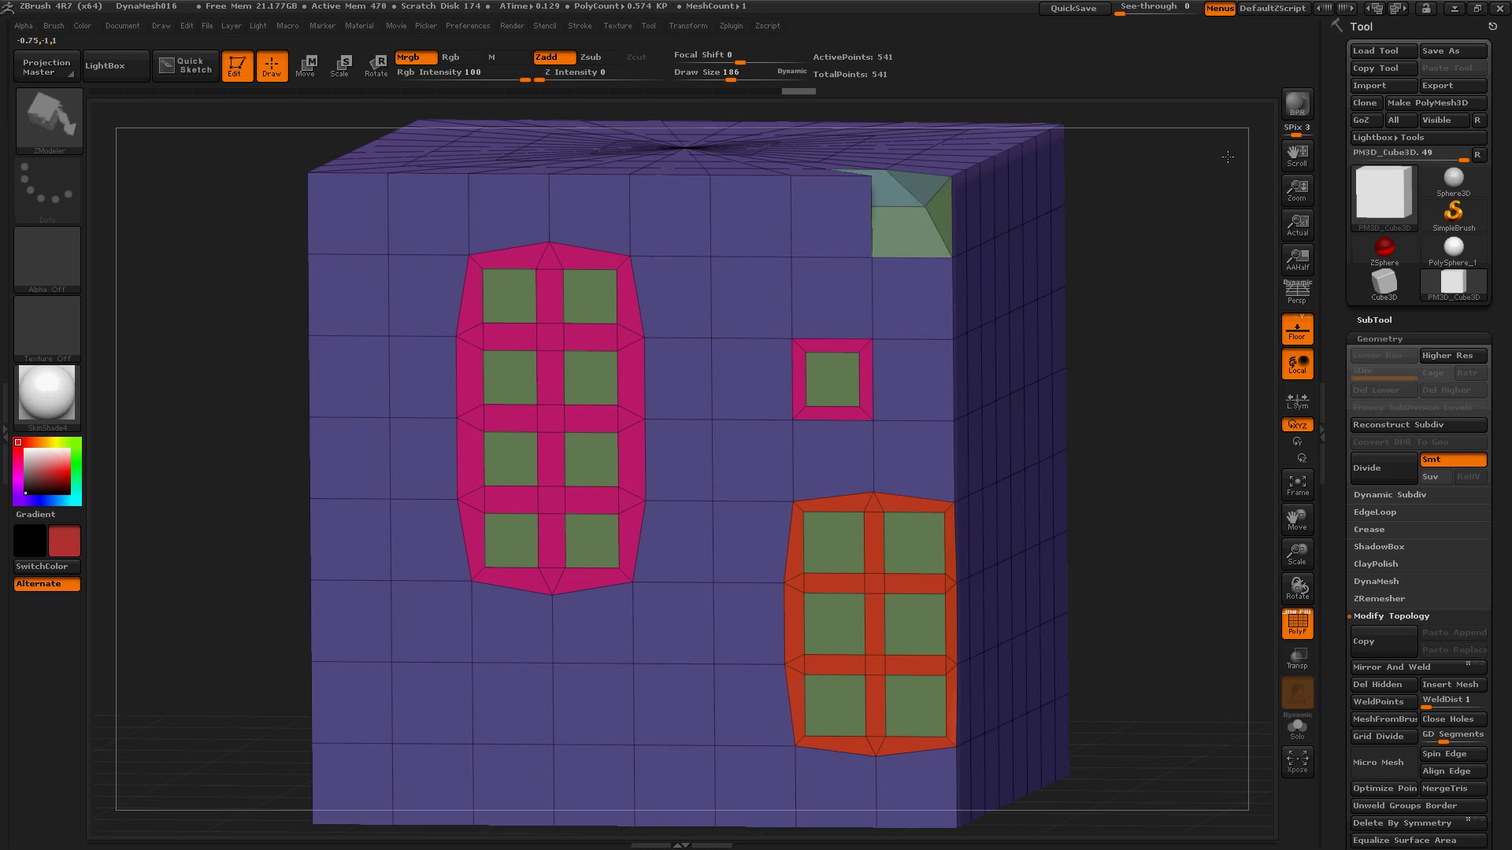
pyautogui.moveTo(1227, 156); pyautogui.dragTo(1228, 157)
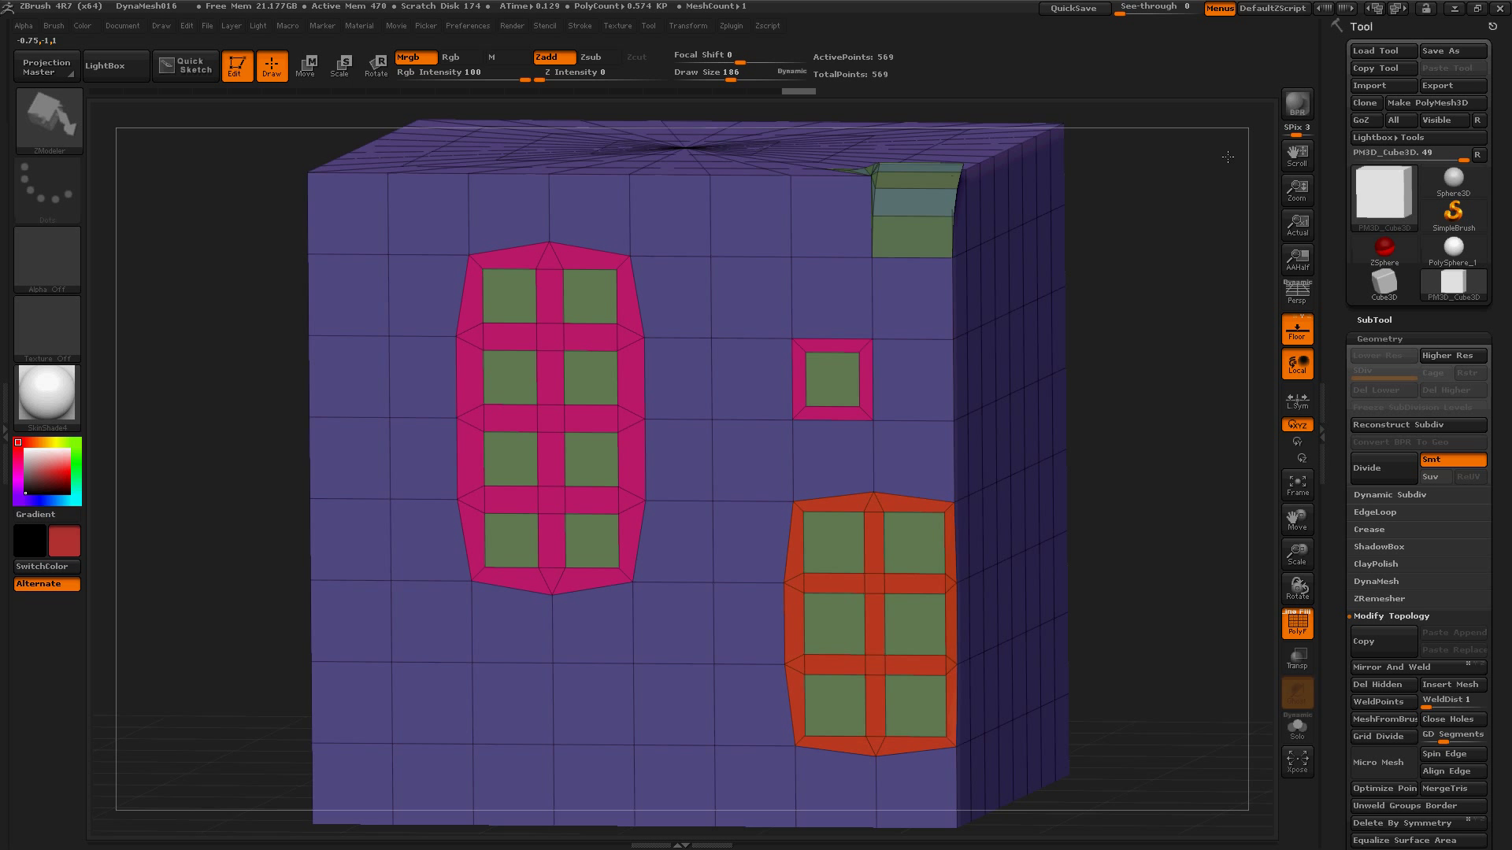
pyautogui.click(1228, 157)
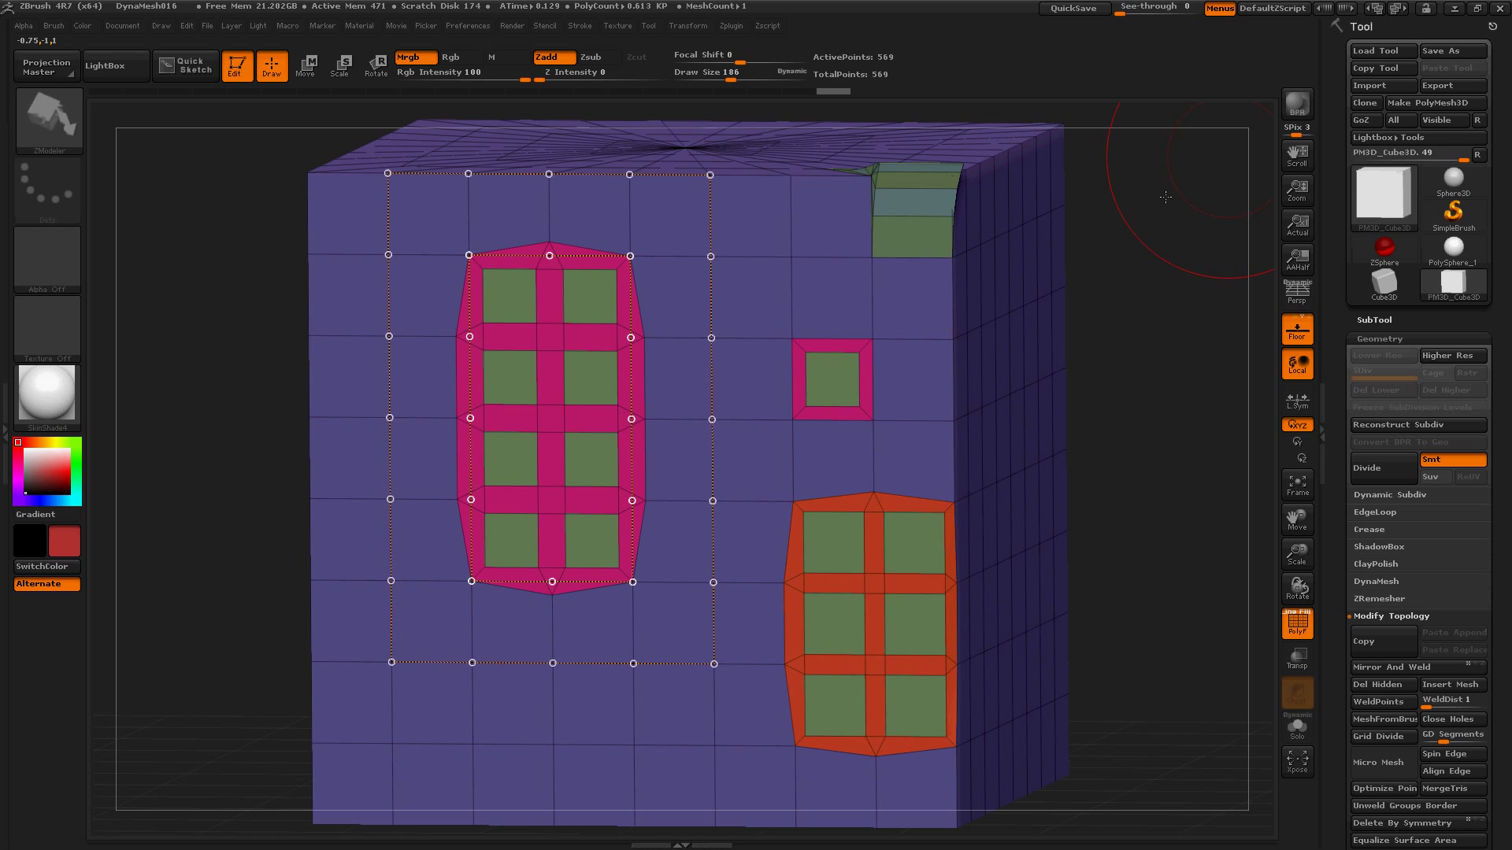
# Bridge the two connected polygons directly above the beveled two-by-three block, arching the bridge outward.
pyautogui.click(898, 444)
pyautogui.moveTo(914, 451); pyautogui.dragTo(929, 454)
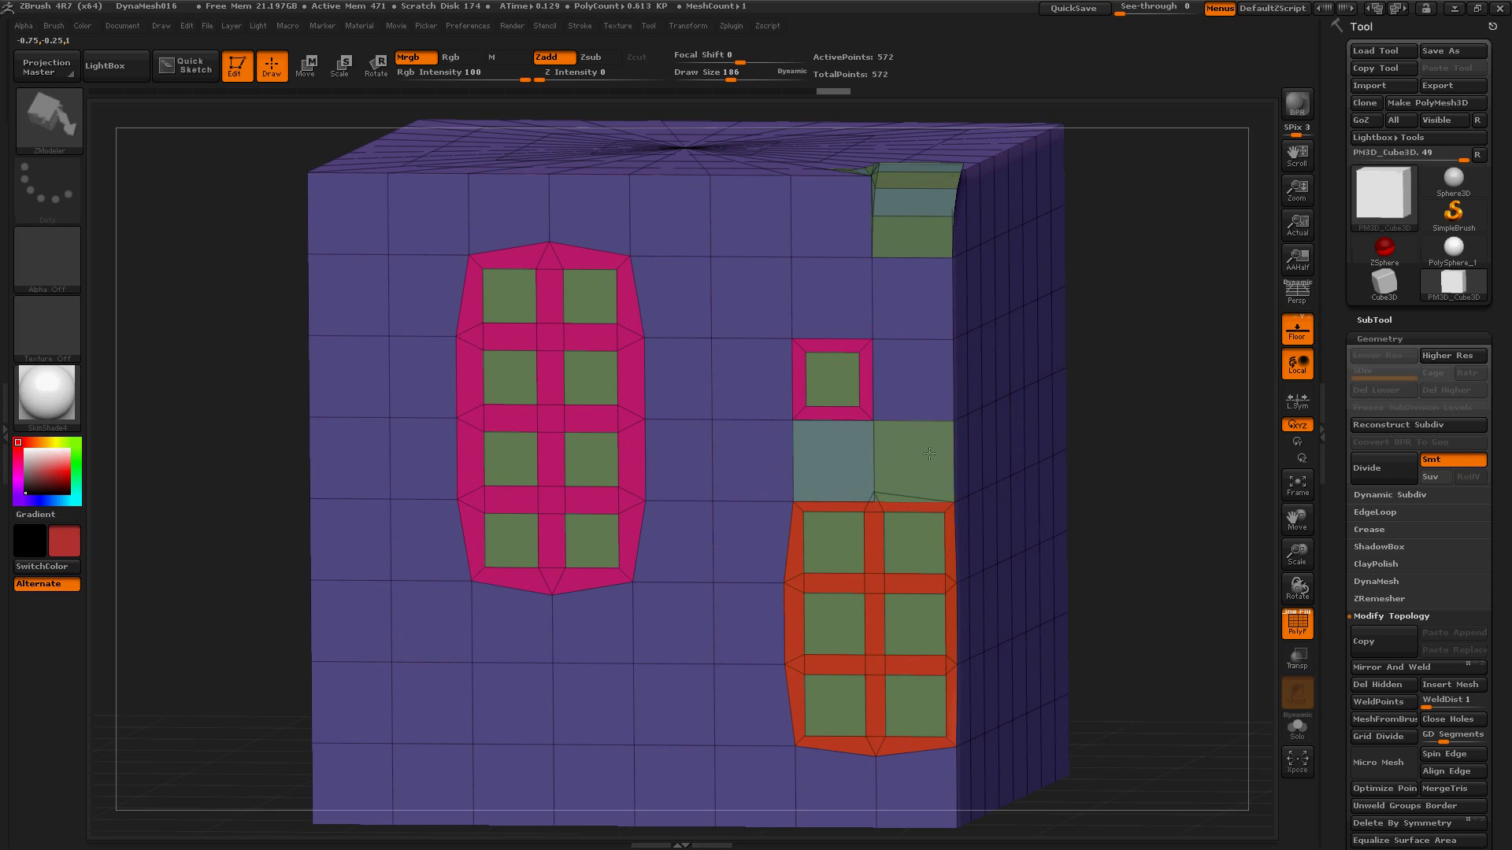
pyautogui.moveTo(1028, 467); pyautogui.dragTo(1235, 348)
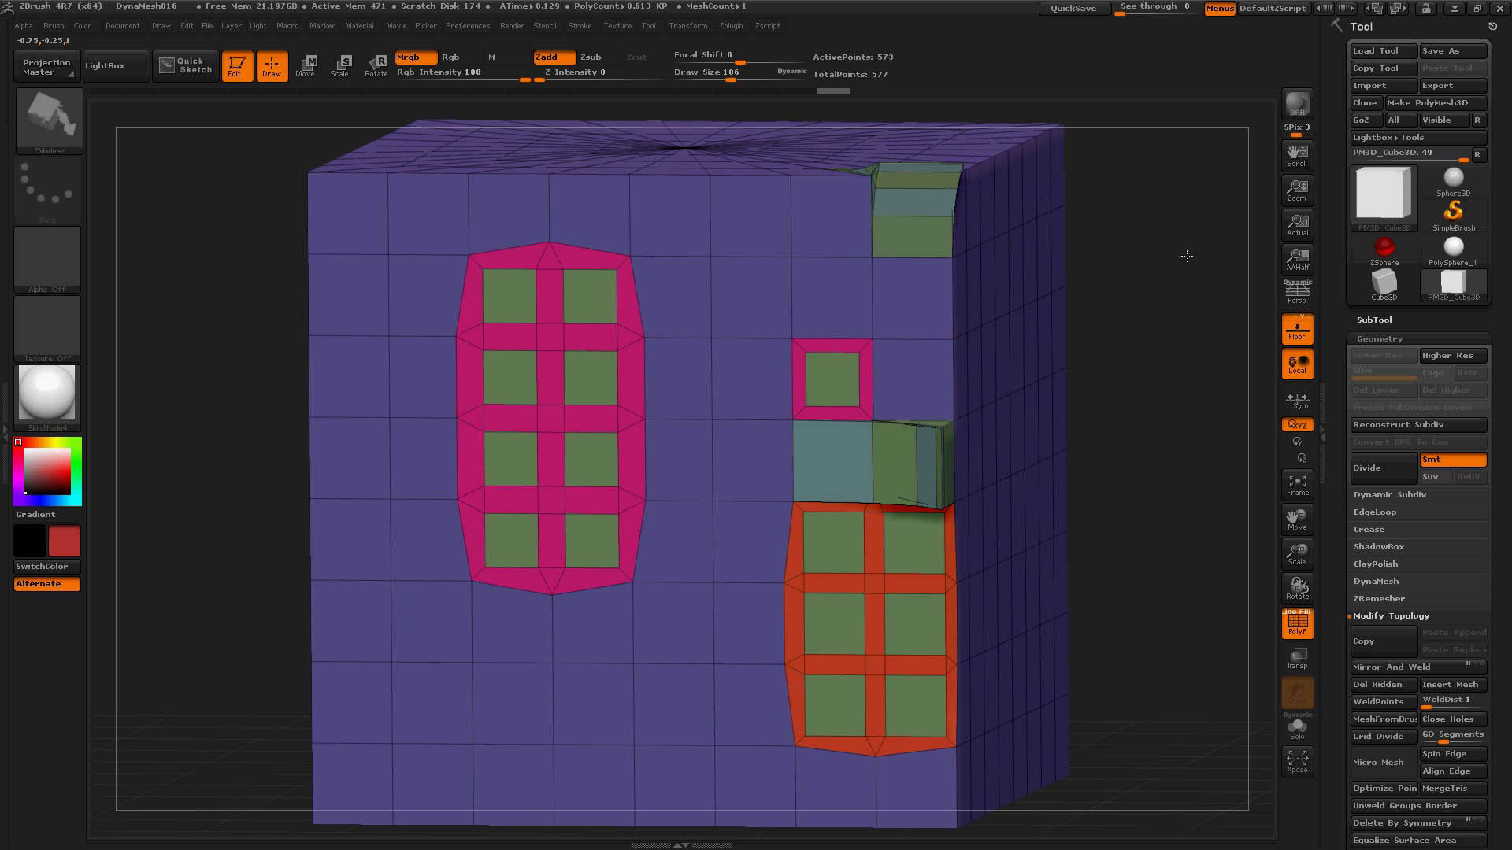
# Bridge connected polygons down the side face's column nearest the front edge to form a vertical strip of segments.
pyautogui.moveTo(1147, 399); pyautogui.dragTo(1079, 431)
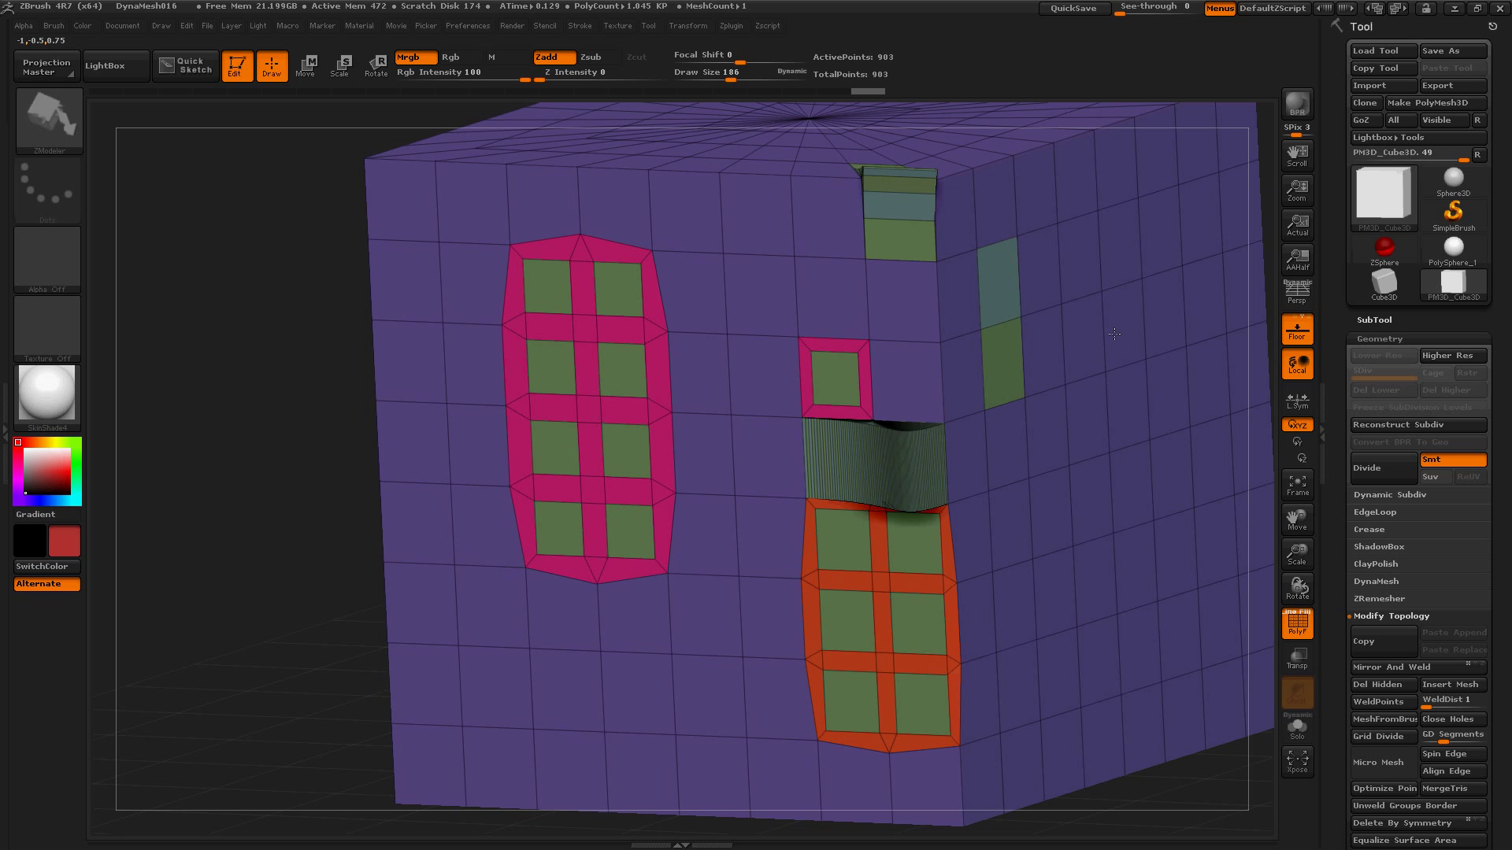
pyautogui.click(1154, 326)
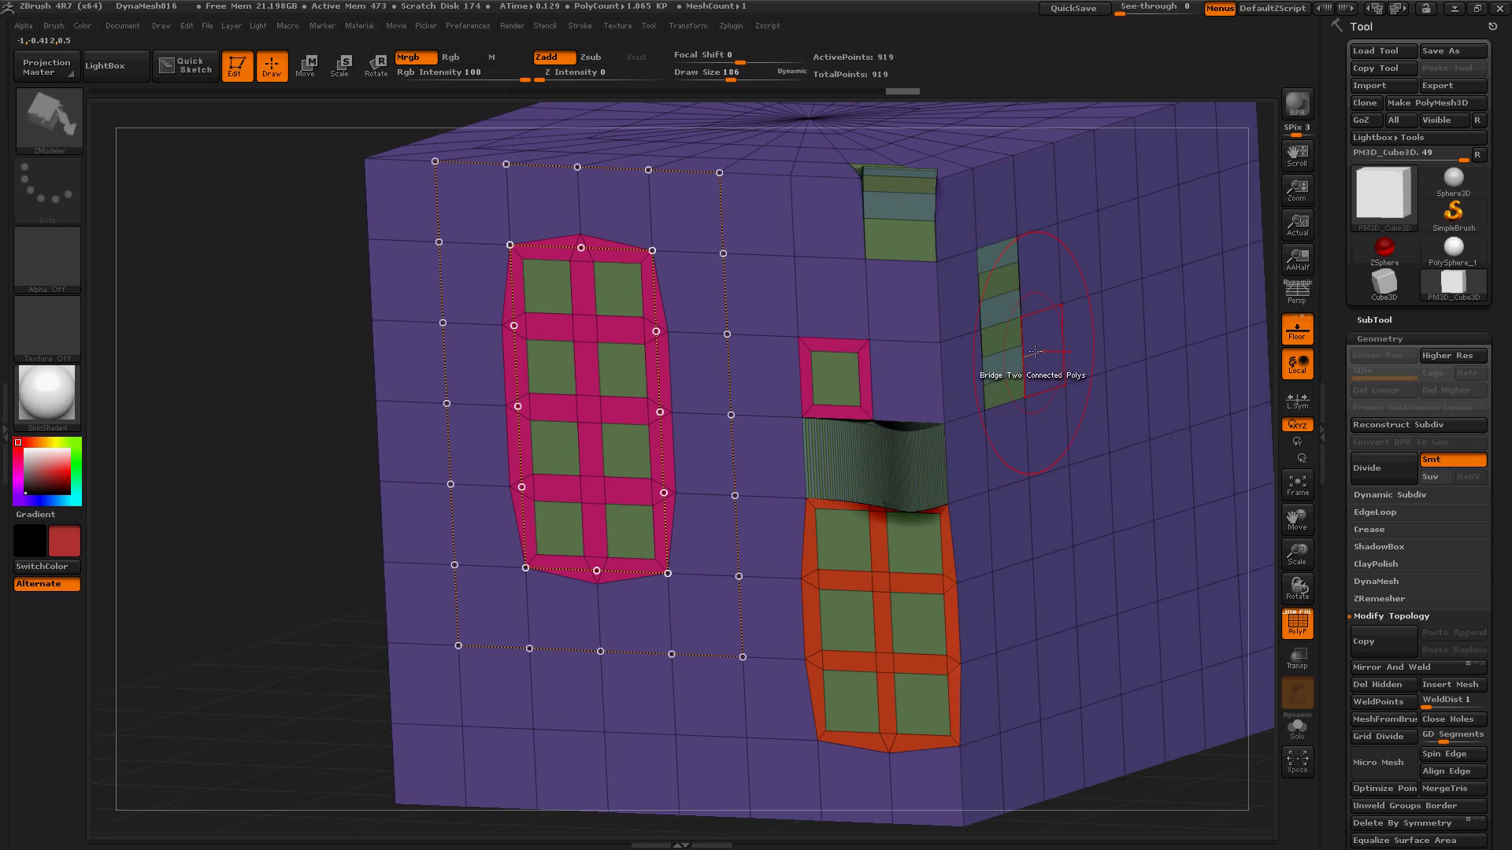
# Set the polygon action to Crease on a single poly and crease polygons on the side face below the bridged strip.
pyautogui.press('space')
pyautogui.click(872, 302)
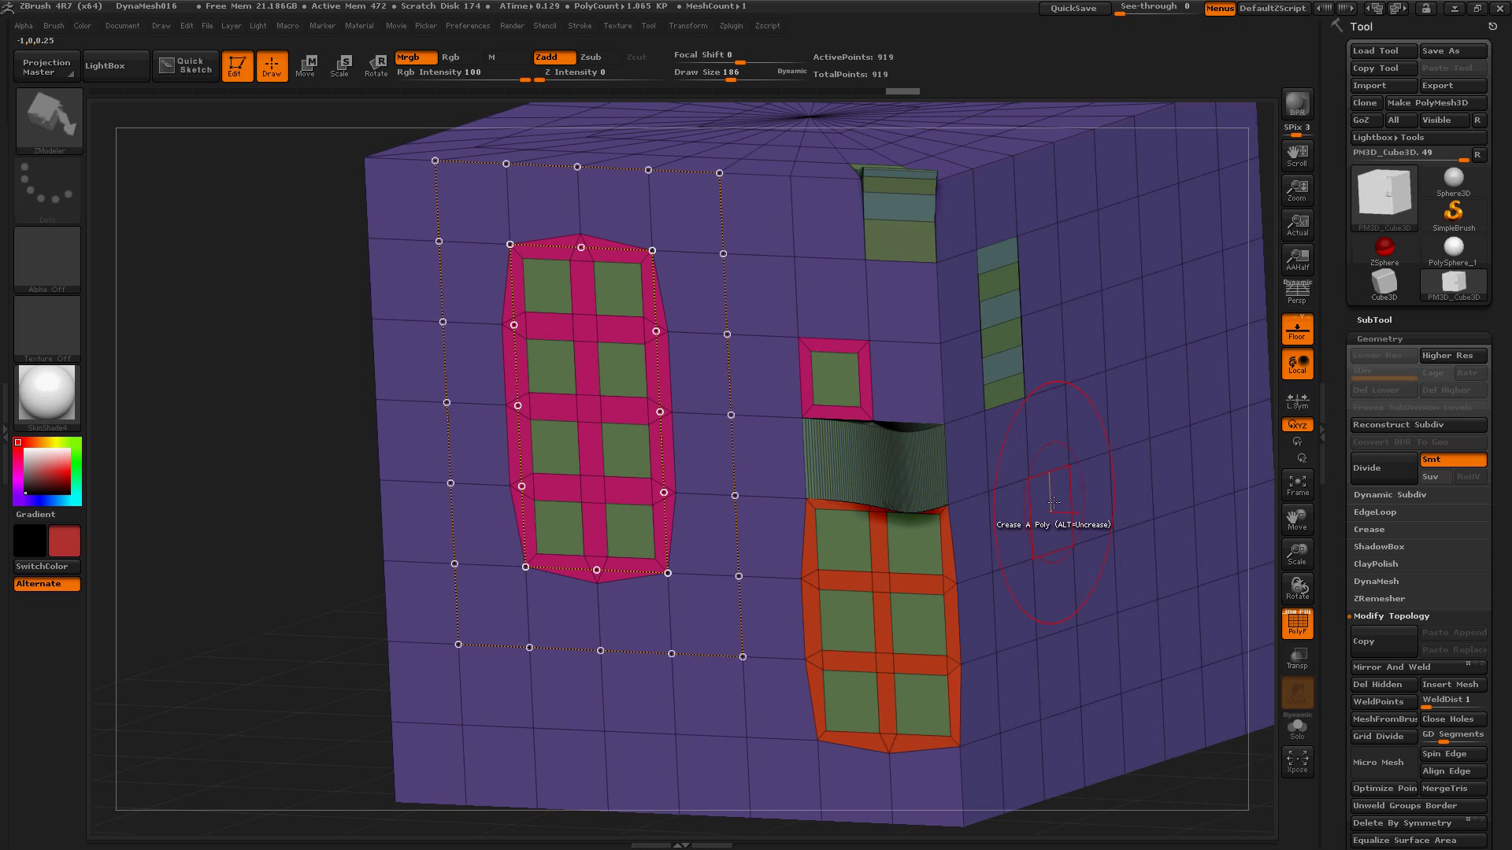
pyautogui.click(1012, 529)
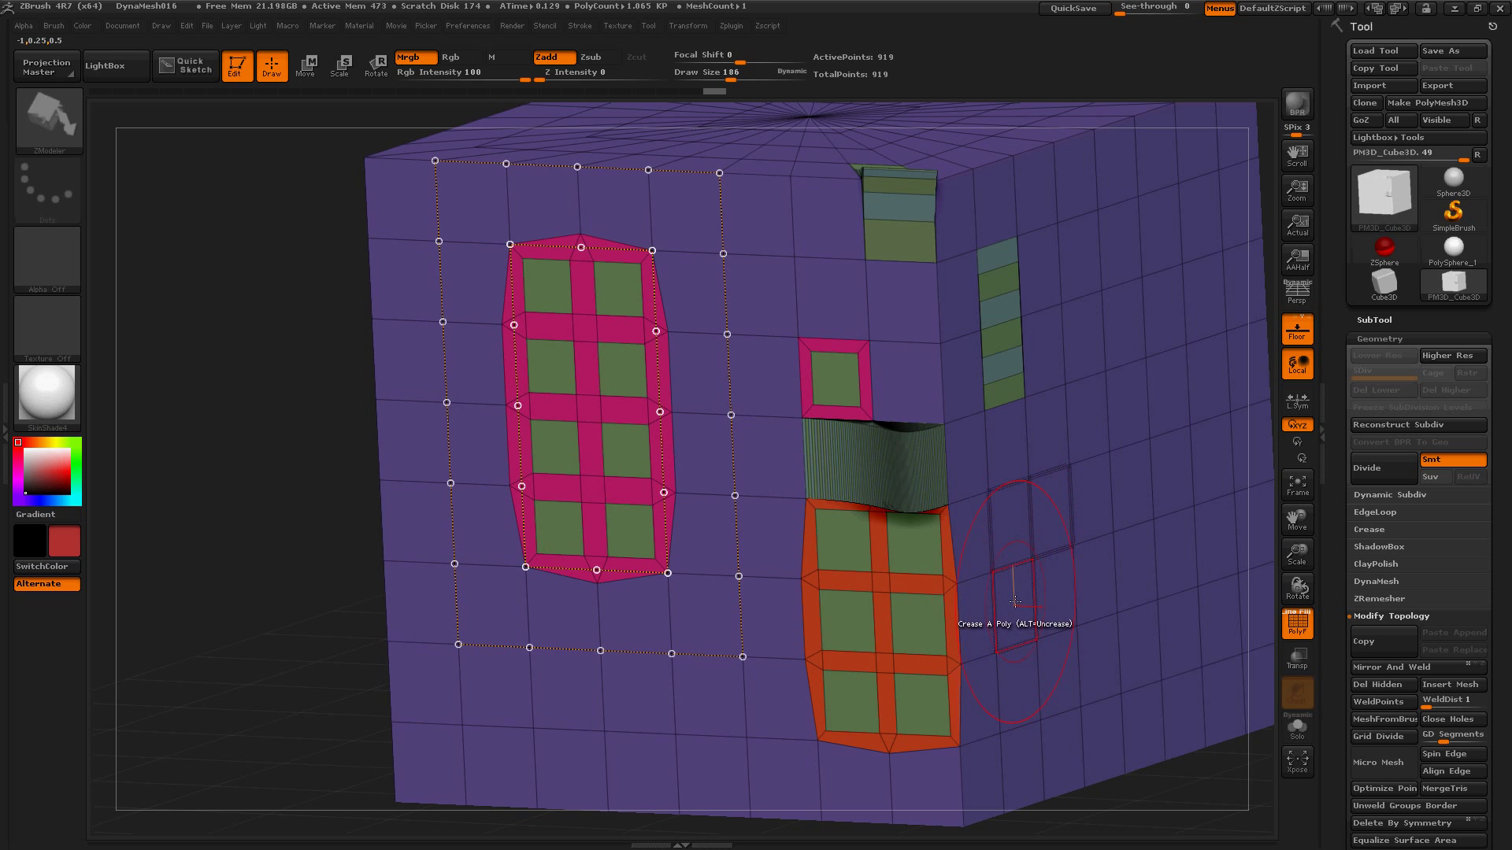
# Set the polygon action to Delete on All Quads, try it on the front face and undo the deletion.
pyautogui.press('space')
pyautogui.click(852, 315)
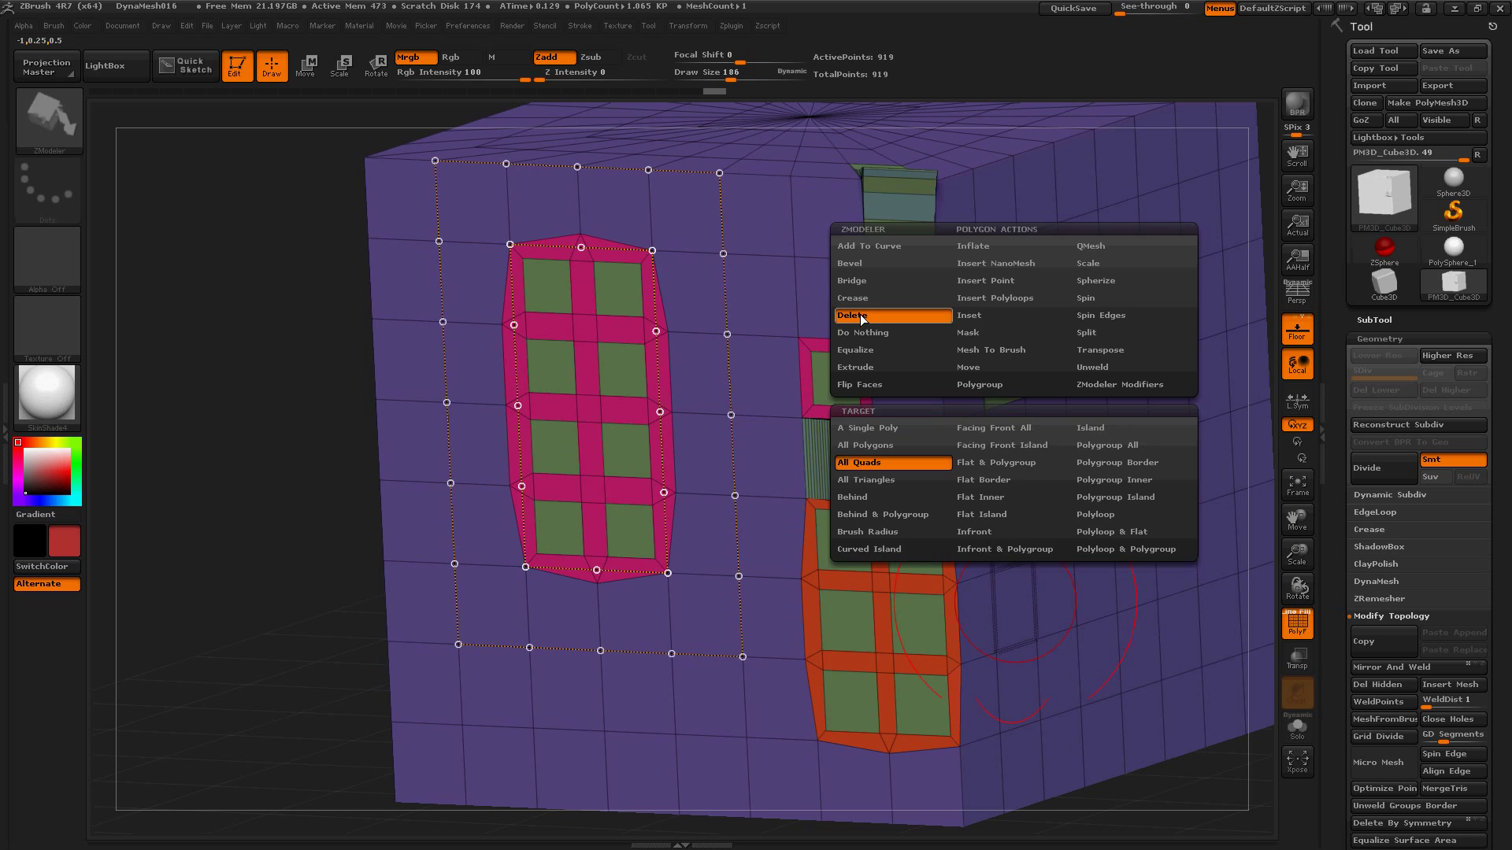
pyautogui.click(756, 382)
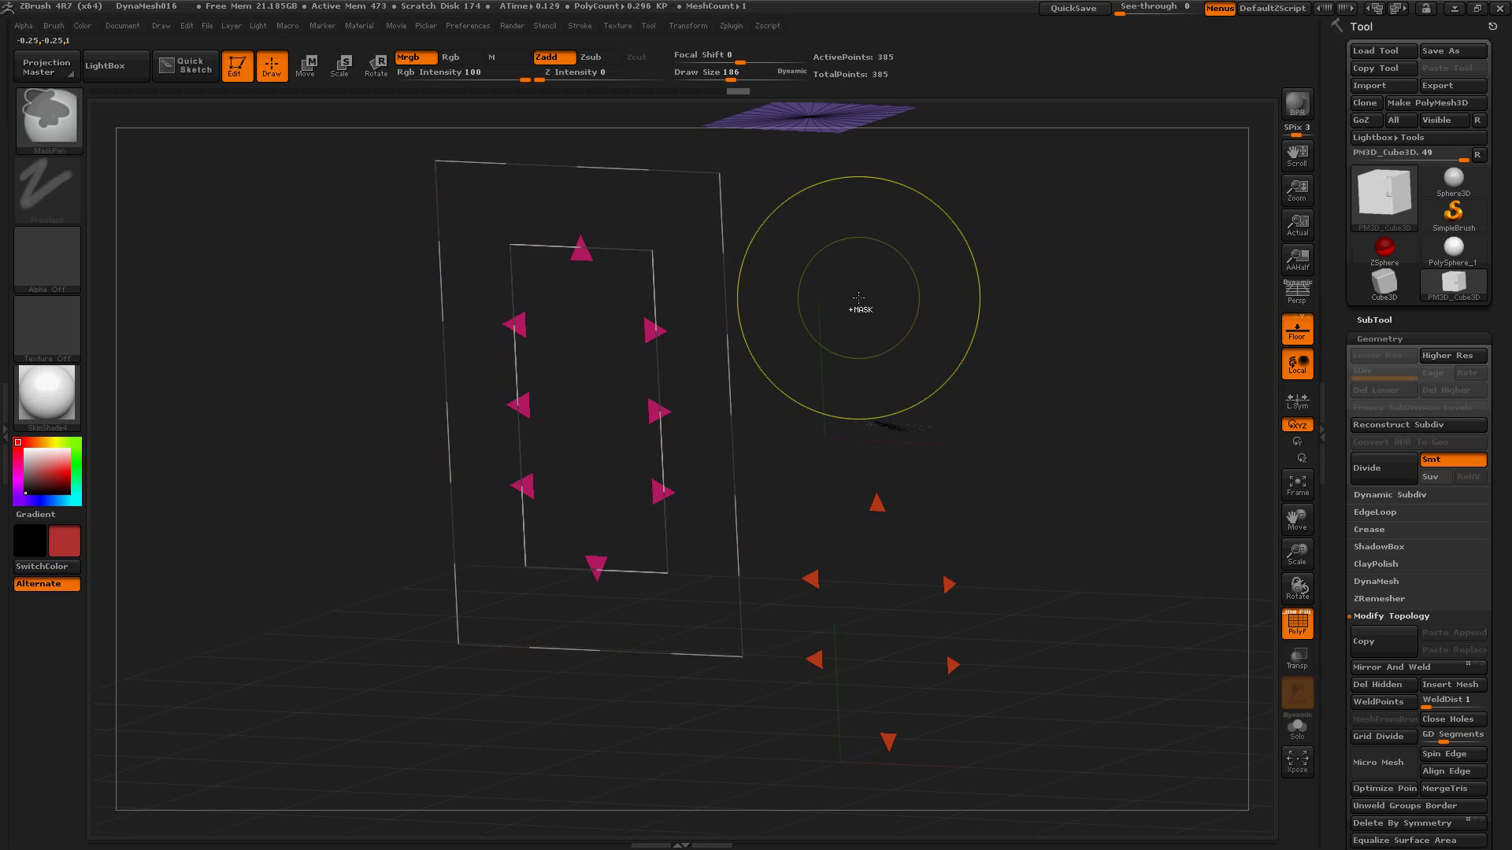
pyautogui.keyDown('ctrl'); pyautogui.keyDown('shift'); pyautogui.click(862, 288); pyautogui.keyUp('shift'); pyautogui.keyUp('ctrl')
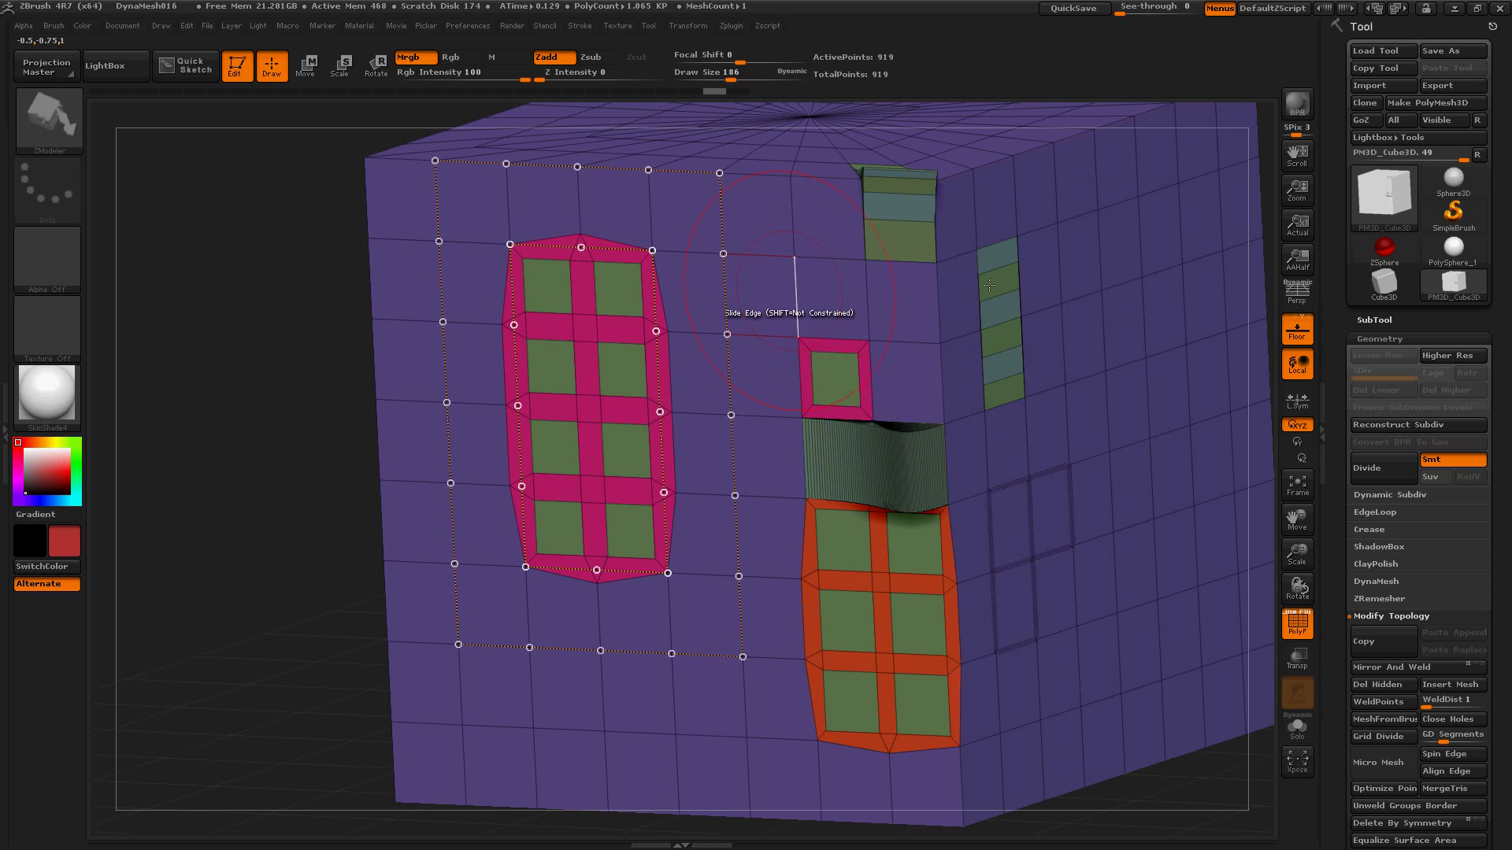
# Set the polygon action to Equalize on a single poly and equalize polygons on the side face beside the creased ones.
pyautogui.press('space')
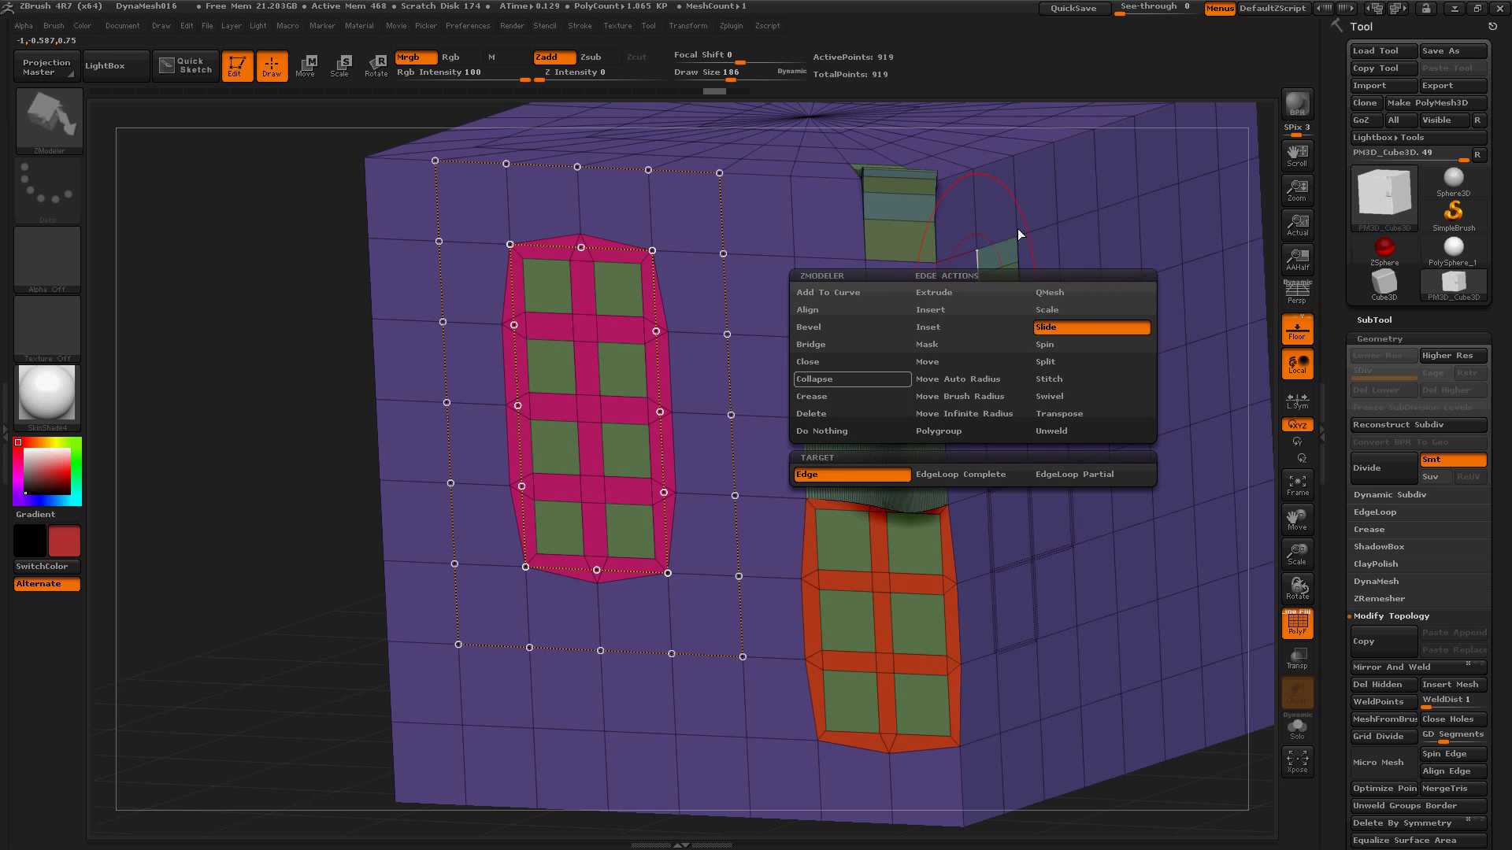
pyautogui.press('space')
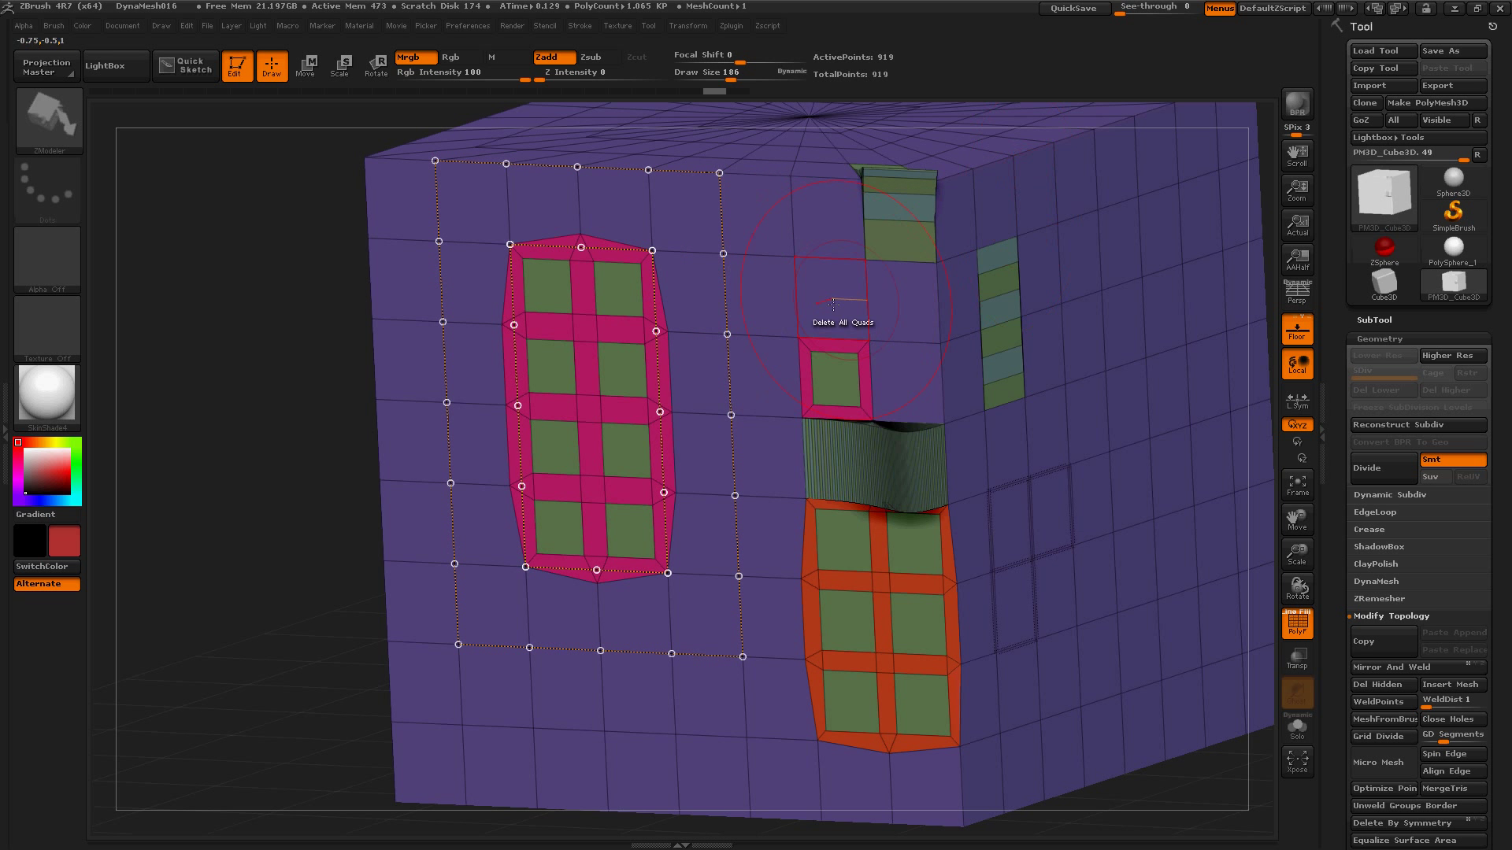
pyautogui.press('space')
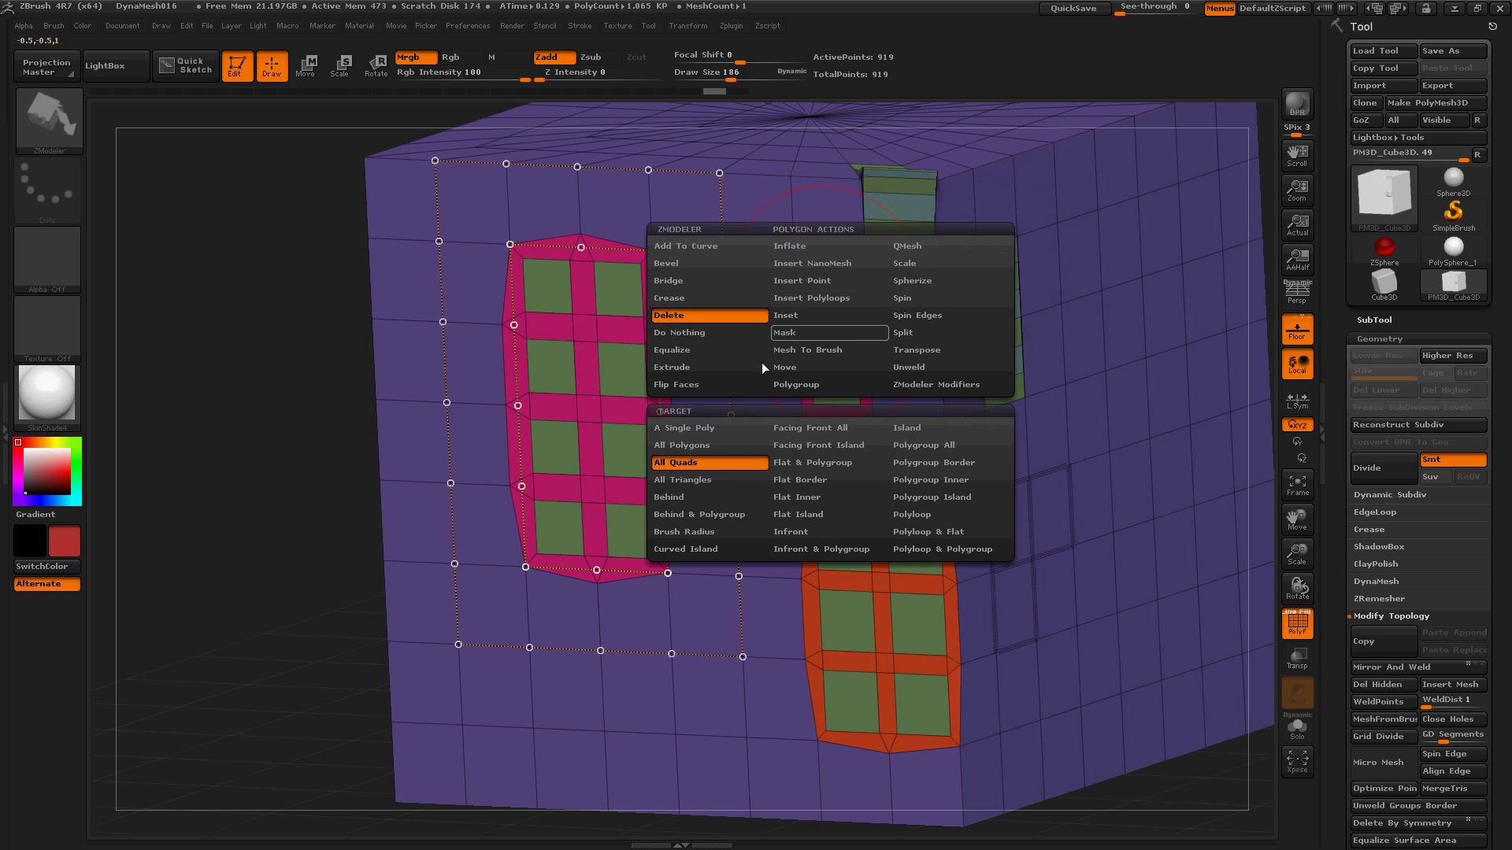
pyautogui.click(685, 349)
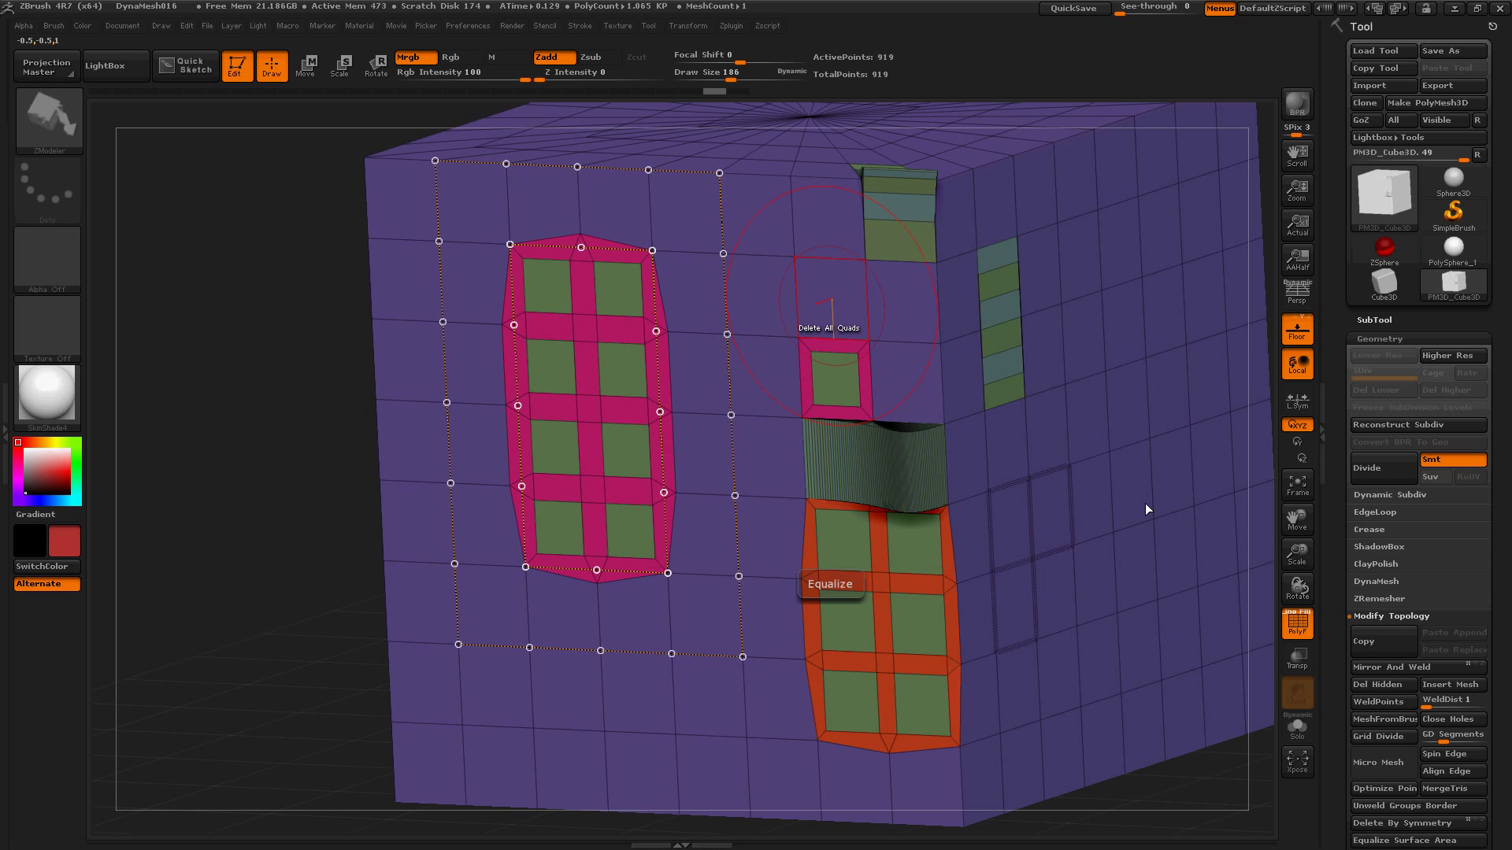
pyautogui.click(835, 378)
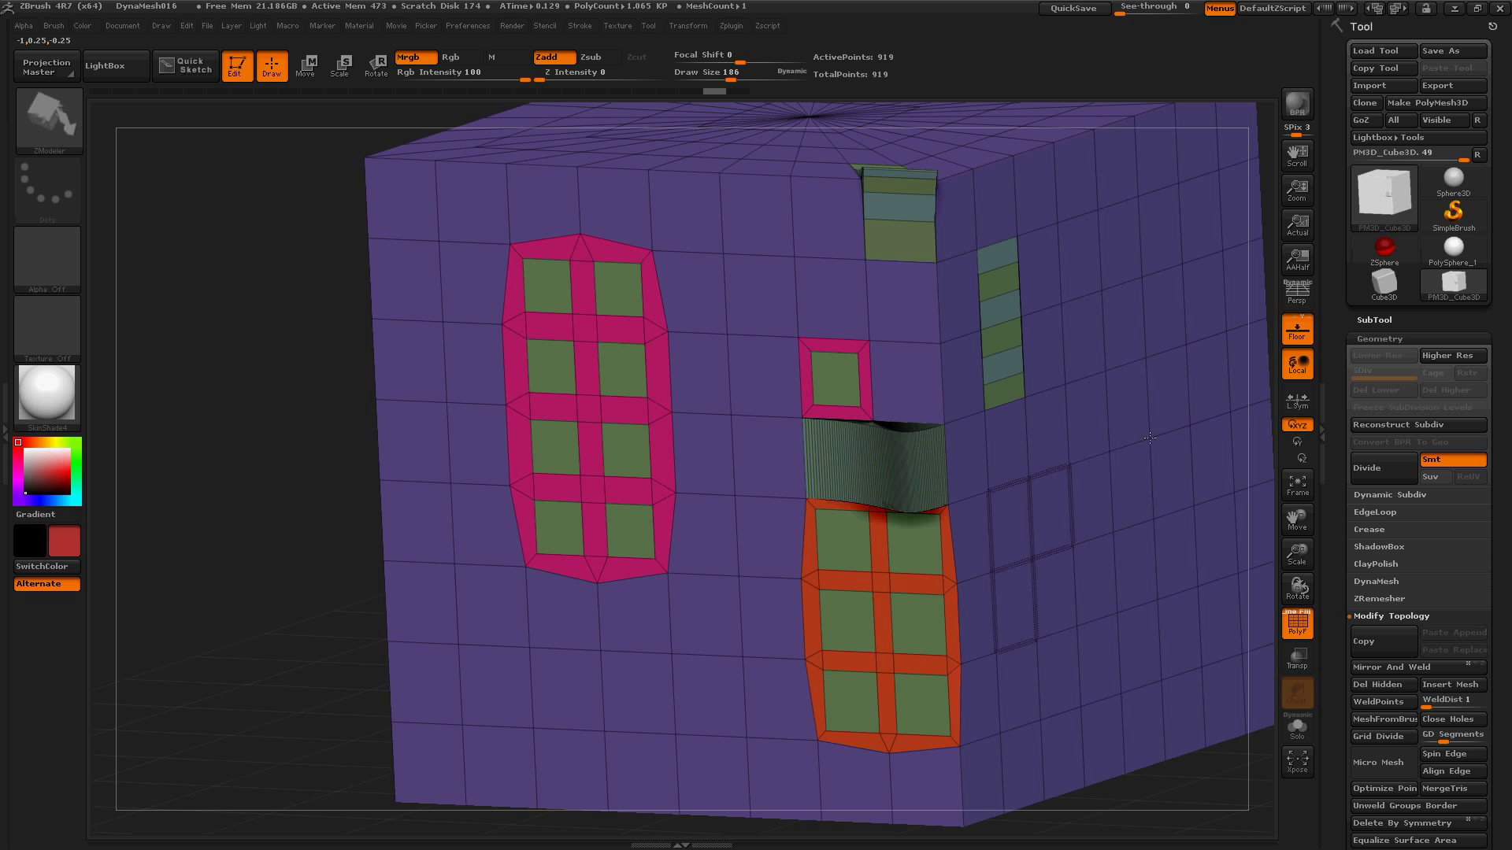
pyautogui.click(1112, 457)
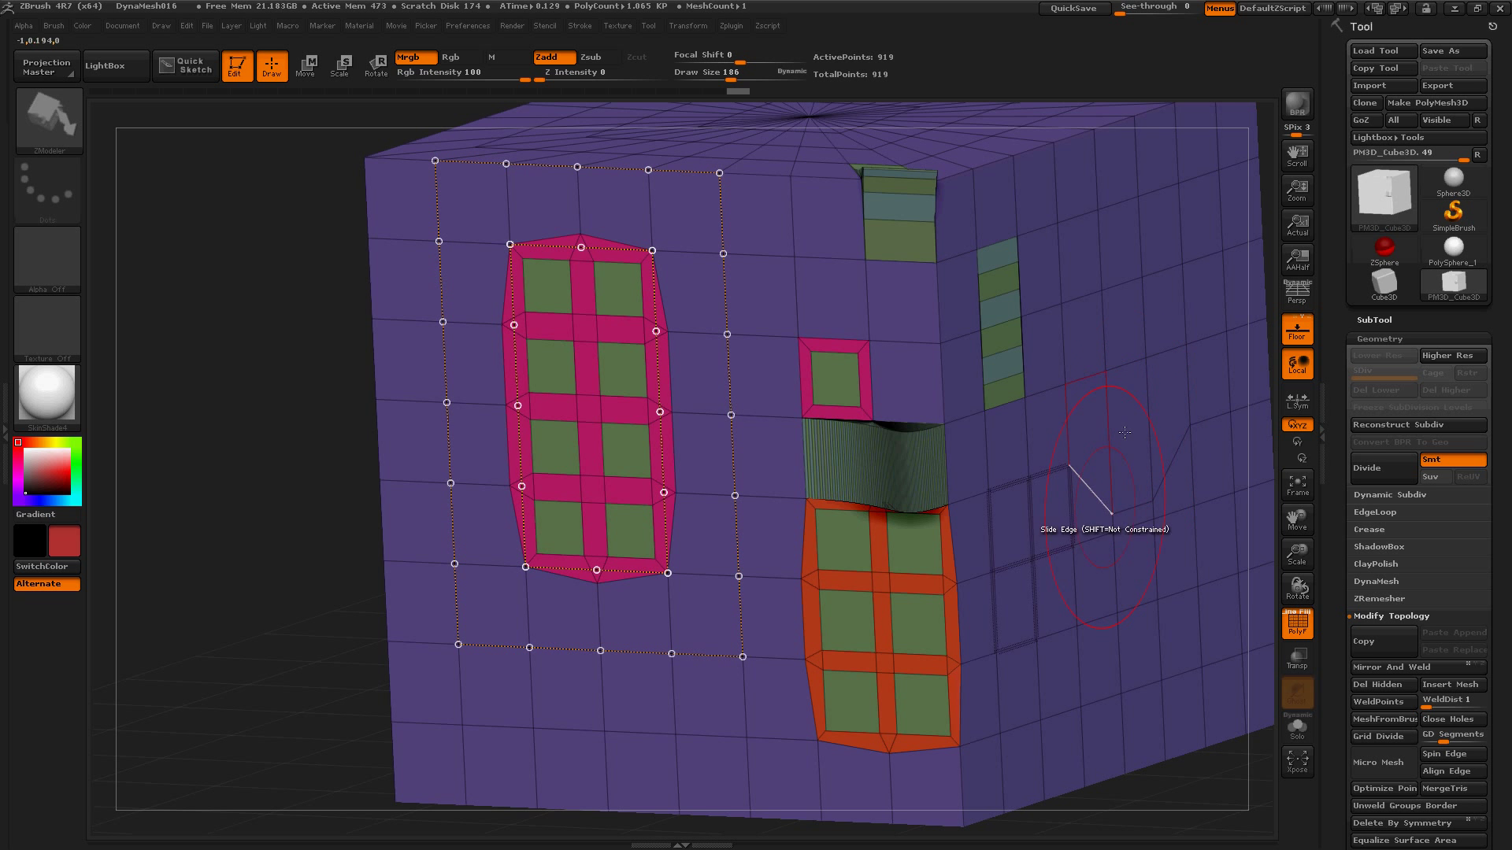
# Set the polygon action to Extrude on a single poly and extrude three front-face polygons just right of the beveled two-by-four block.
pyautogui.press('space')
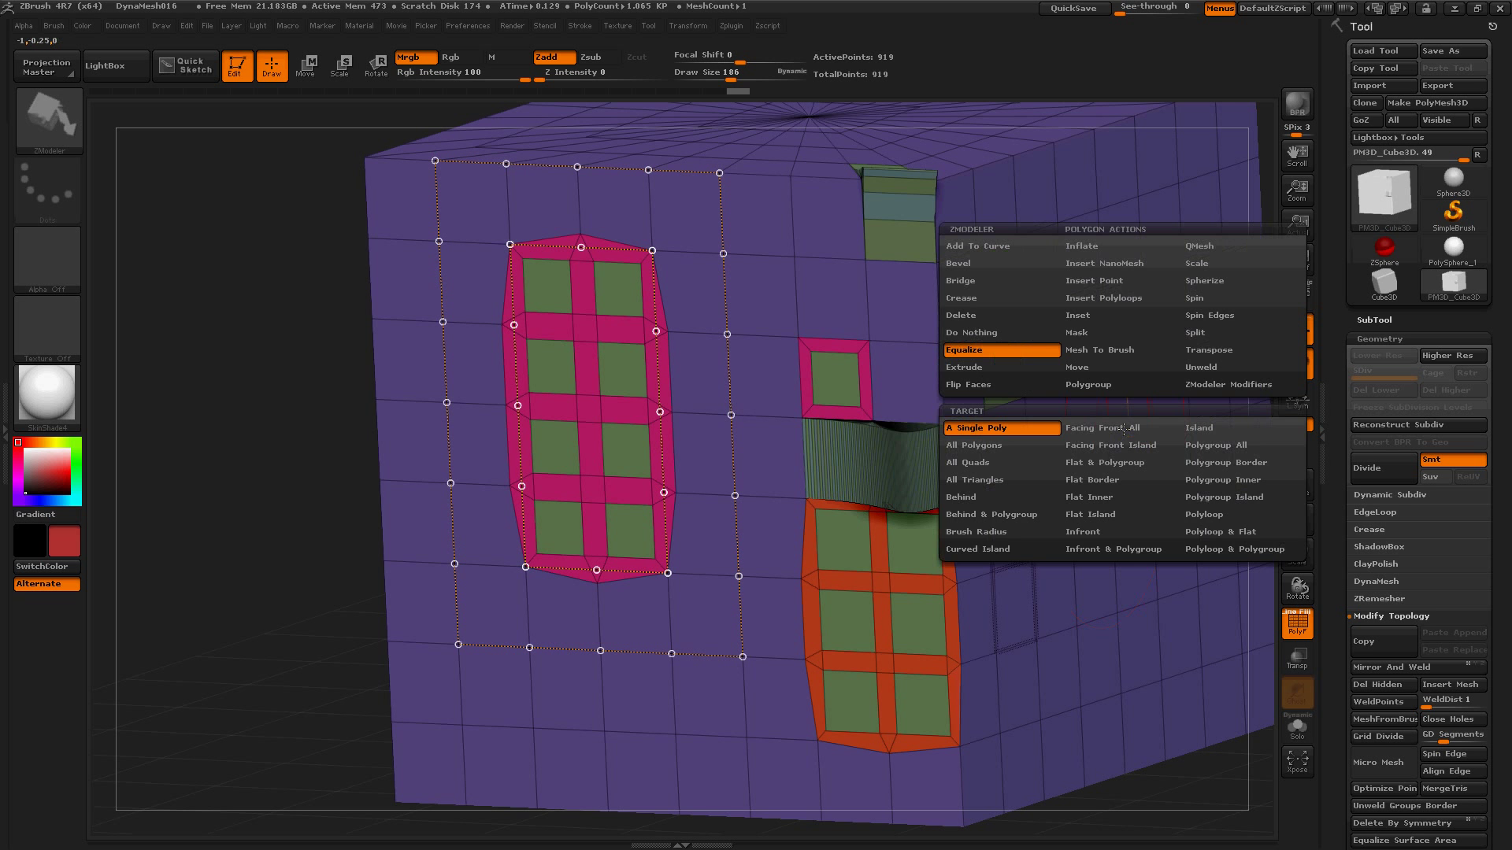
pyautogui.click(967, 367)
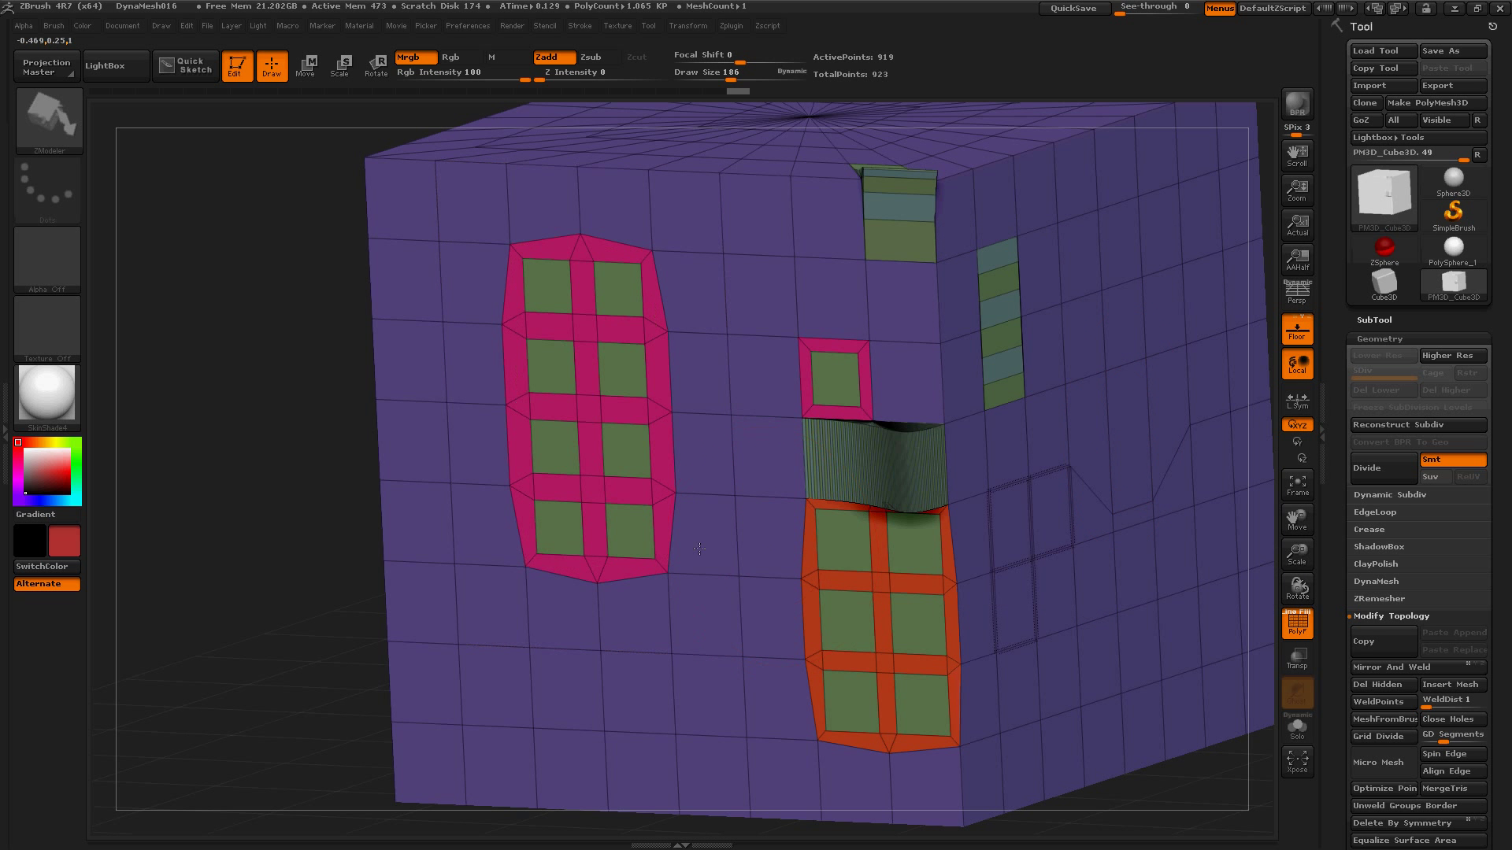
pyautogui.moveTo(700, 549)
pyautogui.mouseDown()
pyautogui.moveTo(682, 565)
pyautogui.moveTo(699, 547)
pyautogui.mouseUp()
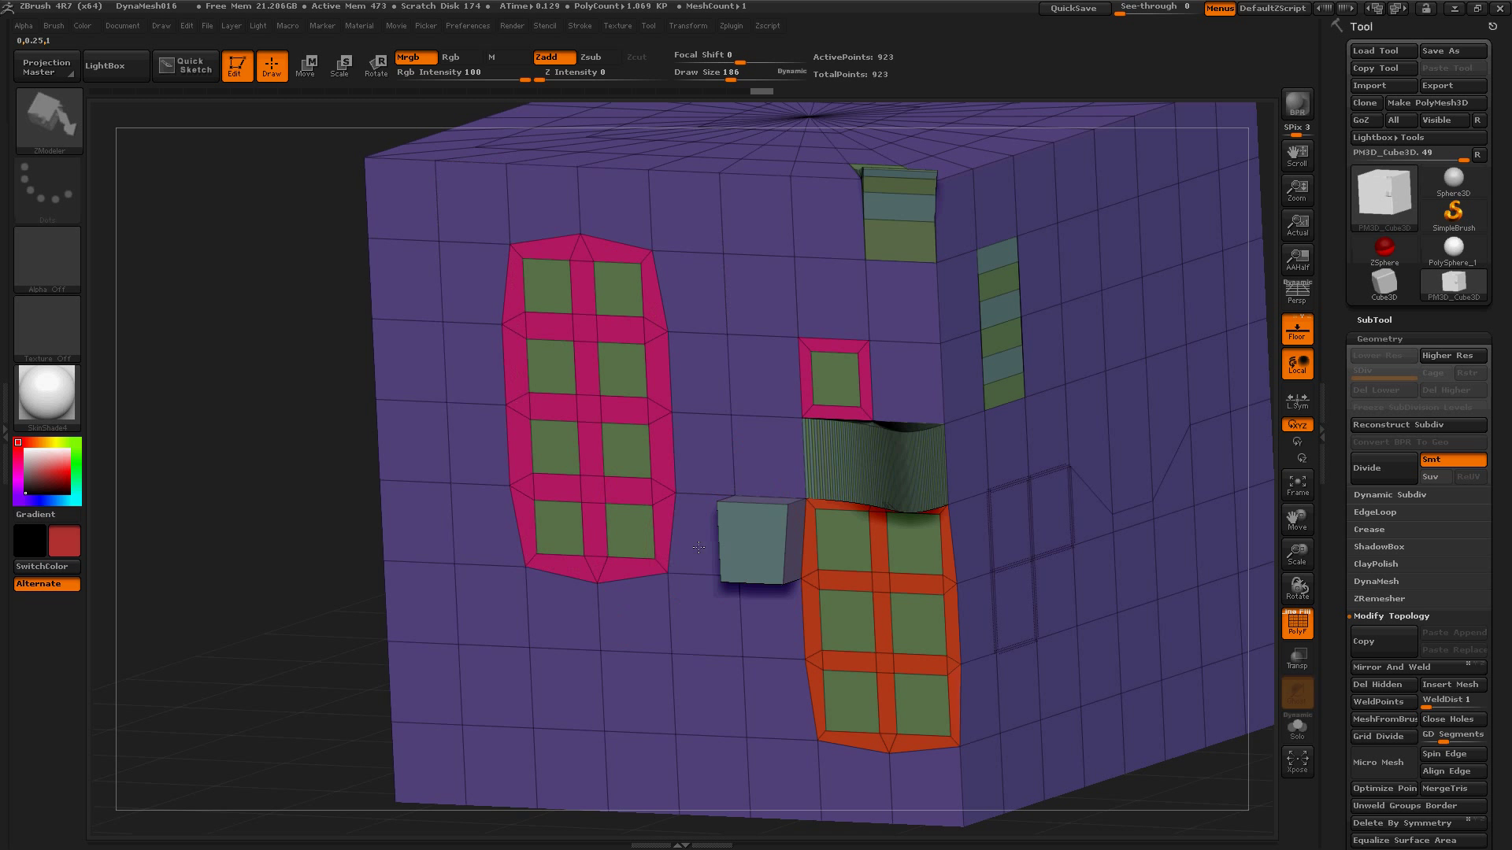
pyautogui.click(682, 554)
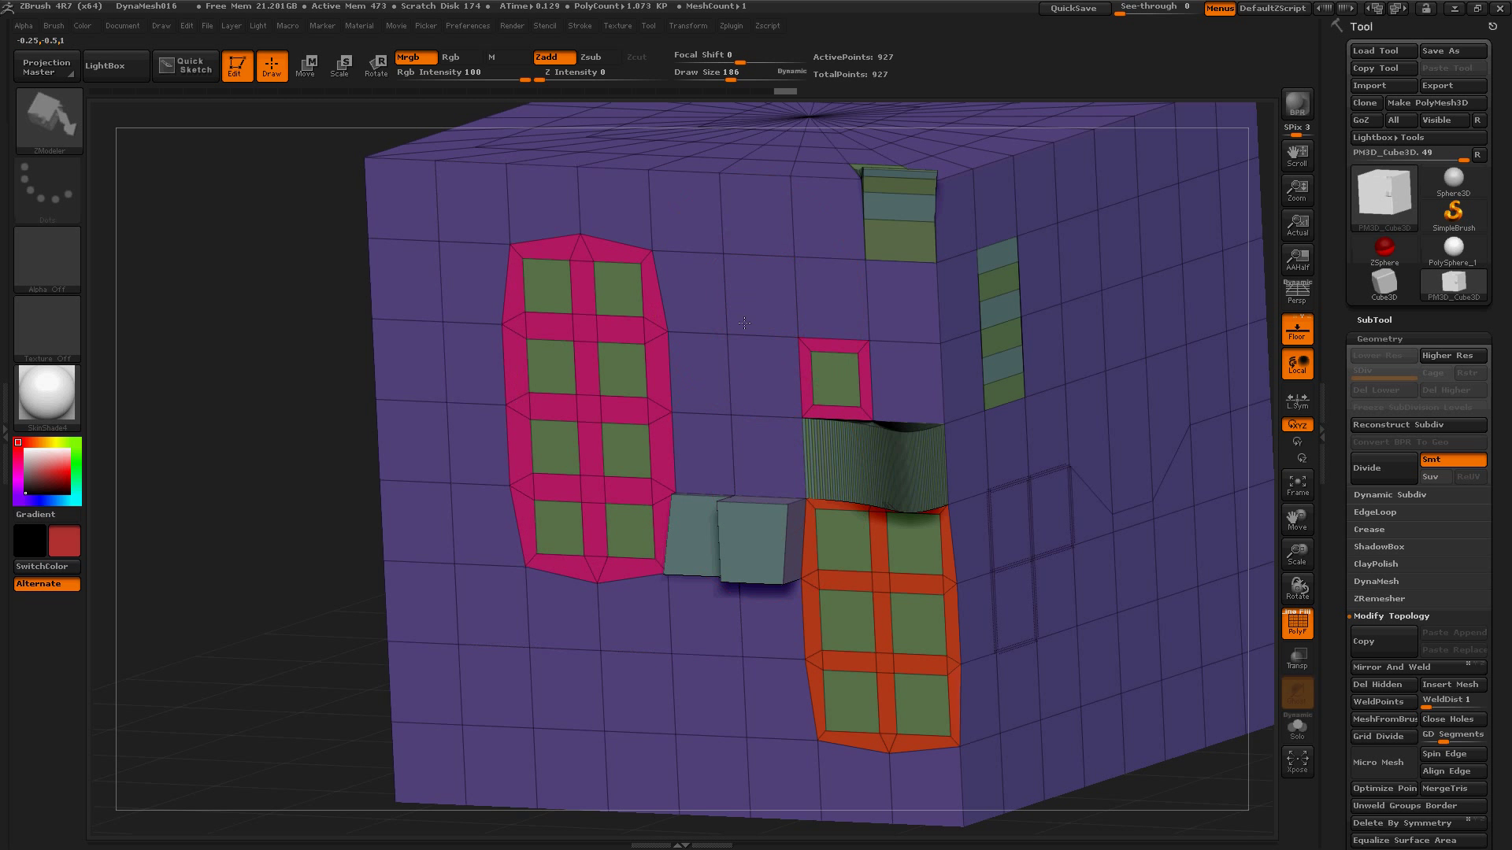
pyautogui.moveTo(744, 323); pyautogui.dragTo(535, 368)
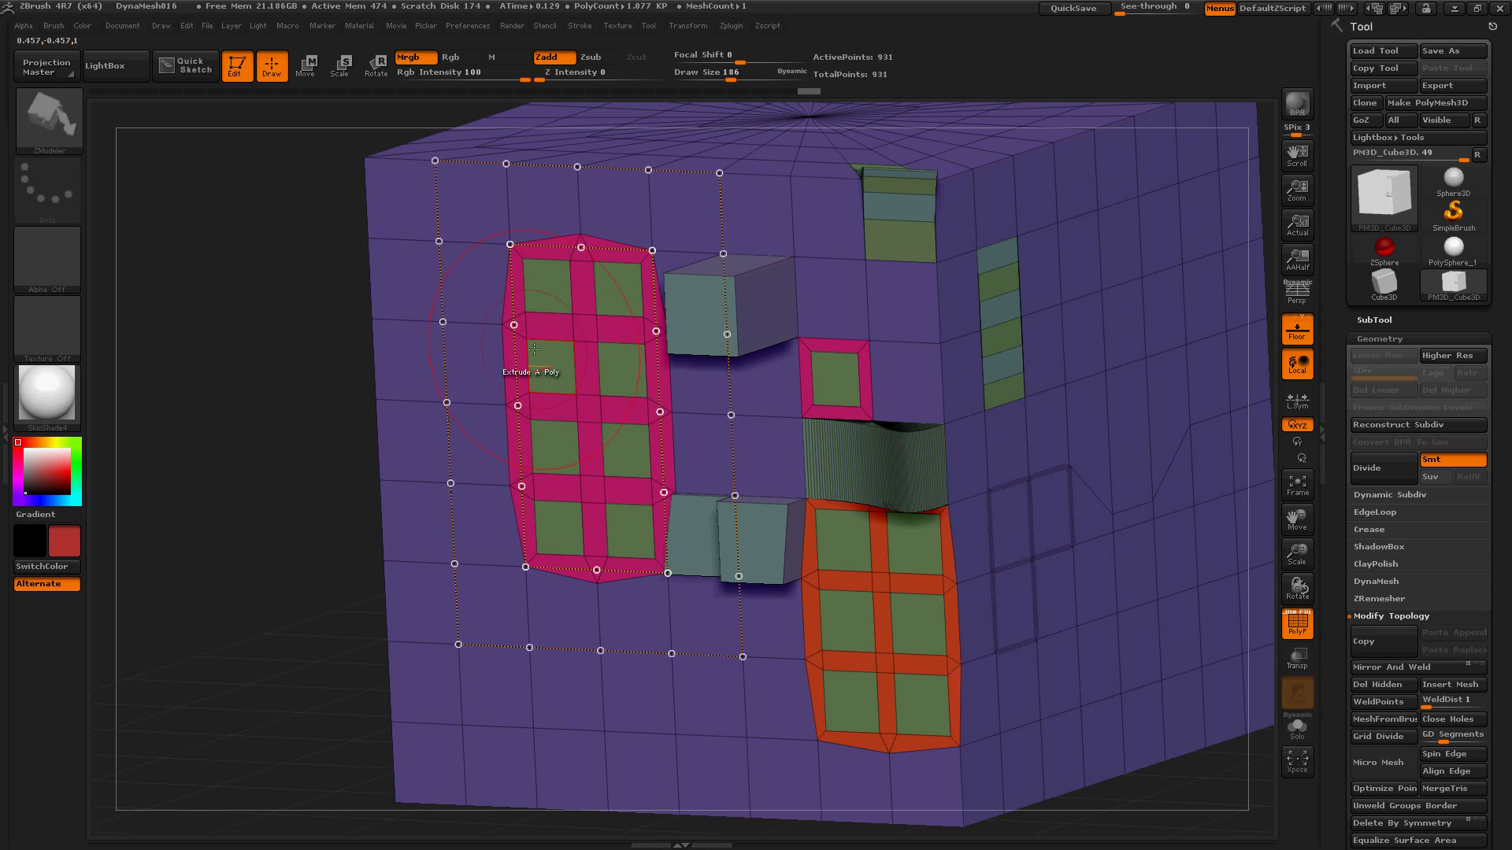
# Extrude four more front-face polygons, two near the bottom, one at the left edge and one near the top, plus two on the side face.
pyautogui.click(482, 674)
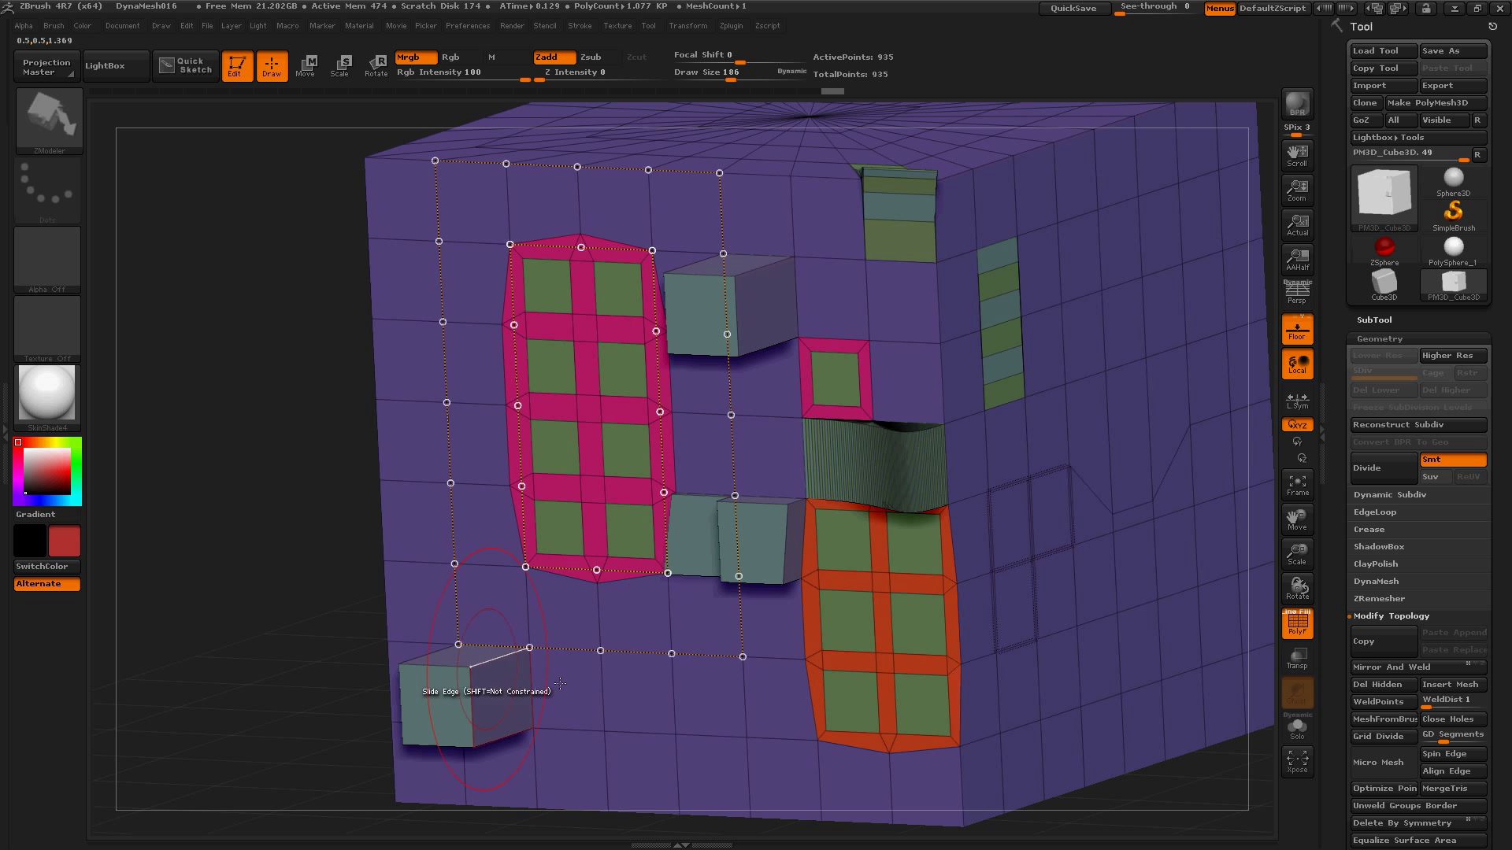
pyautogui.click(717, 704)
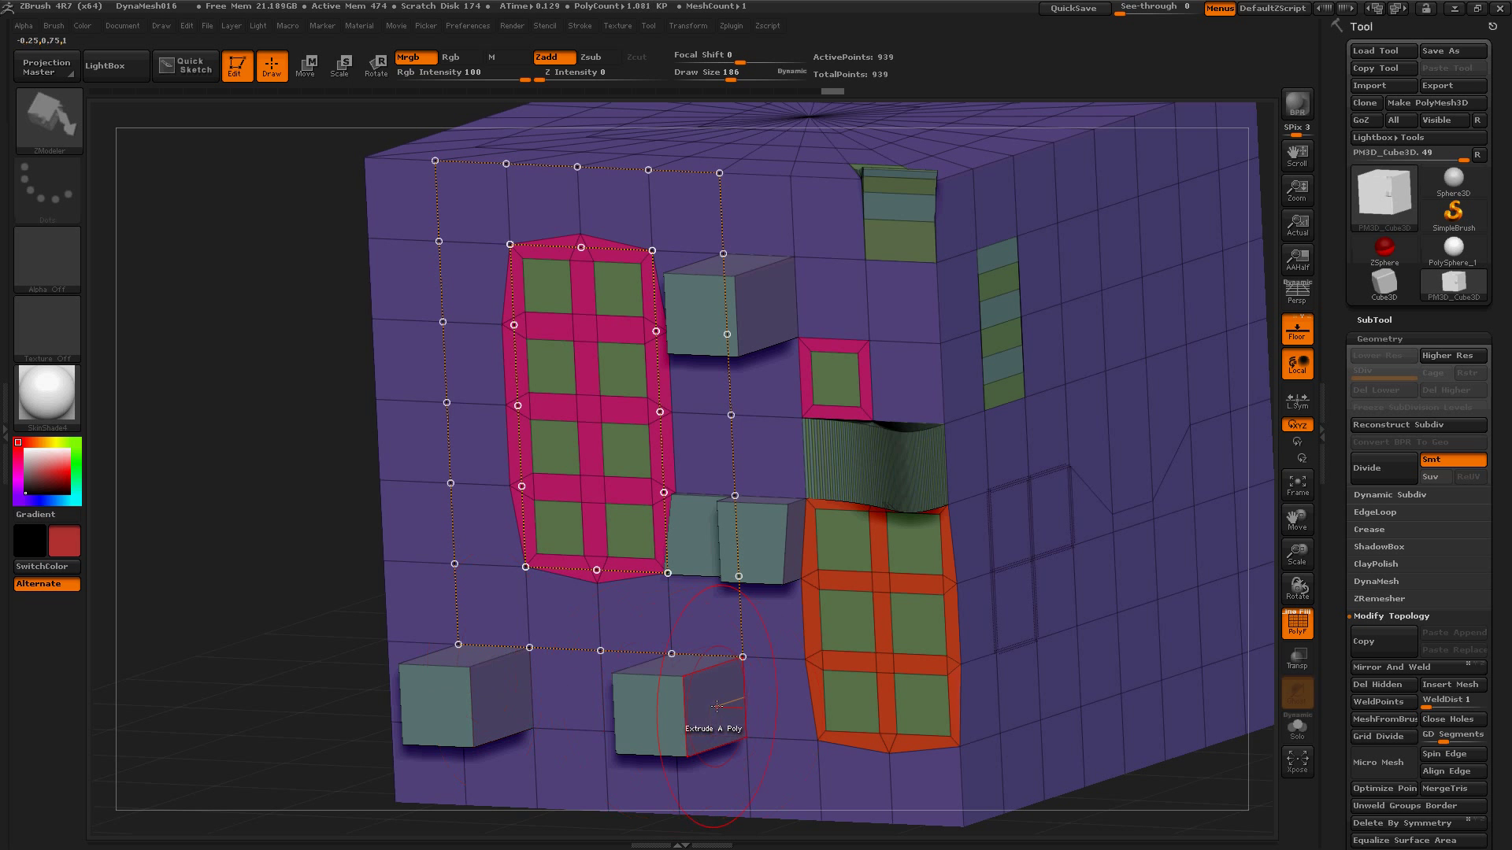
pyautogui.click(411, 353)
pyautogui.click(852, 267)
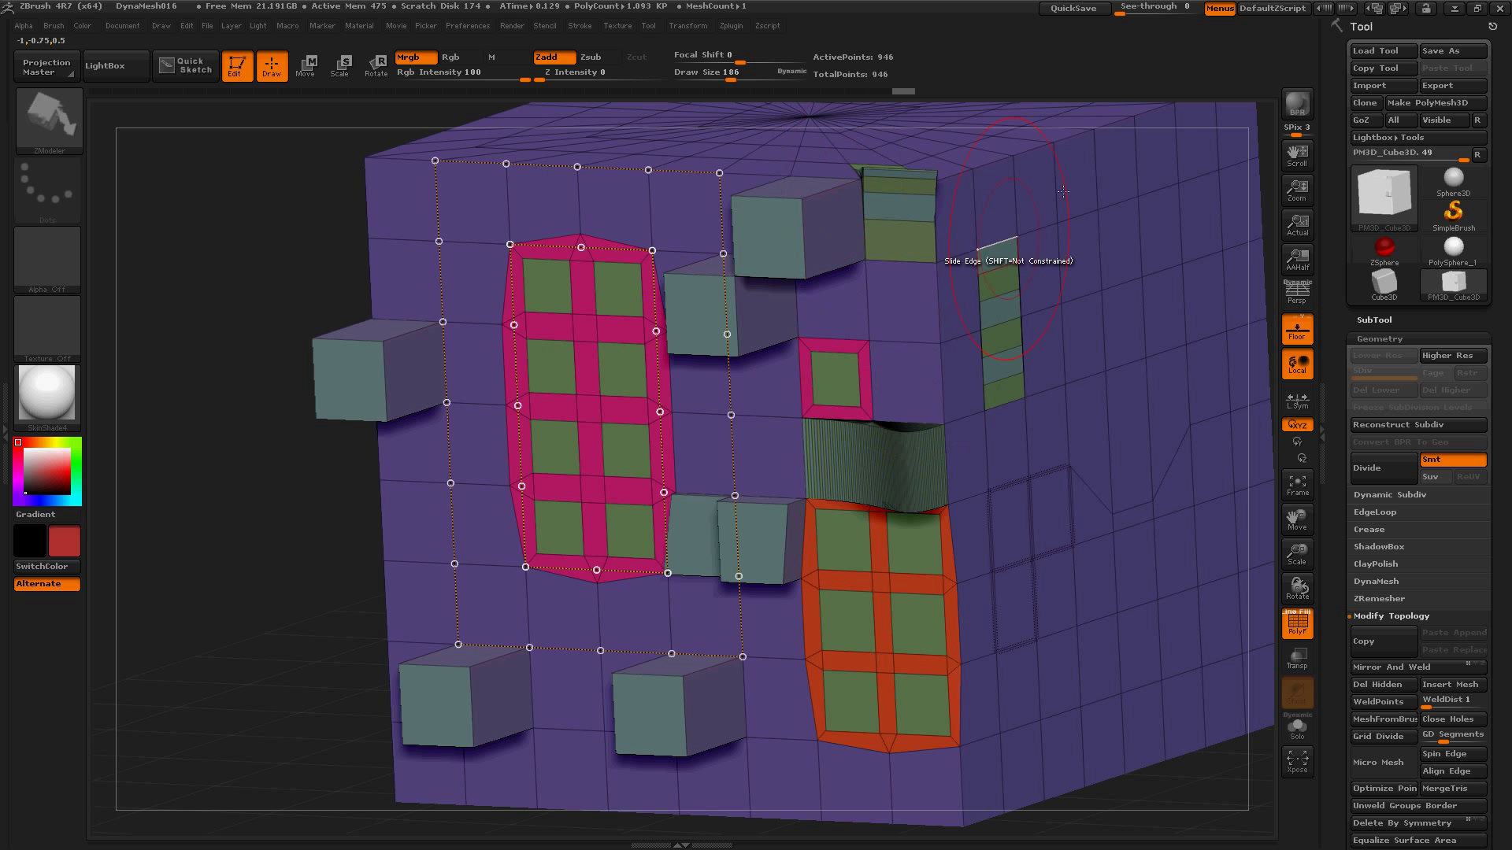
pyautogui.click(1118, 207)
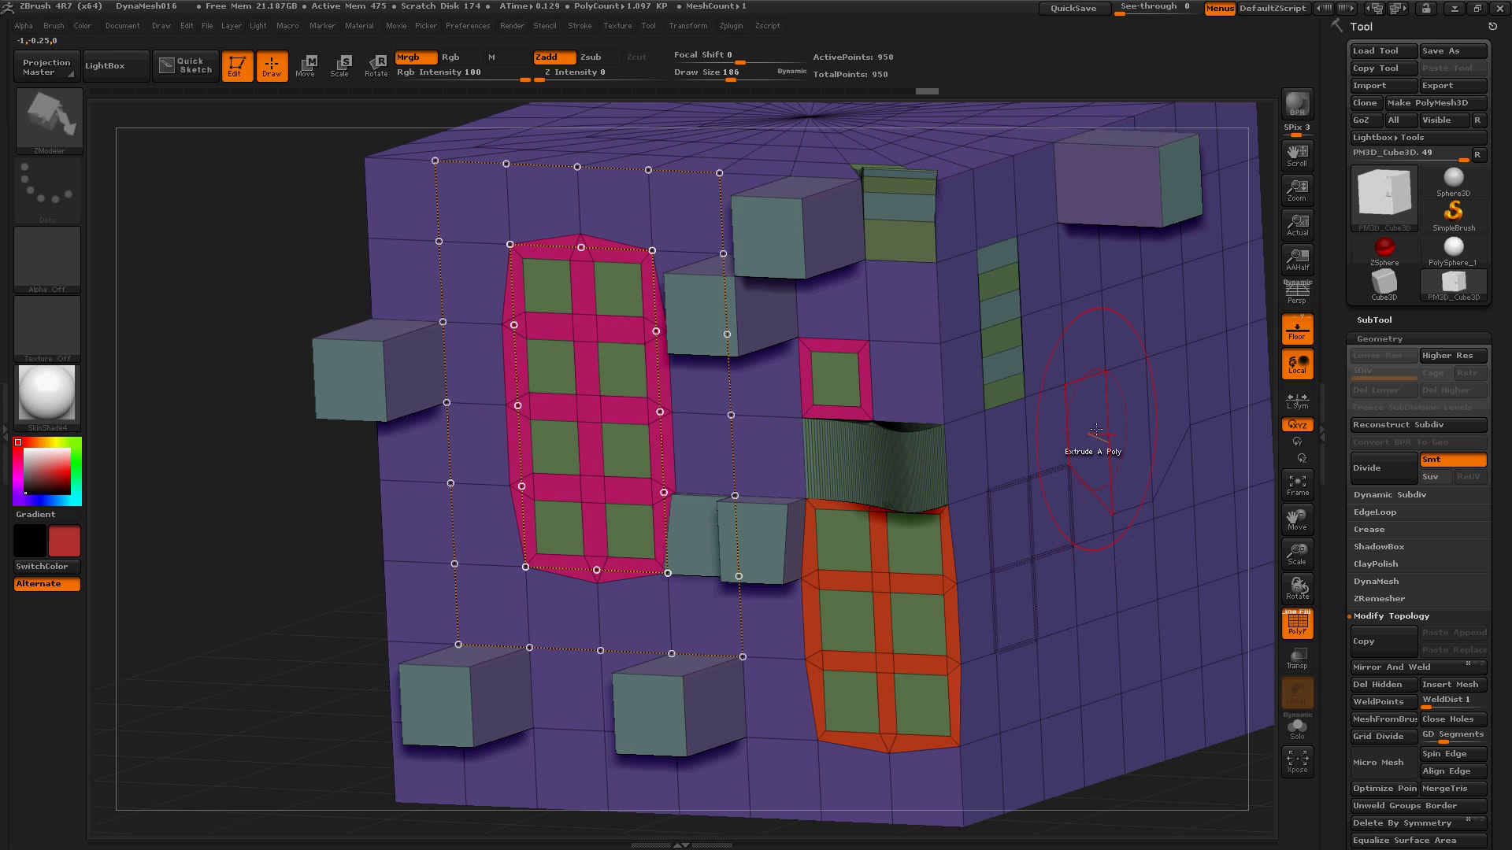
pyautogui.click(1083, 450)
# Set the polygon action to Flip Faces on a single poly and flip the front-face polygon beside the arched bridge.
pyautogui.press('space')
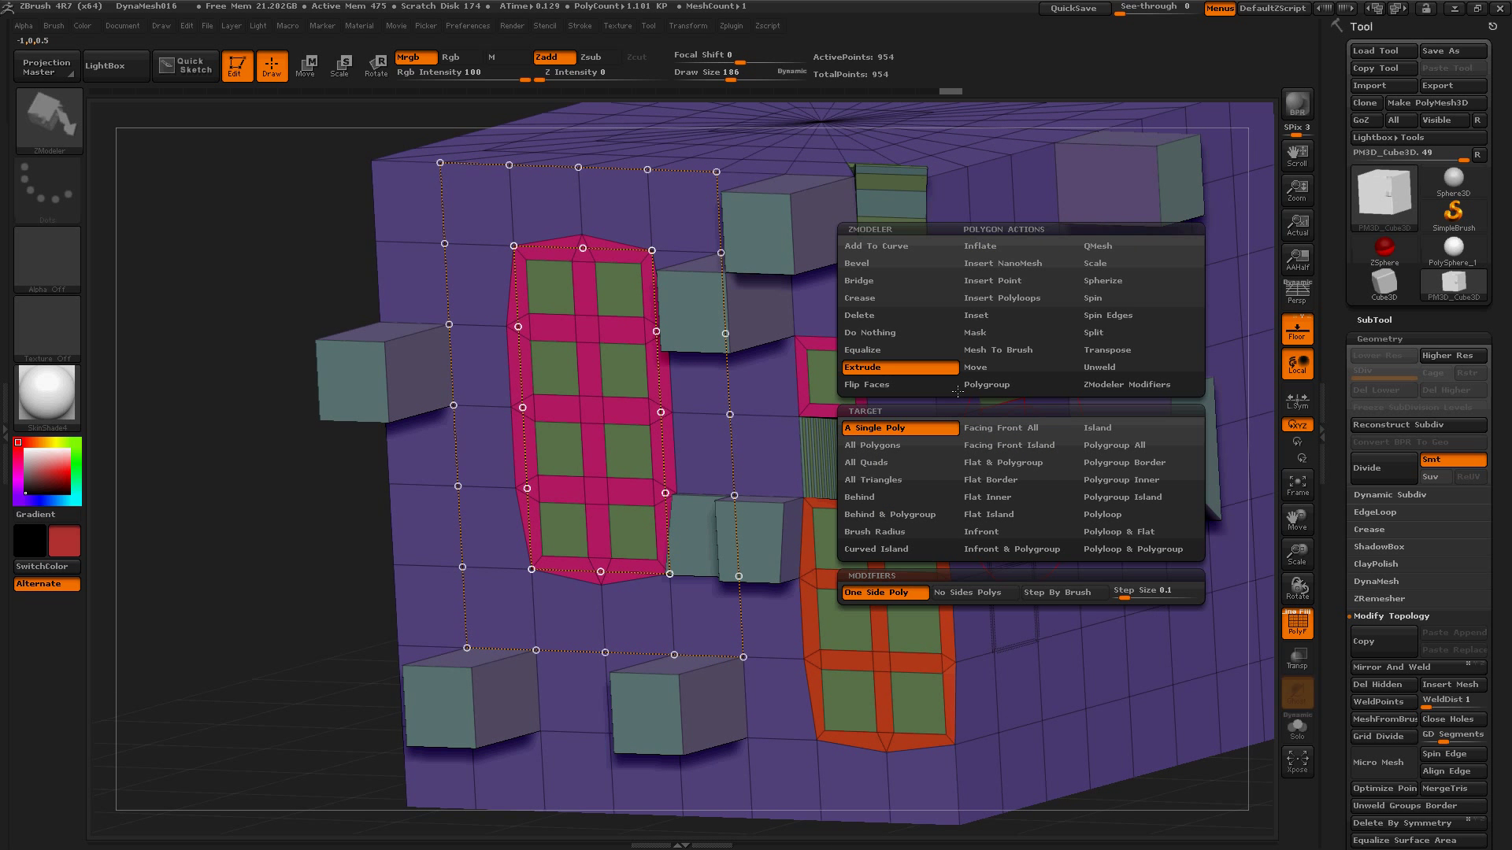
pyautogui.click(905, 384)
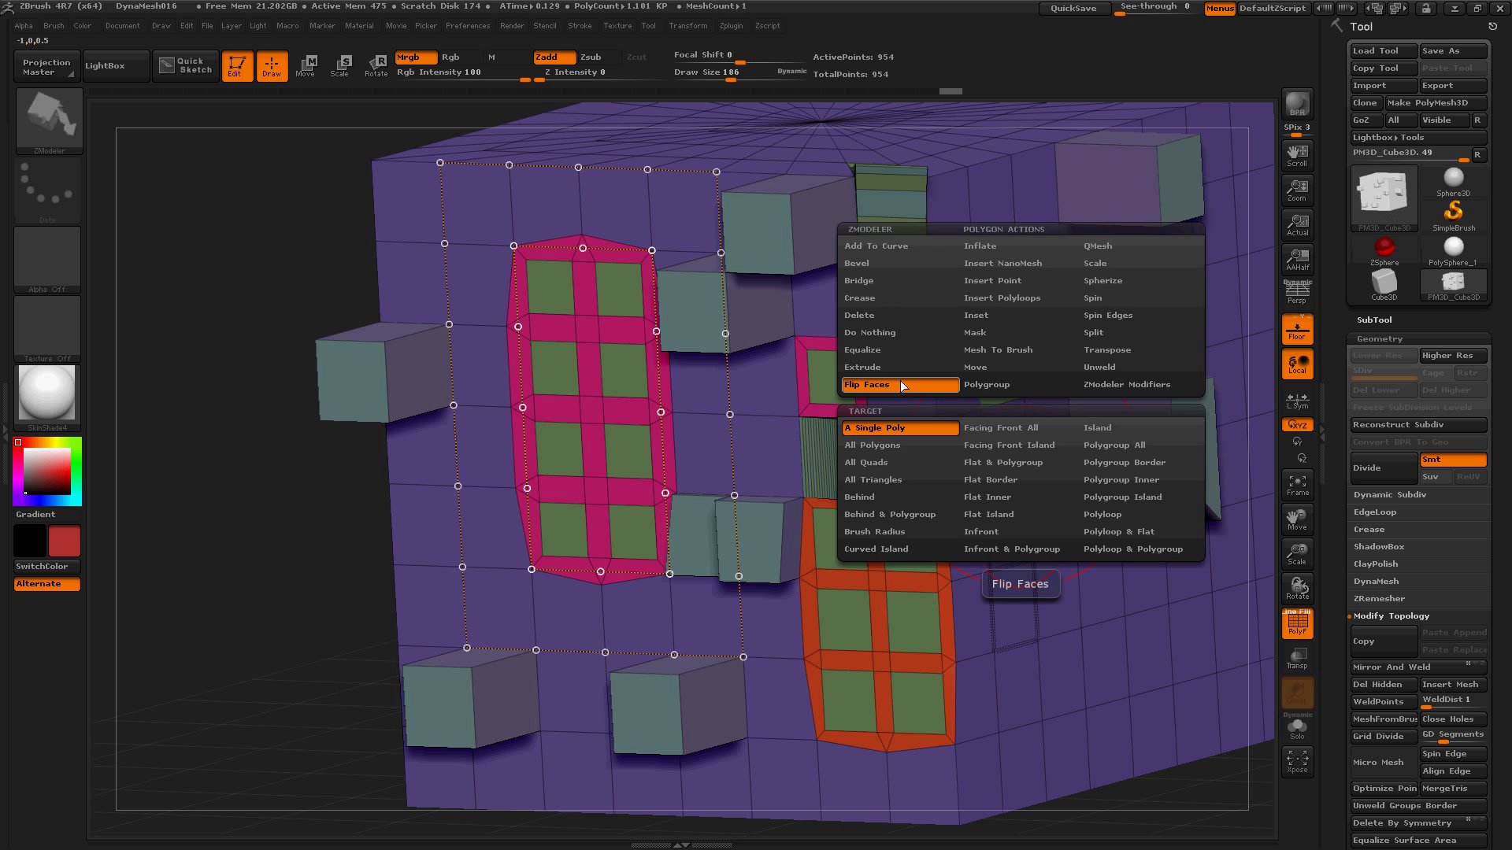
pyautogui.click(750, 454)
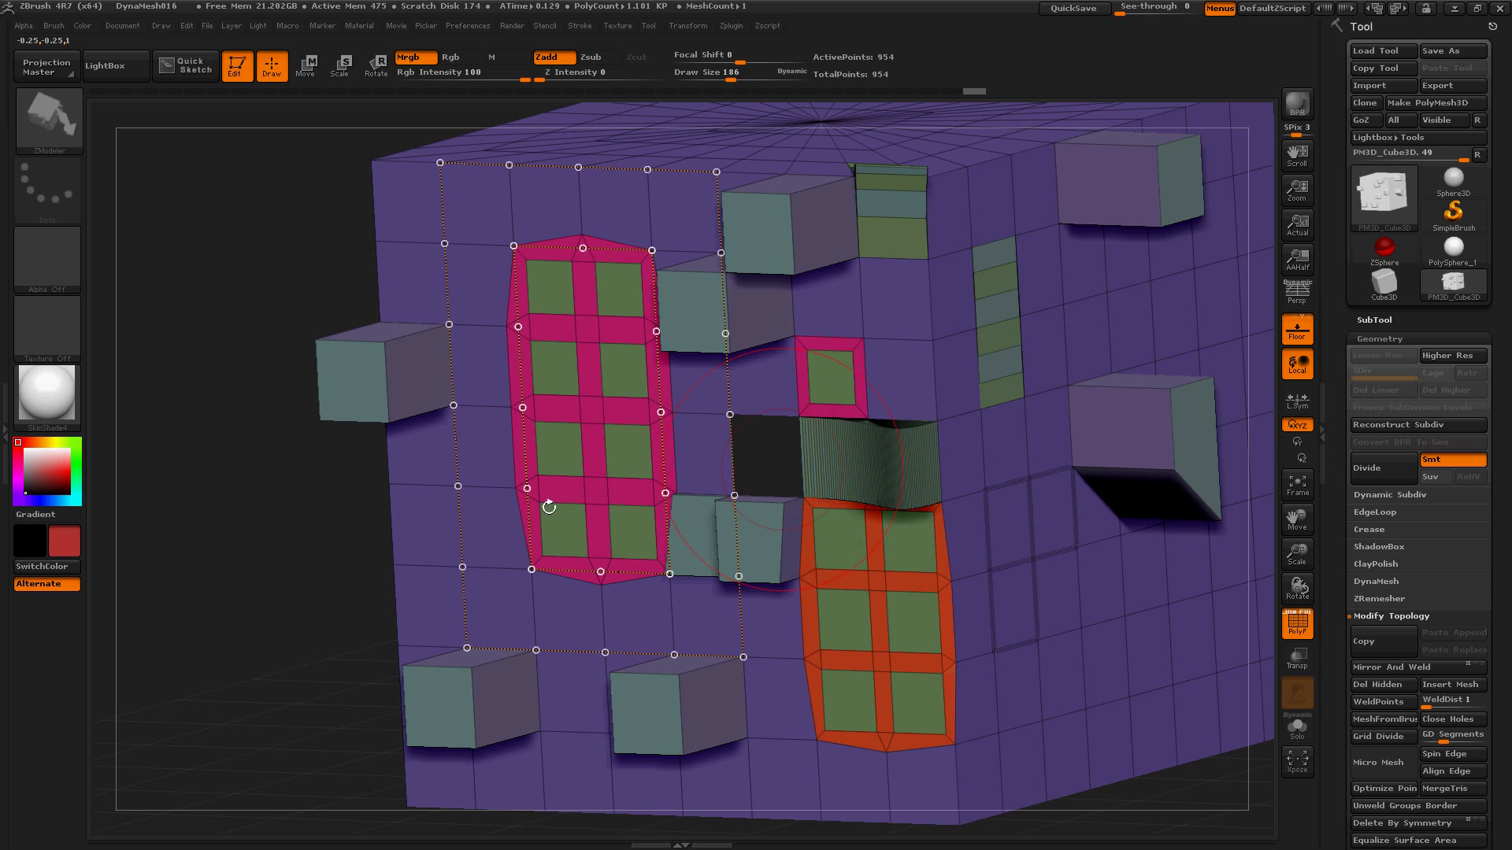
# Flip a horizontal row of polygons on the cube's back face, starting at its left edge.
pyautogui.moveTo(345, 505); pyautogui.dragTo(263, 520)
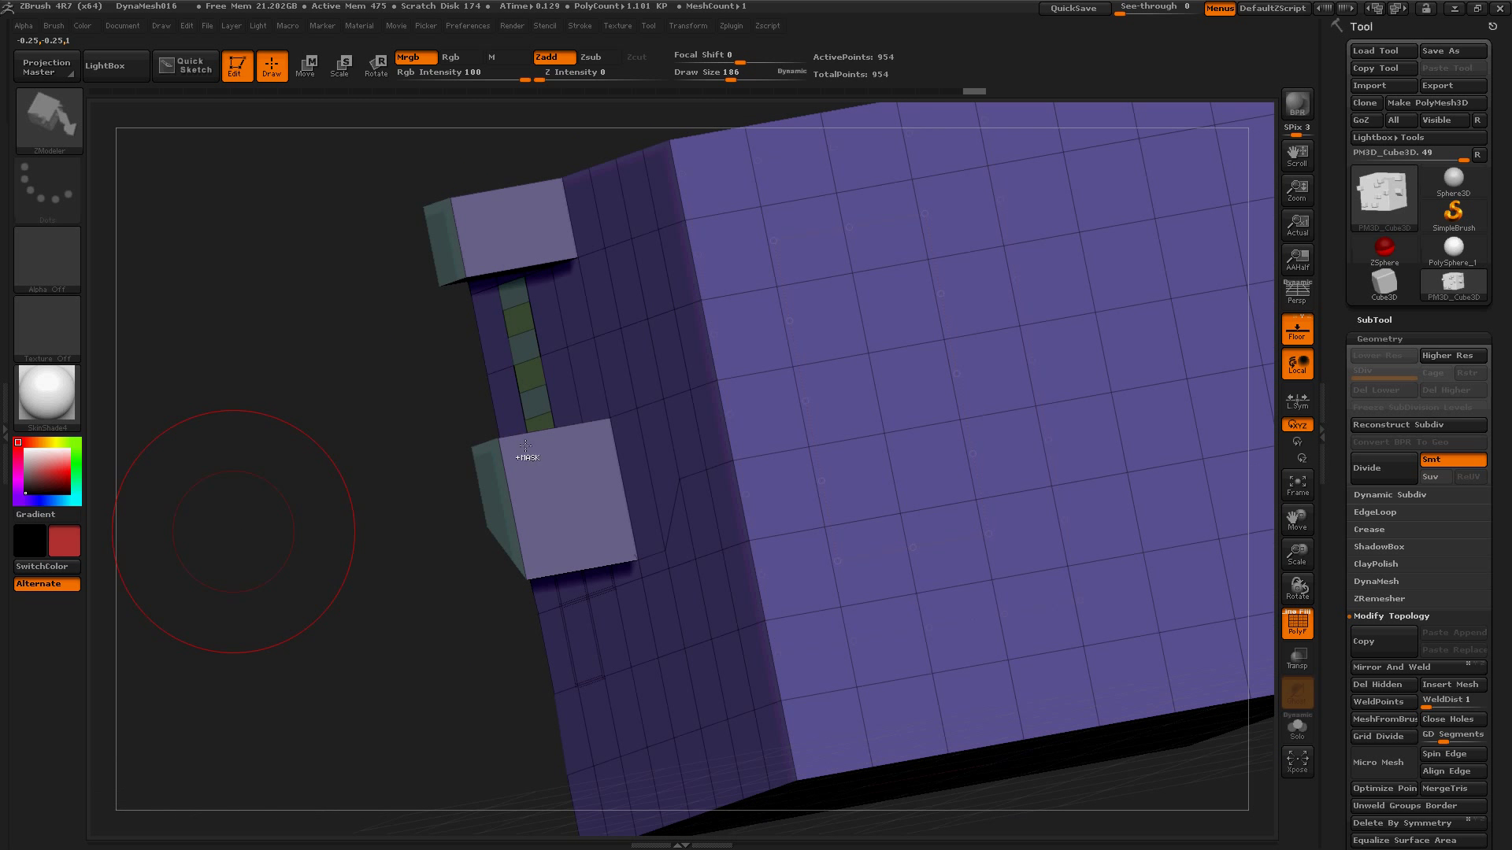
pyautogui.press('ctrl')
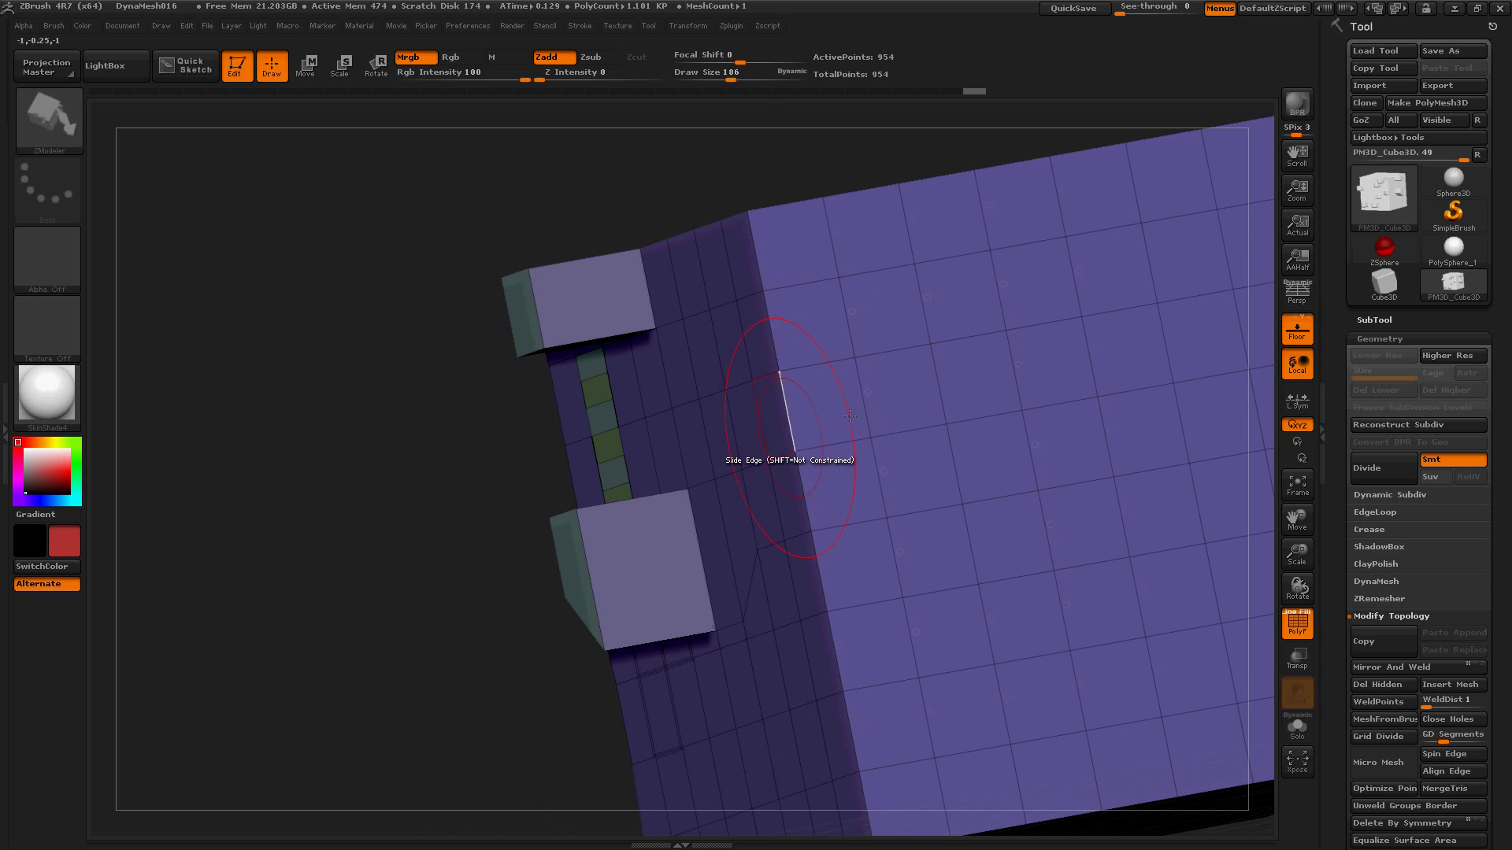
pyautogui.click(848, 485)
pyautogui.click(919, 476)
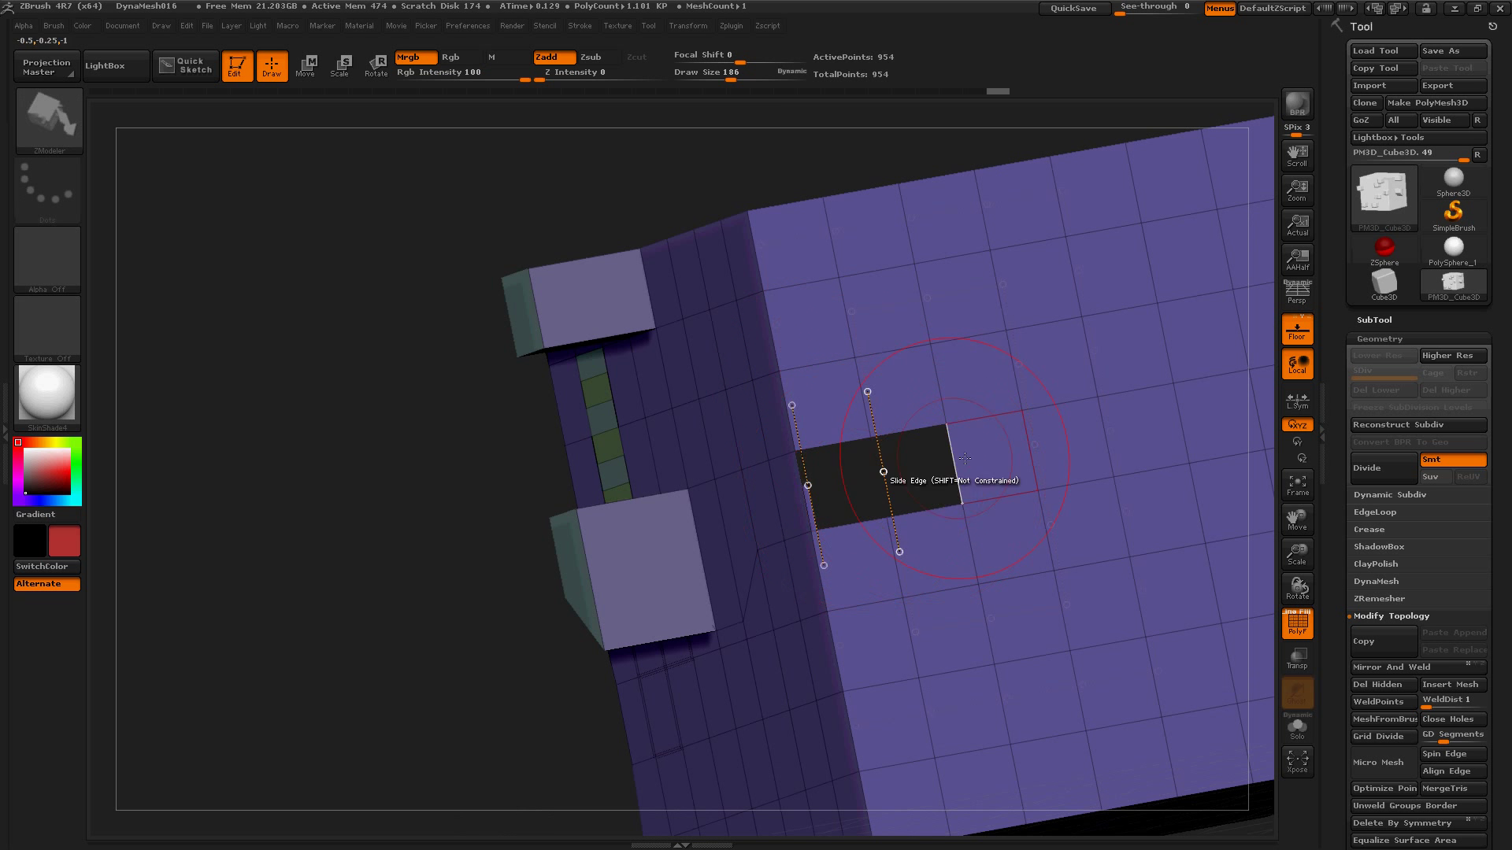
pyautogui.moveTo(965, 457); pyautogui.dragTo(1036, 461)
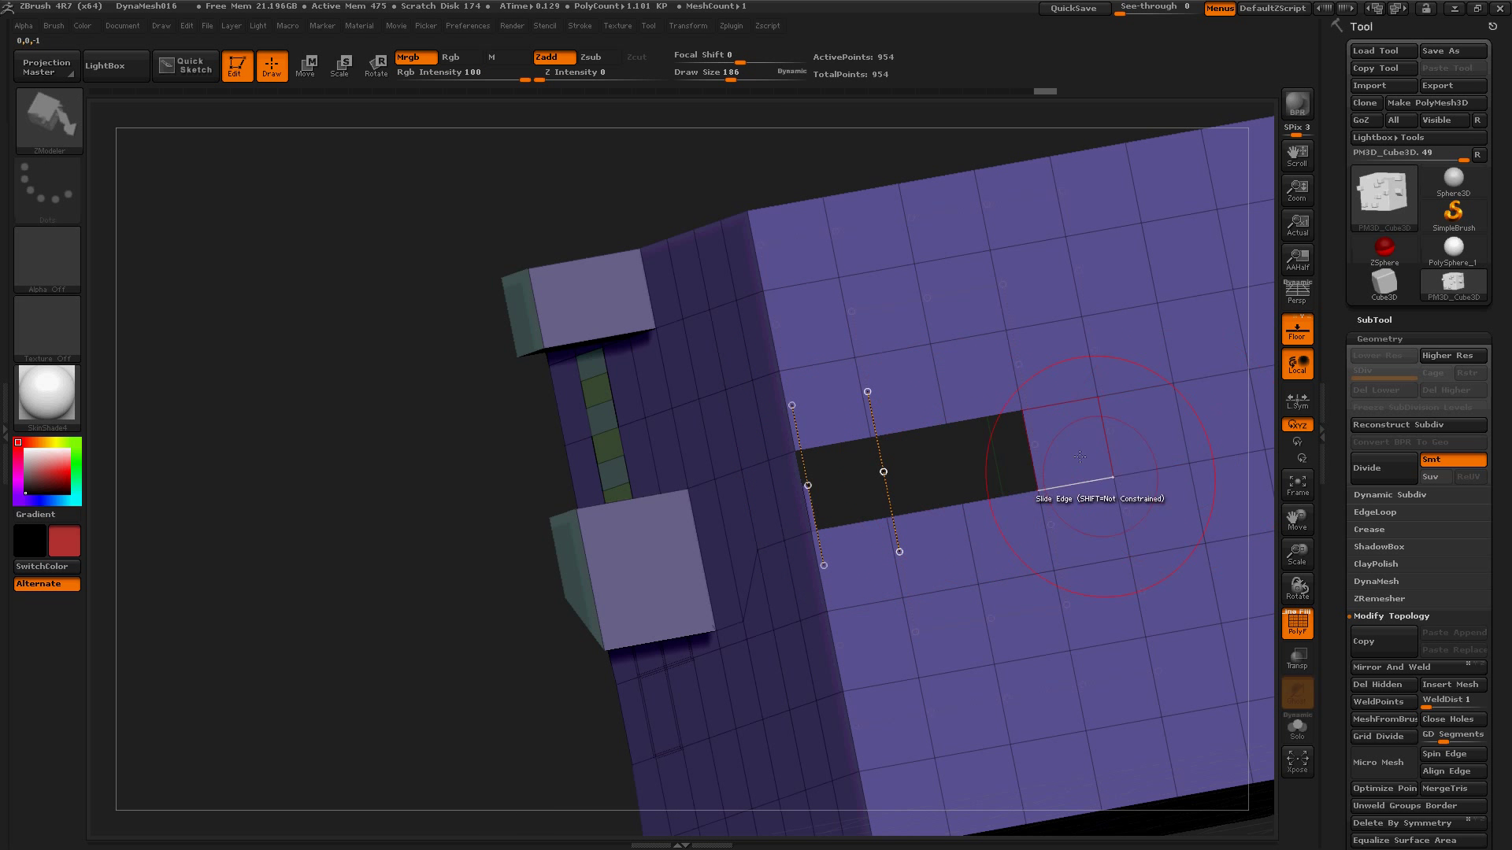
# Set the polygon action to Inflate on a single poly and inflate polygons on the back face above the flipped row.
pyautogui.press('space')
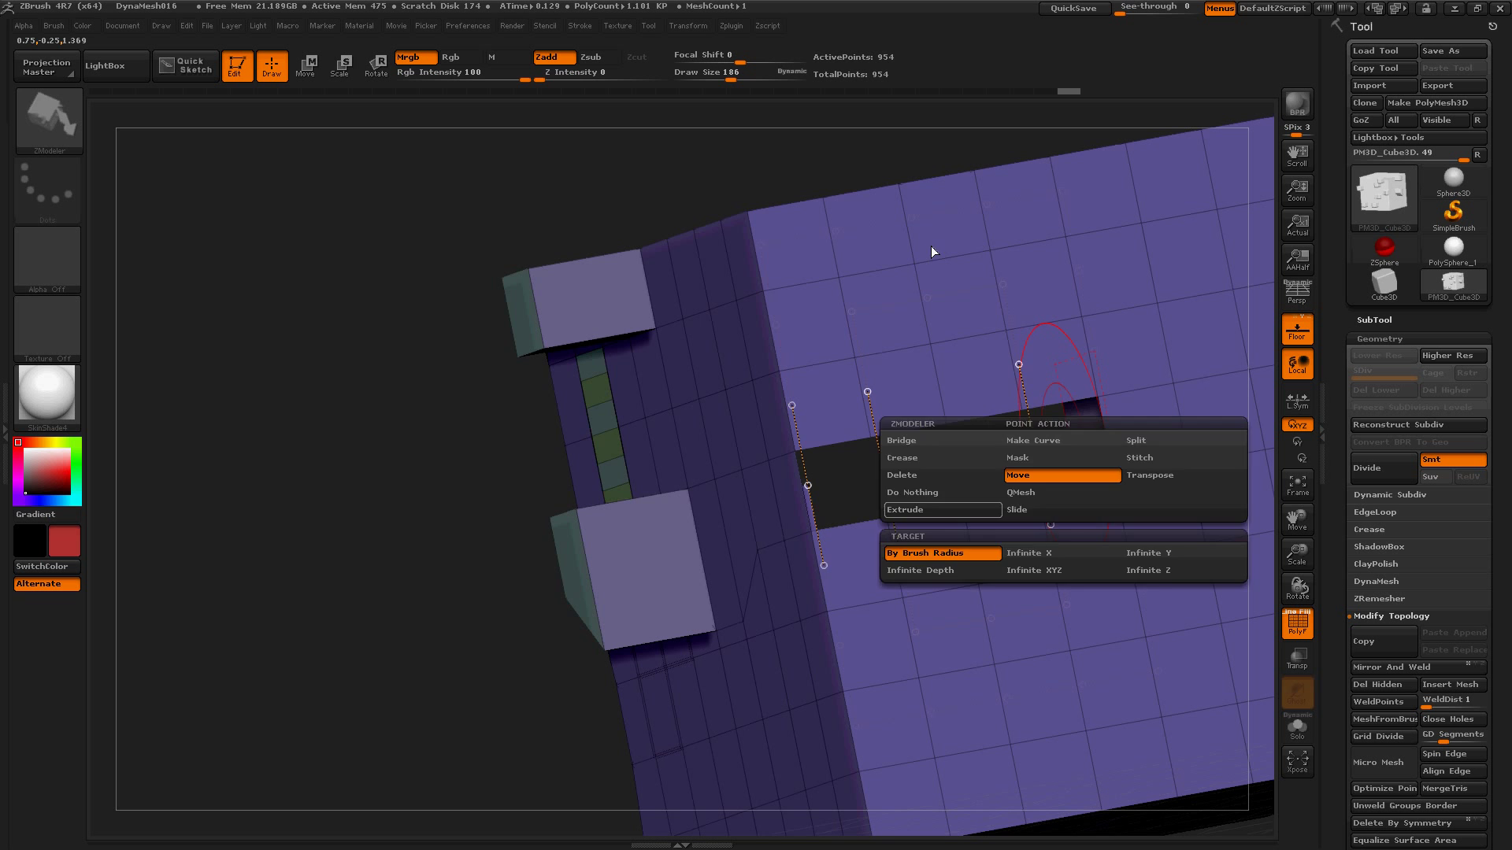
pyautogui.press('space')
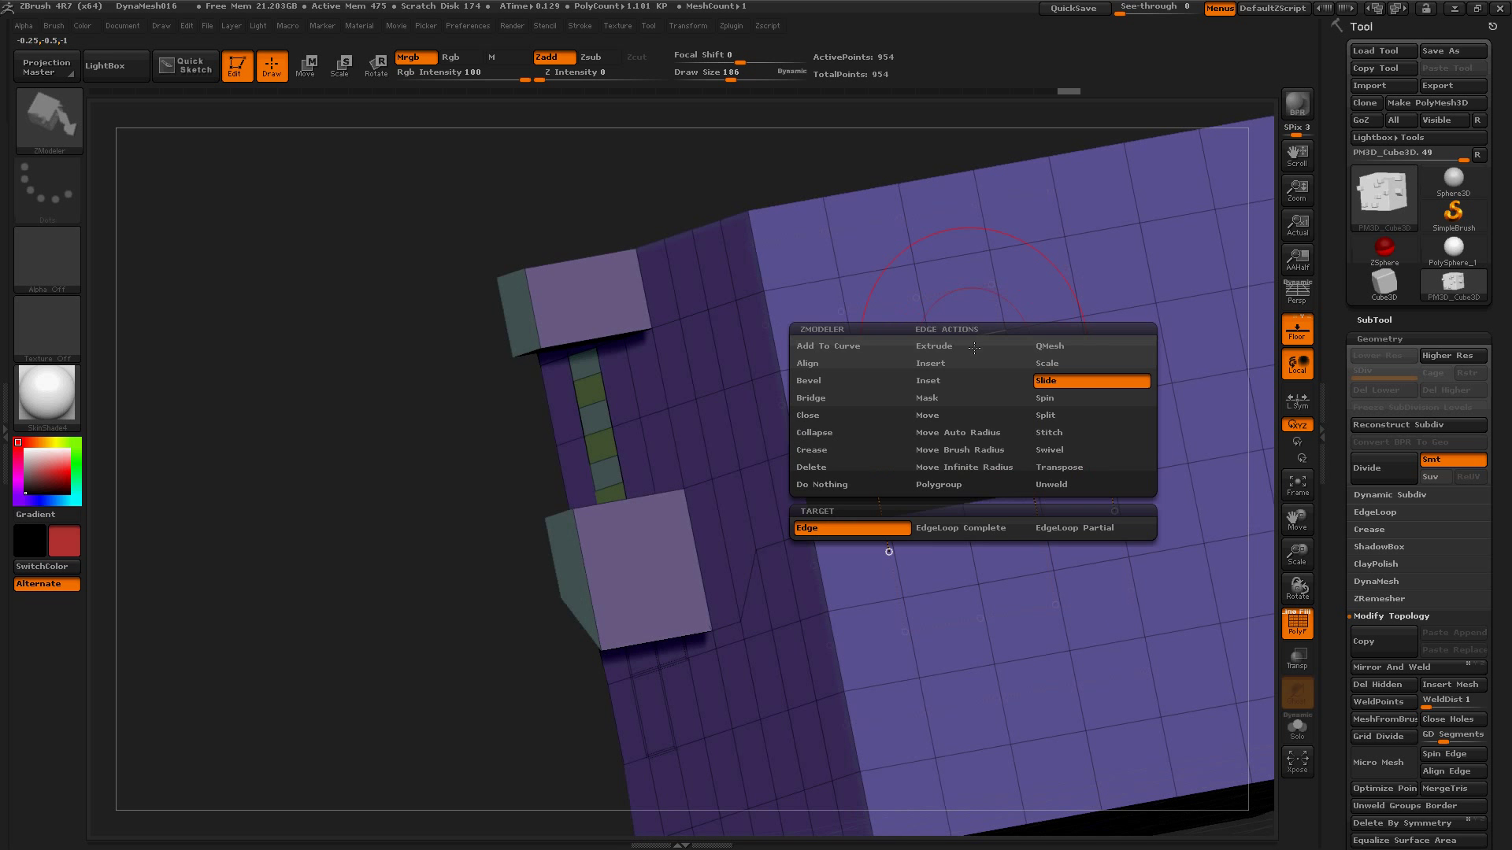
pyautogui.press('space')
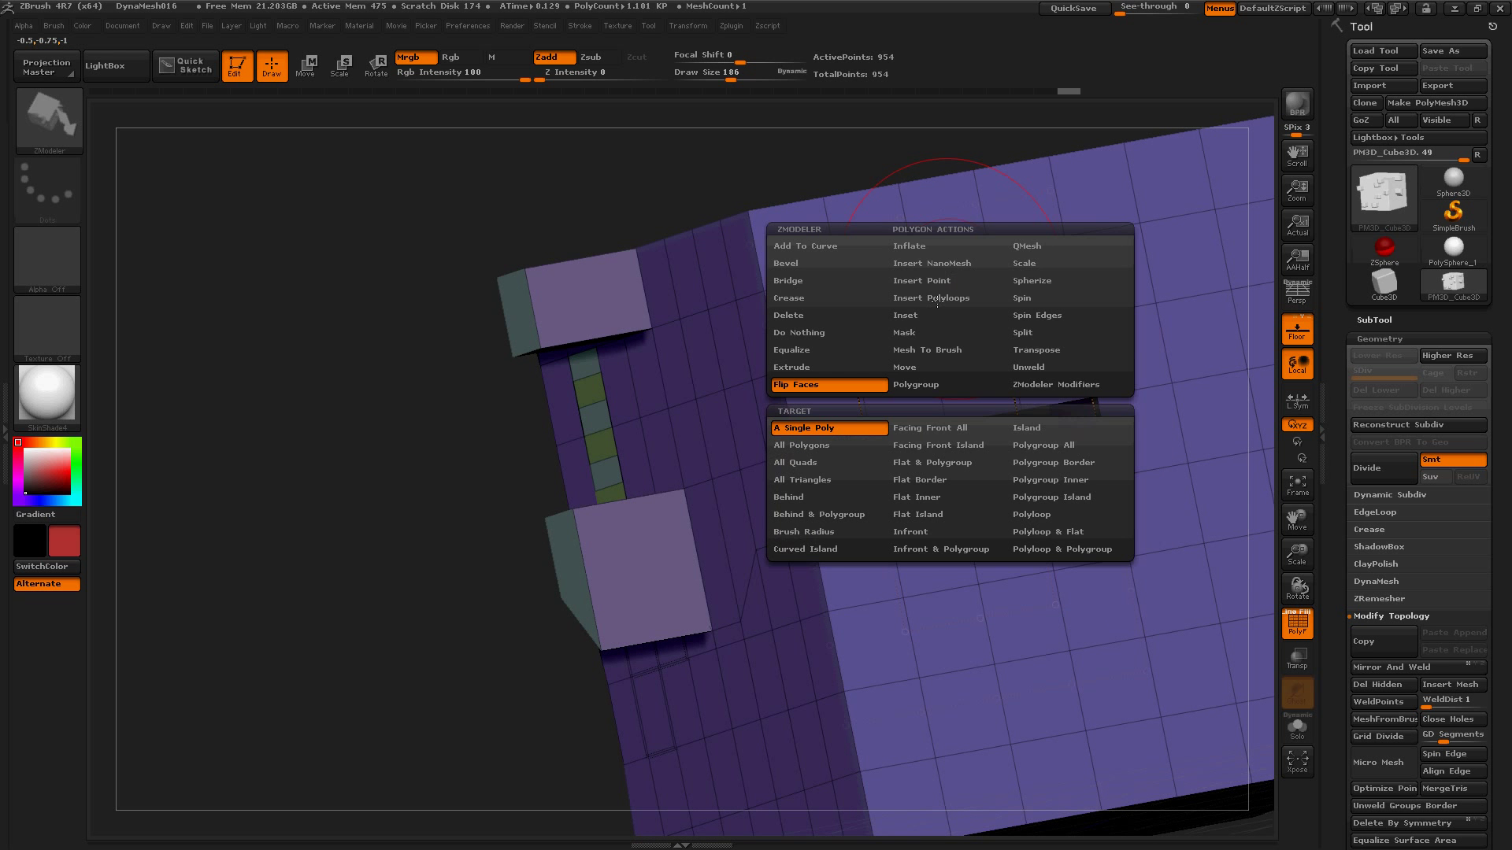
pyautogui.click(926, 249)
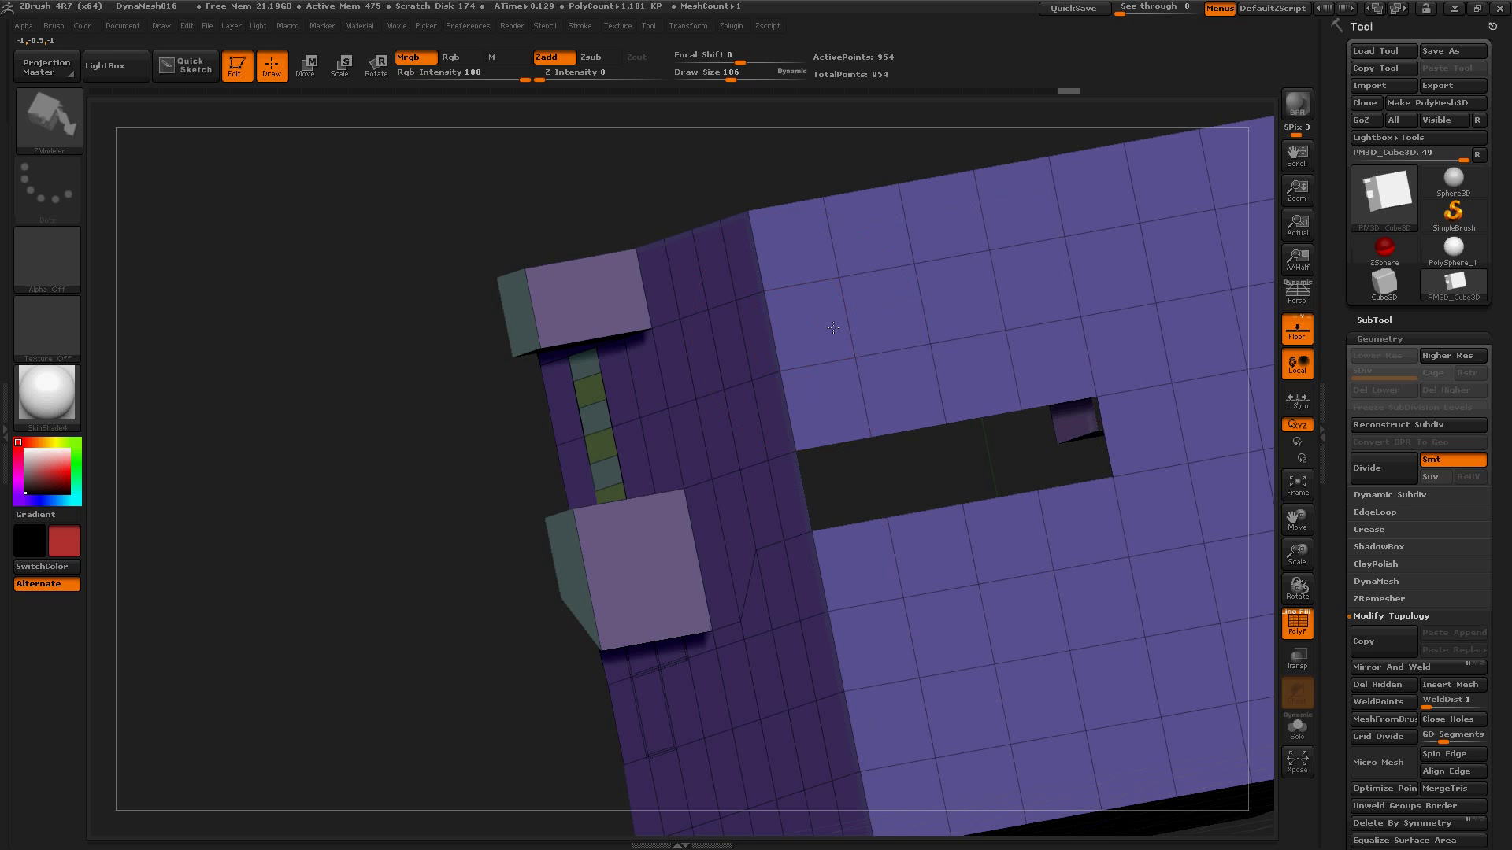
pyautogui.moveTo(980, 279); pyautogui.dragTo(981, 280)
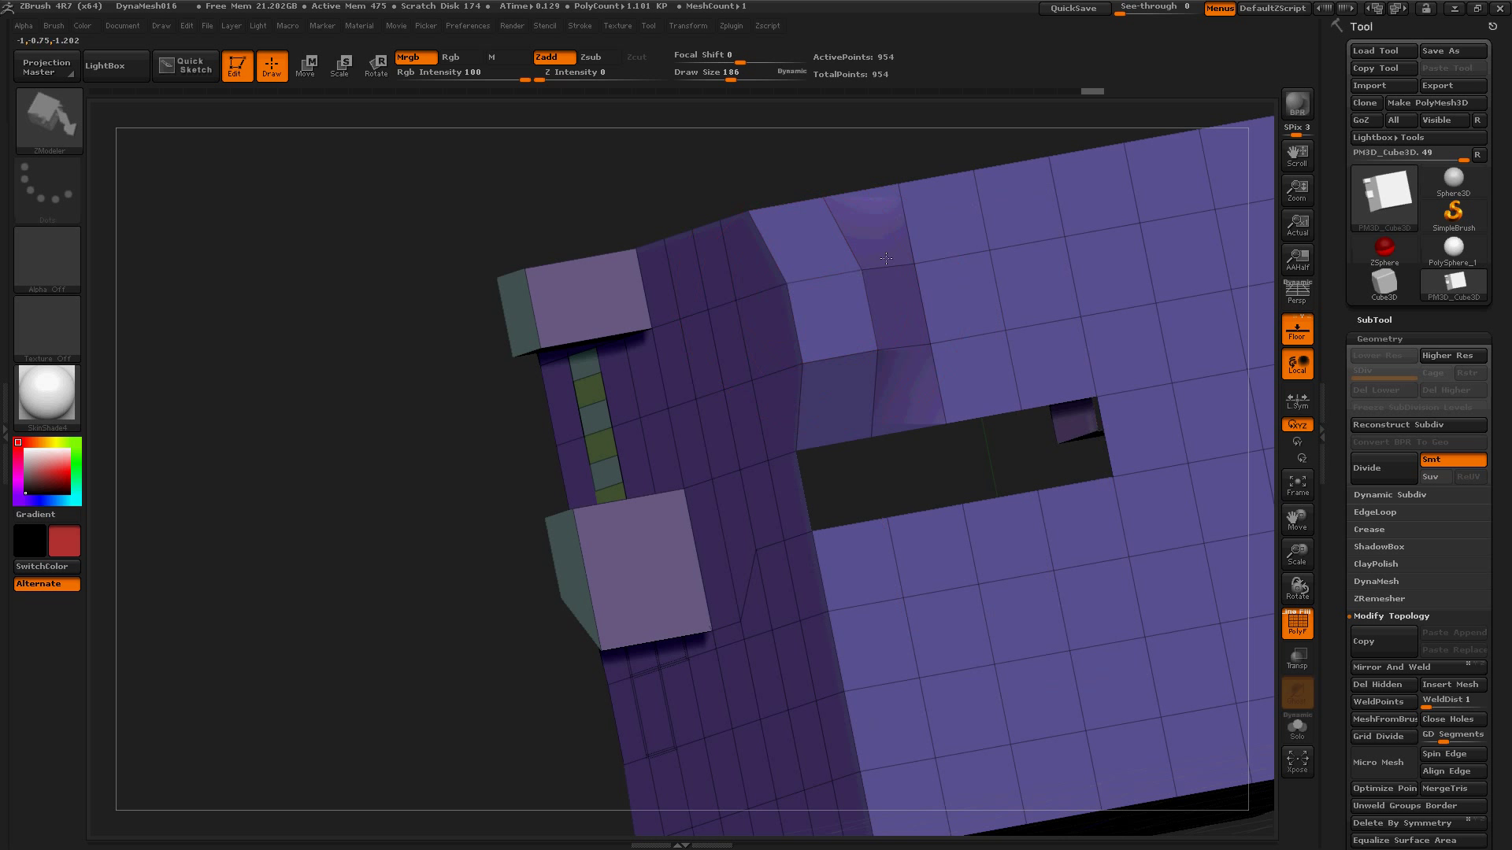
pyautogui.moveTo(783, 337); pyautogui.dragTo(785, 336)
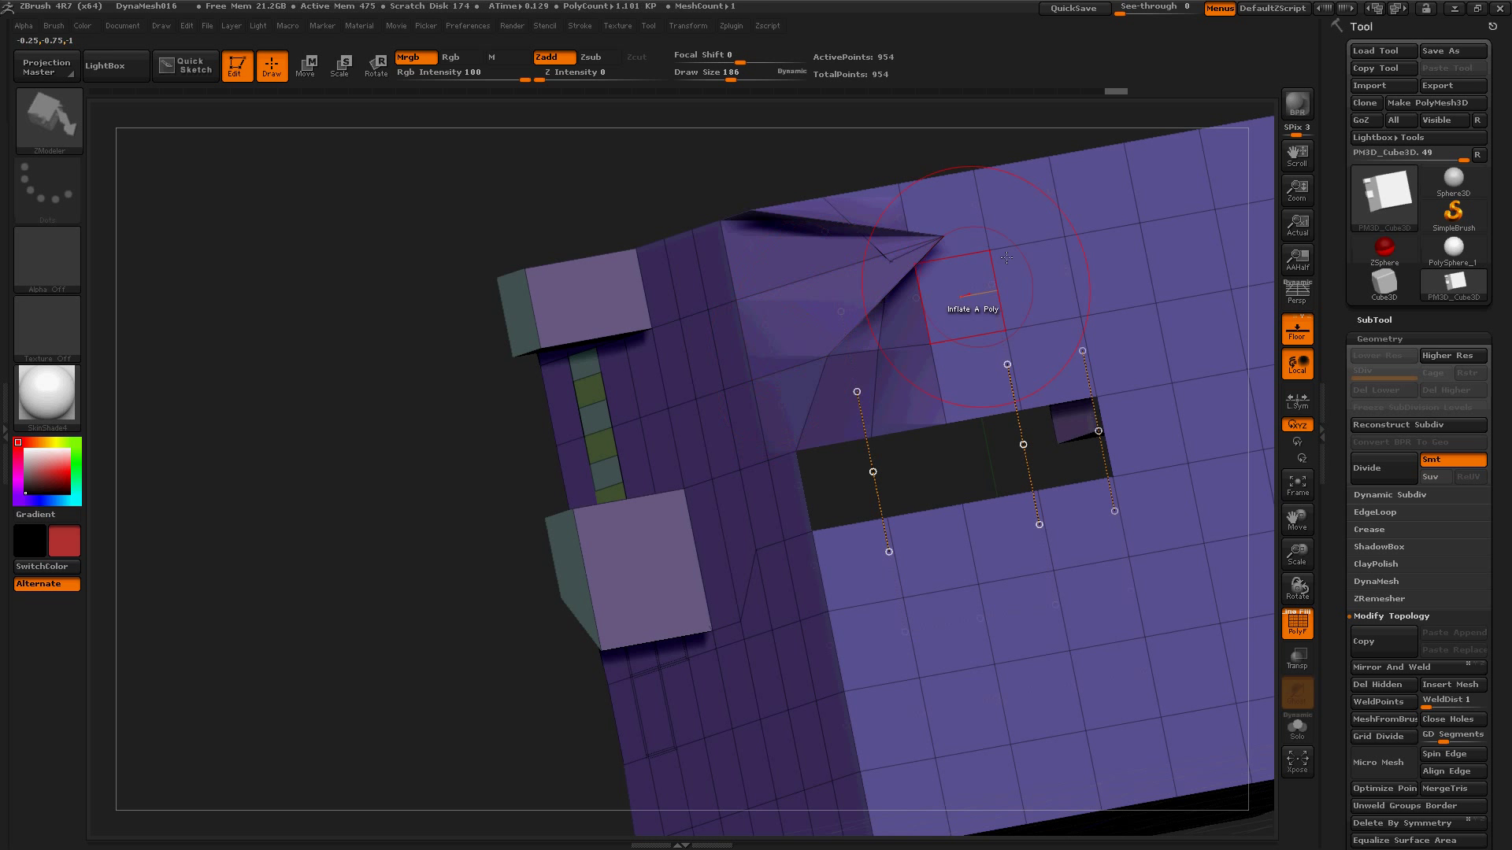
# Undo the last polygon inflation on the back face.
pyautogui.hotkey('ctrl', 'z')
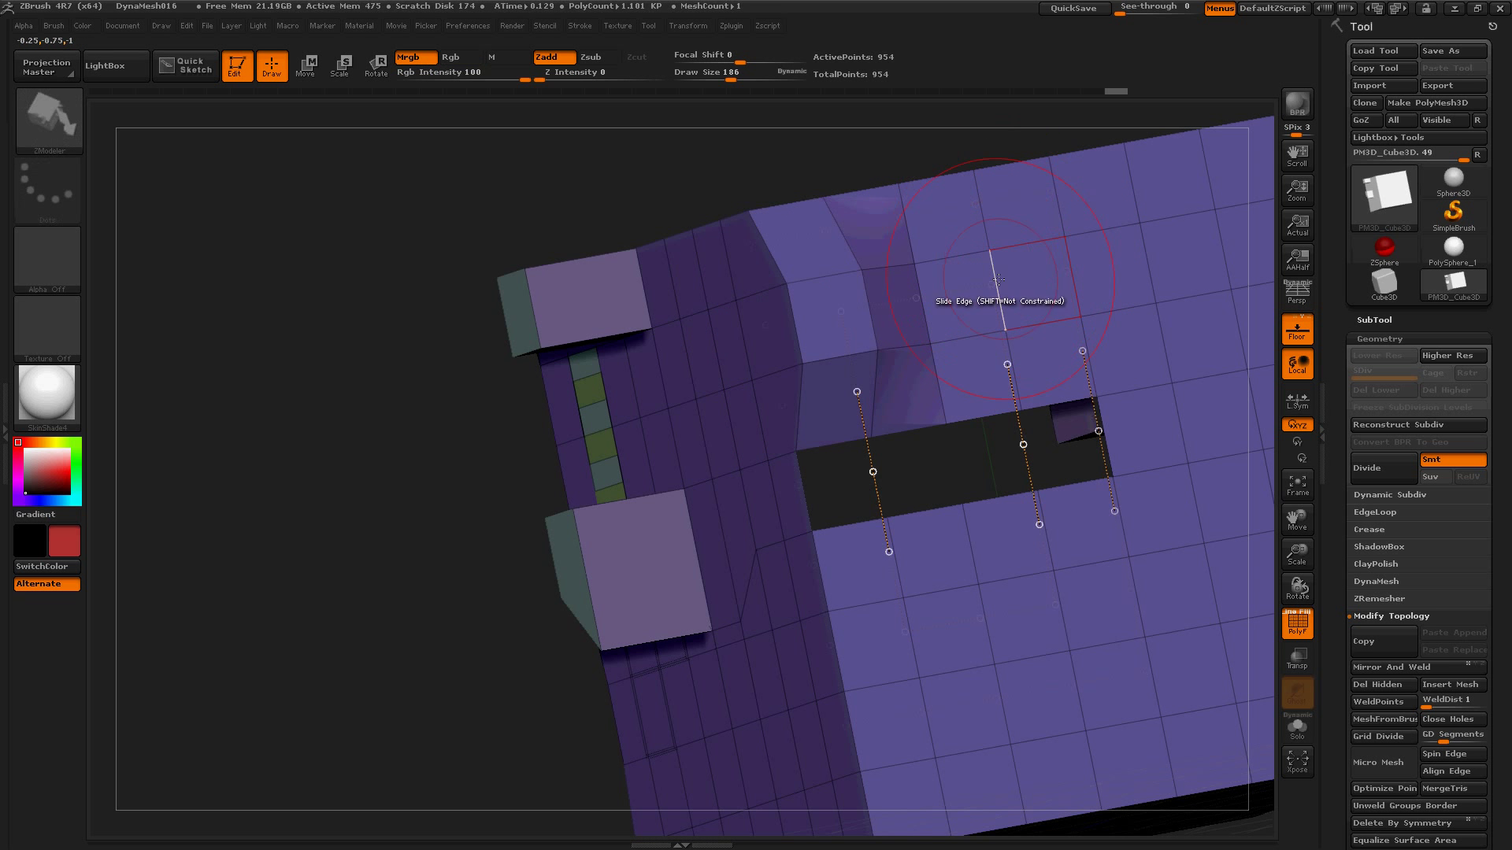
pyautogui.press('space')
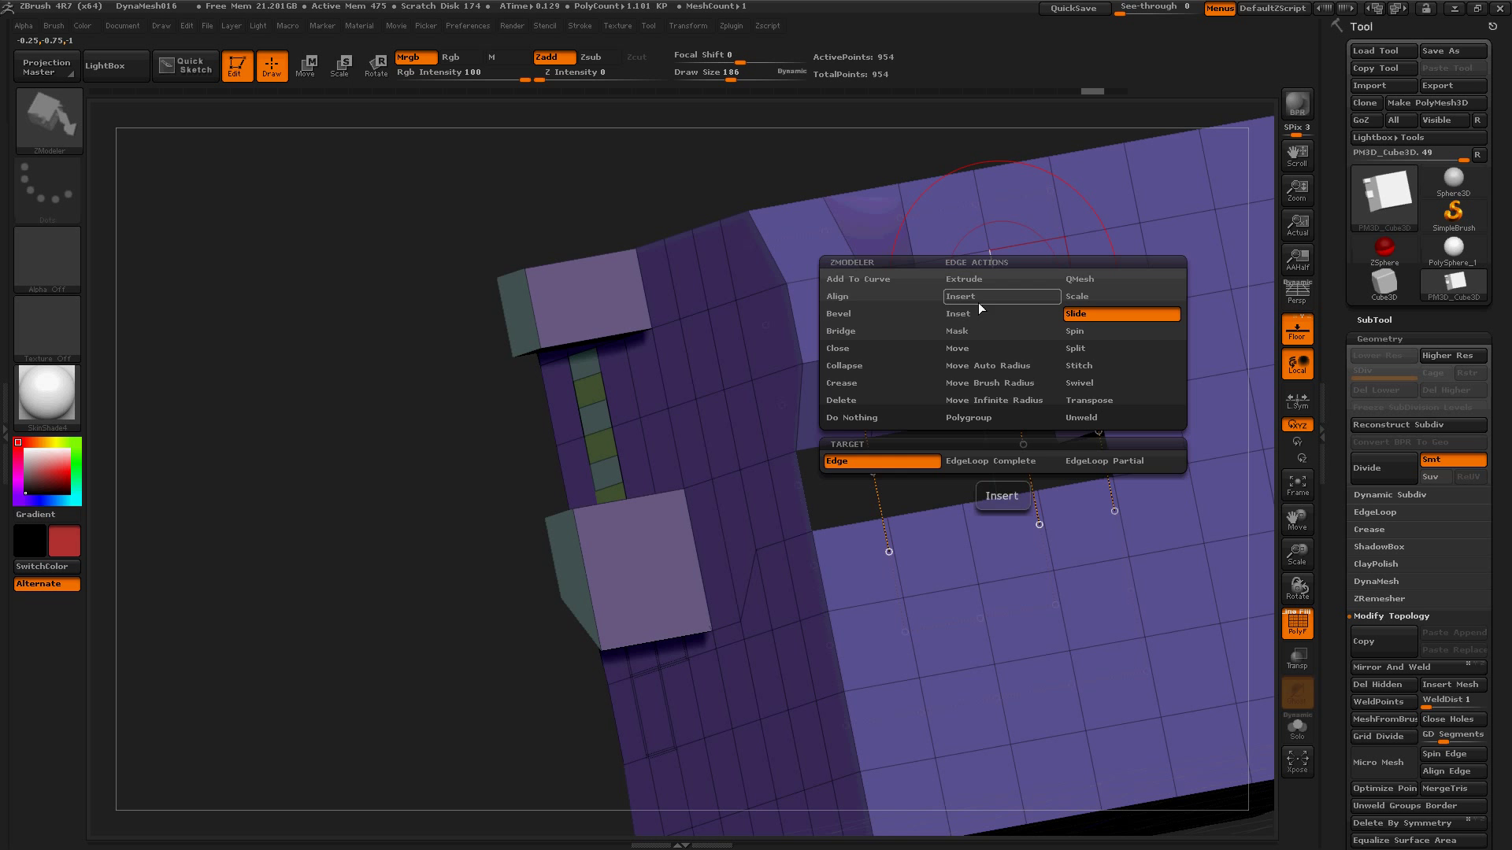
# Set the polygon action to Insert NanoMesh on a single poly and insert NanoMeshes on three adjoining polygons below the dark gap.
pyautogui.press('space')
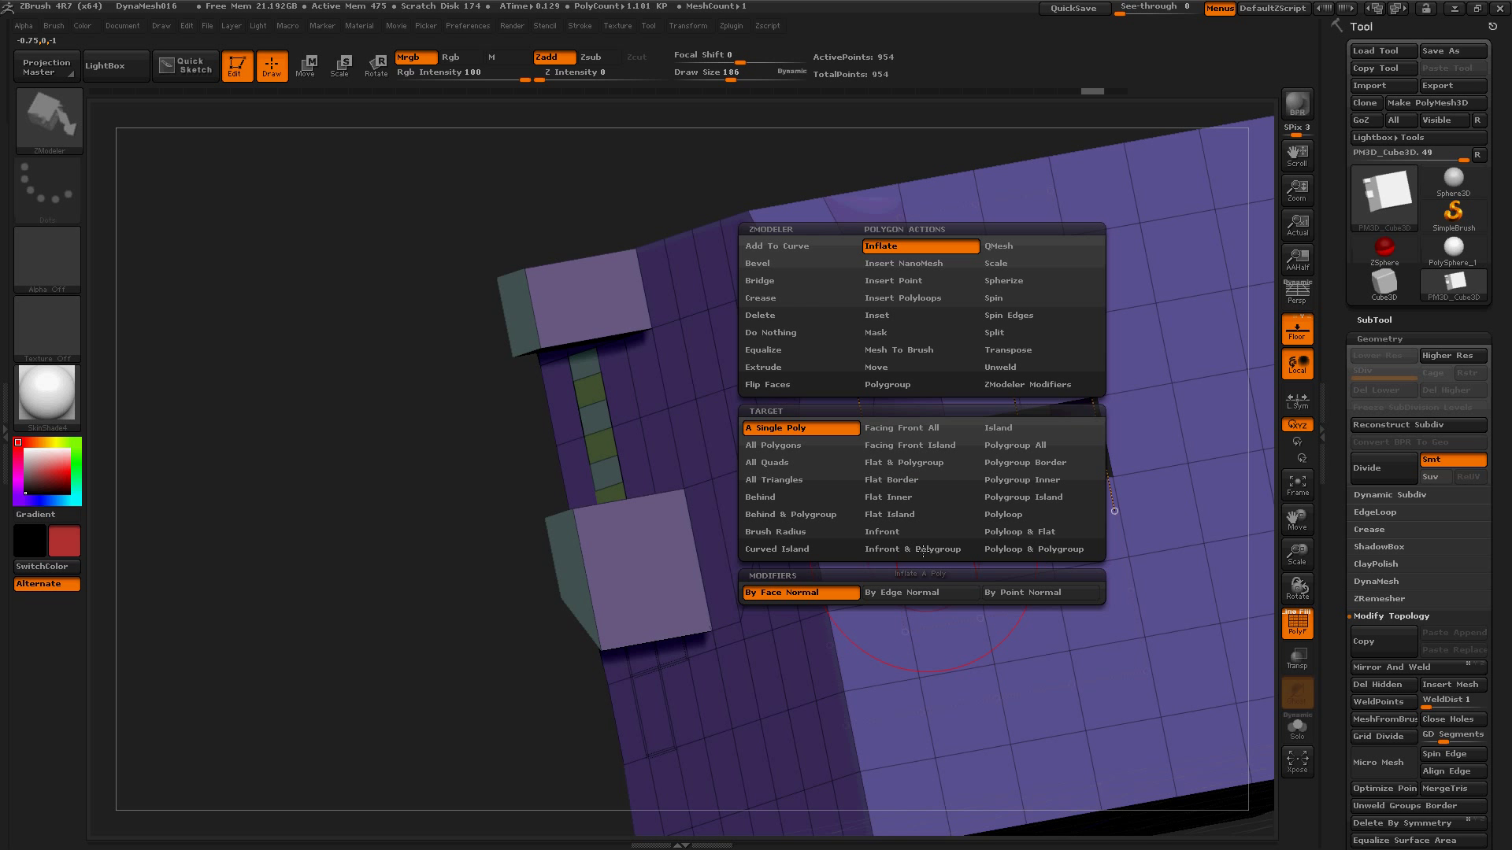
pyautogui.click(894, 264)
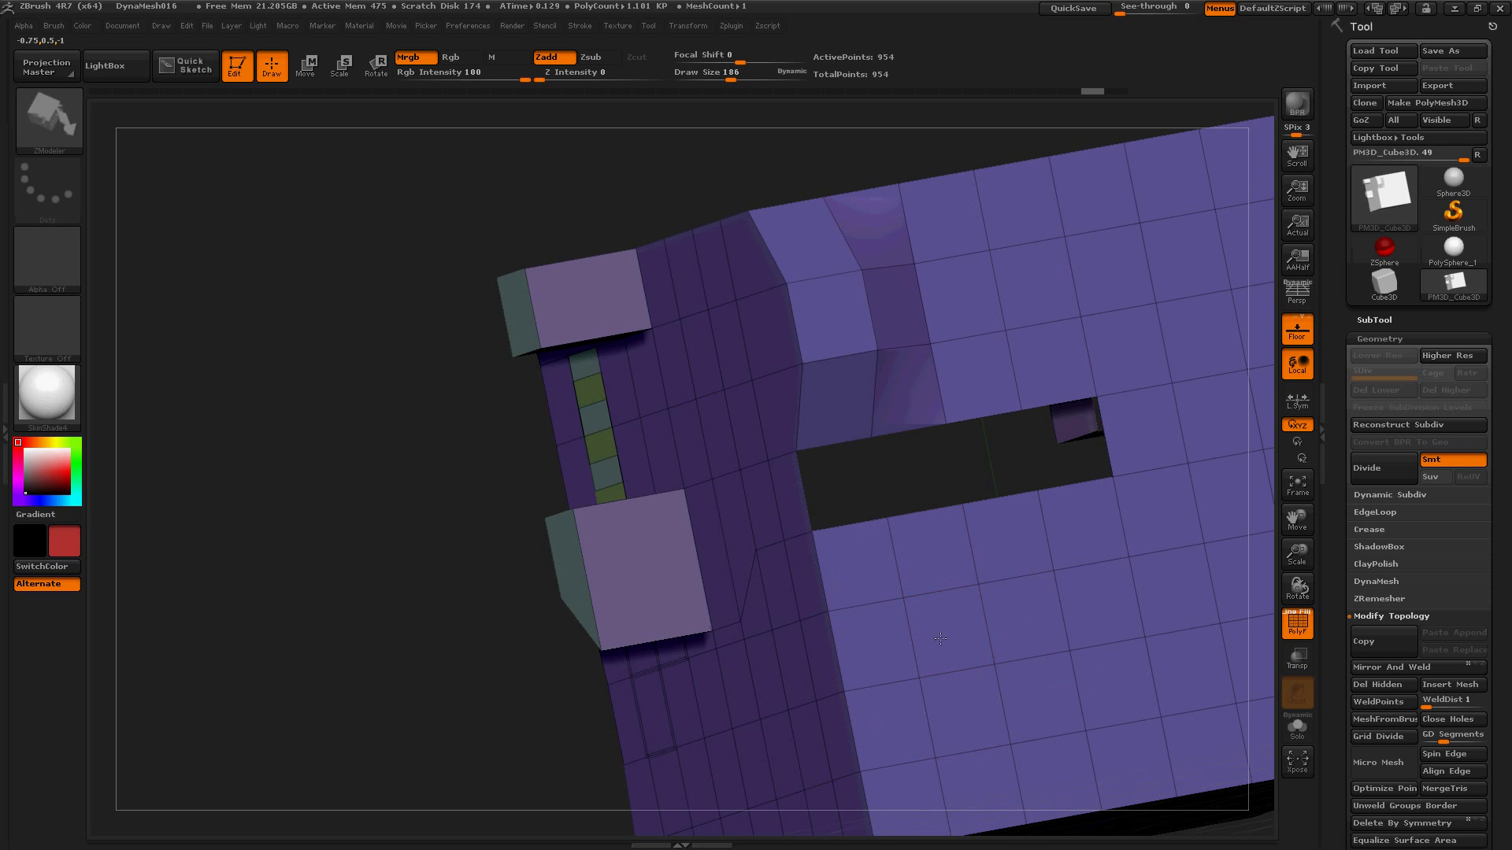
pyautogui.click(963, 655)
pyautogui.moveTo(963, 656); pyautogui.dragTo(968, 668)
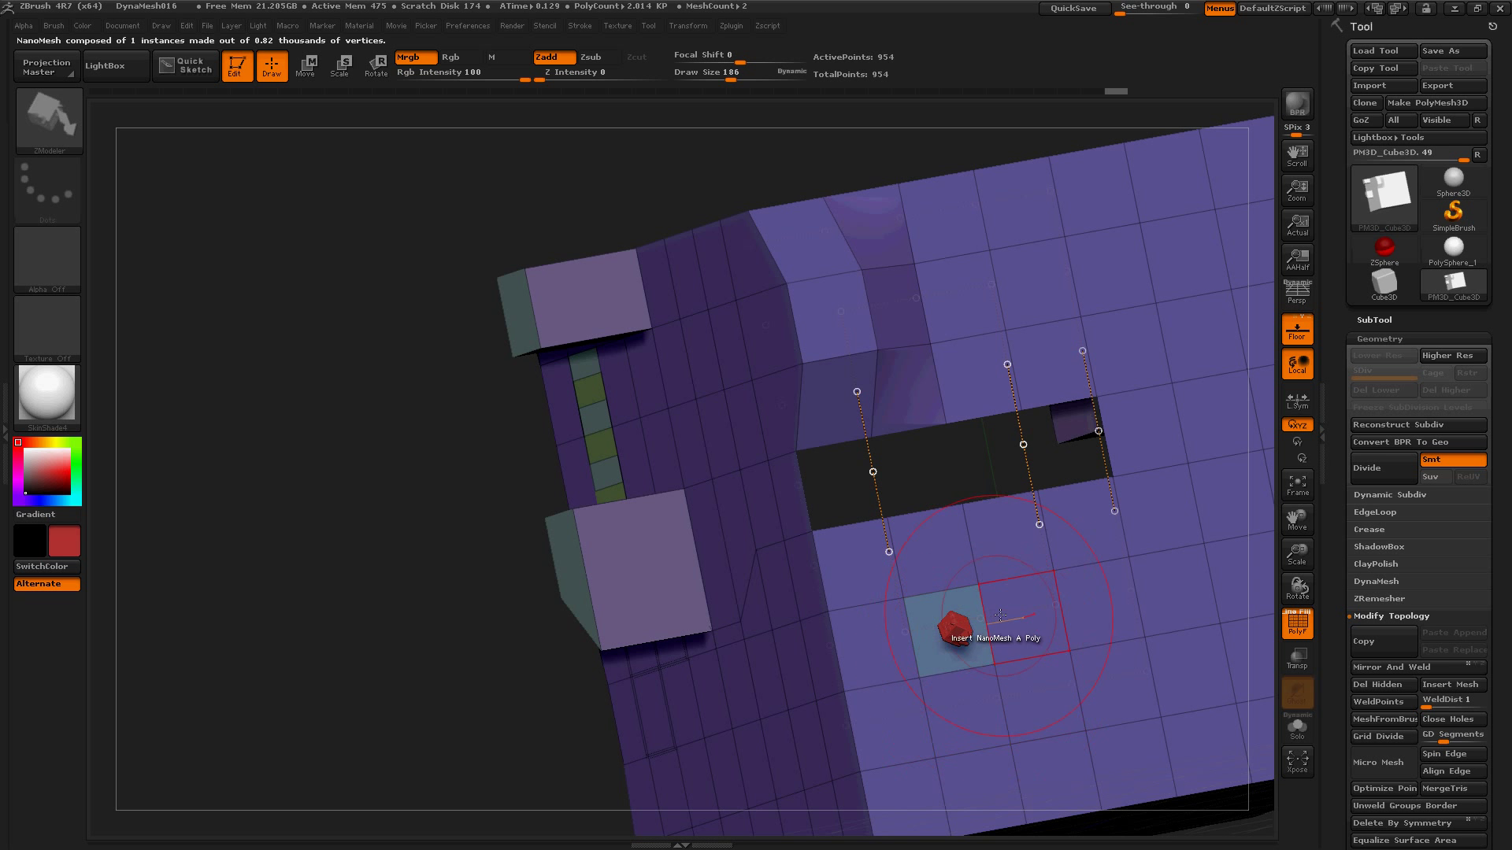
pyautogui.moveTo(1023, 632); pyautogui.dragTo(1053, 677)
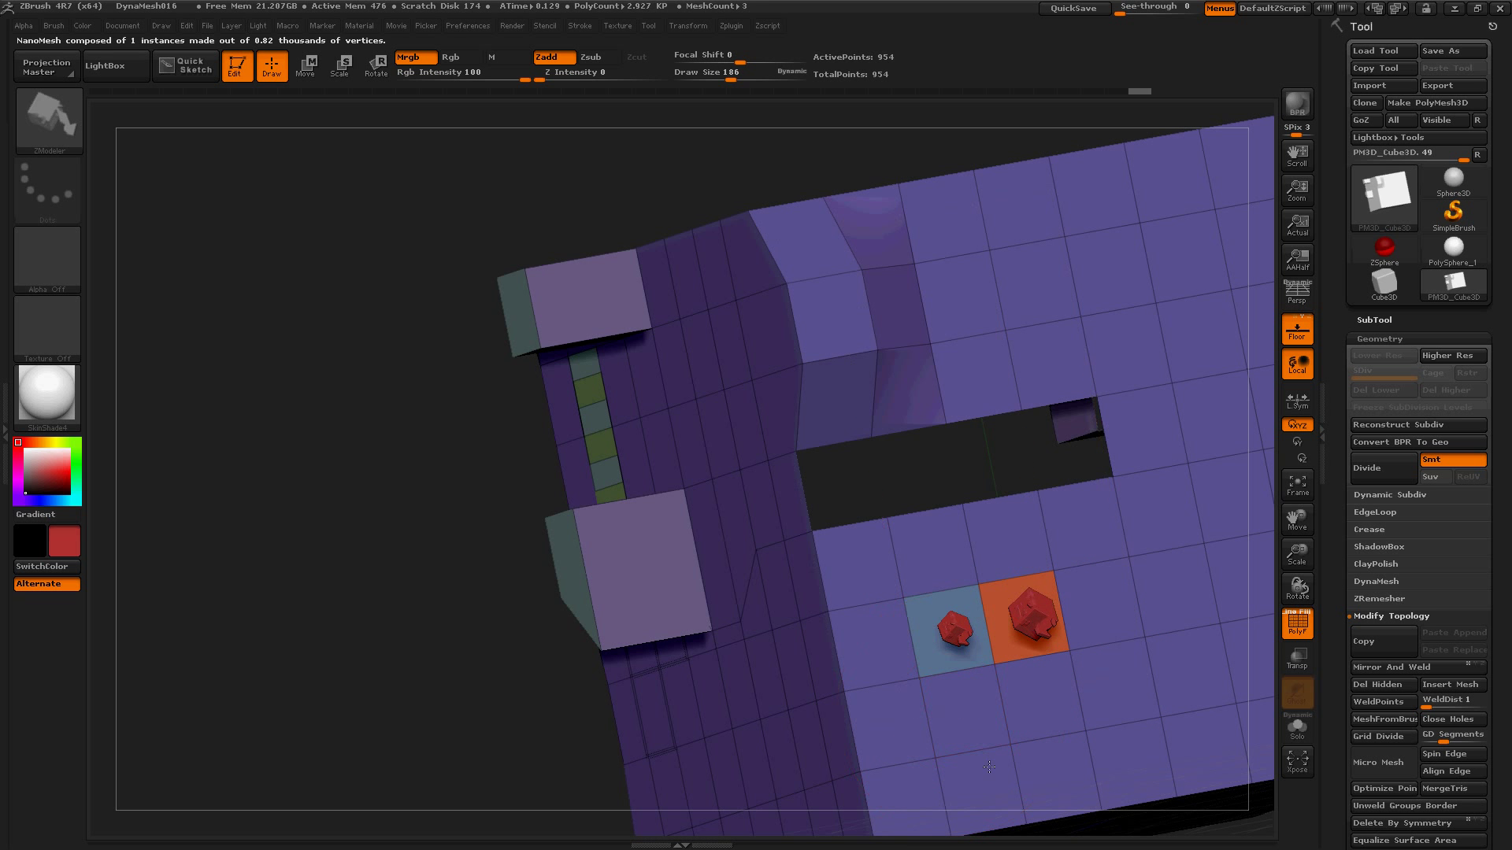
pyautogui.moveTo(967, 707); pyautogui.dragTo(984, 699)
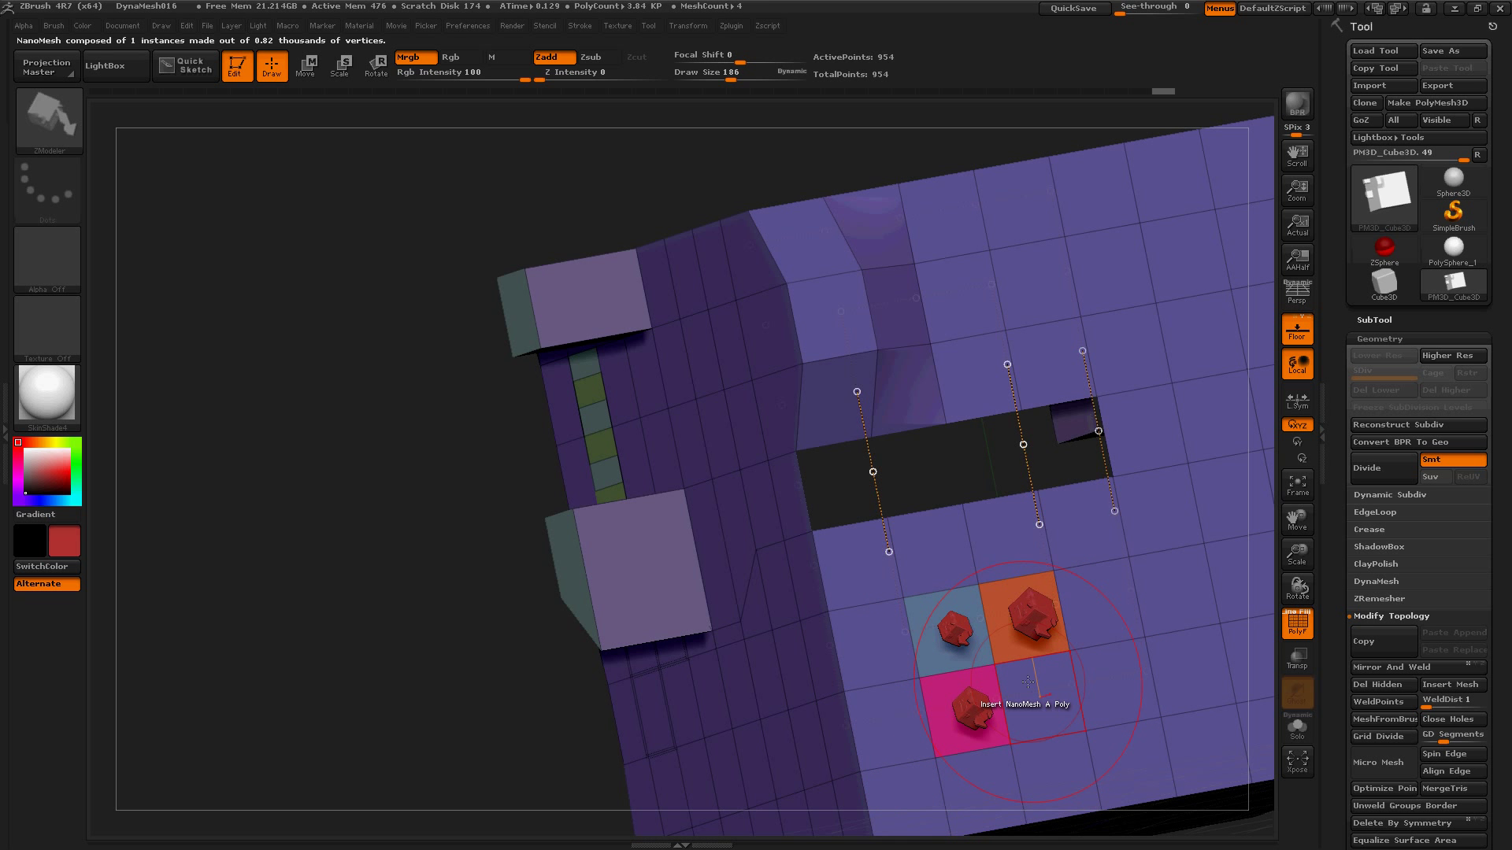
# Insert PolyCenter points with Insert Point in four polygons around the NanoMesh polygons, and slide the edge beside the first one.
pyautogui.press('space')
pyautogui.click(992, 280)
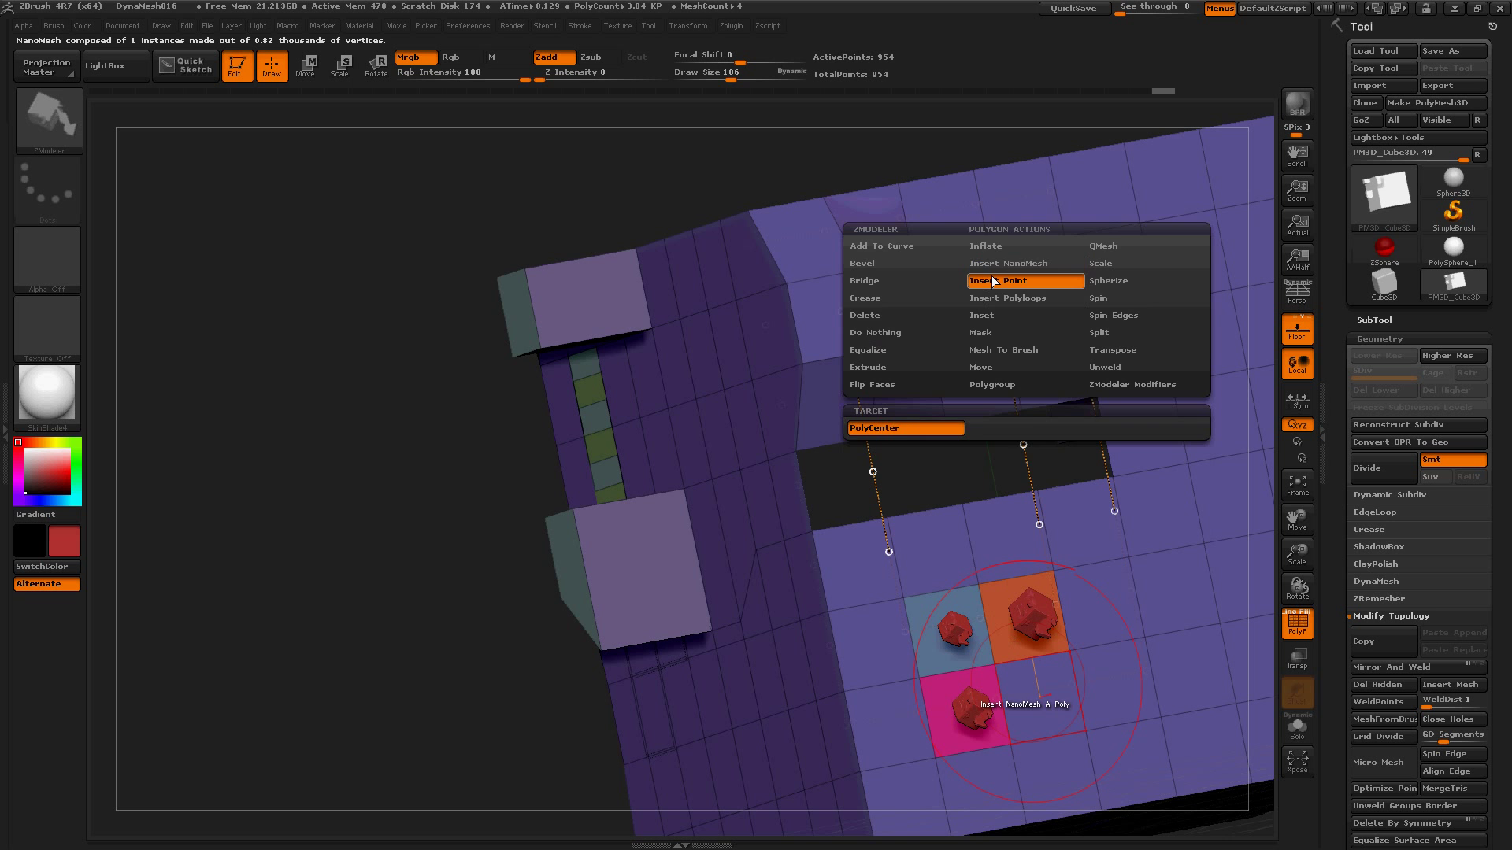
pyautogui.click(1039, 700)
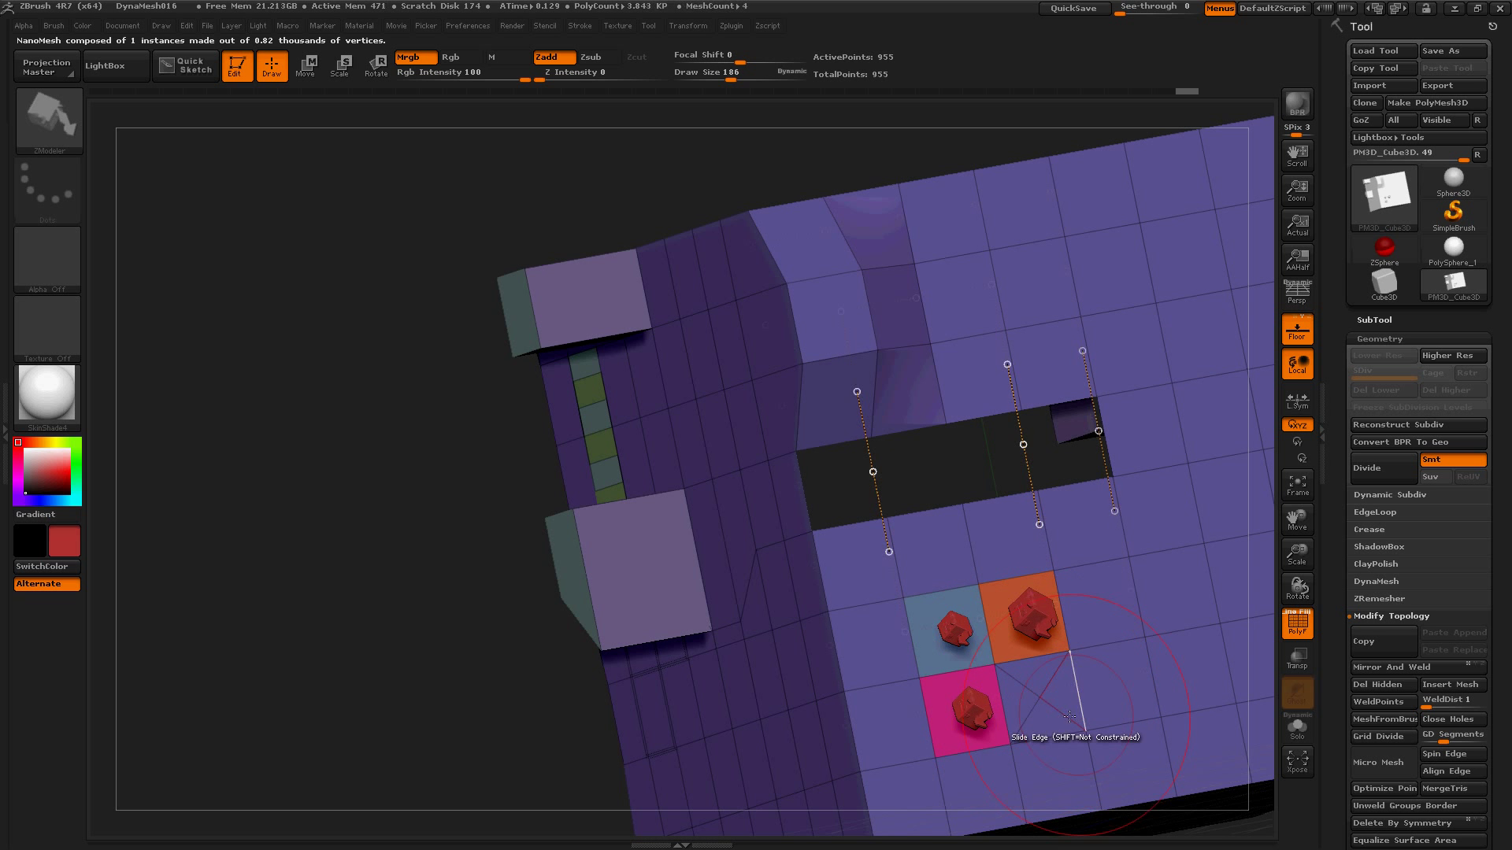
pyautogui.moveTo(1040, 698); pyautogui.dragTo(1066, 714)
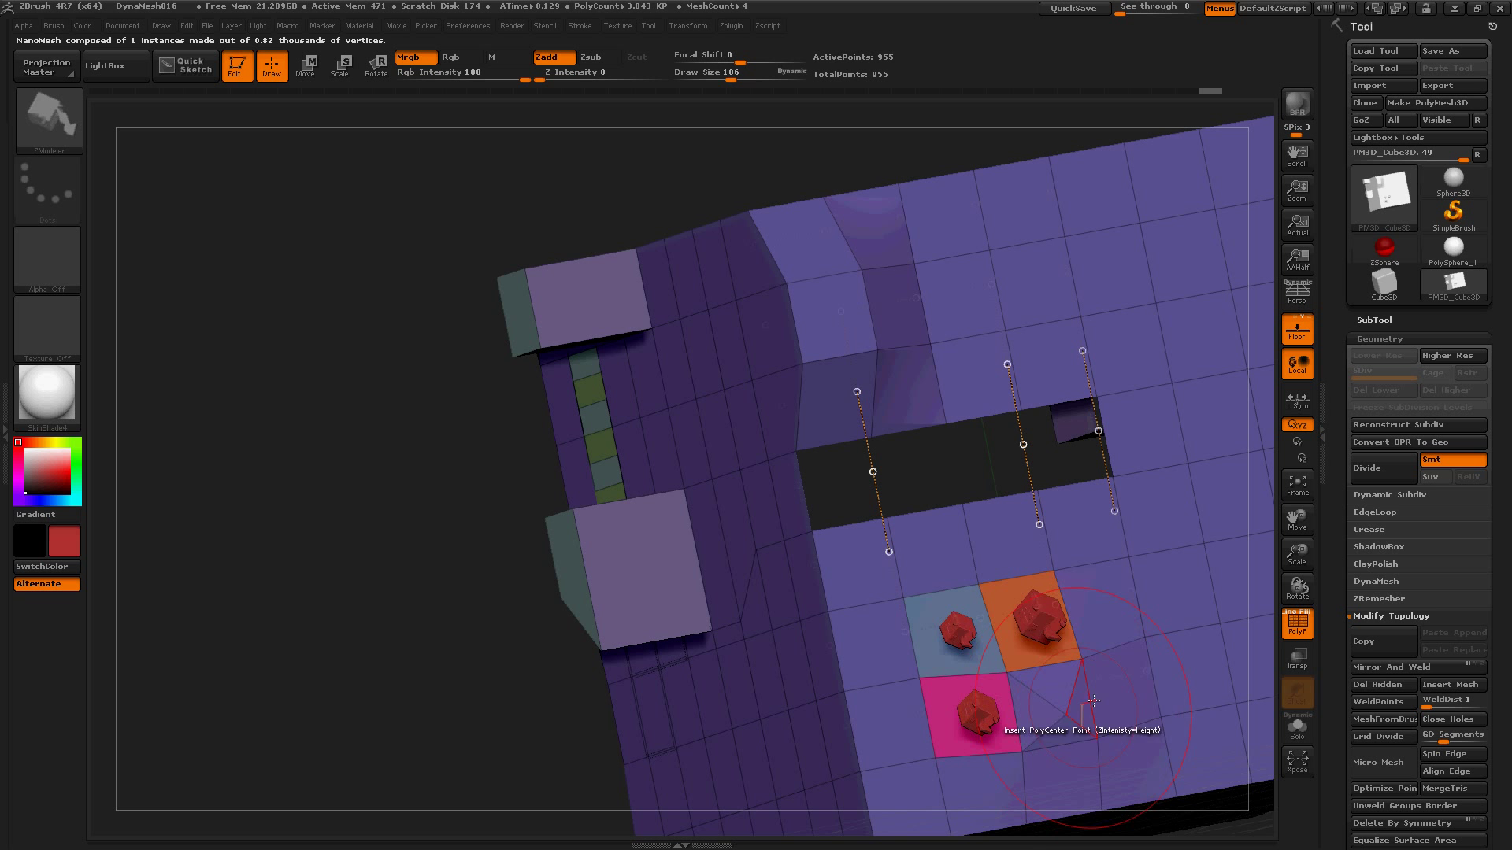
pyautogui.click(1122, 687)
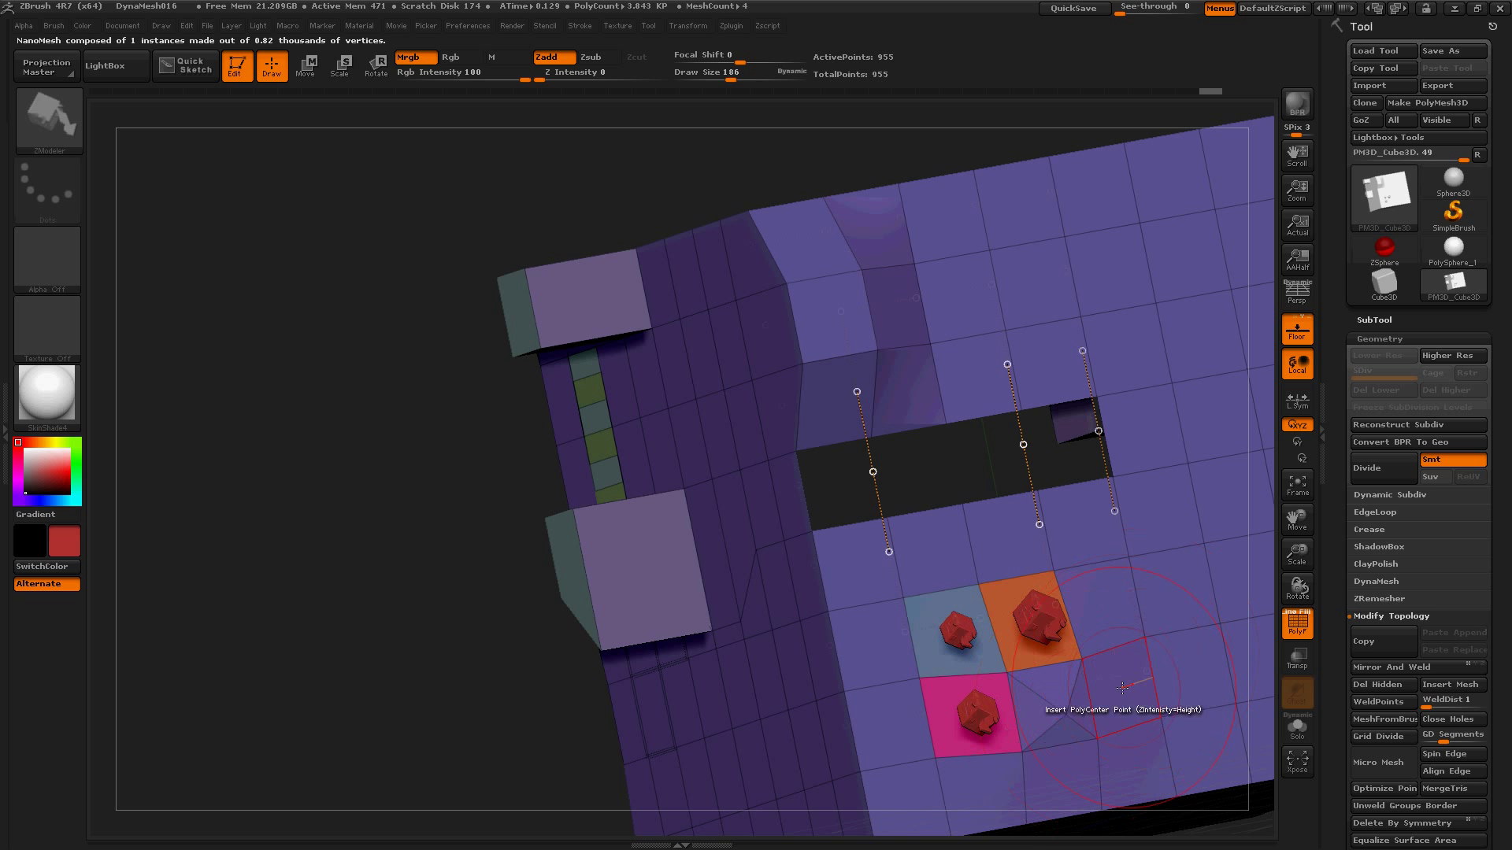
pyautogui.click(1110, 616)
pyautogui.click(988, 535)
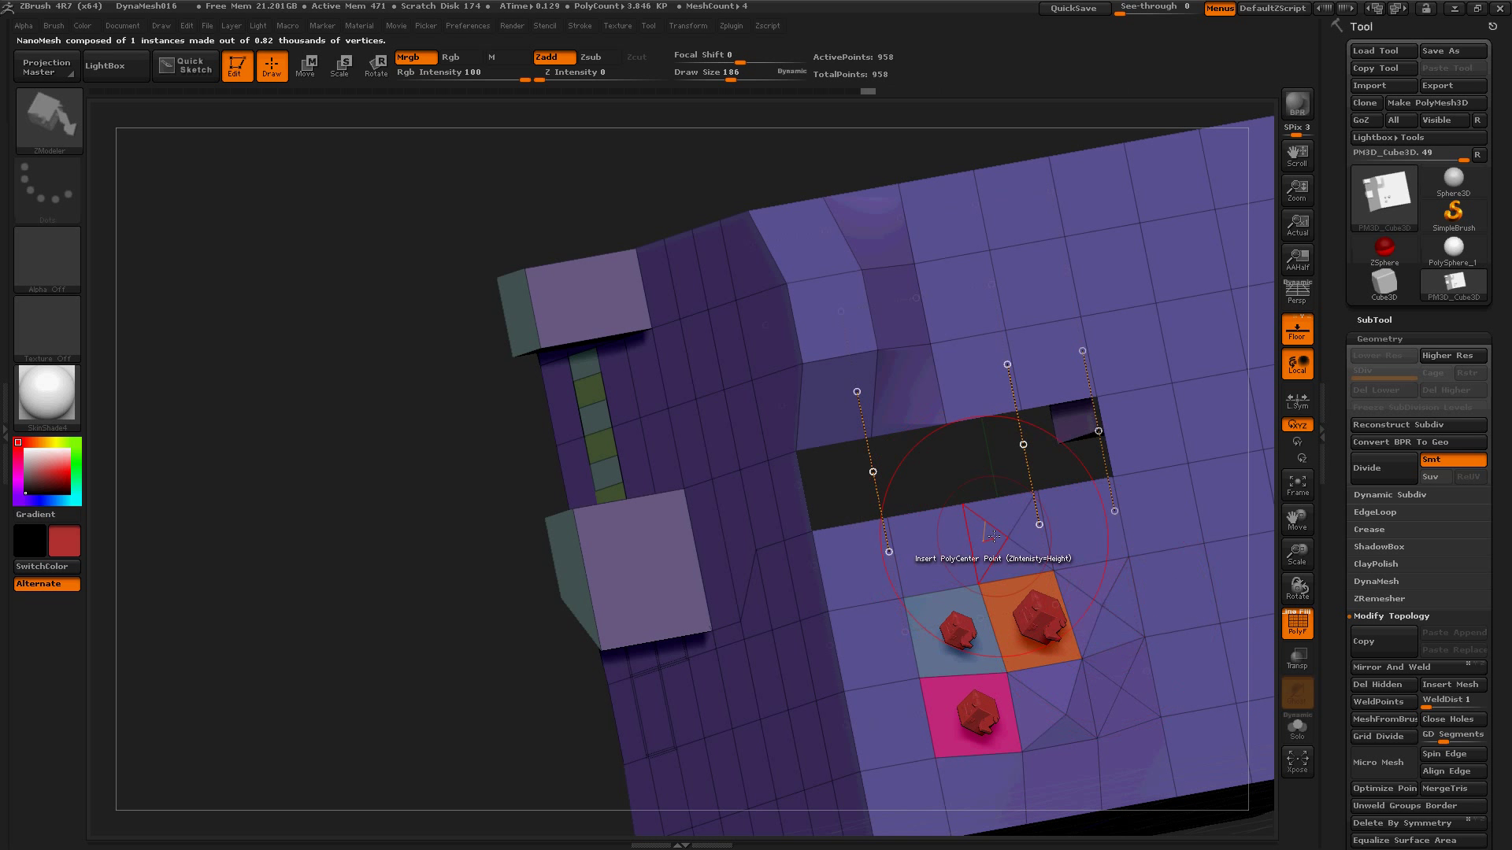
# Set the polygon action to Insert Polyloops on a single poly and add loops to the vertical polygon strip beside the NanoMeshes.
pyautogui.press('space')
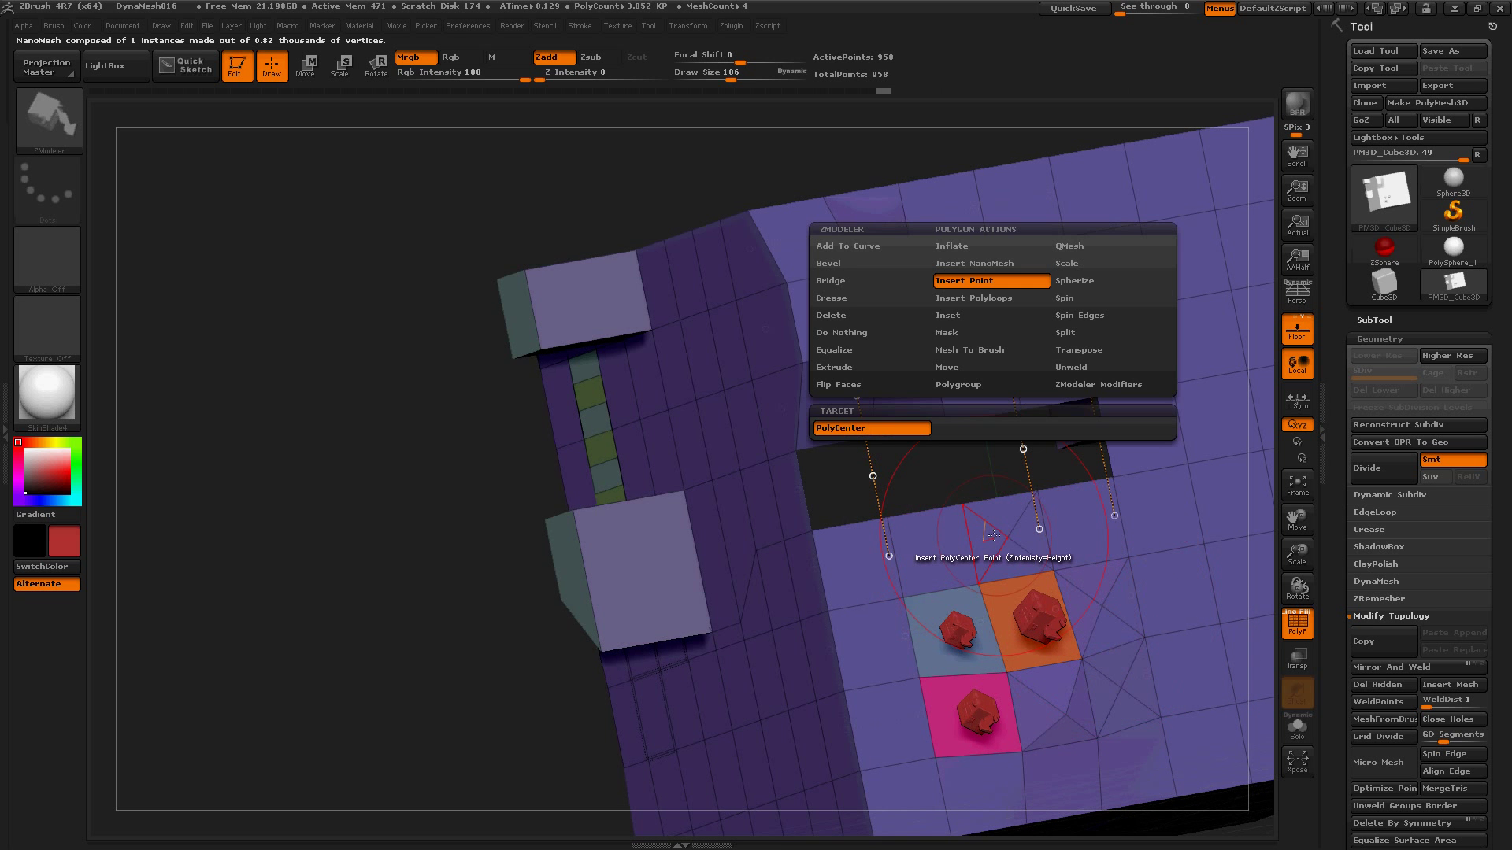
pyautogui.click(957, 299)
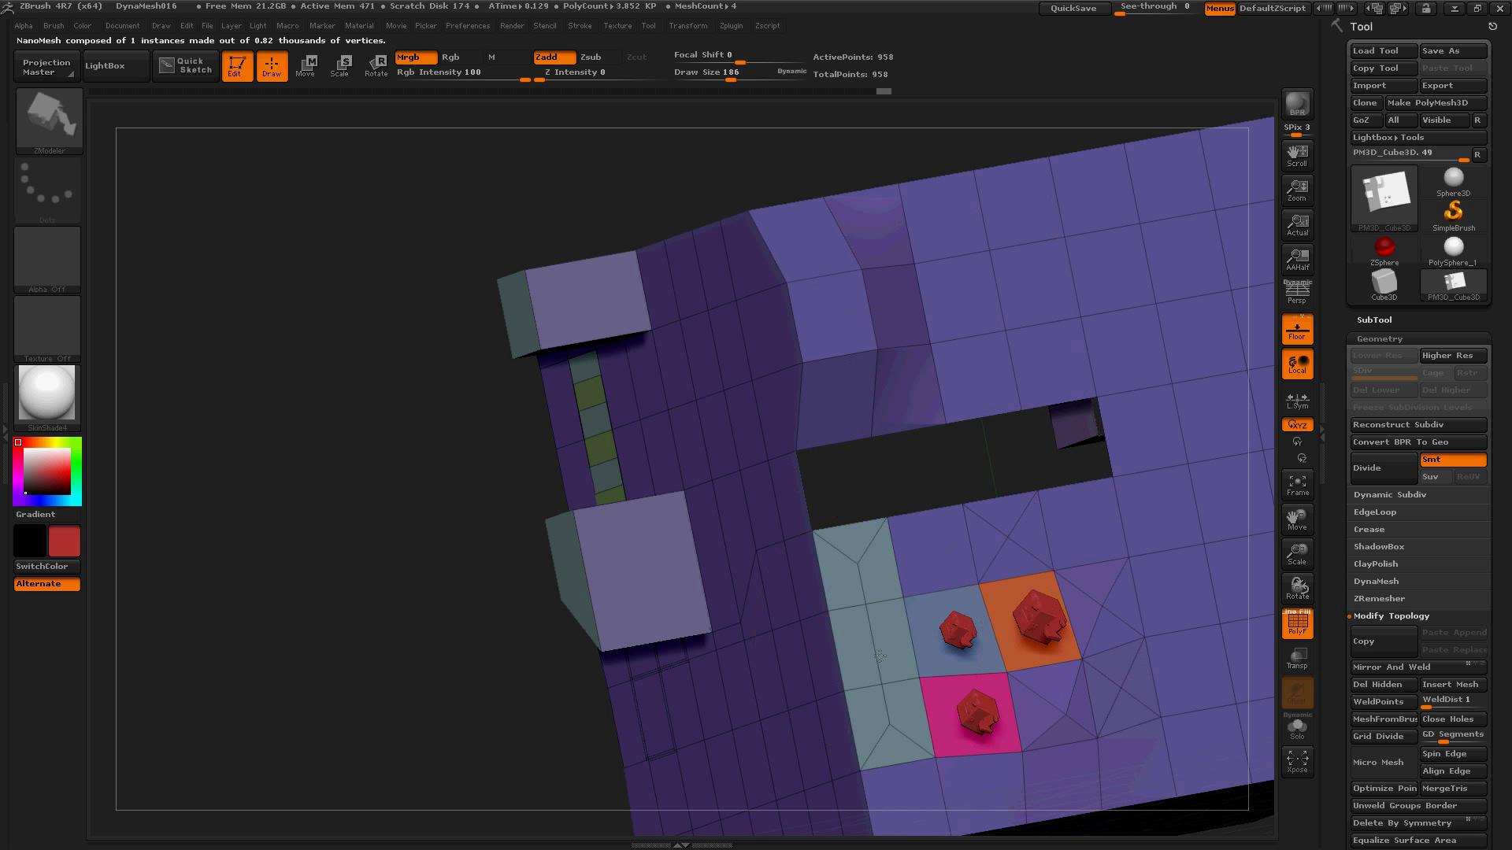
pyautogui.moveTo(879, 655); pyautogui.dragTo(918, 674)
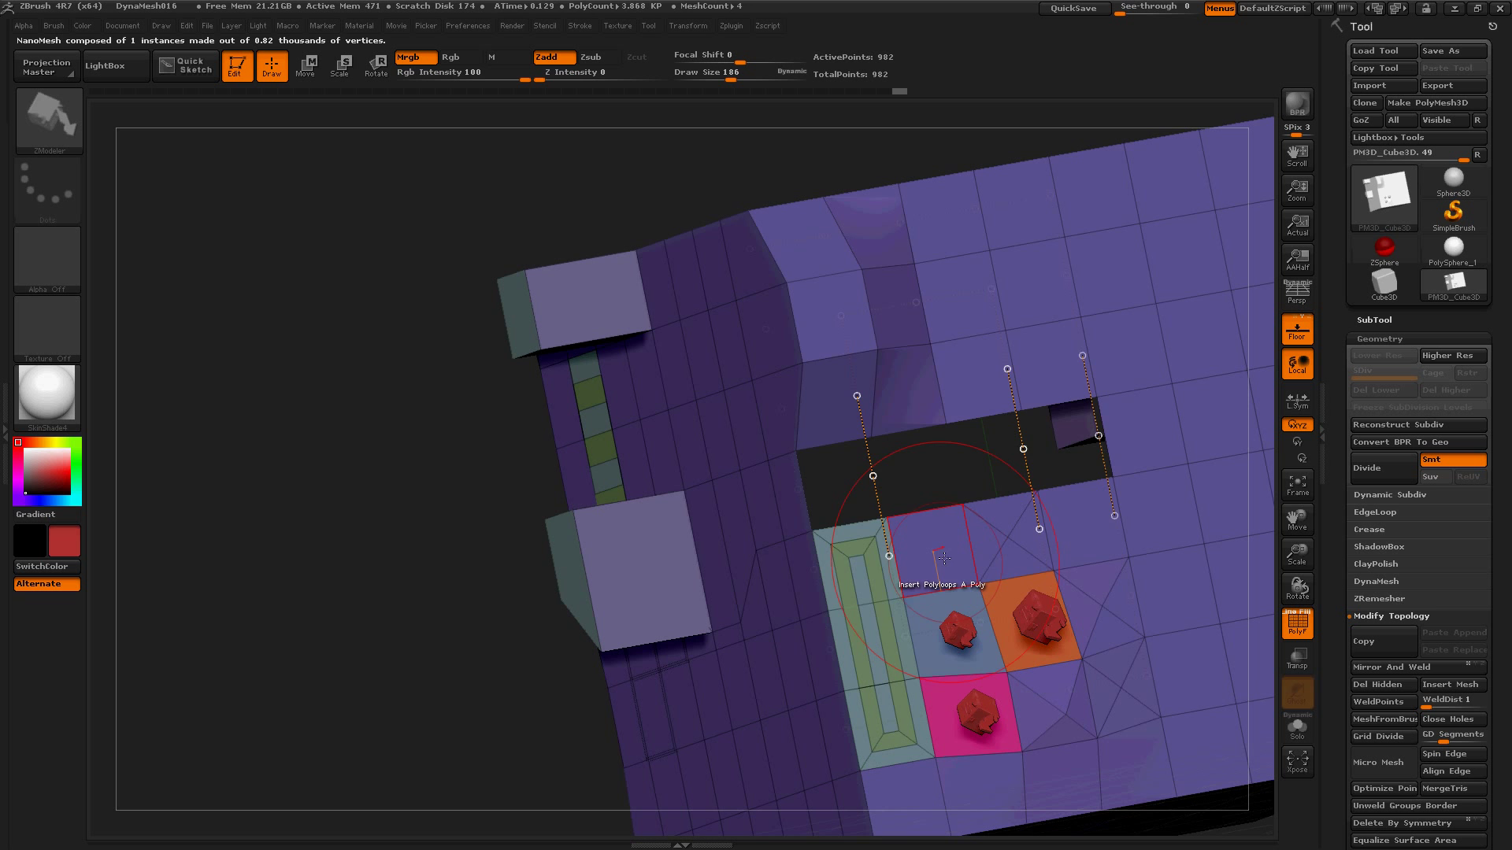
# Set the polygon action to Inset on a single poly and inset one polygon below and one above the dark gap.
pyautogui.press('space')
pyautogui.click(915, 316)
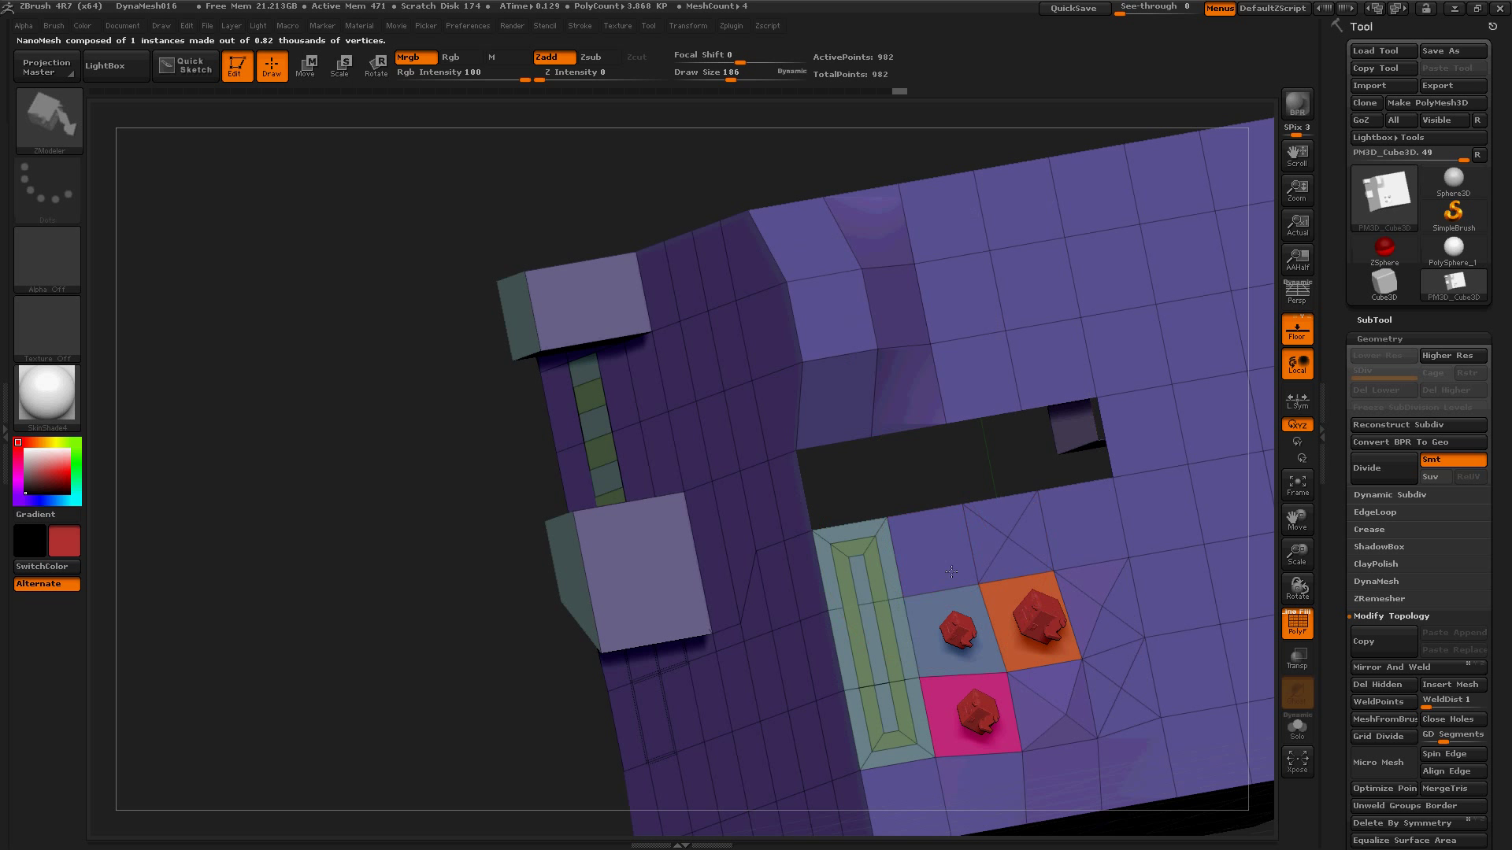
pyautogui.click(951, 572)
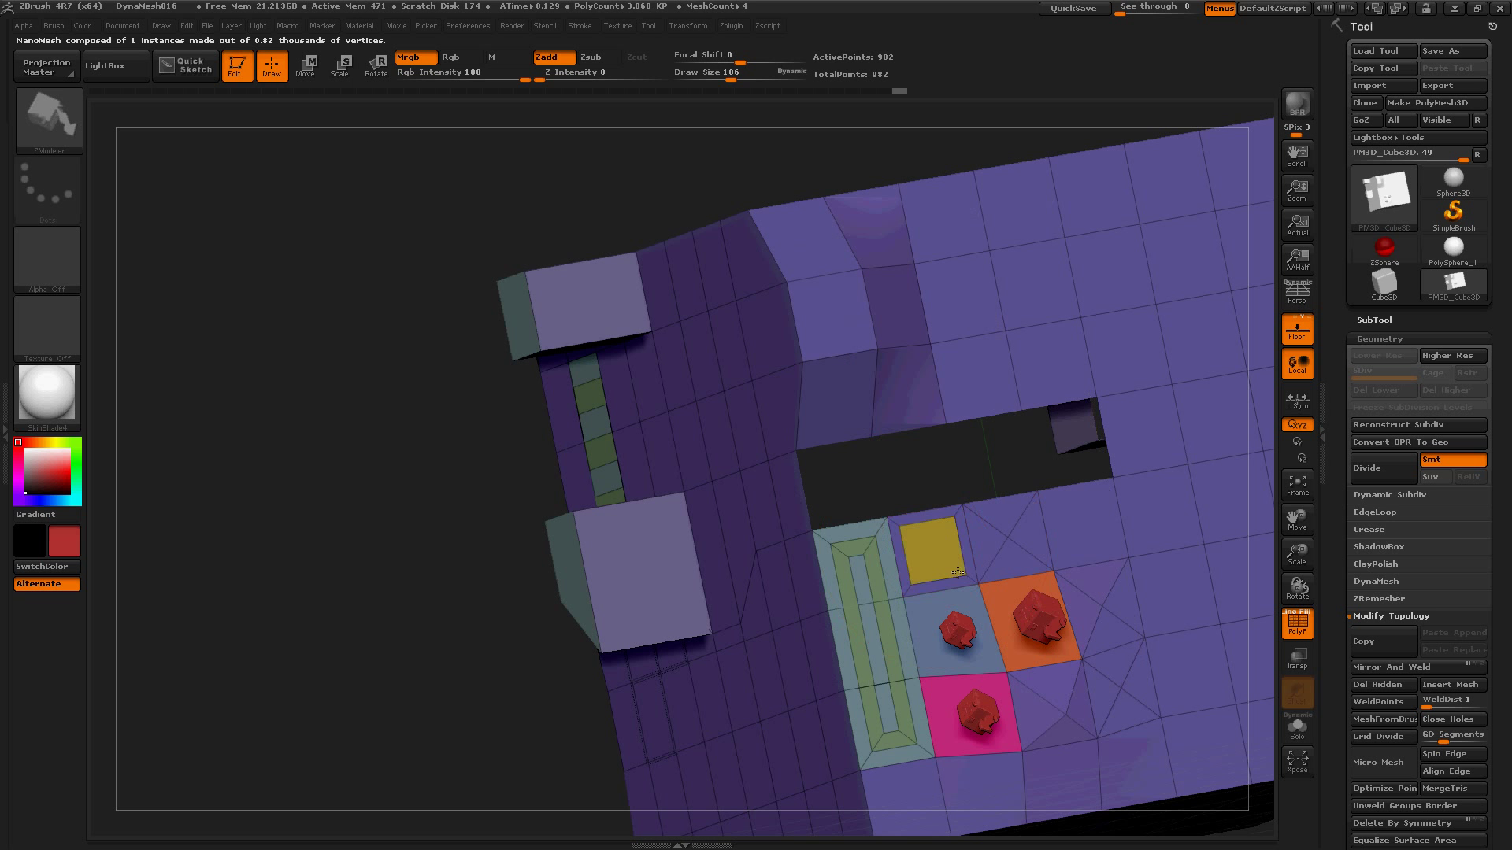
pyautogui.click(969, 362)
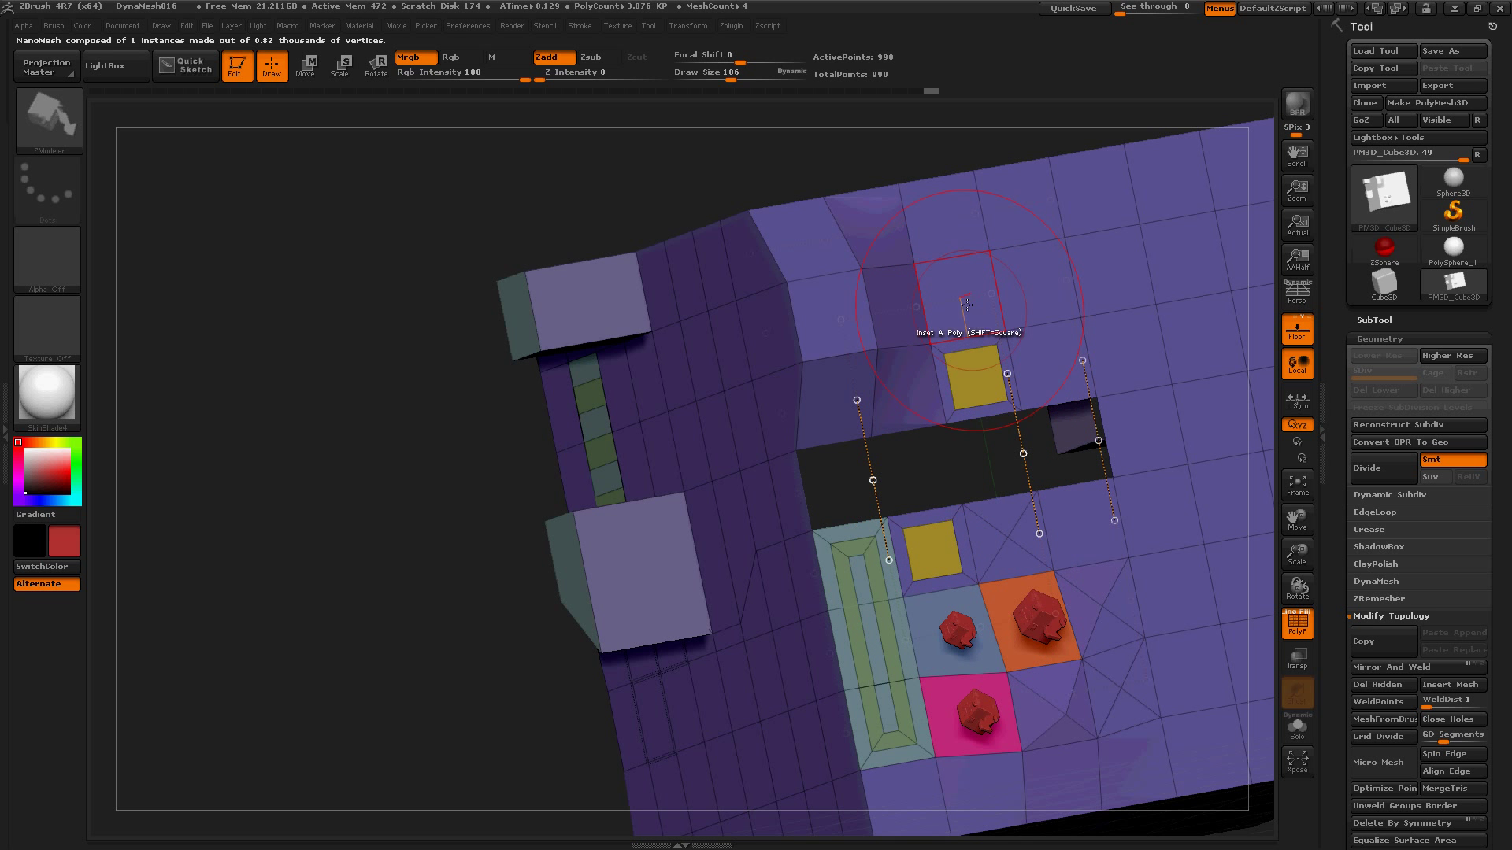
# Set the polygon action to Mask on a single poly and mask several polygons above the upper inset polygon.
pyautogui.press('space')
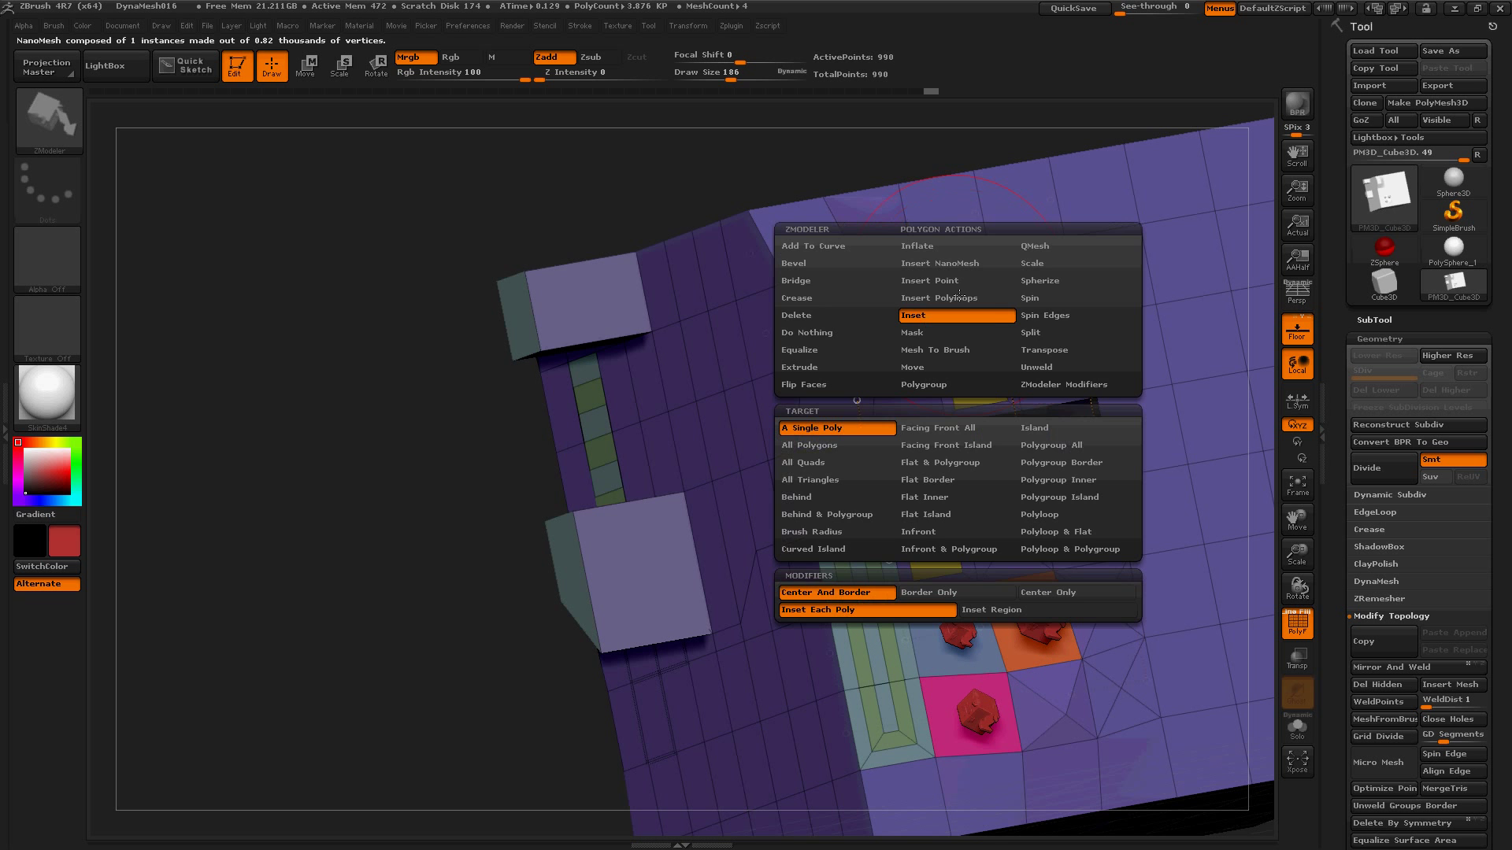
pyautogui.click(936, 335)
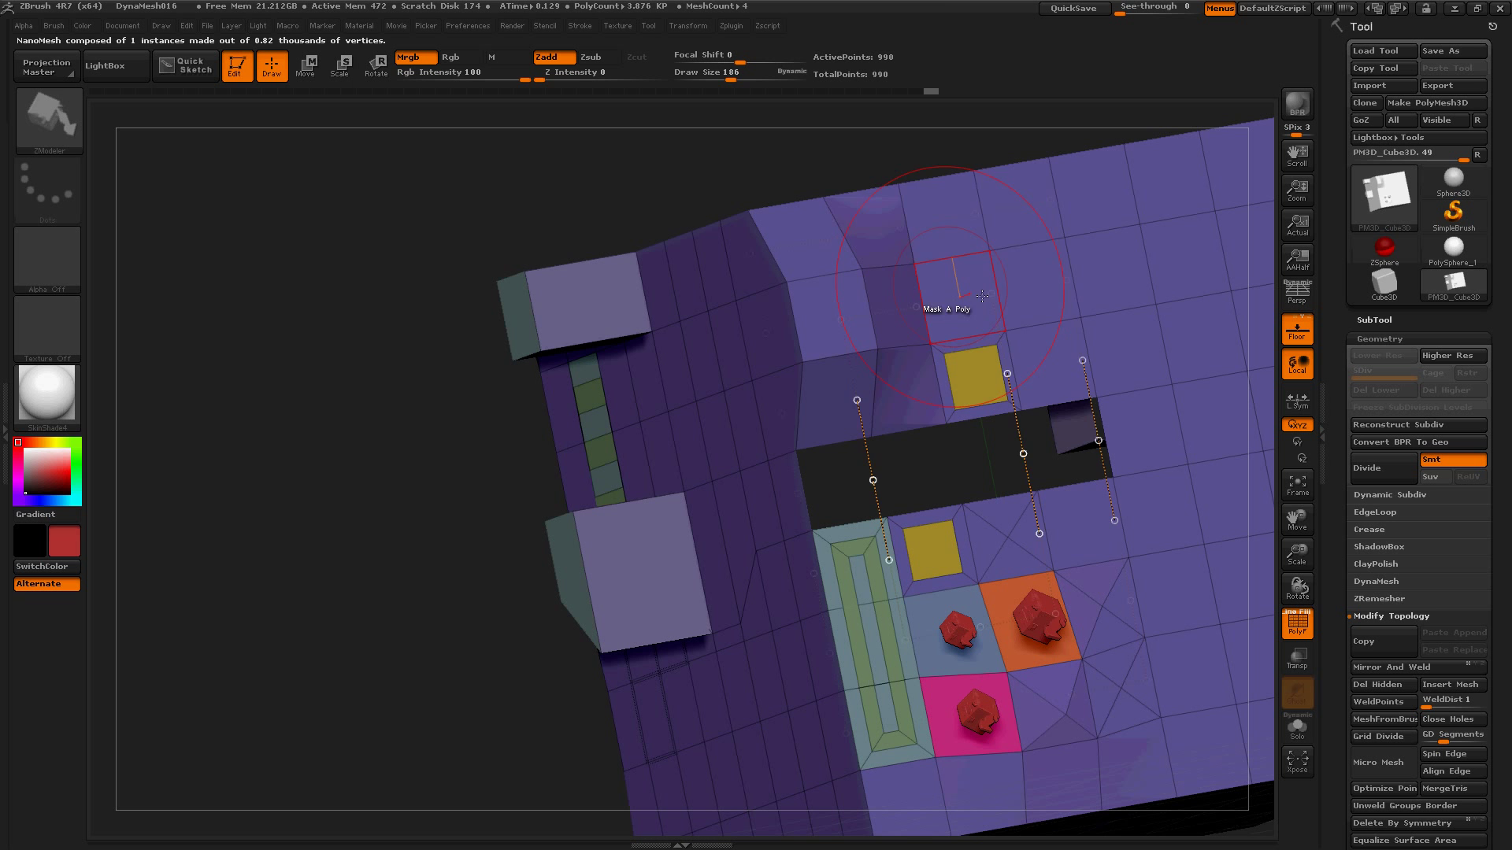
pyautogui.click(983, 296)
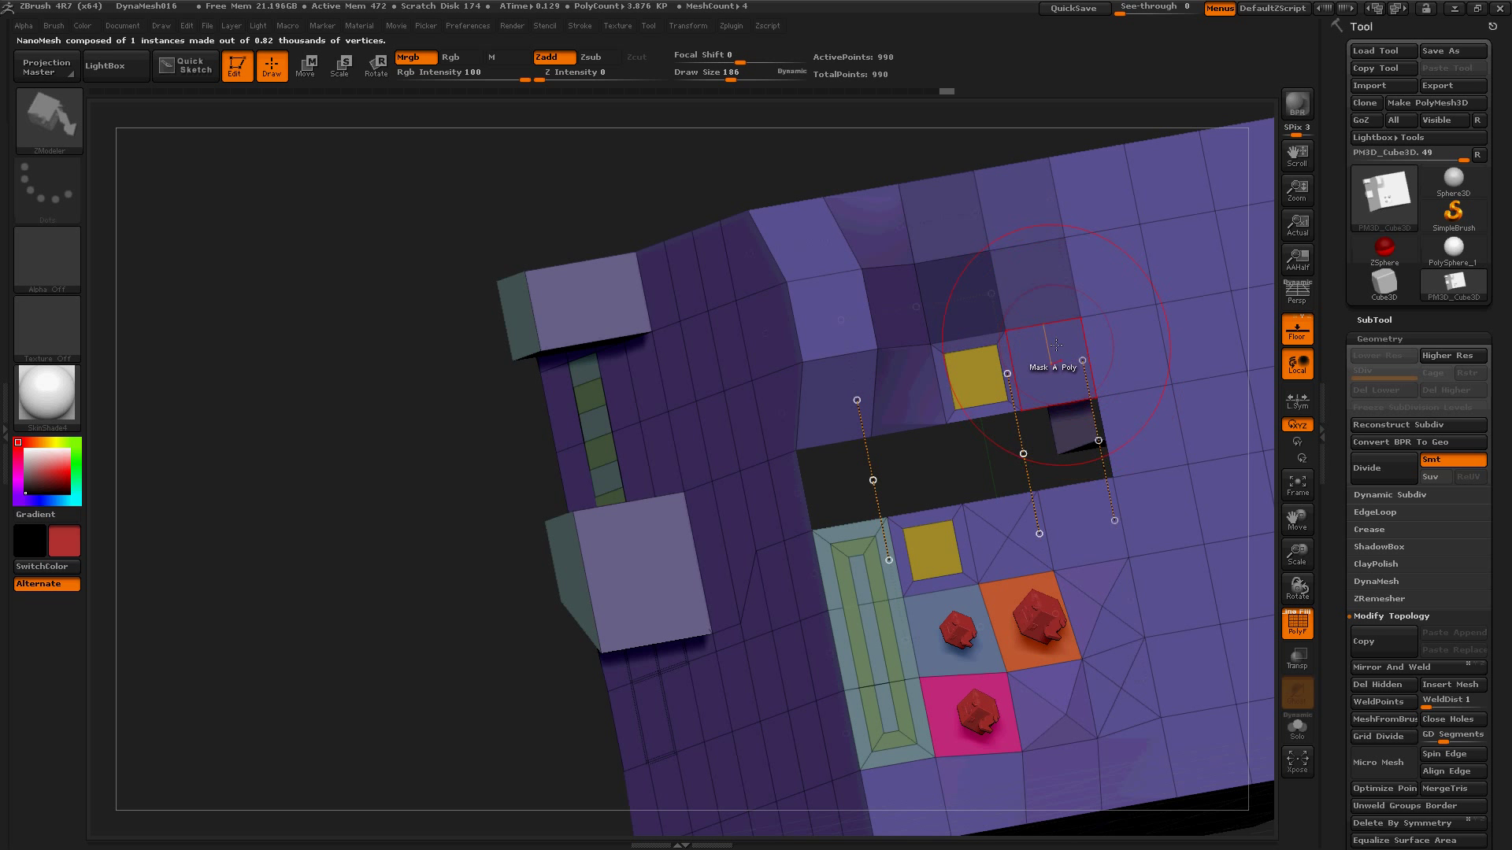
# Set the polygon action to Mesh To Brush with the All Polygons target and turn the whole mesh into the brush's mesh.
pyautogui.press('space')
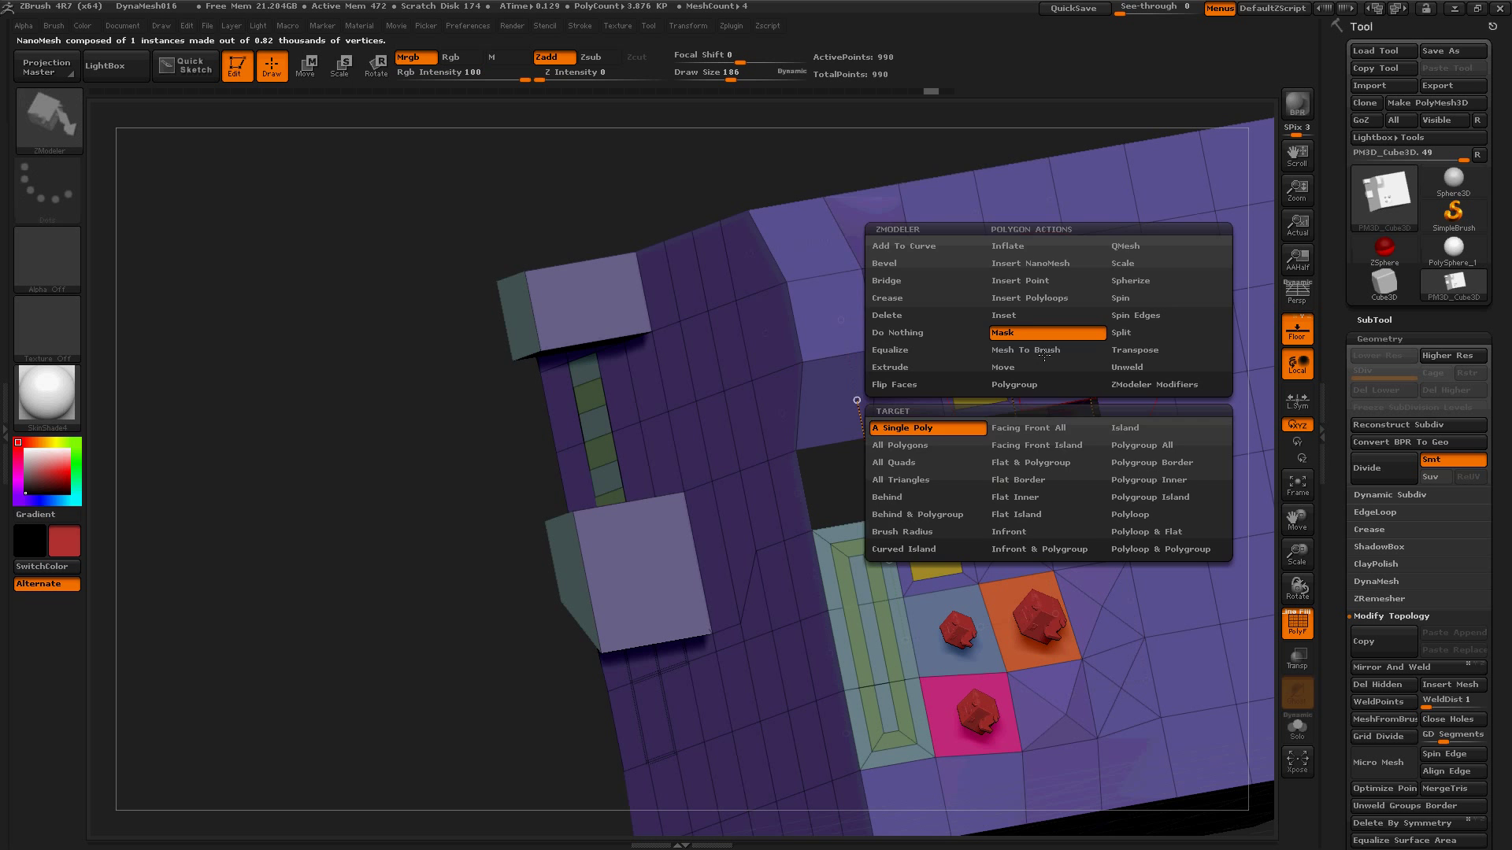
pyautogui.press('space')
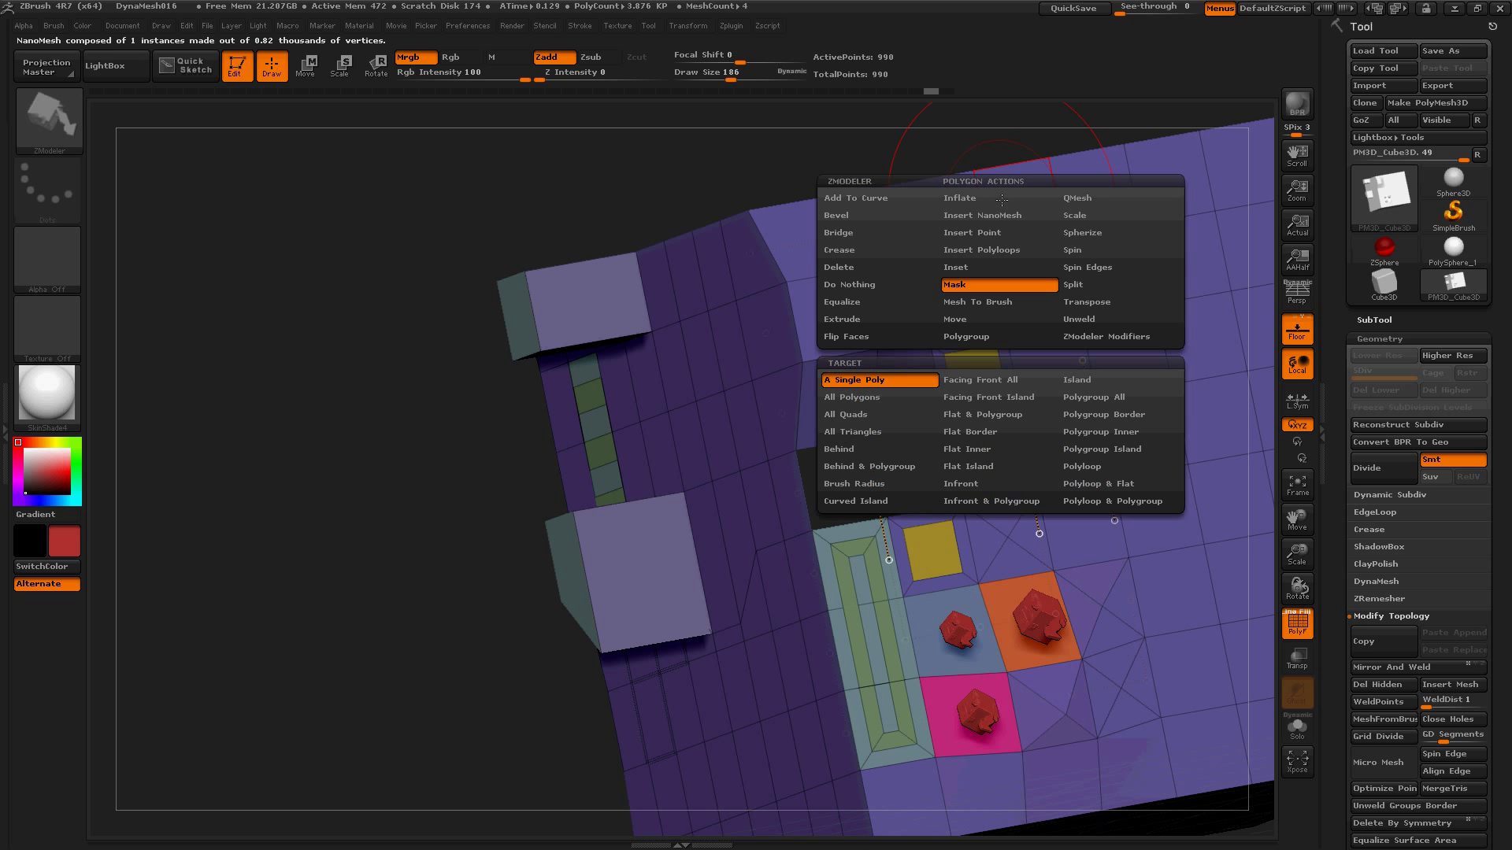
pyautogui.click(970, 307)
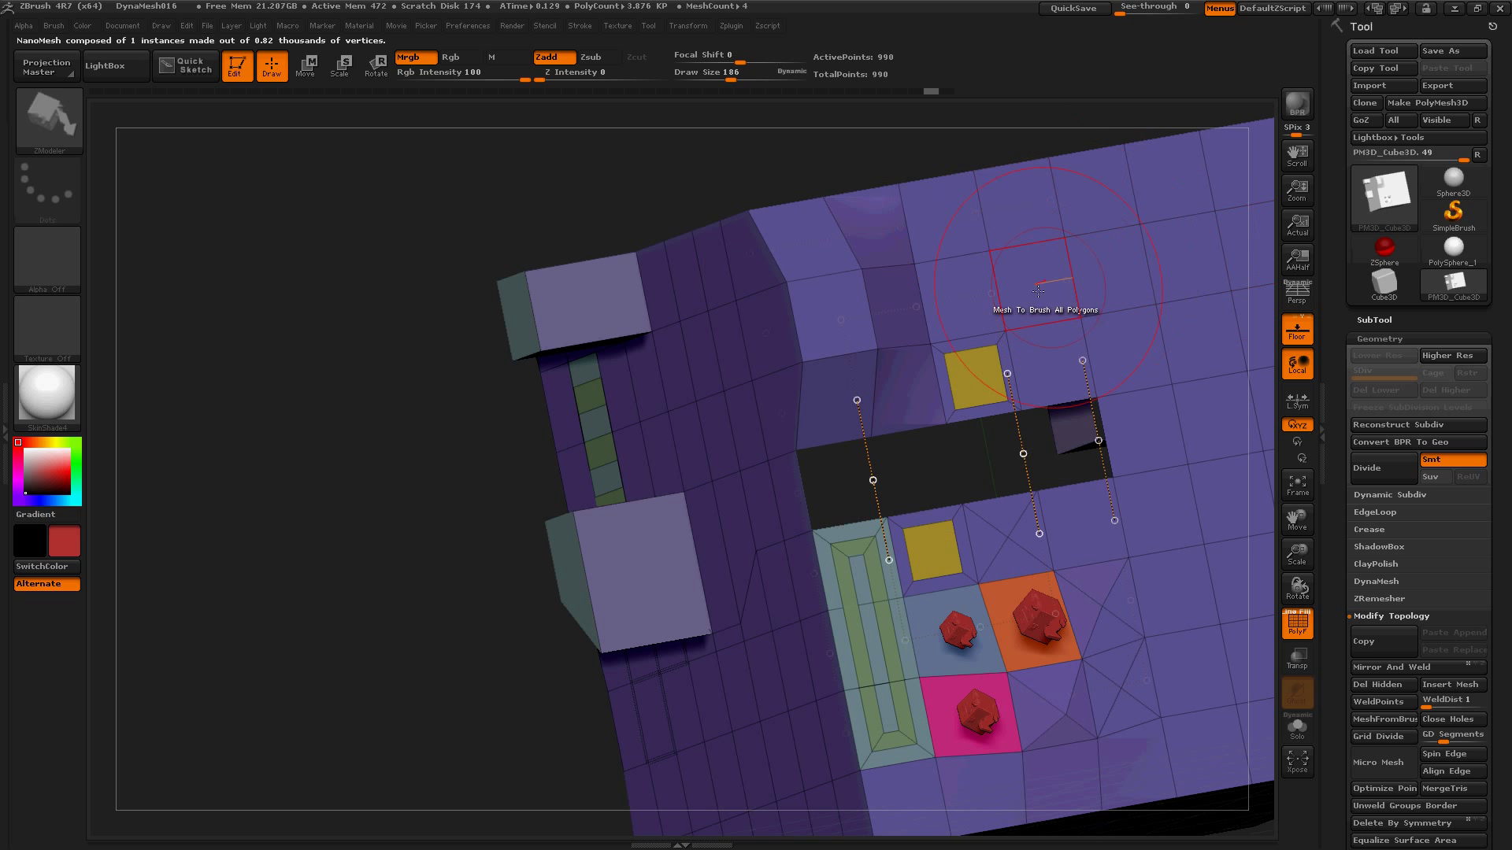
pyautogui.click(1045, 306)
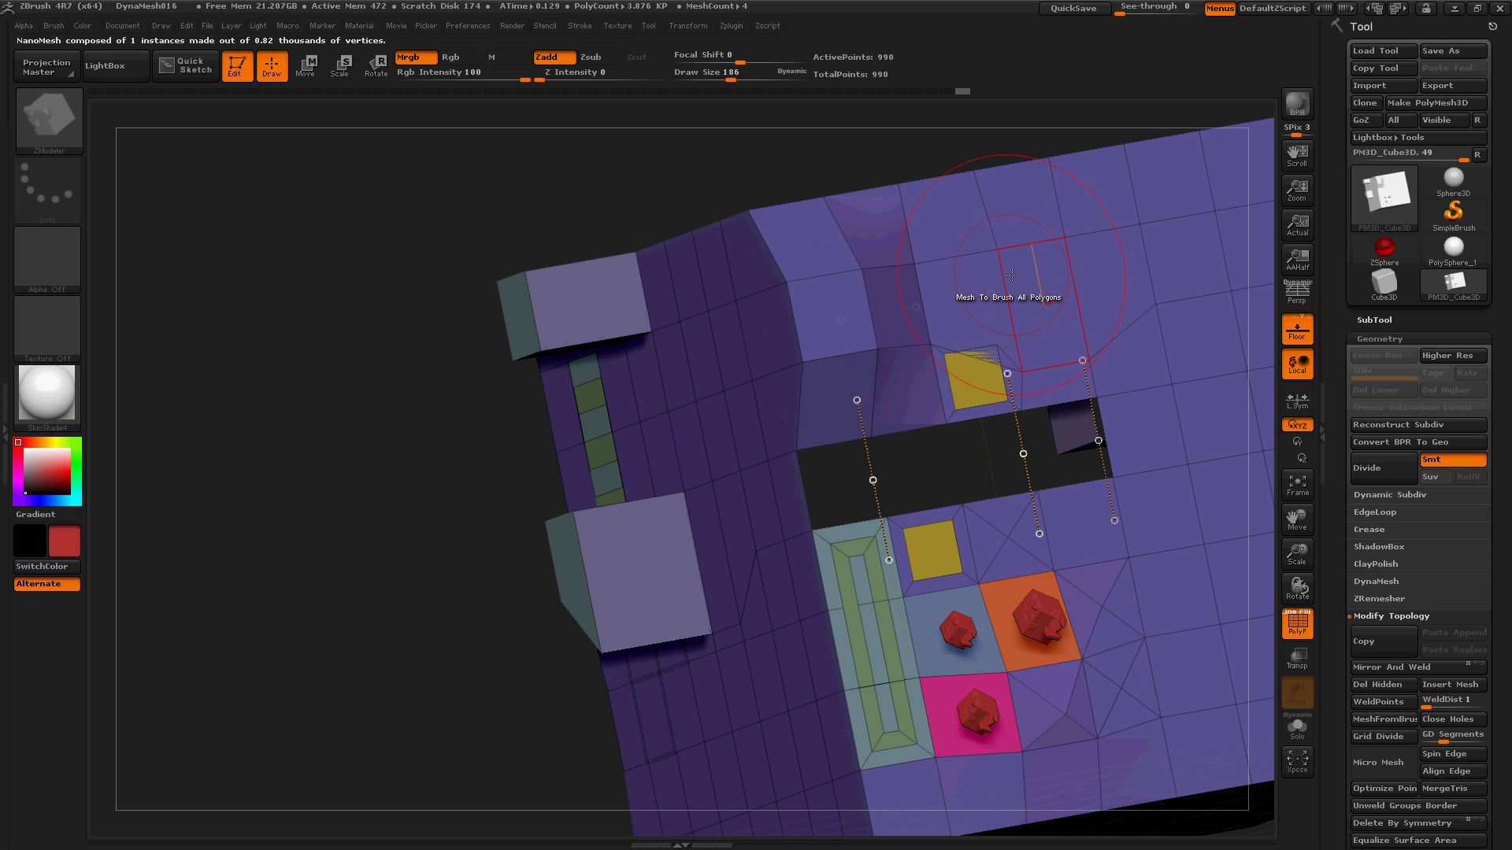
# Set the polygon action to Move on a single poly and pull polygons on the side face outward near the upper block.
pyautogui.press('space')
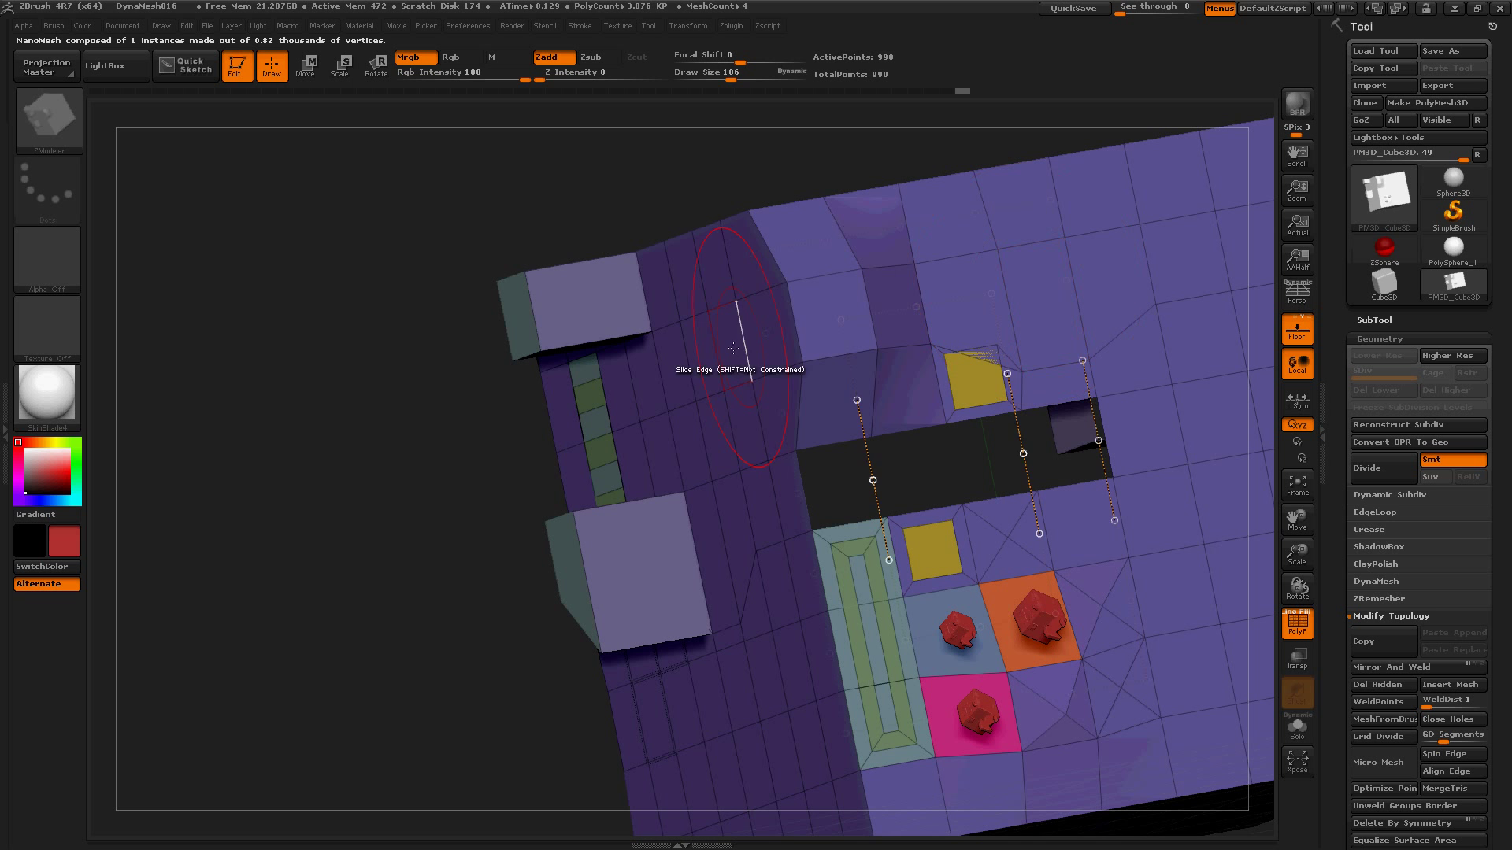
pyautogui.moveTo(746, 354); pyautogui.dragTo(692, 353)
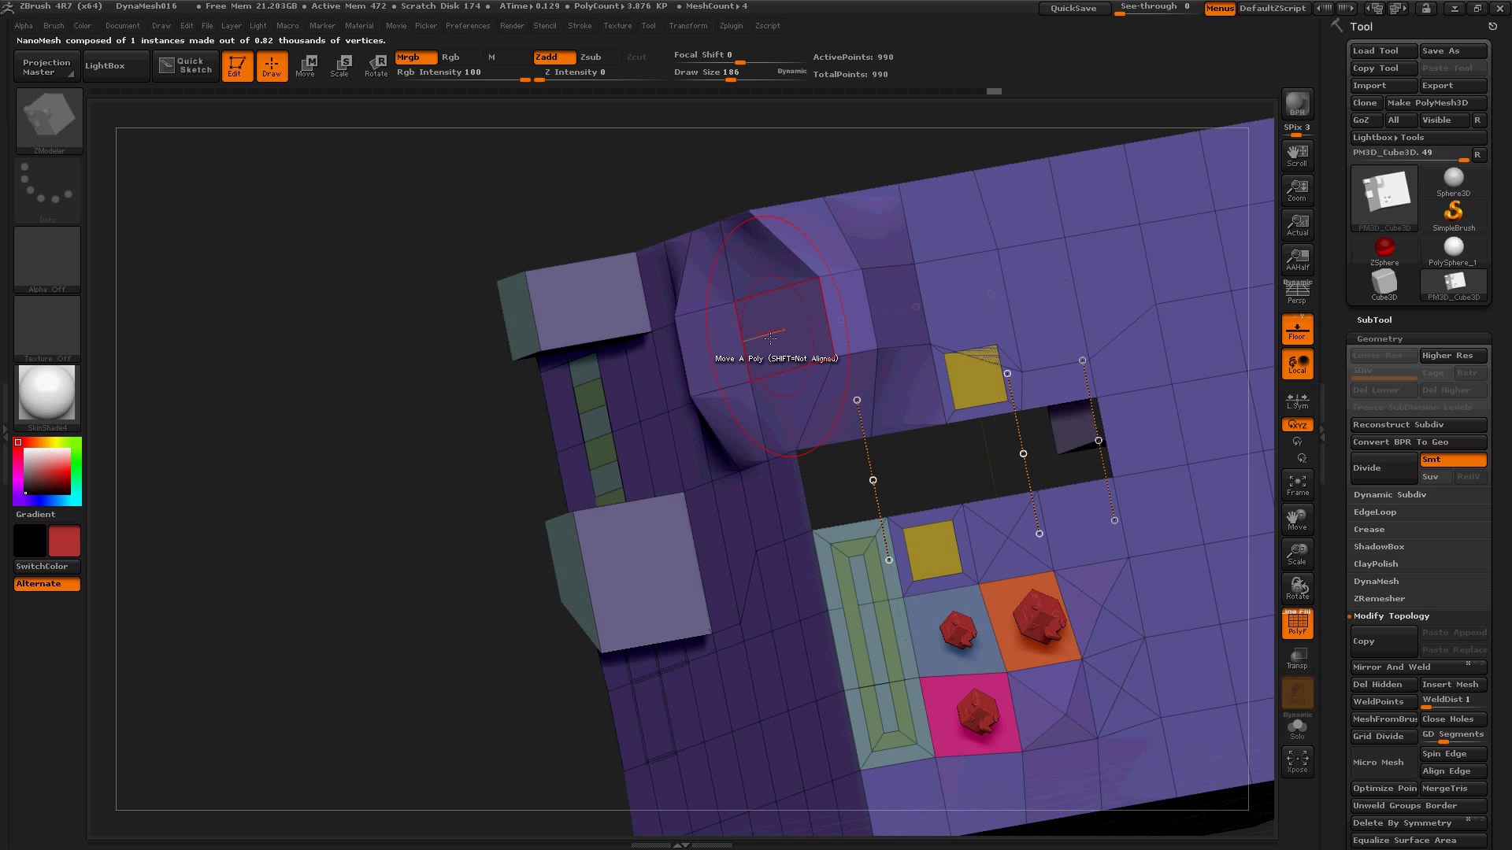
# Set the polygon action to Polygroup on a single poly and assign one polygroup to several side-face polygons beside the polyloop strip.
pyautogui.press('space')
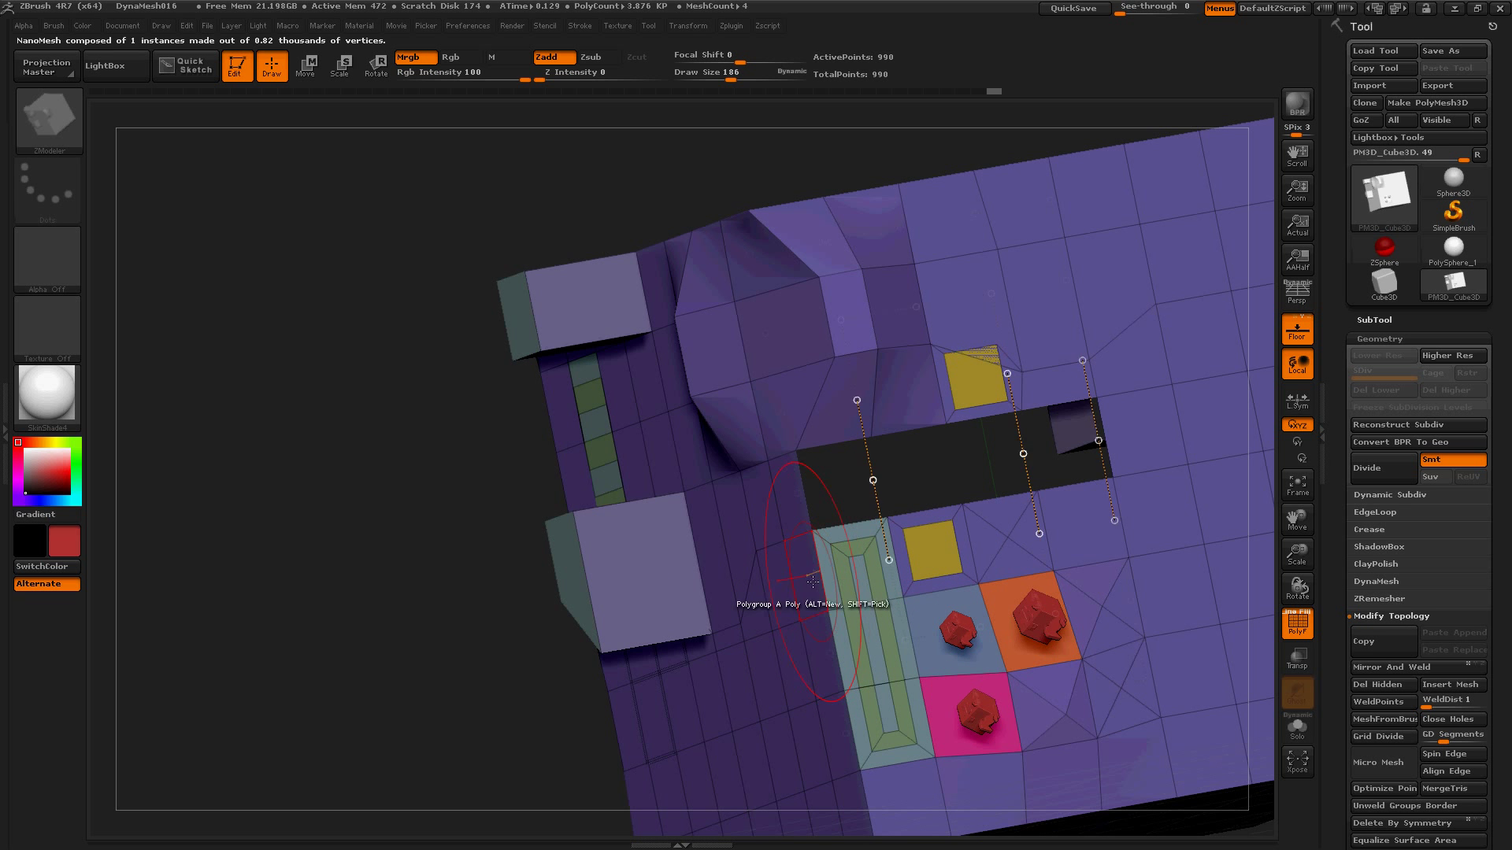
pyautogui.click(812, 579)
pyautogui.click(787, 595)
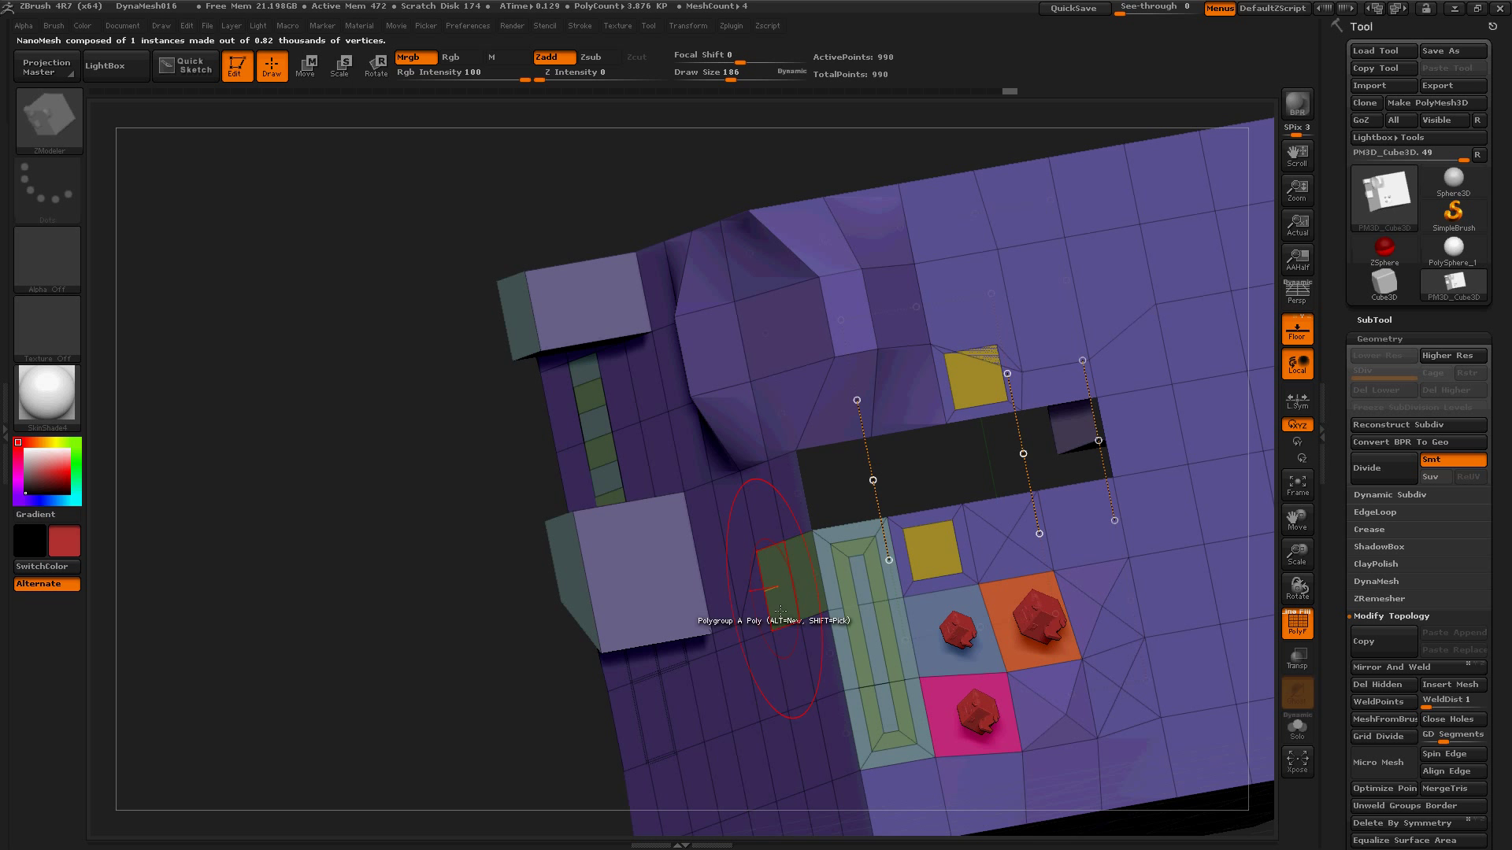
pyautogui.click(797, 660)
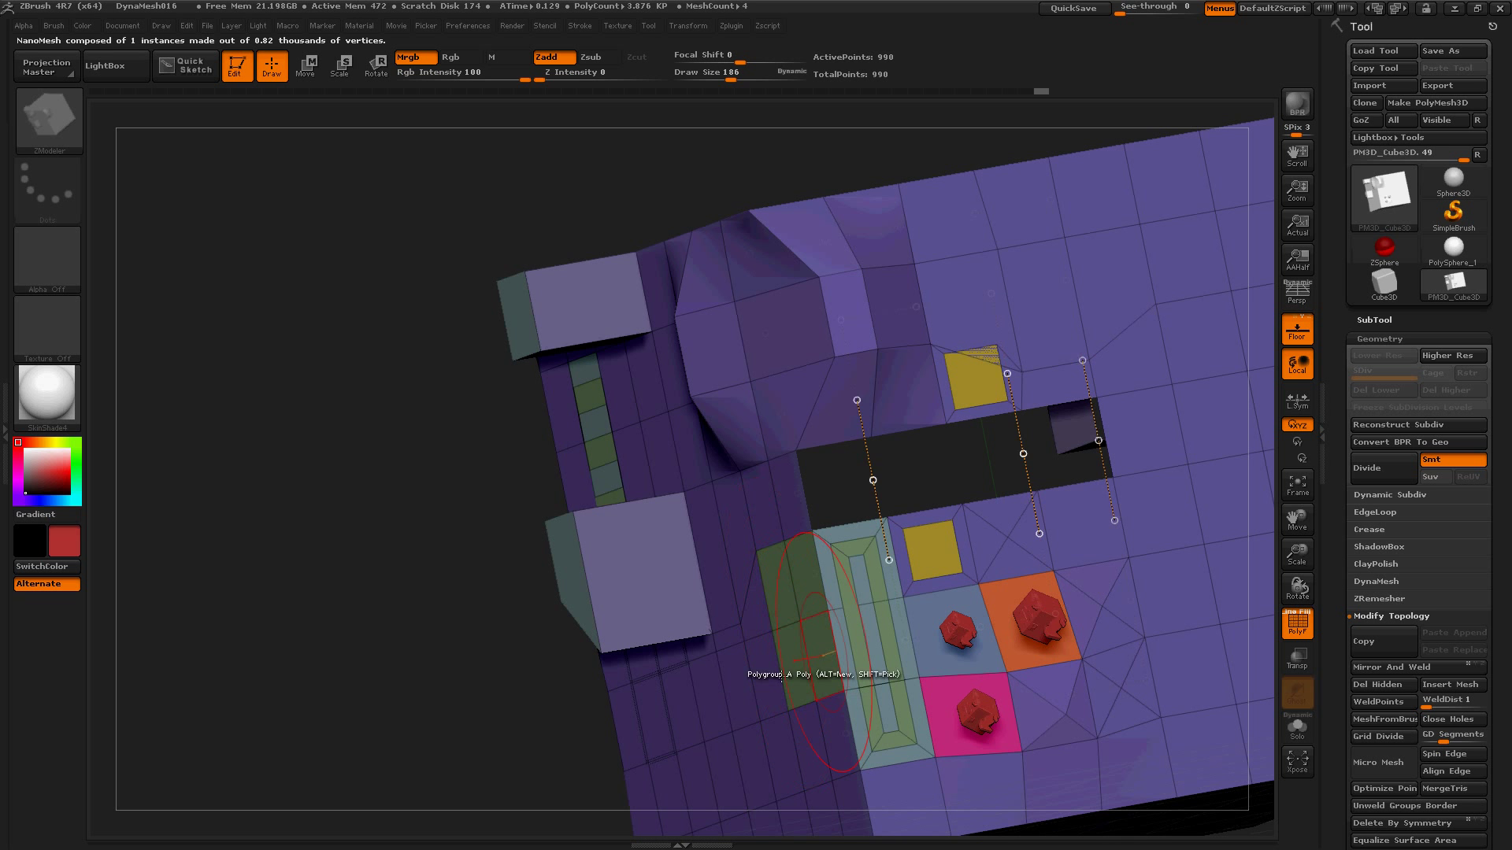
pyautogui.click(771, 677)
pyautogui.click(753, 769)
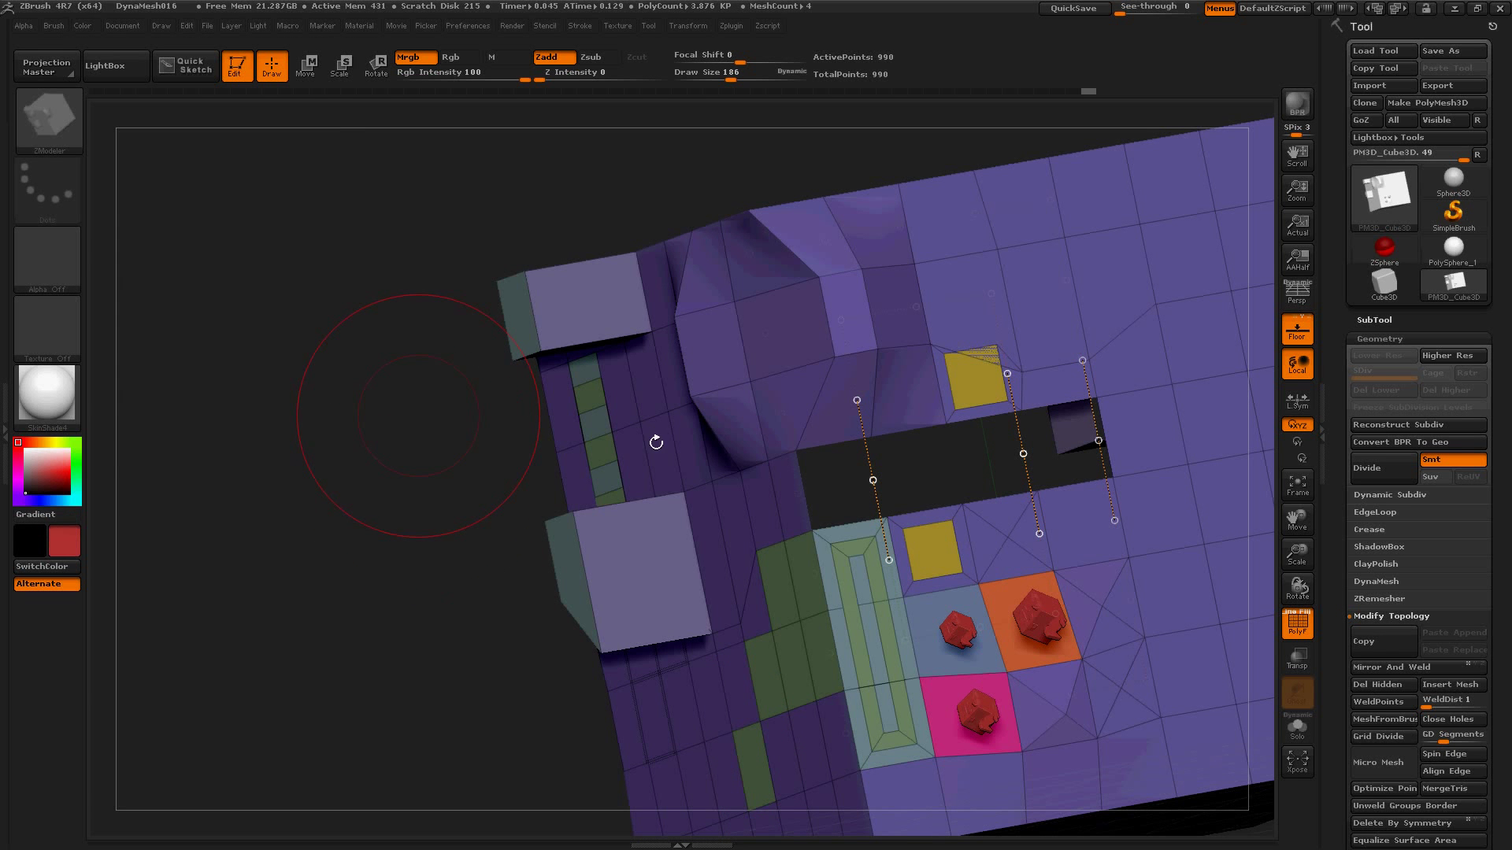
# Set the polygon action to QMesh with the Facing Front All target and pull out all front-facing polygons.
pyautogui.press('space')
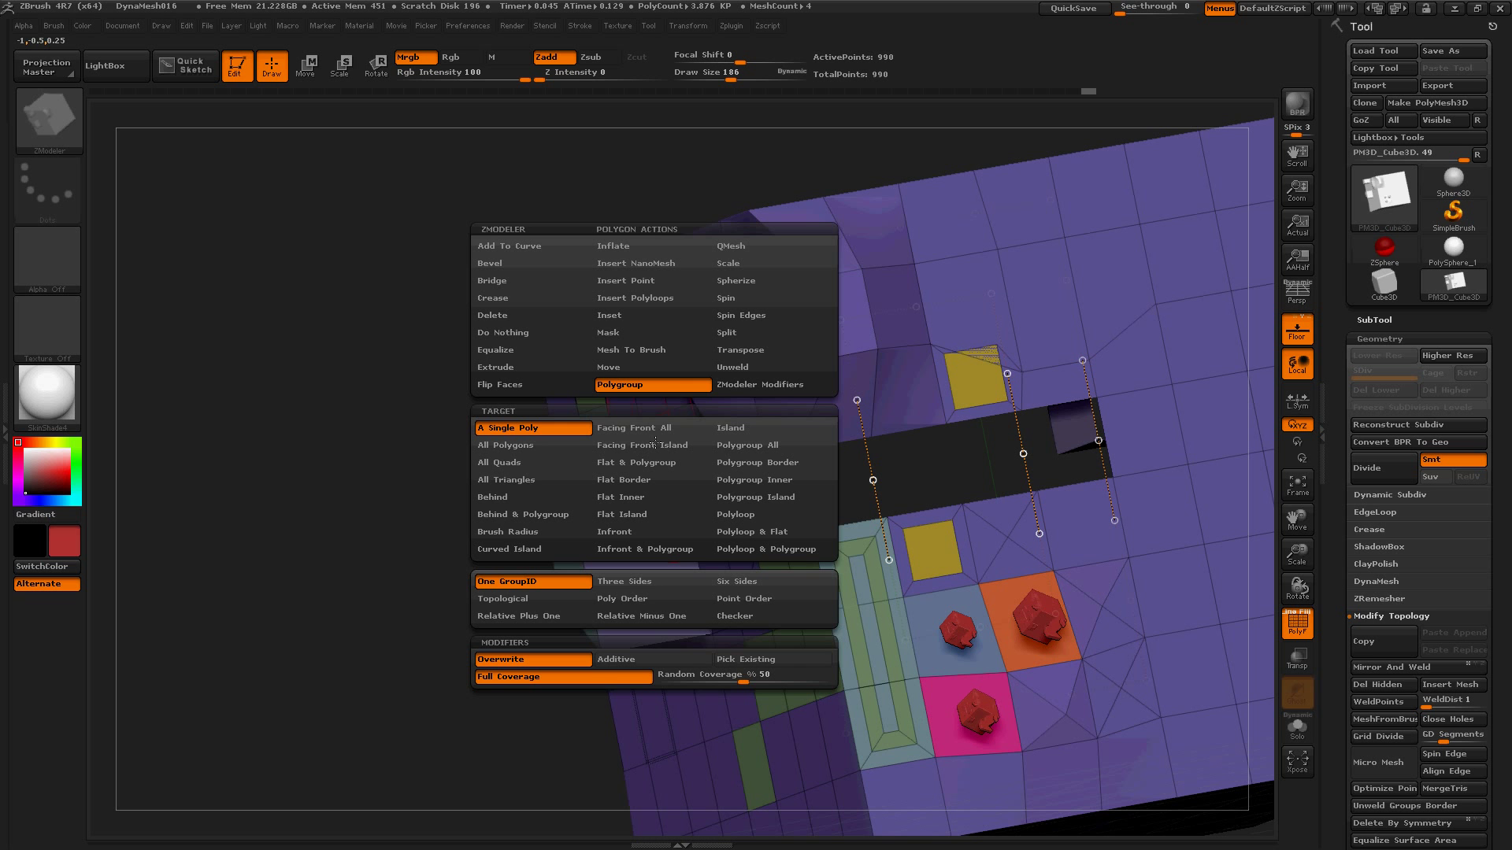
pyautogui.click(736, 250)
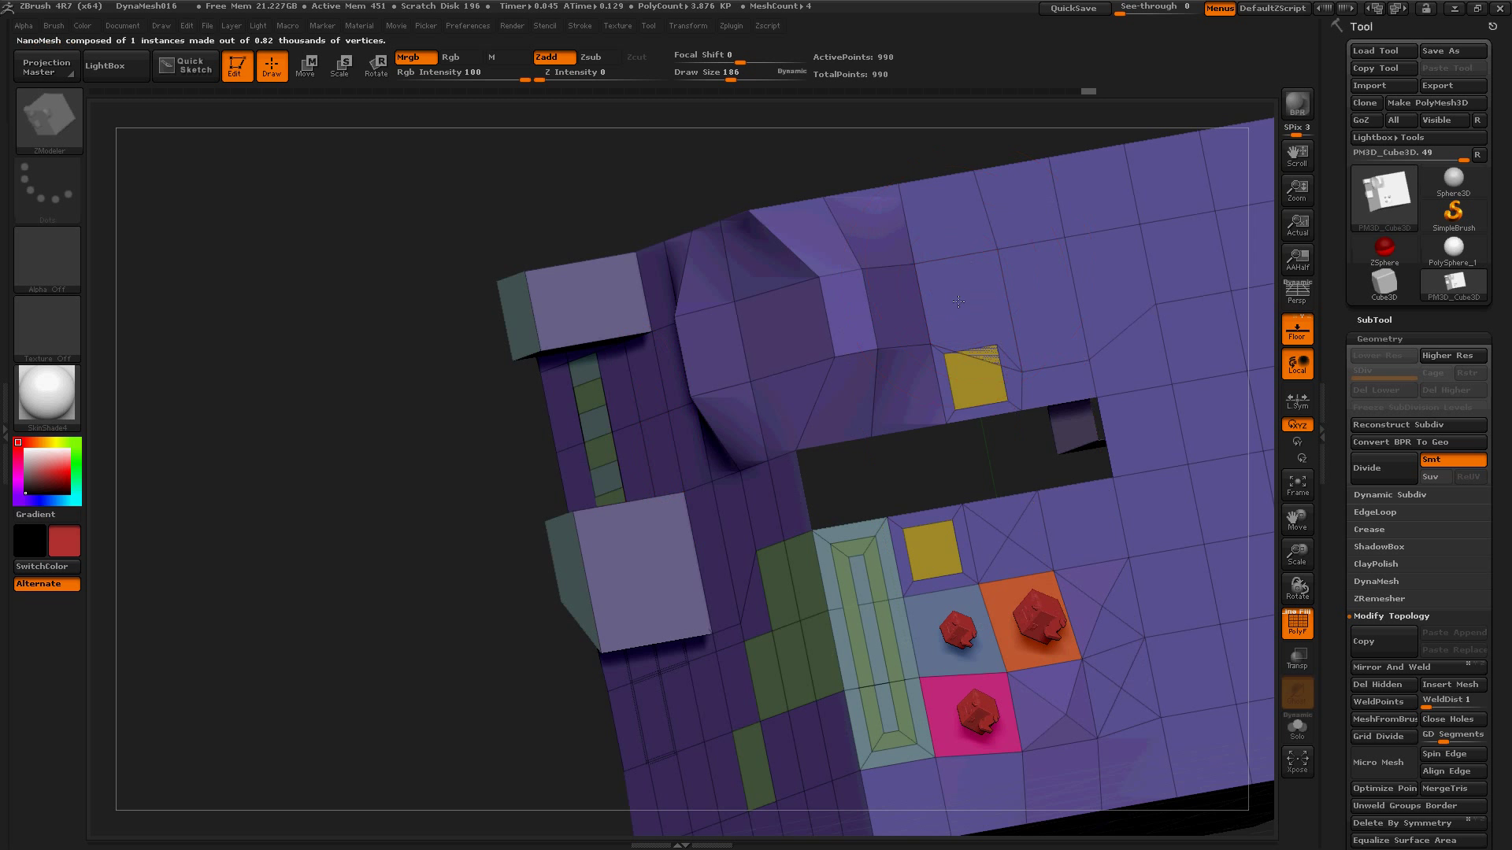
pyautogui.click(958, 302)
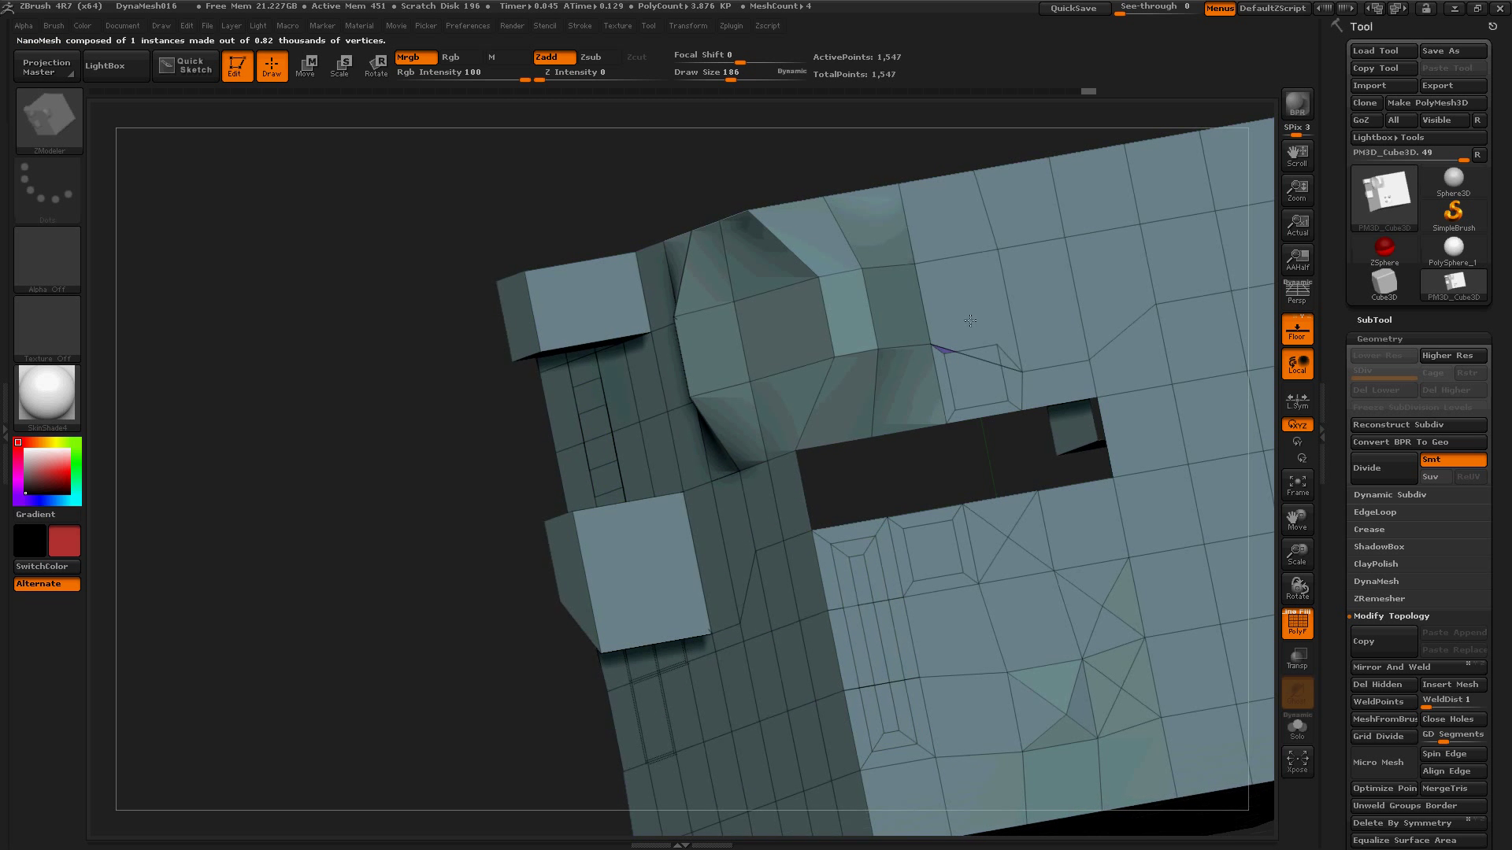
pyautogui.moveTo(970, 321)
pyautogui.mouseDown()
pyautogui.moveTo(987, 381)
pyautogui.moveTo(977, 303)
pyautogui.moveTo(1024, 260)
pyautogui.mouseUp()
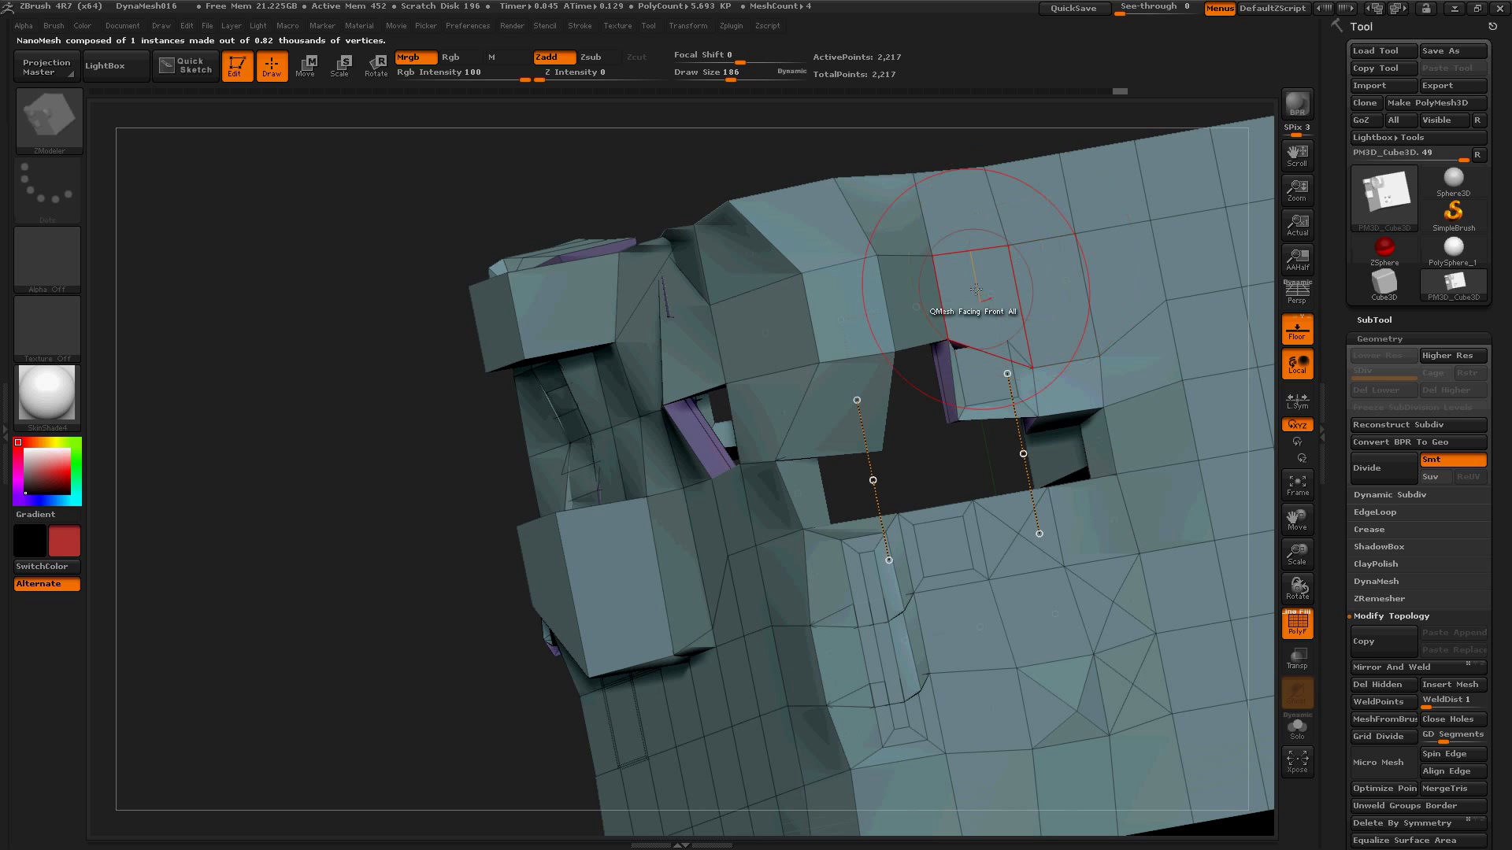
# Pull the front-facing polygons out further with QMesh, and return the cube to its clean early state in the undo history.
pyautogui.moveTo(1009, 266); pyautogui.dragTo(1016, 262)
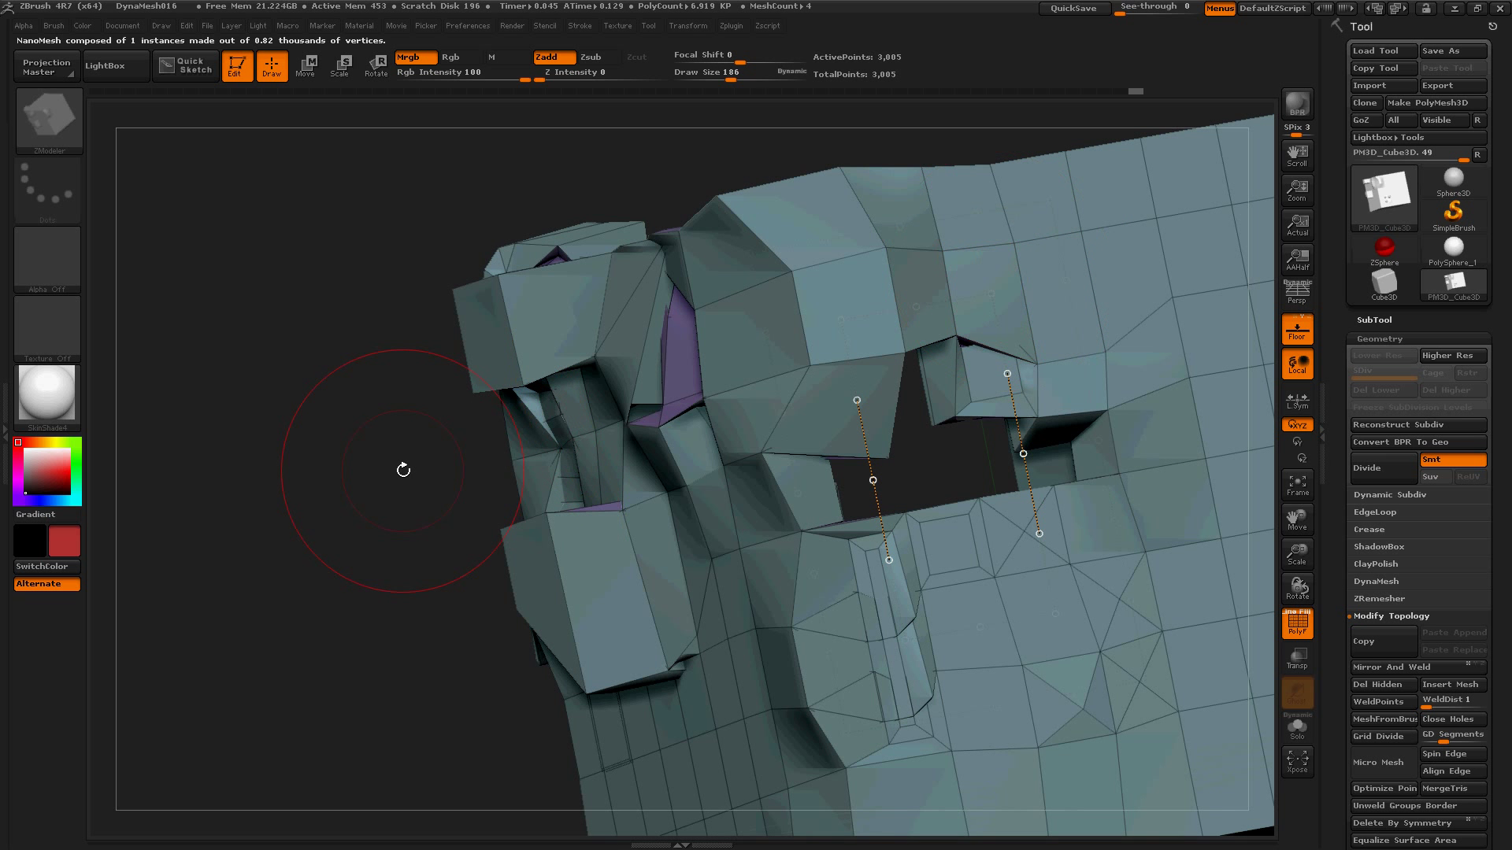
pyautogui.press('ctrl')
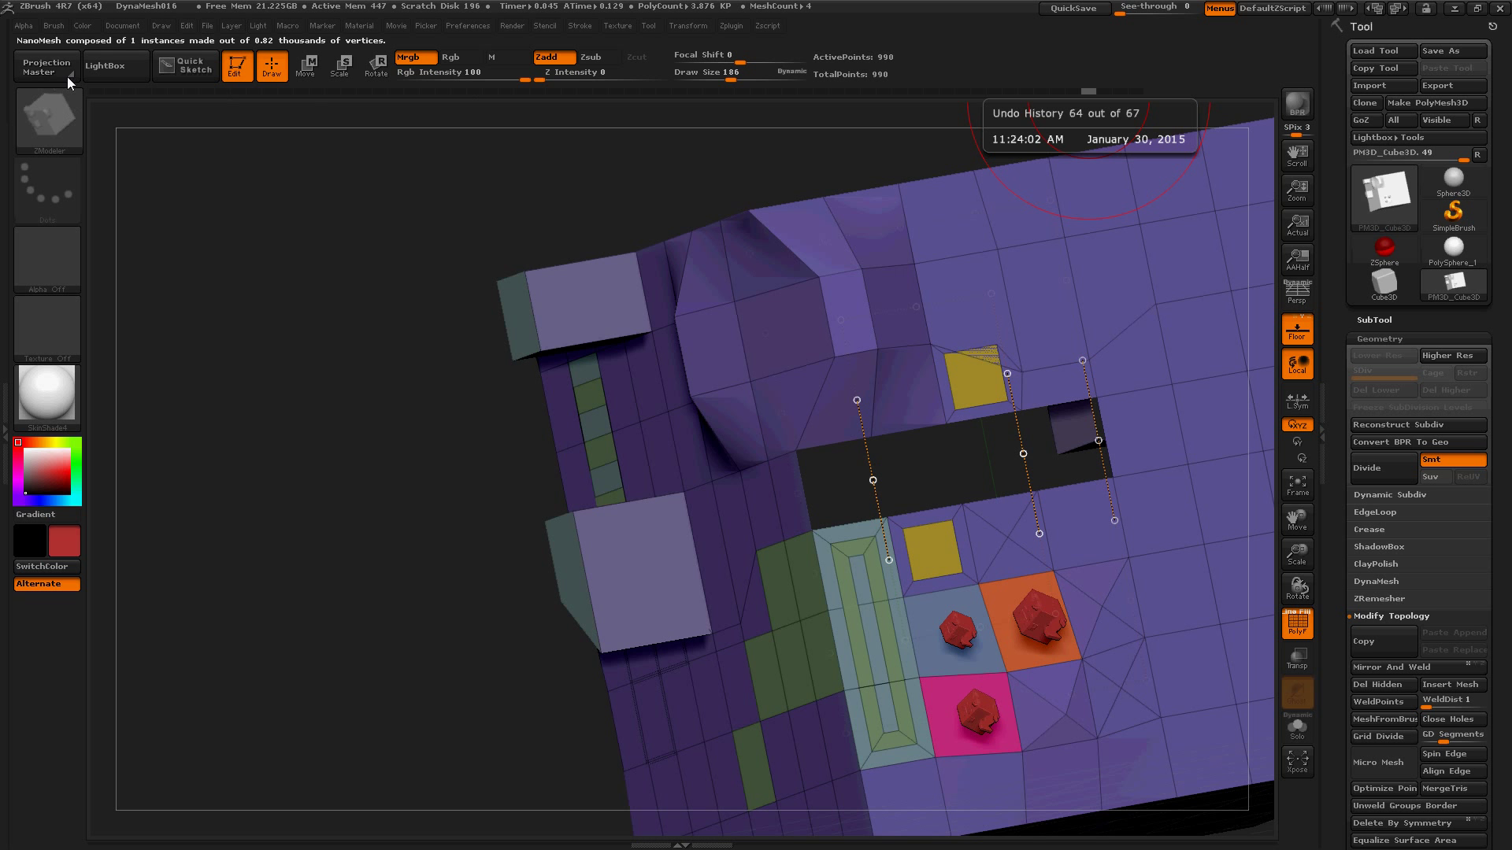
pyautogui.click(115, 92)
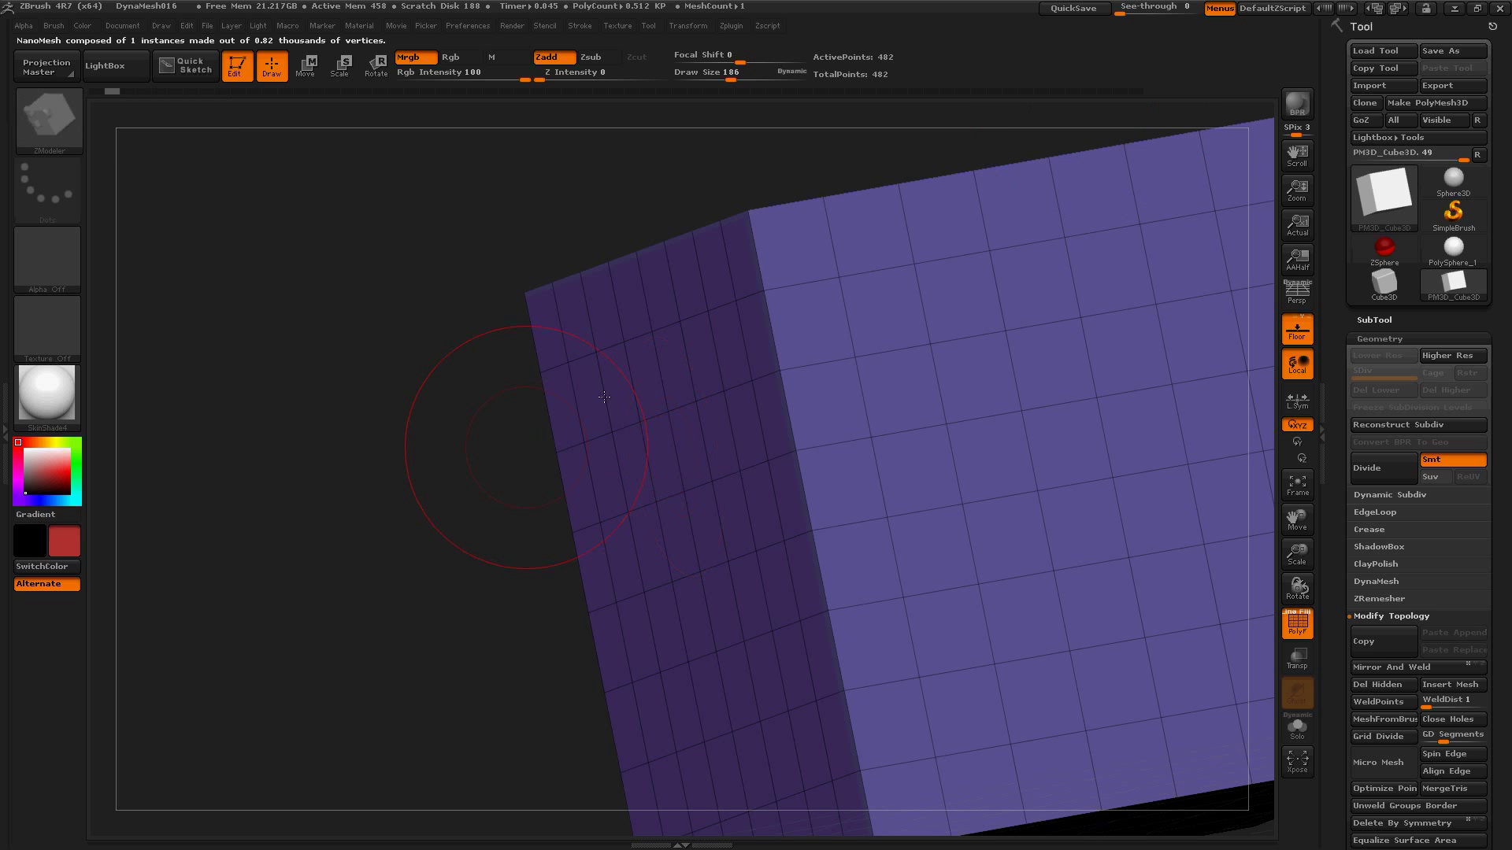
# Set the polygon action to Scale on a single poly, enlarge a polygon near the front face's upper corner, and undo the scaling.
pyautogui.press('space')
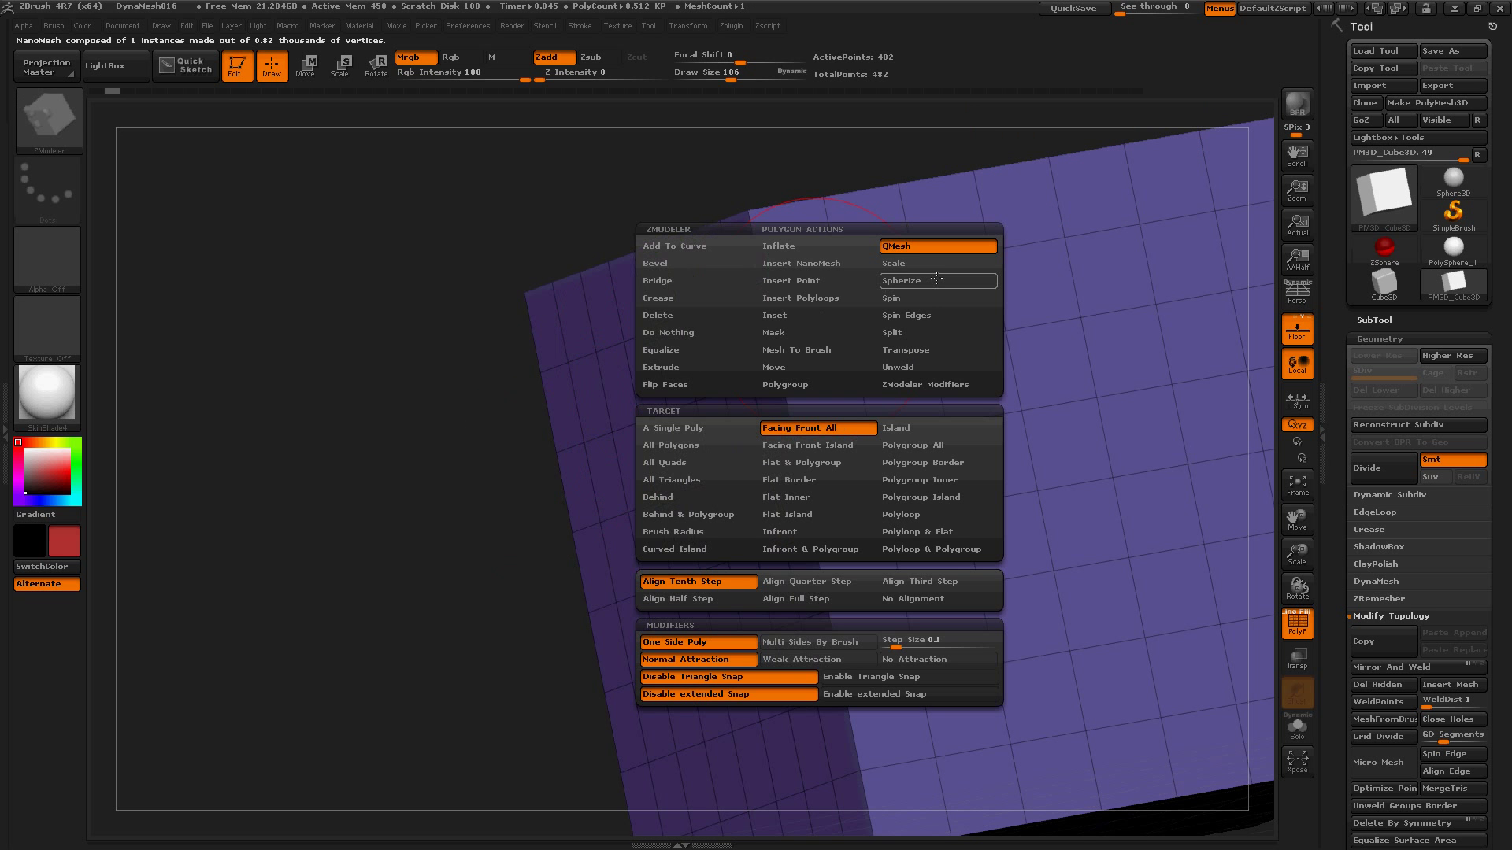
pyautogui.click(911, 263)
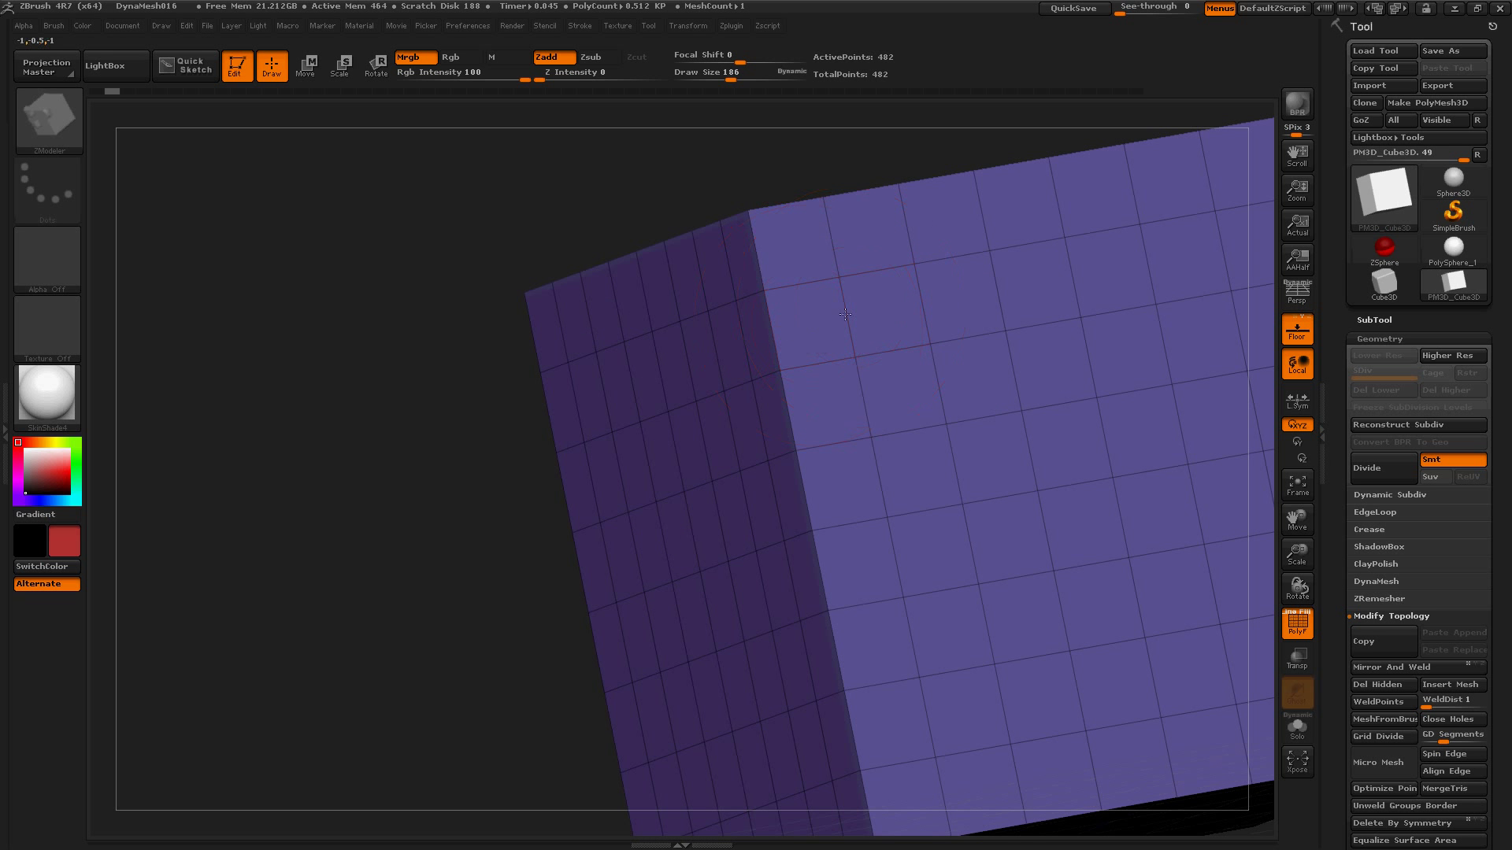
pyautogui.moveTo(877, 295); pyautogui.dragTo(893, 288)
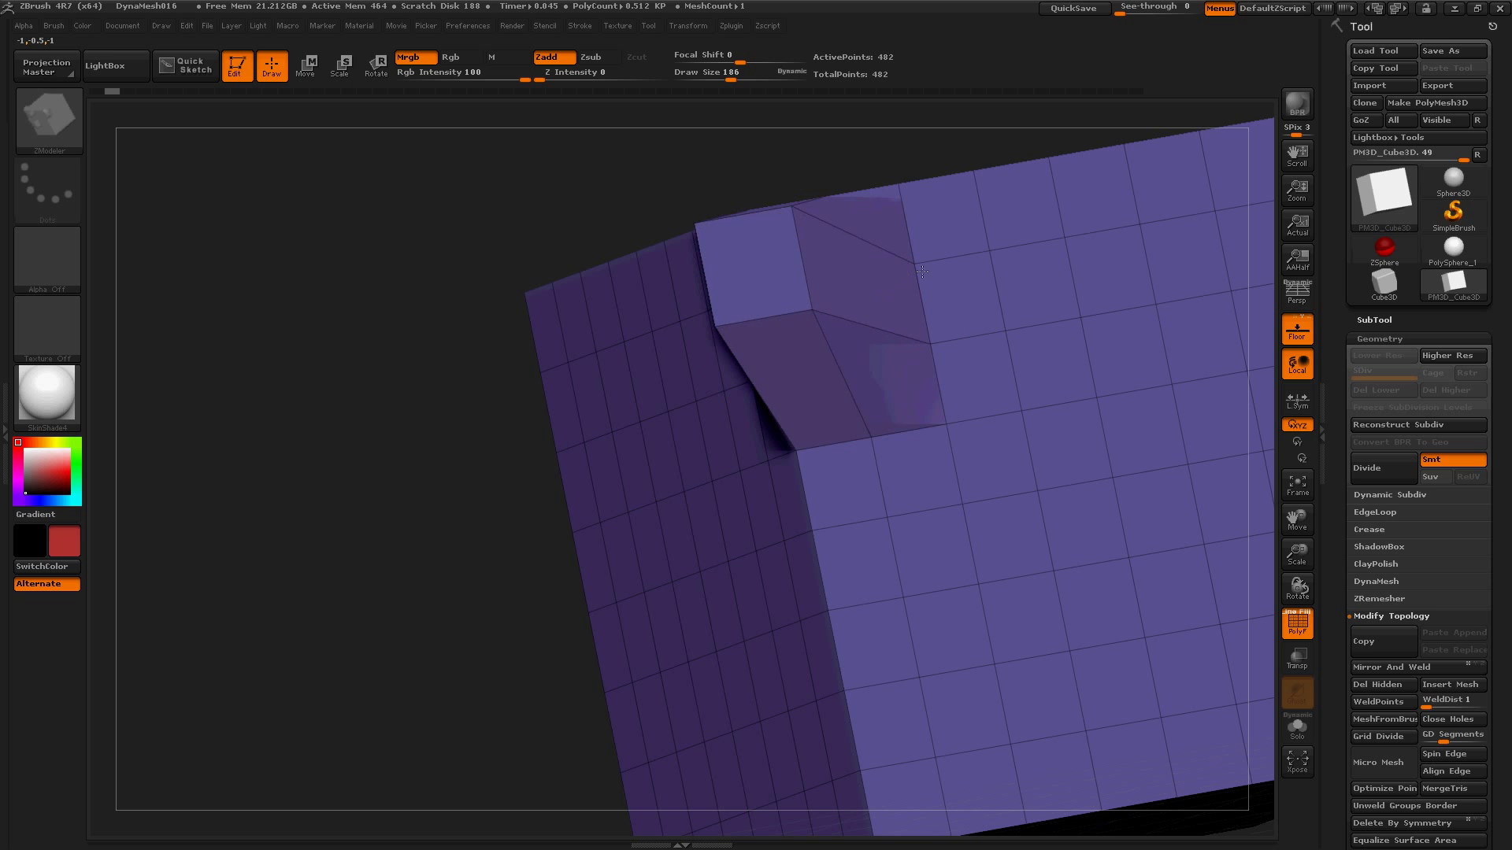
pyautogui.moveTo(955, 249); pyautogui.dragTo(1032, 198)
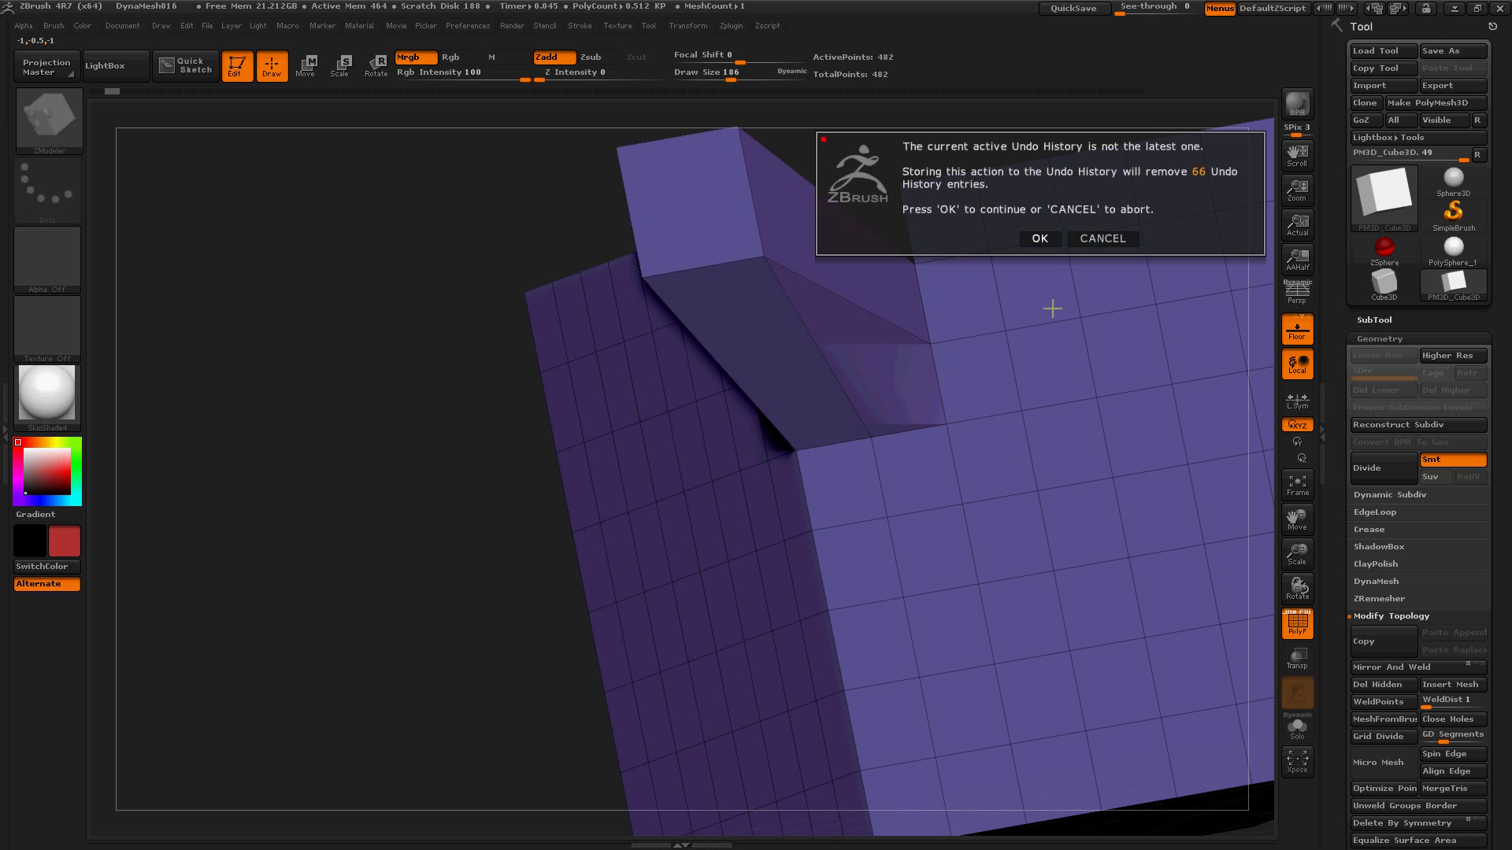
pyautogui.click(1040, 238)
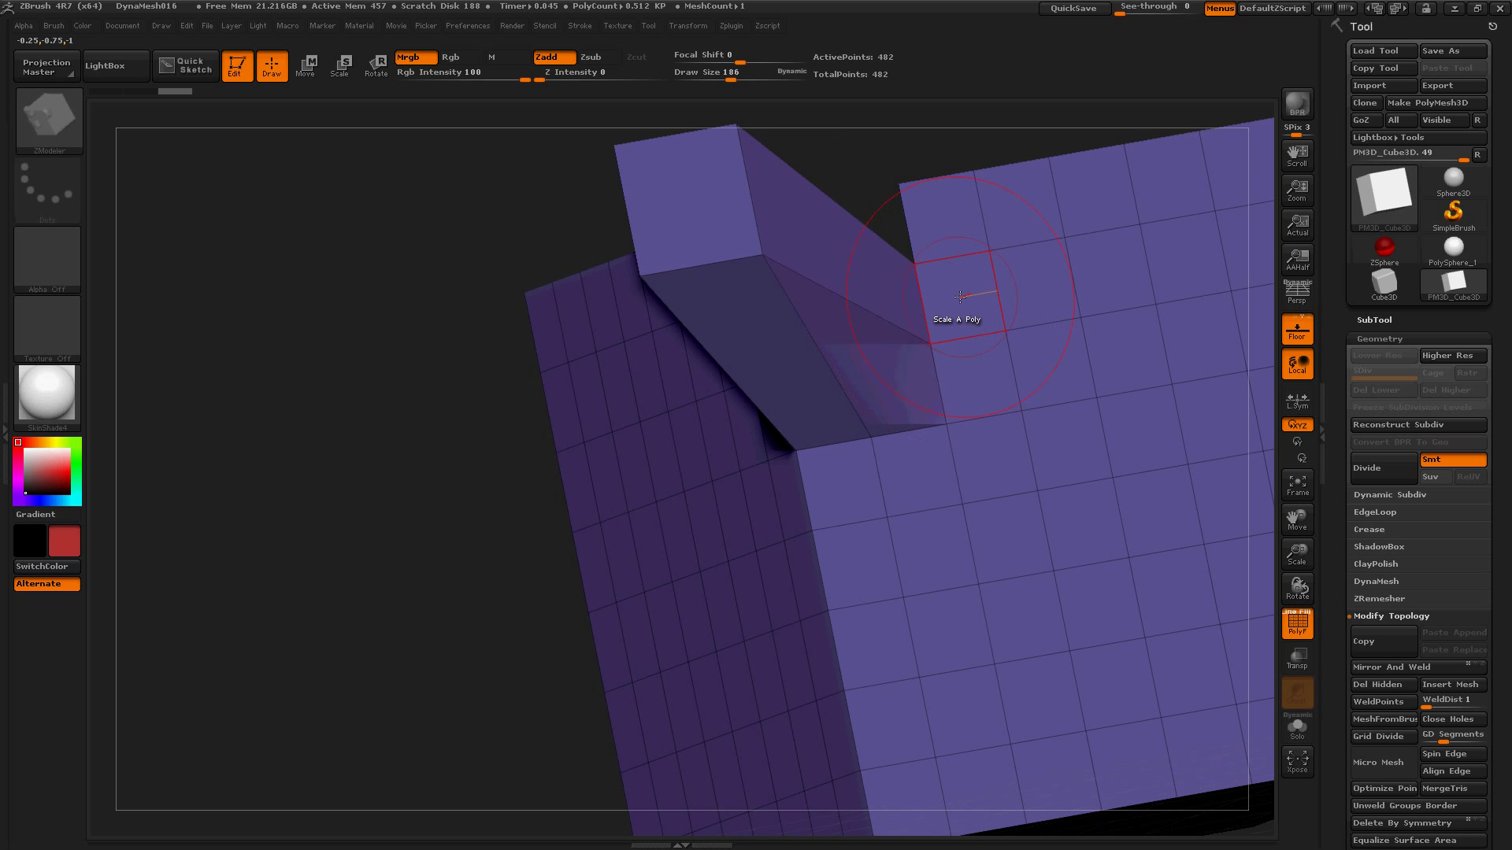
pyautogui.hotkey('ctrl', 'z')
# Set the polygon action to Spherize and slide a horizontal edge slightly upward in the middle of the front face.
pyautogui.press('space')
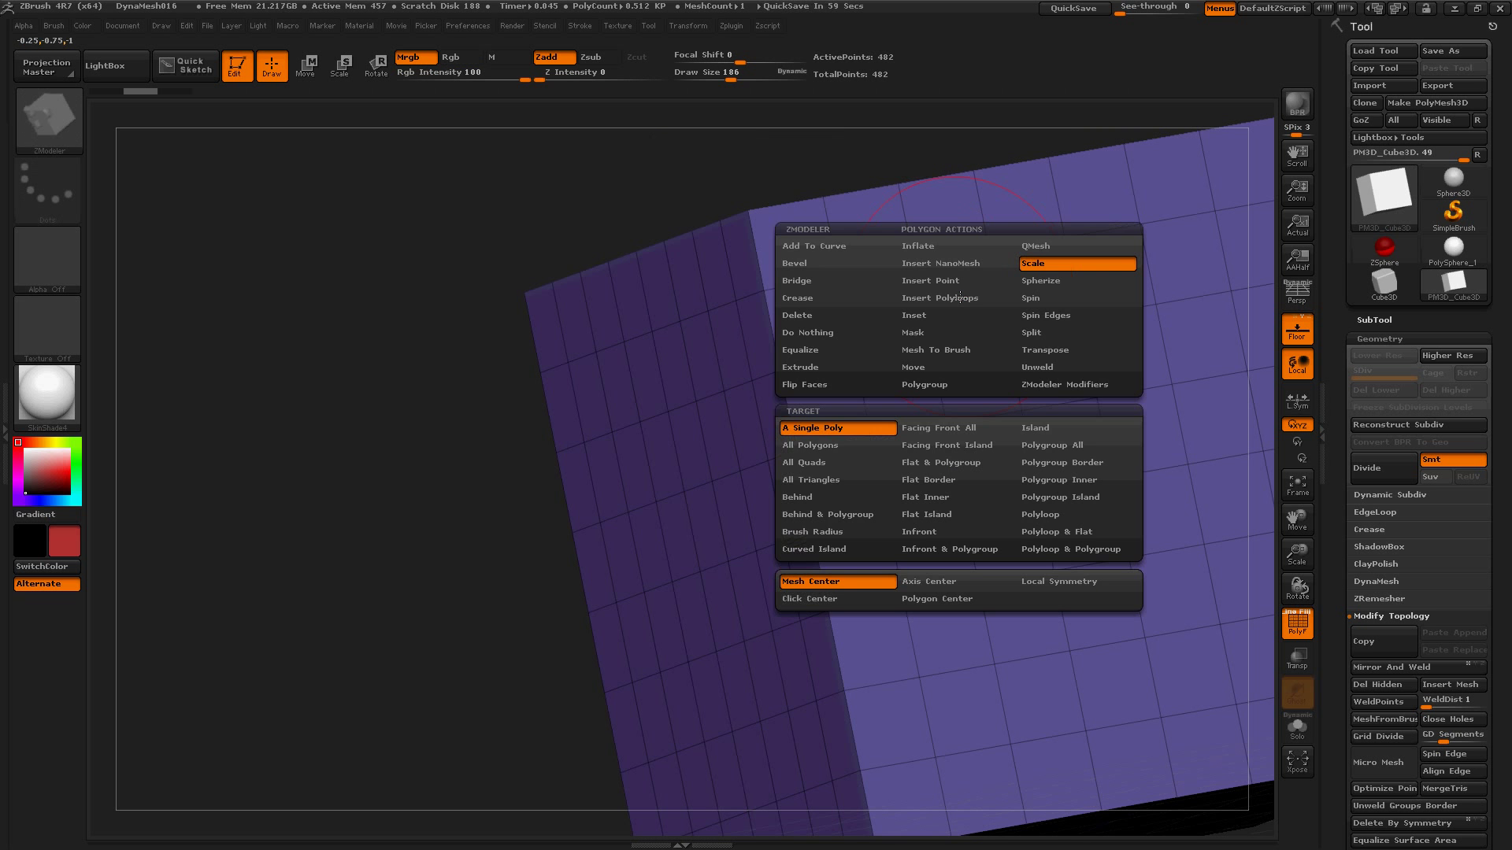
pyautogui.click(1050, 282)
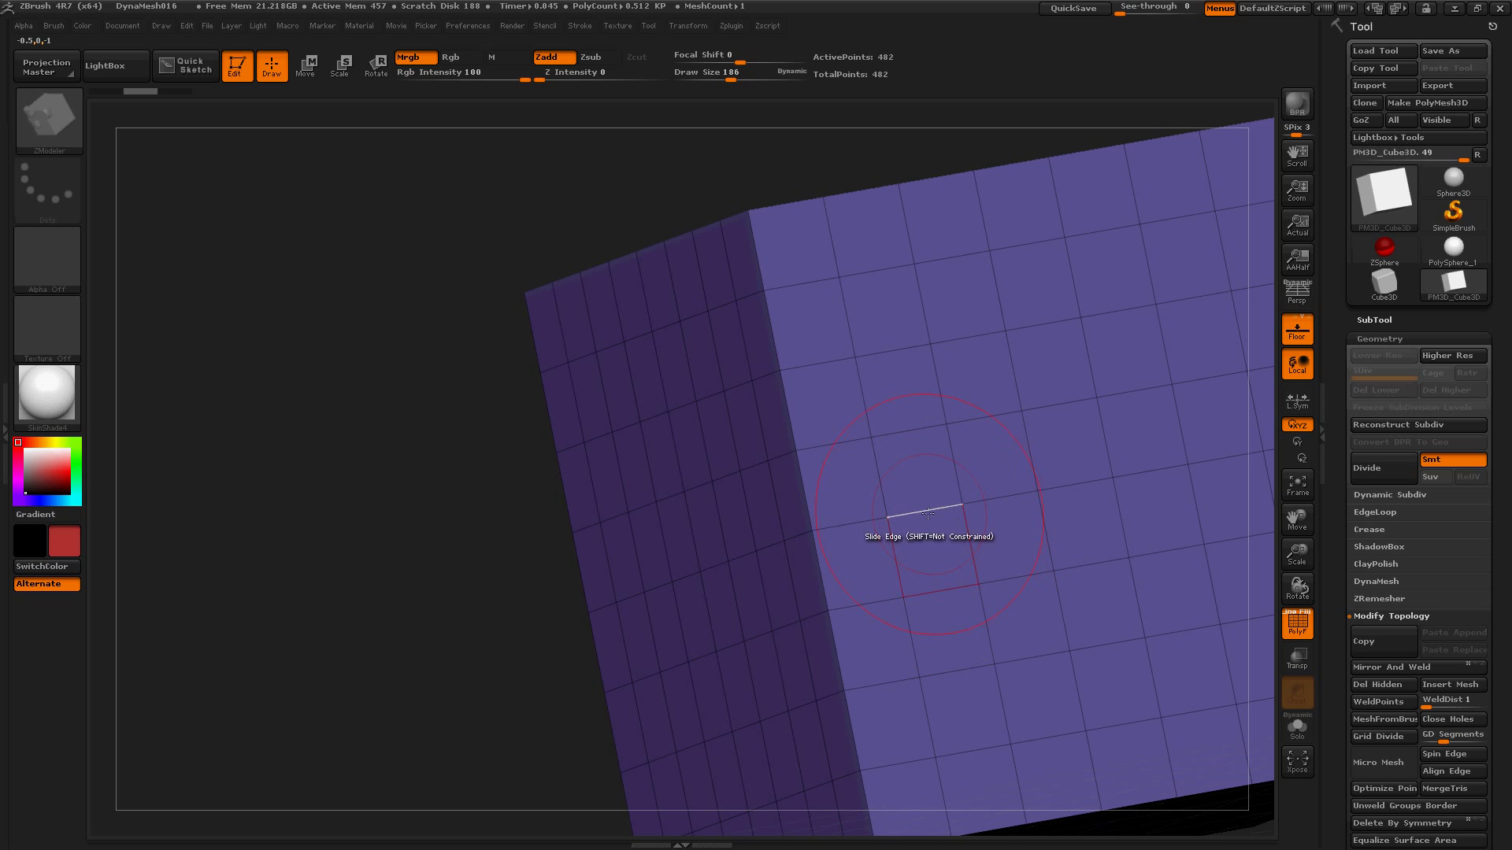
pyautogui.moveTo(935, 516); pyautogui.dragTo(941, 500)
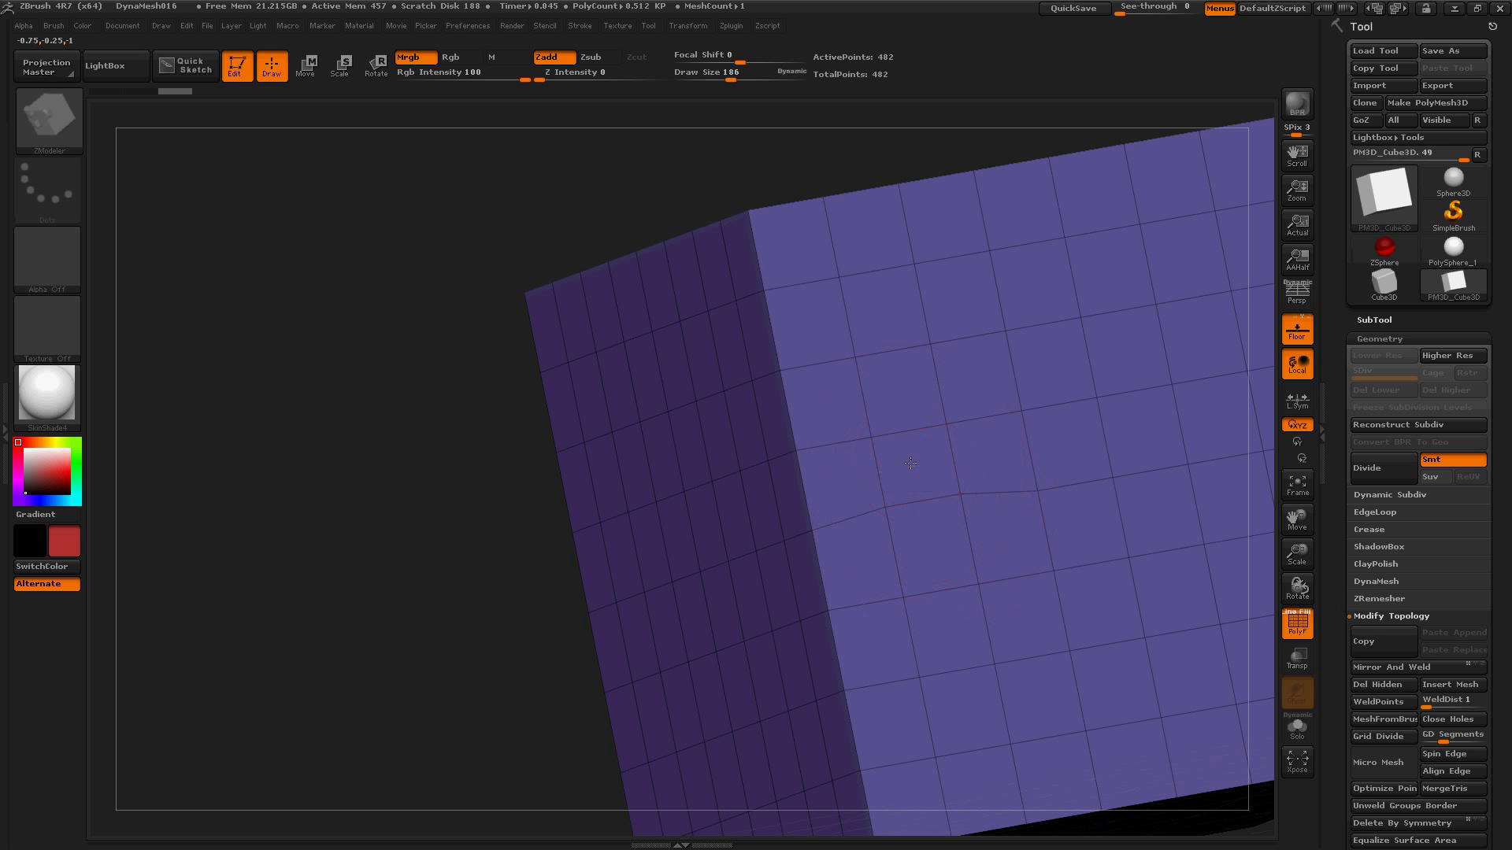
# Set the polygon action to Spin on a single poly, spin a polygon on the front face, and undo the spin.
pyautogui.press('space')
pyautogui.click(980, 299)
pyautogui.click(991, 299)
pyautogui.moveTo(991, 299); pyautogui.dragTo(1267, 246)
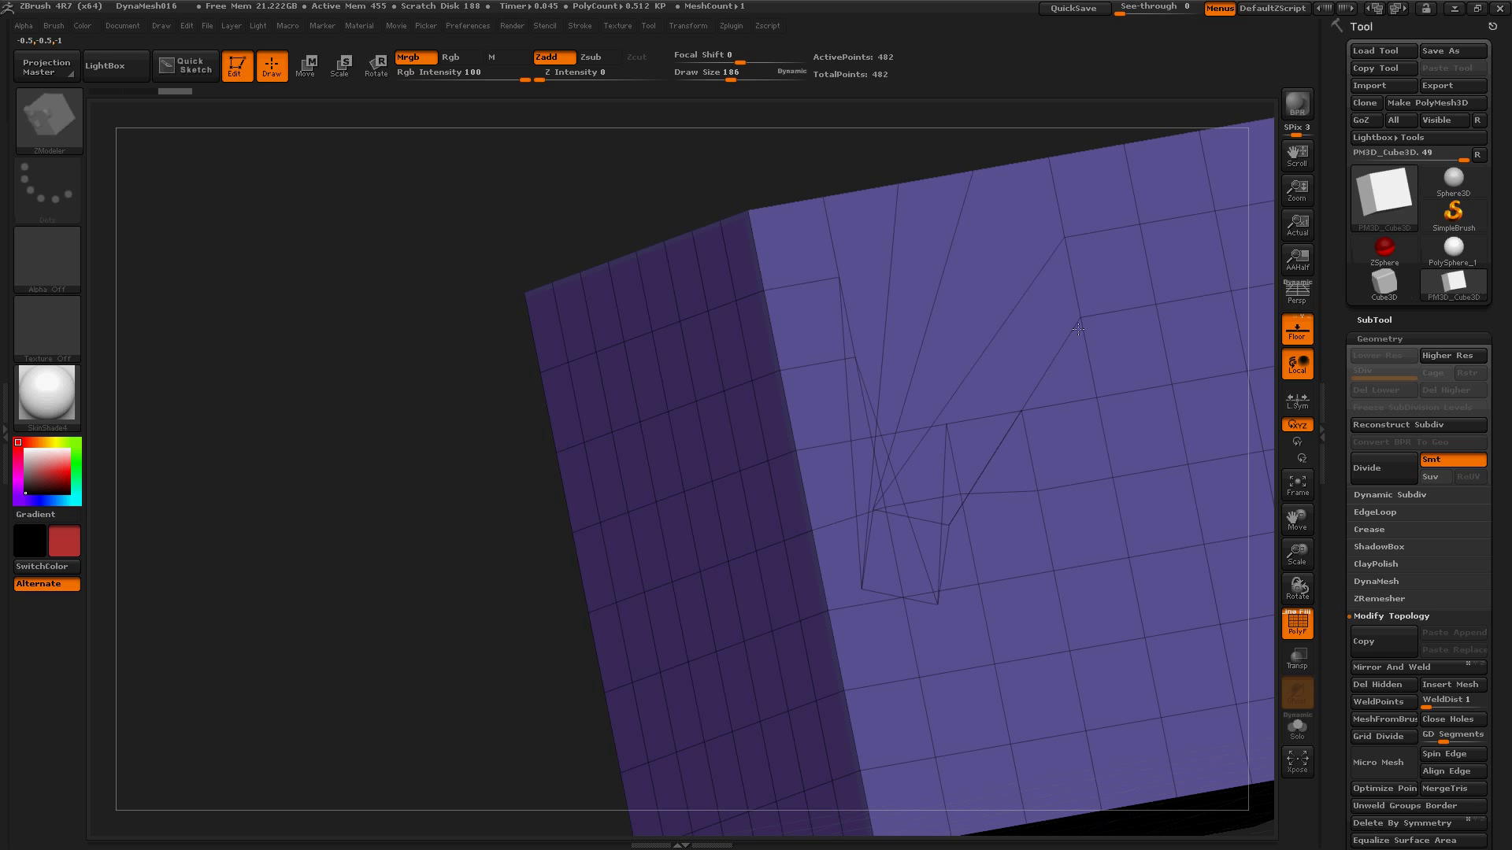
pyautogui.hotkey('ctrl', 'z')
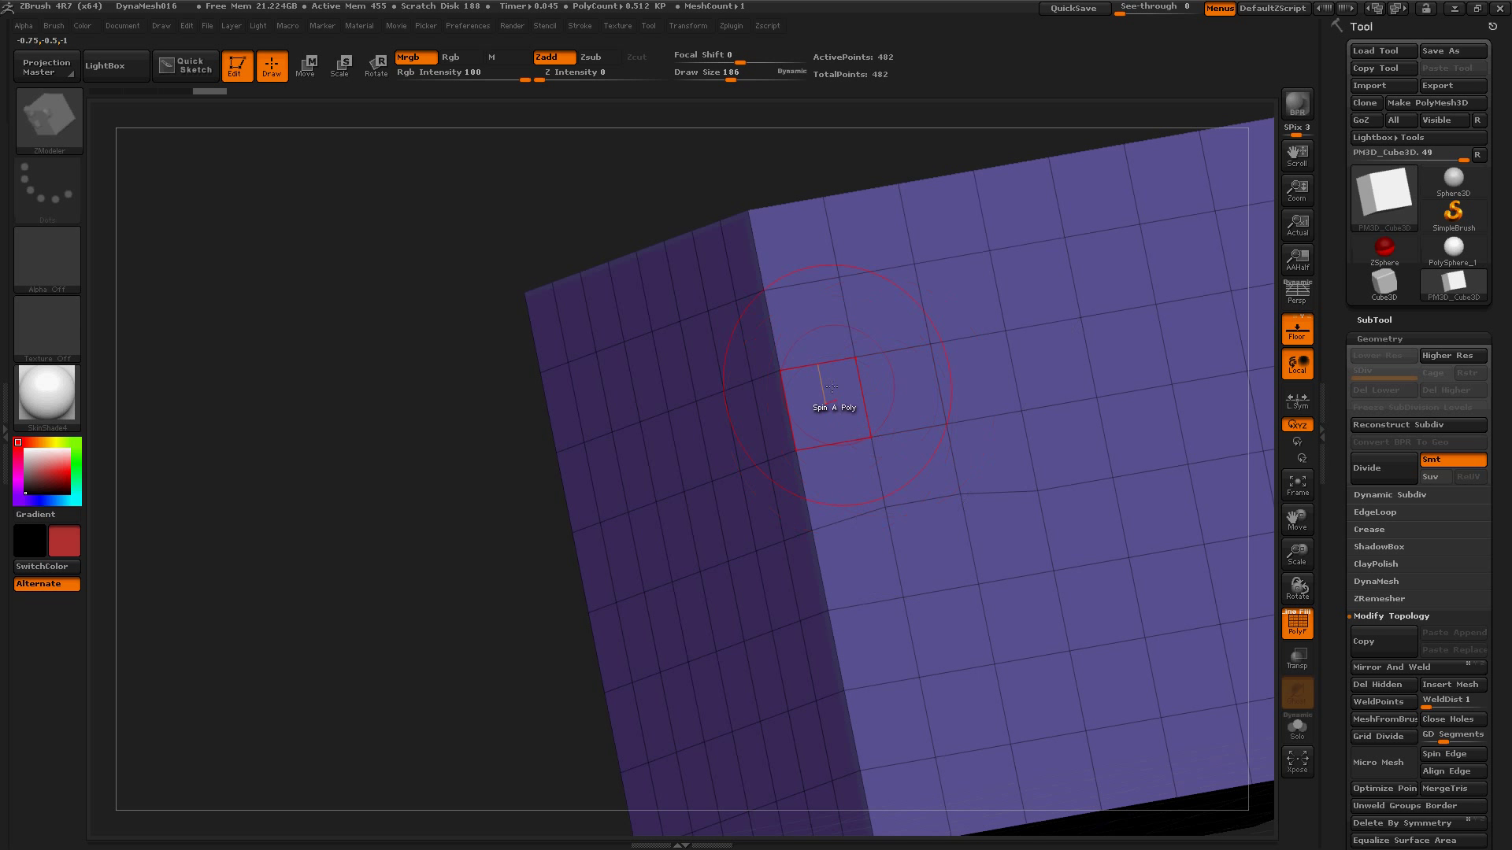
# Set the polygon action to Spin Edges, twist polygons on the front and side faces, and undo both changes.
pyautogui.press('space')
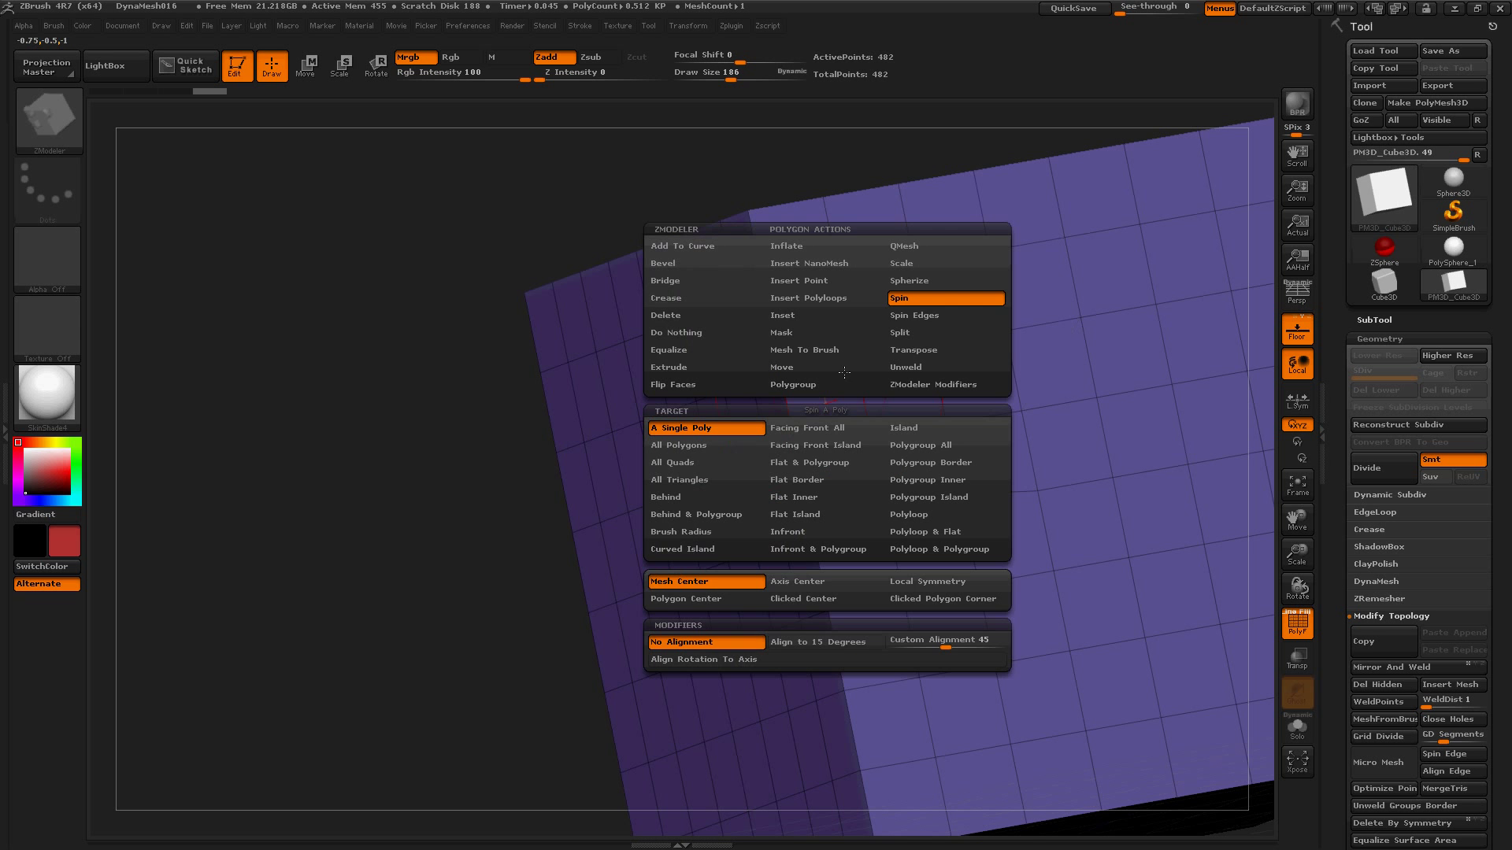
pyautogui.click(906, 315)
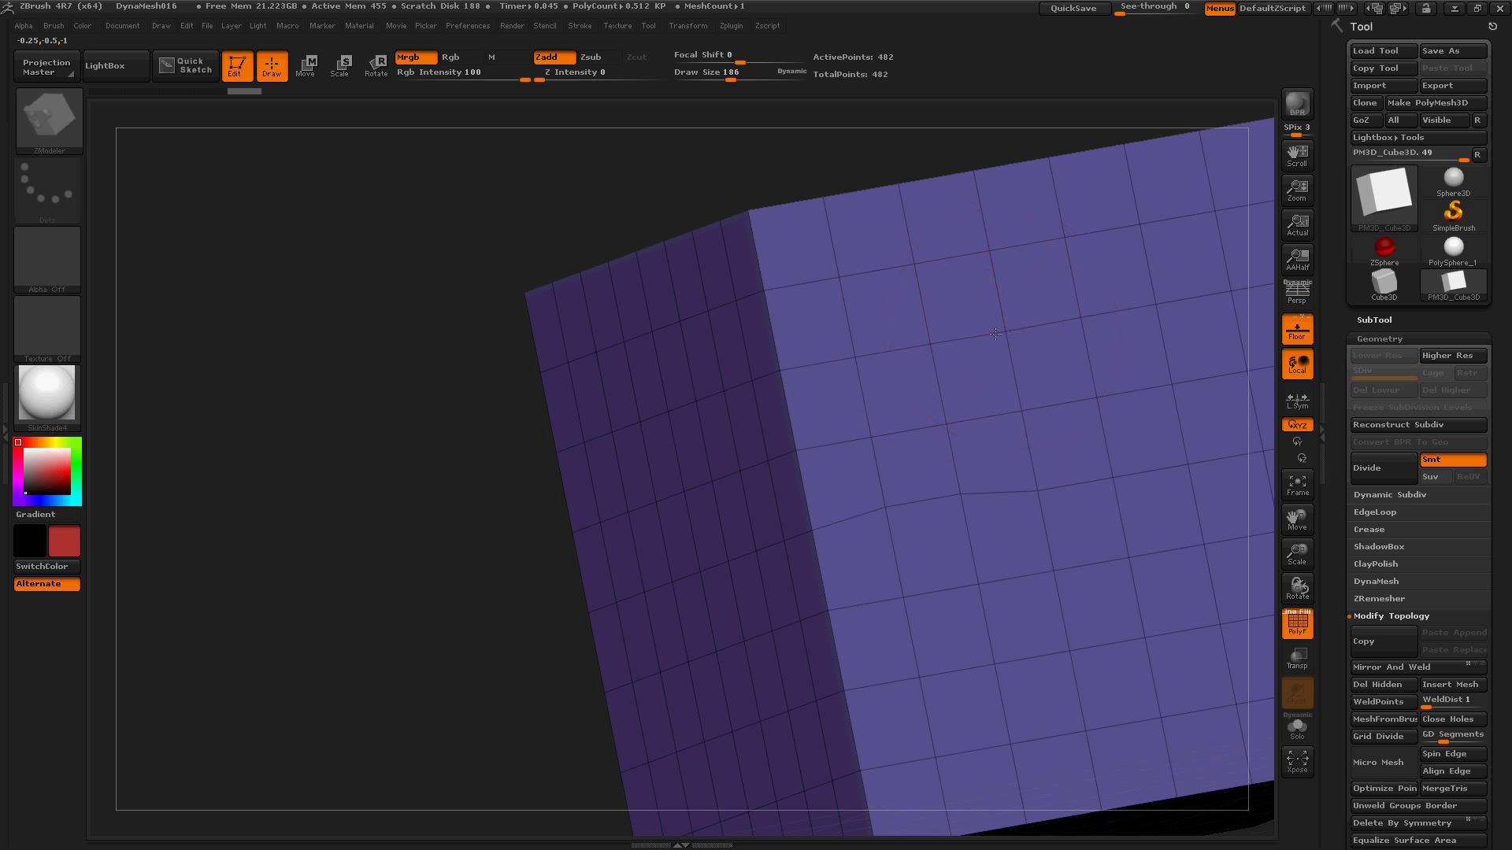
pyautogui.moveTo(974, 337); pyautogui.dragTo(805, 400)
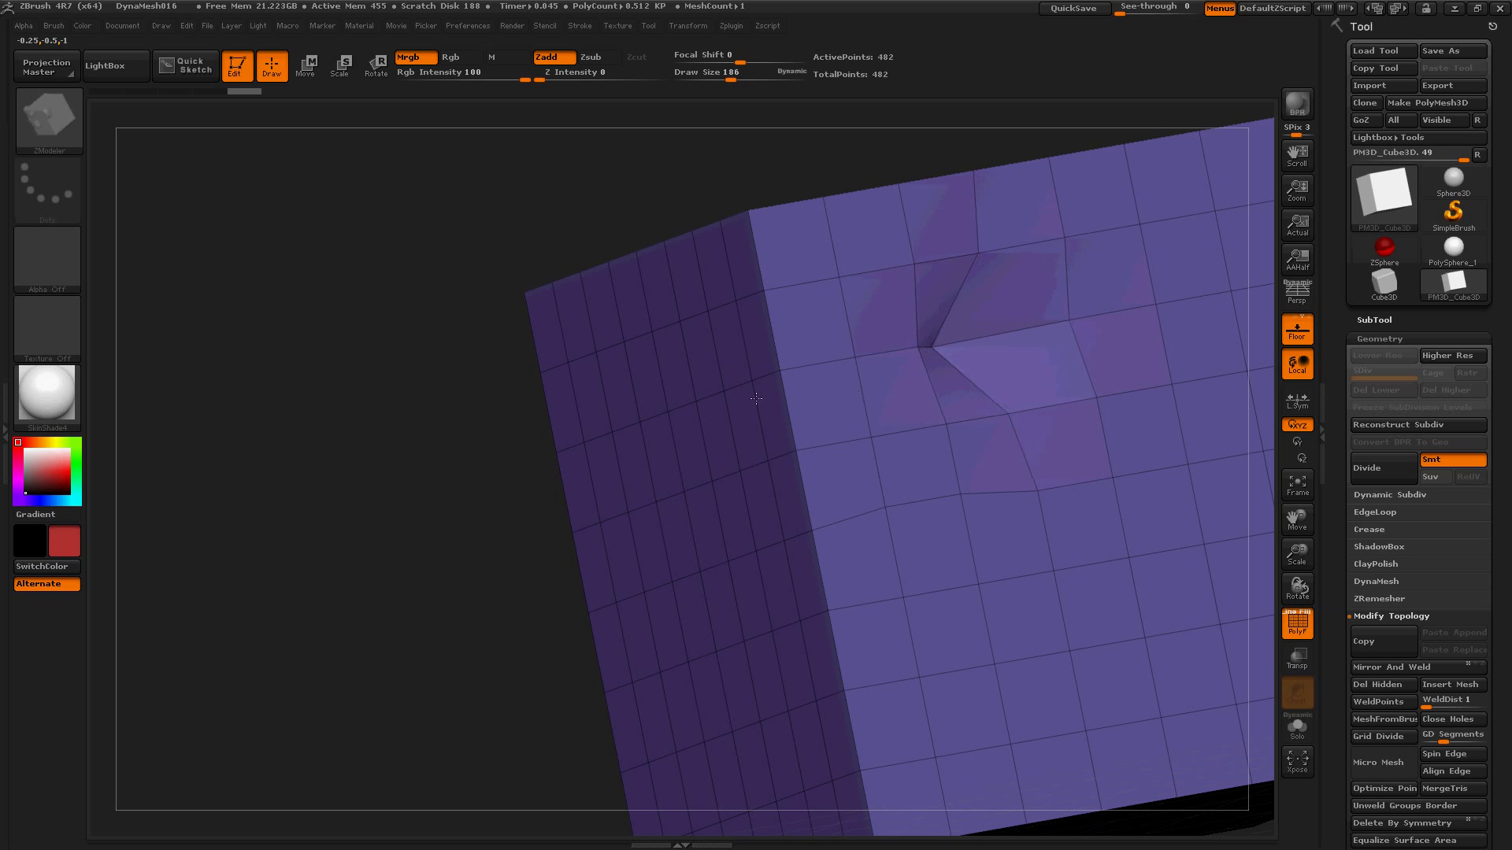
pyautogui.moveTo(661, 374); pyautogui.dragTo(646, 370)
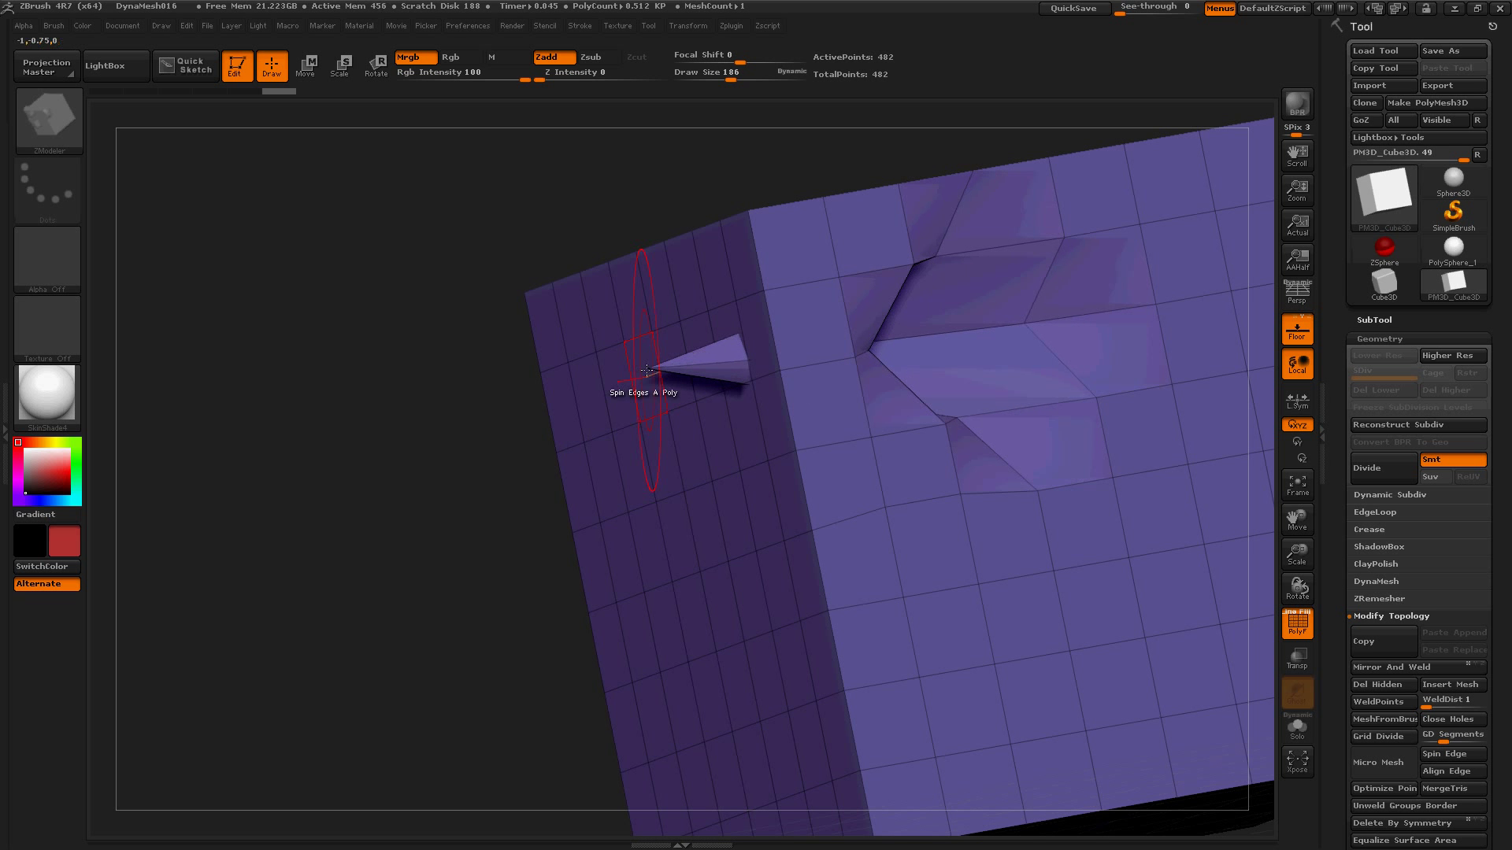
pyautogui.hotkey('ctrl', 'z')
pyautogui.hotkey('ctrl', 'z')
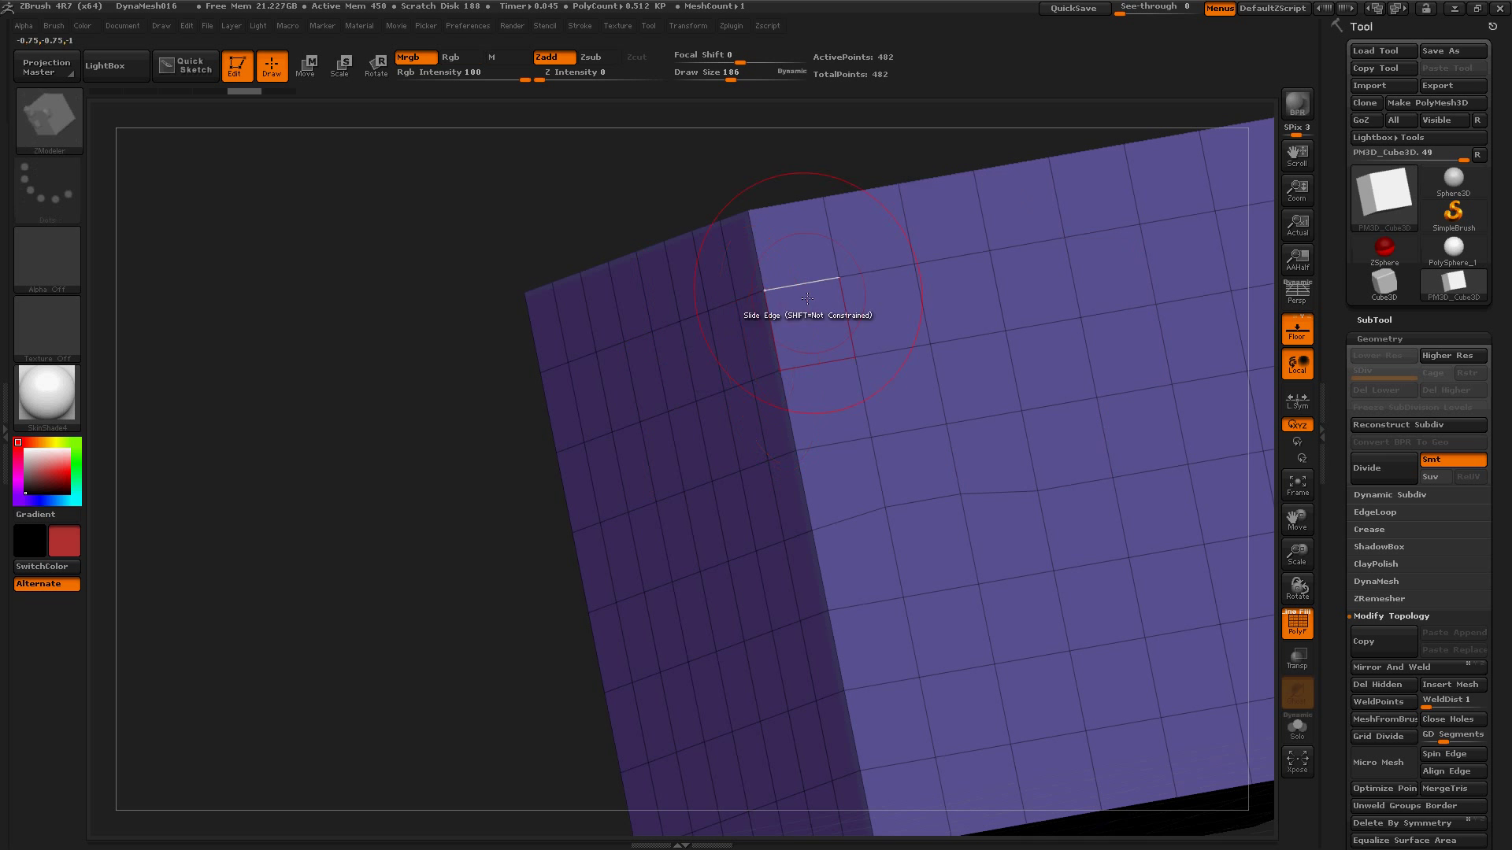
# Set the polygon action to Split and split several polygons across the upper area of the front face, some of them repeatedly.
pyautogui.press('space')
pyautogui.click(885, 332)
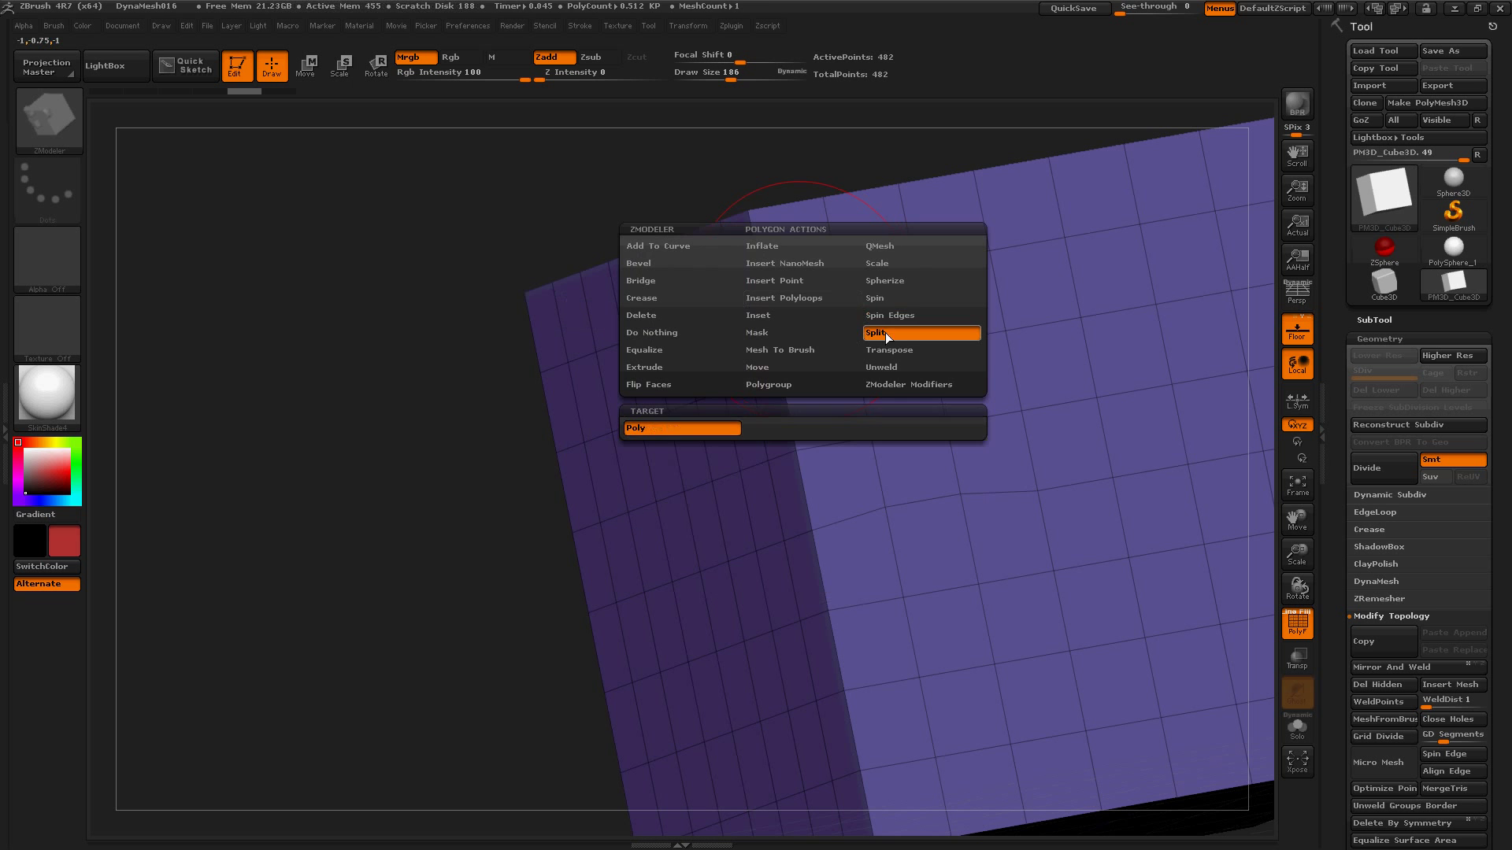
pyautogui.click(917, 453)
pyautogui.click(977, 377)
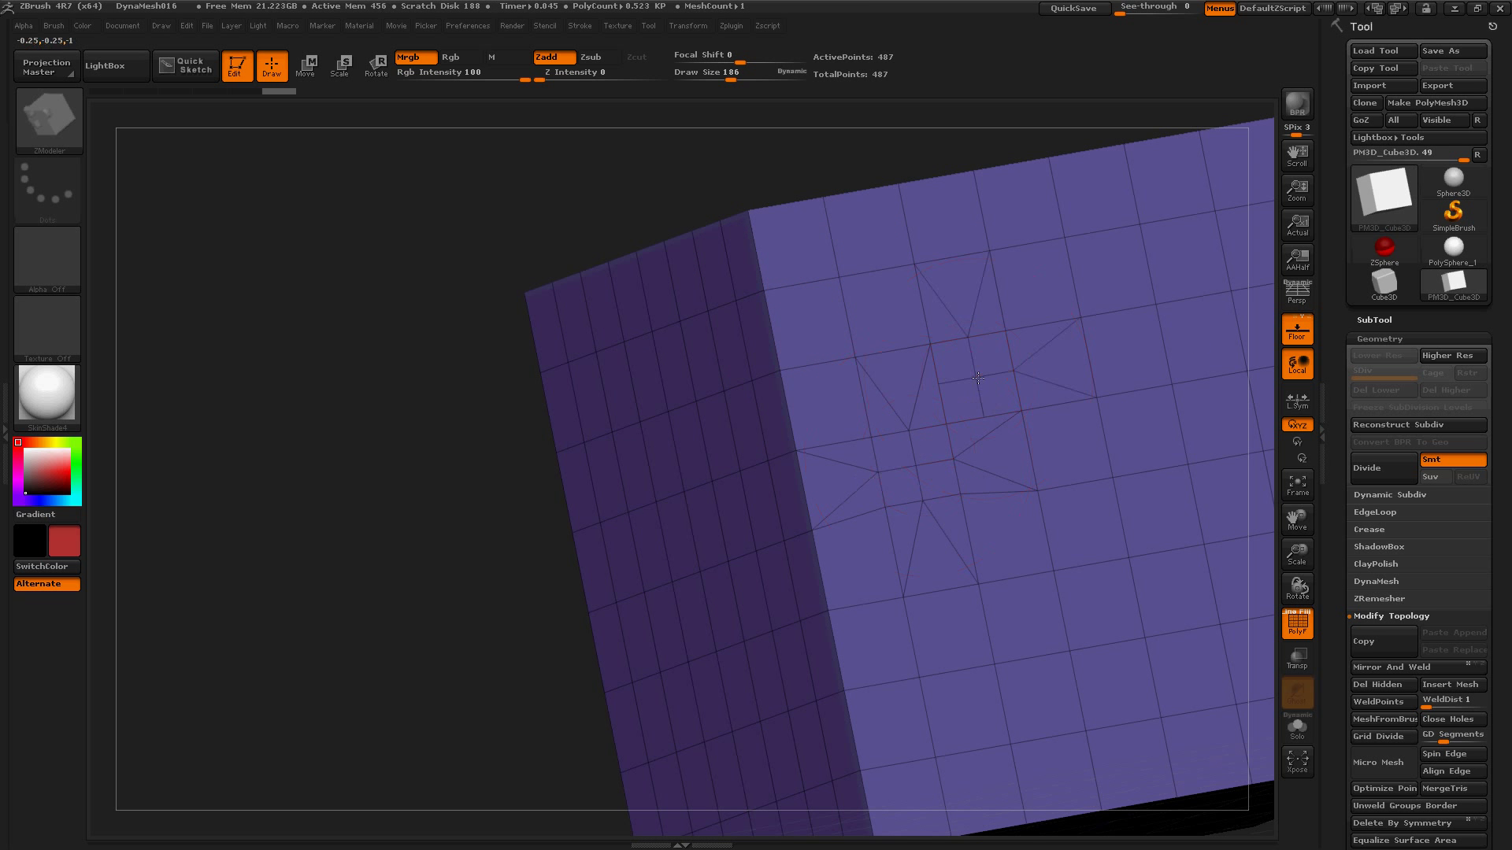
pyautogui.click(828, 429)
pyautogui.click(873, 303)
pyautogui.click(873, 303)
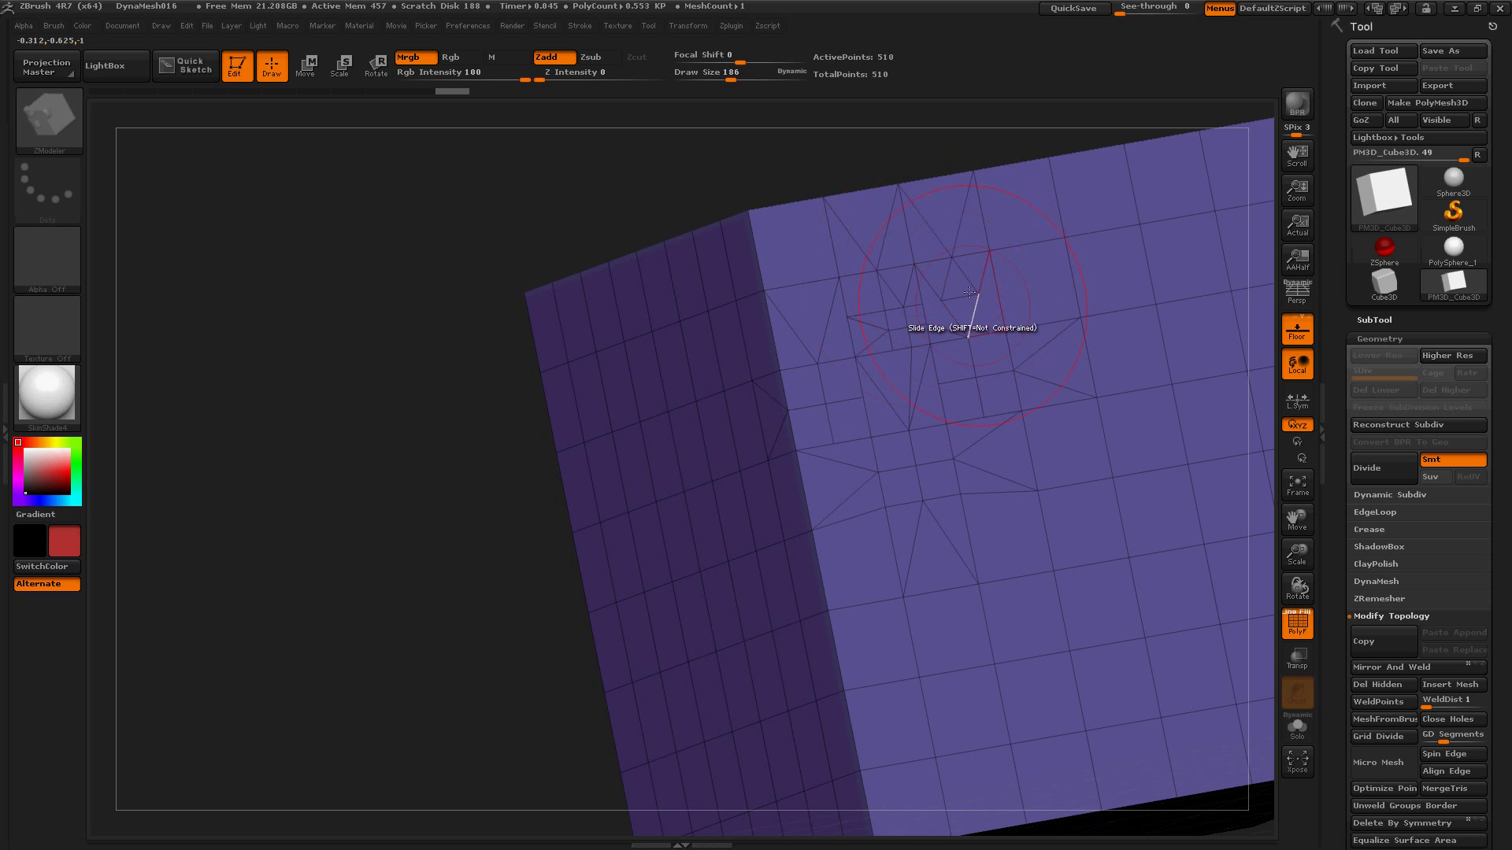
pyautogui.click(956, 291)
pyautogui.click(956, 282)
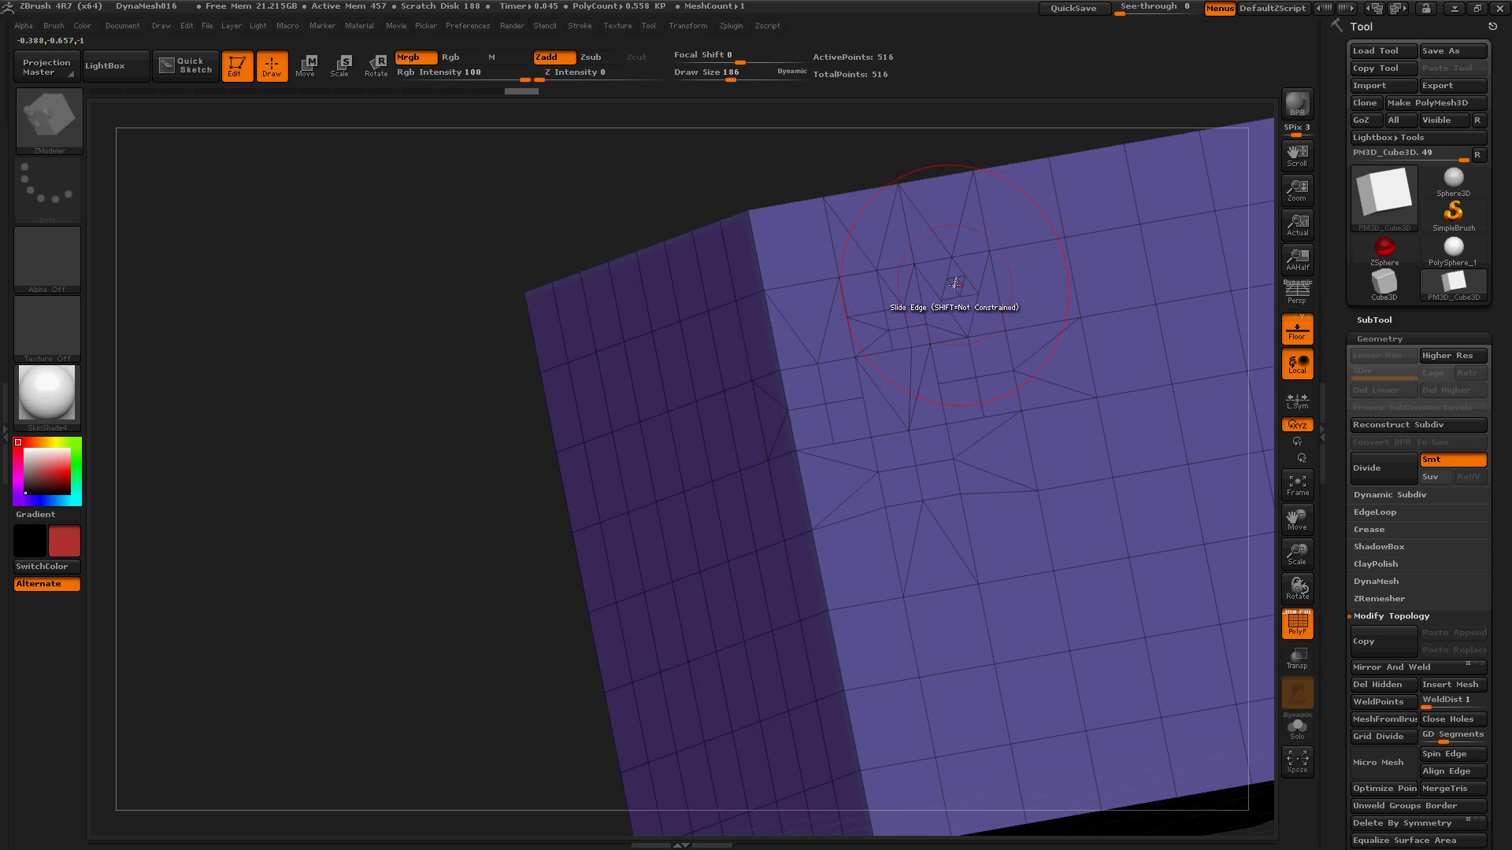
pyautogui.click(1021, 302)
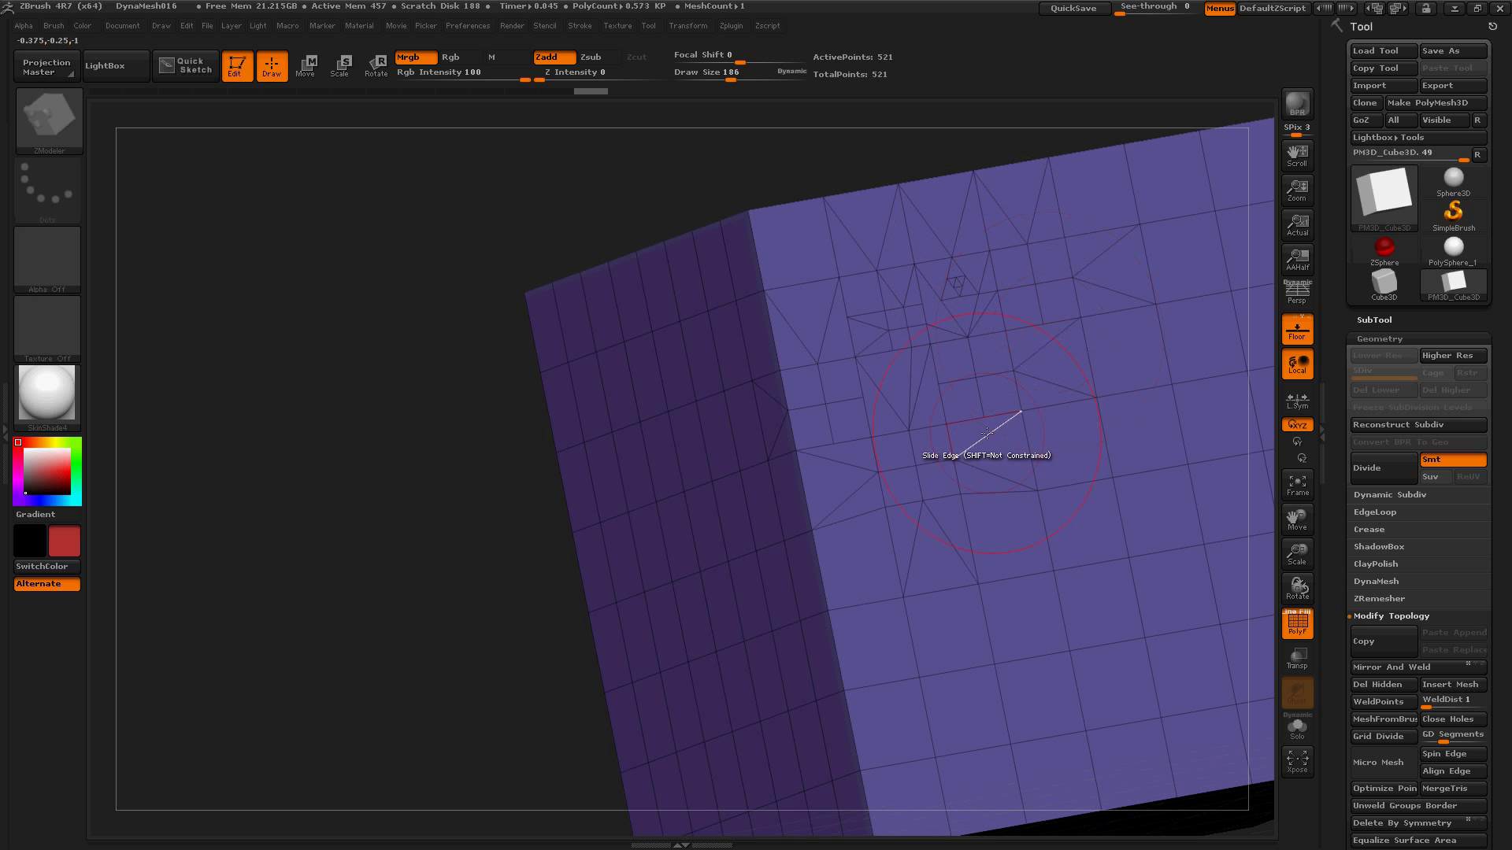
# Set the edge action to Spin, spin an edge beside the split front-face polygons, and split the small polygons next to it.
pyautogui.press('space')
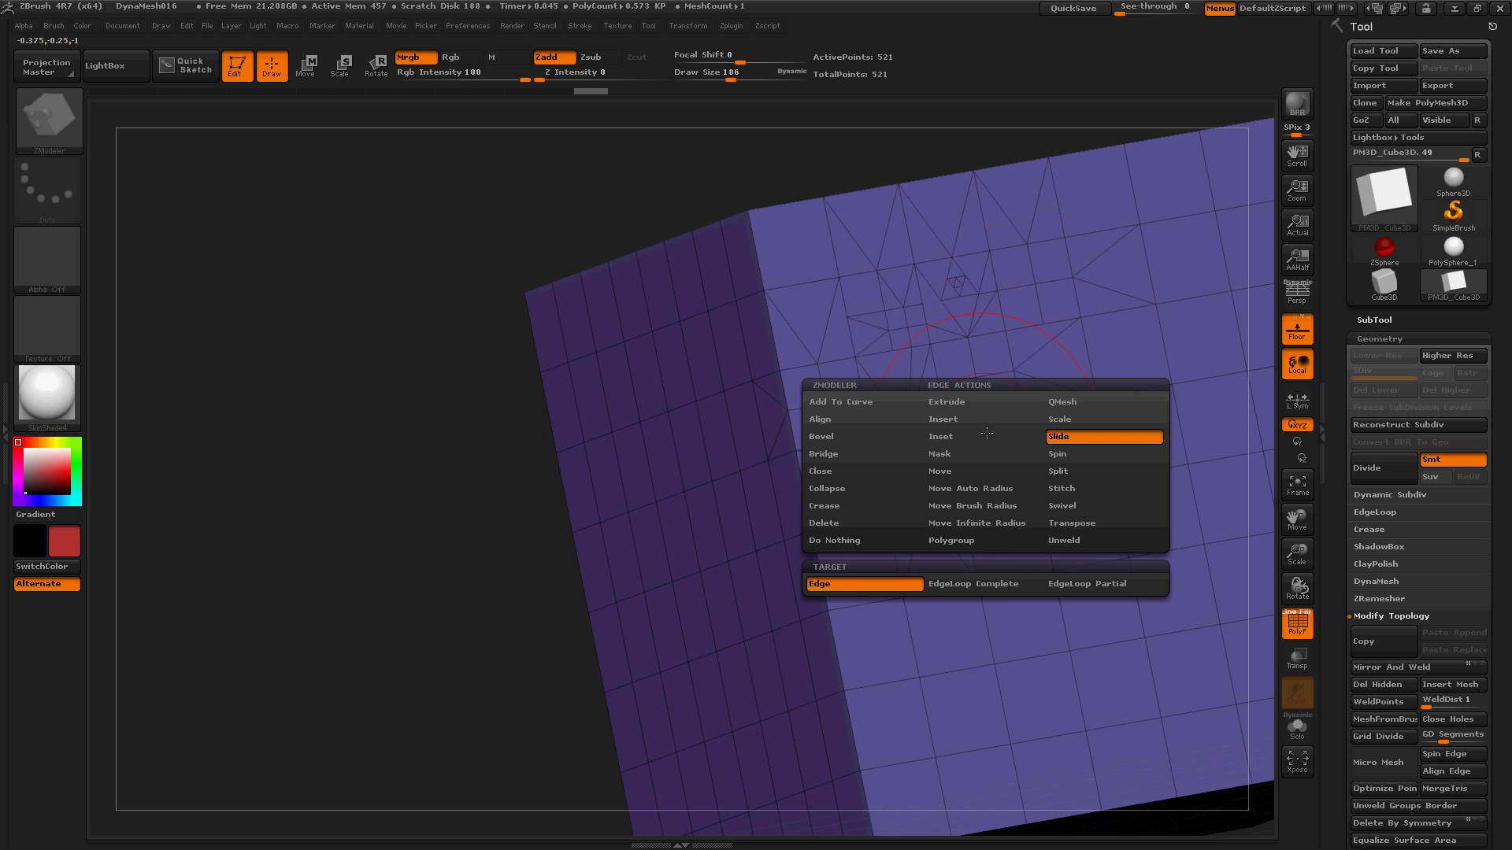
pyautogui.click(1056, 454)
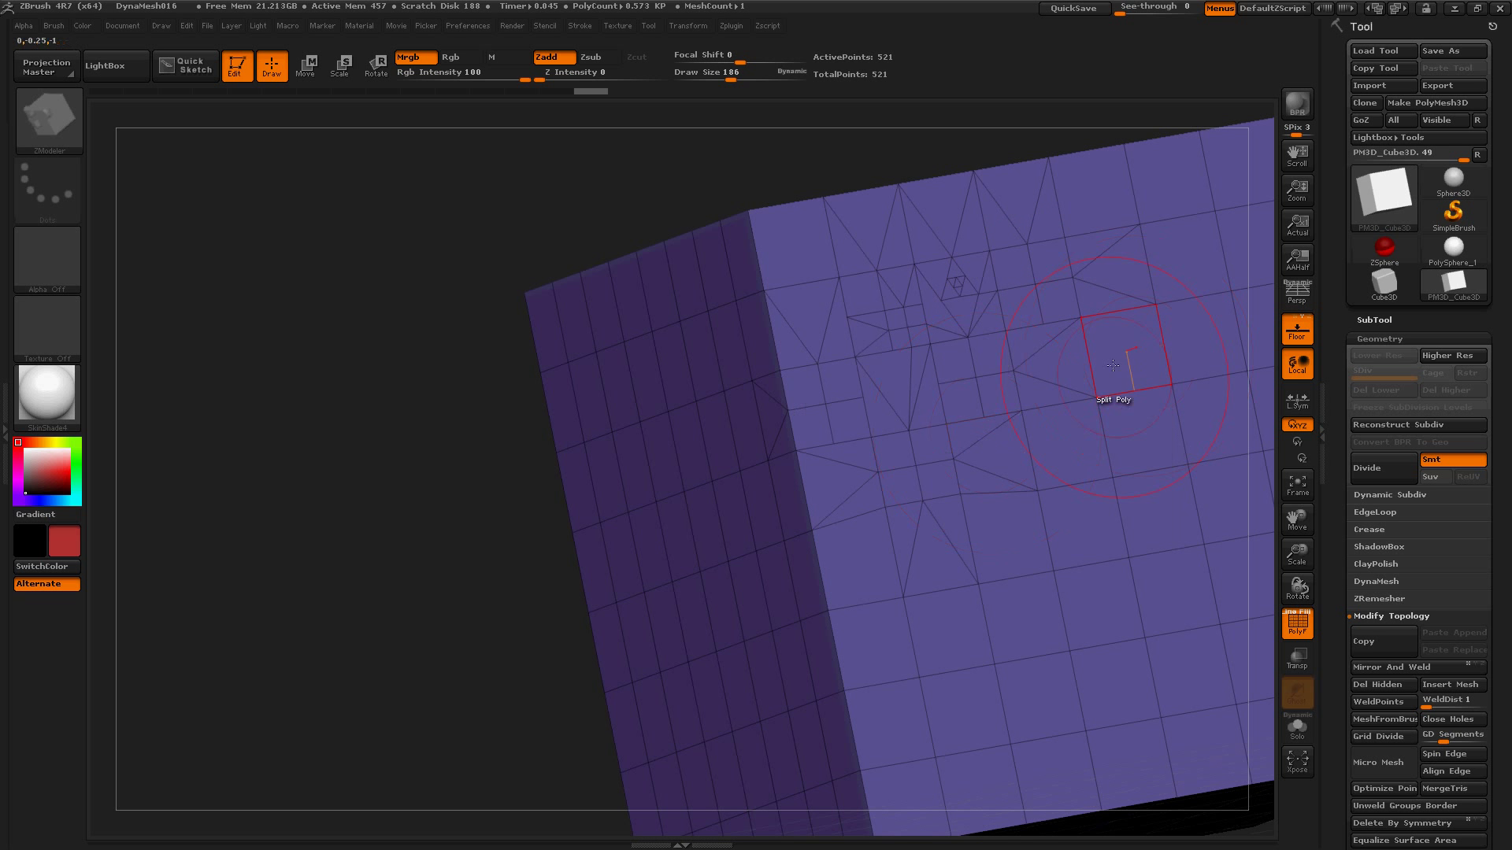
pyautogui.click(1017, 329)
pyautogui.click(972, 366)
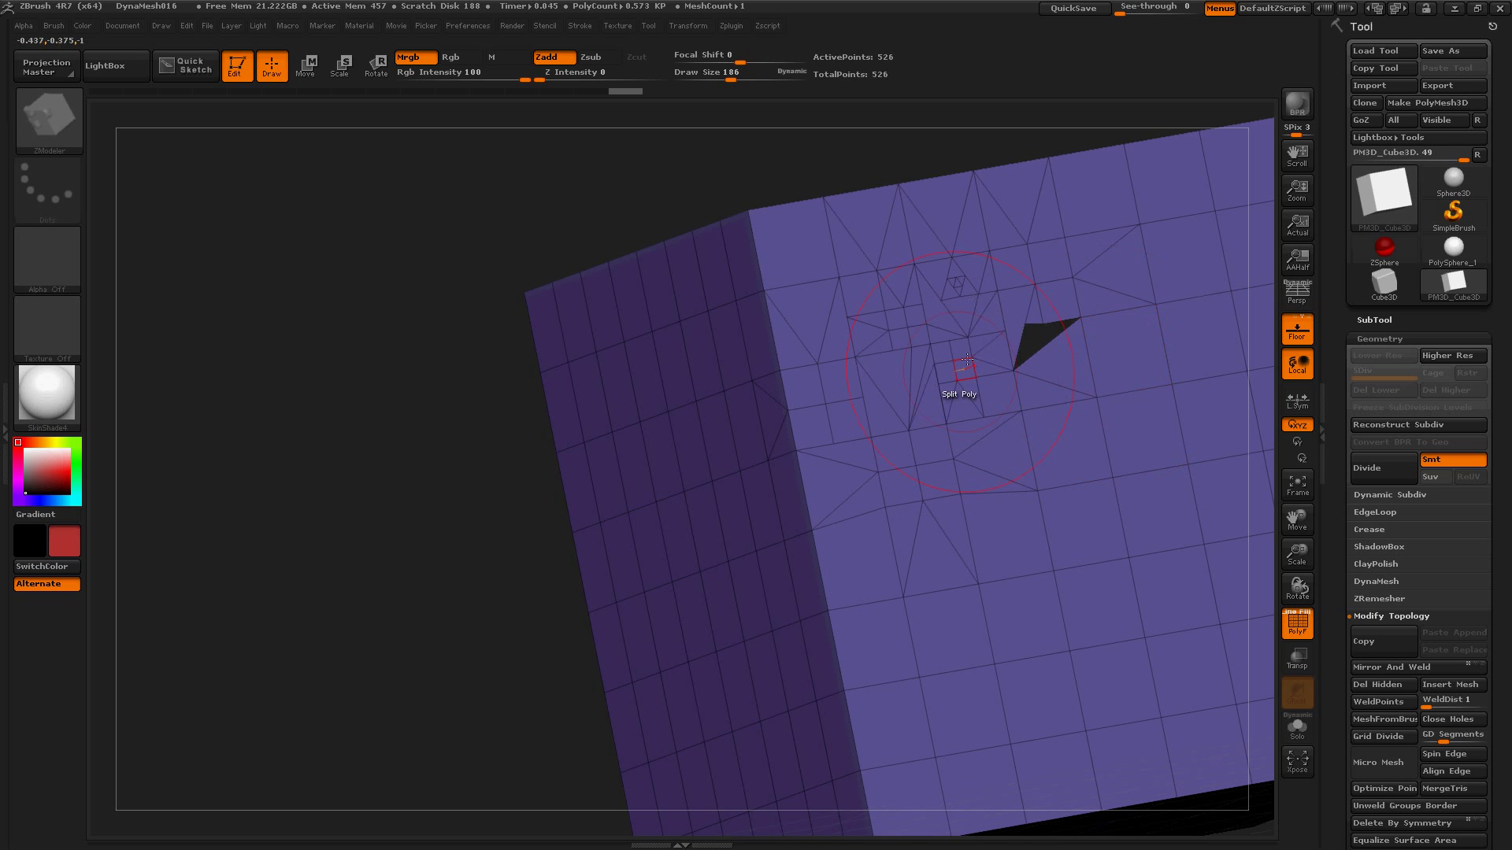
pyautogui.click(968, 355)
# Split a polygon low on the side face near the cube's vertical front edge, using the polygon Split action.
pyautogui.press('space')
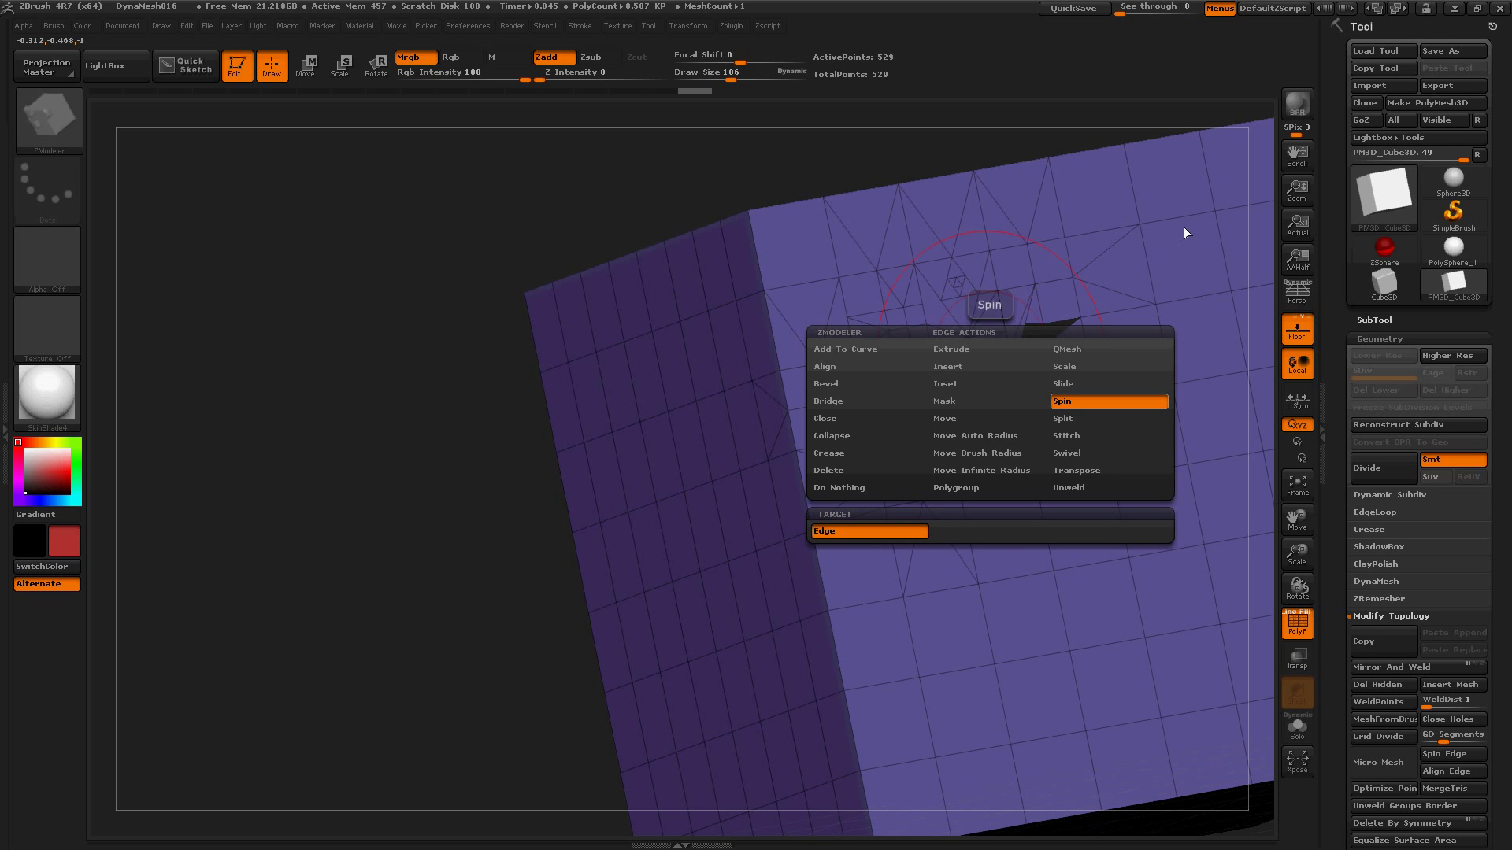
pyautogui.press('space')
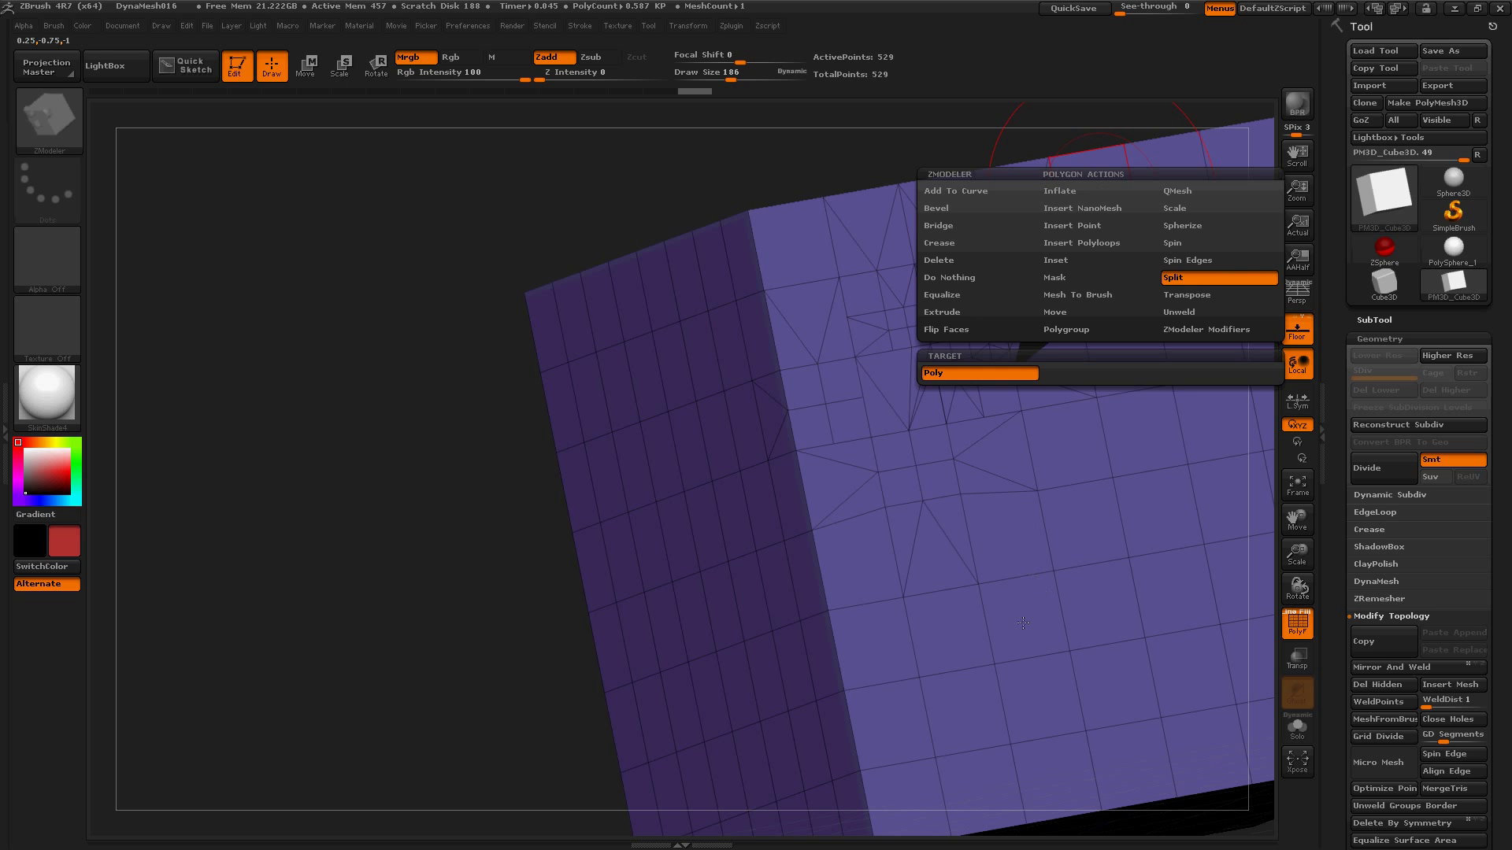
pyautogui.press('space')
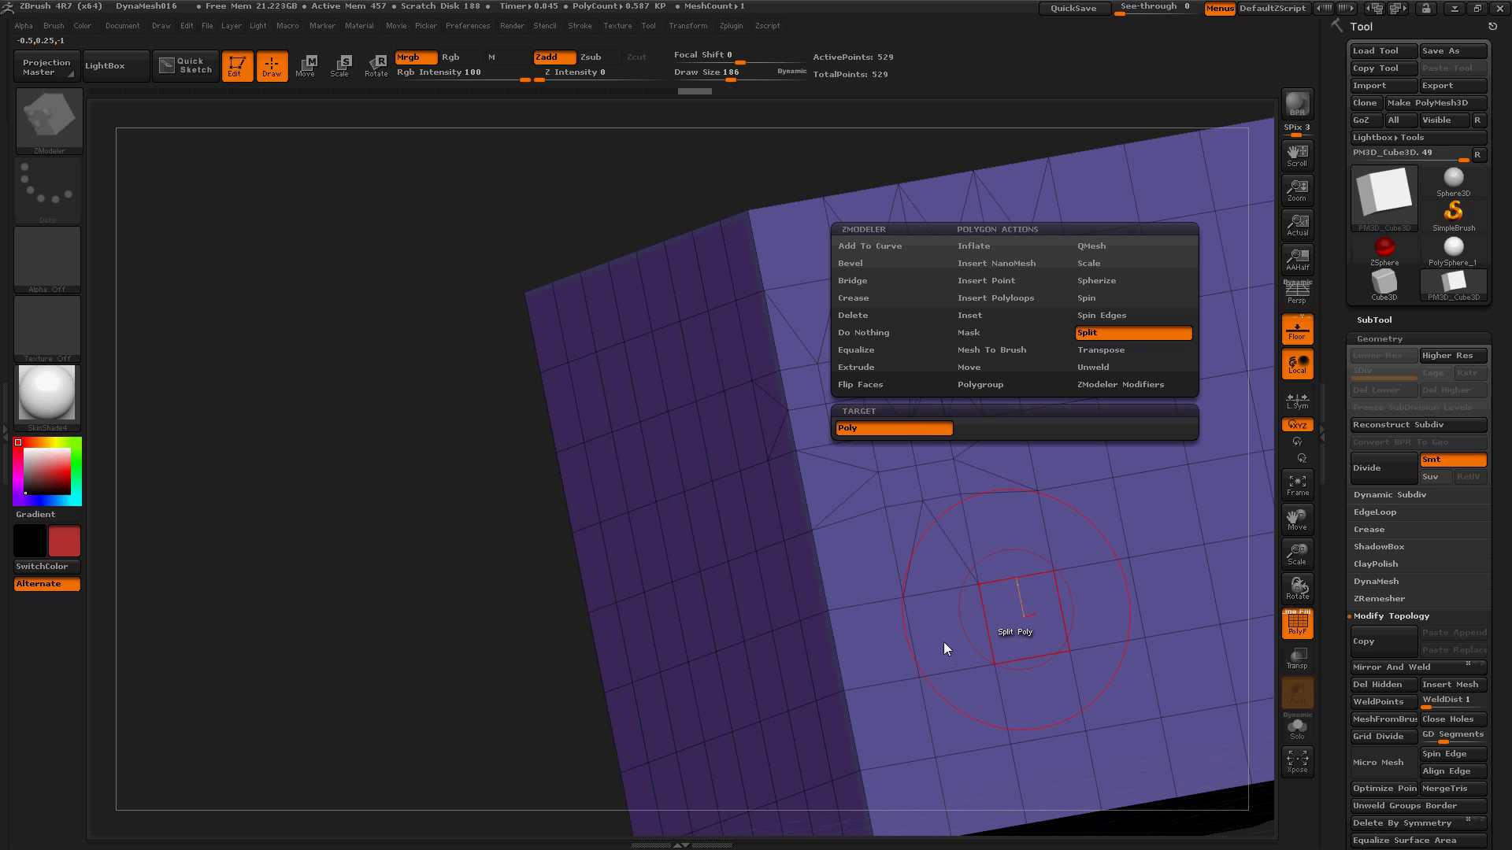
pyautogui.click(781, 644)
# Compare the ZModeler action and target lists offered over edges, polygons and points of the cube.
pyautogui.press('space')
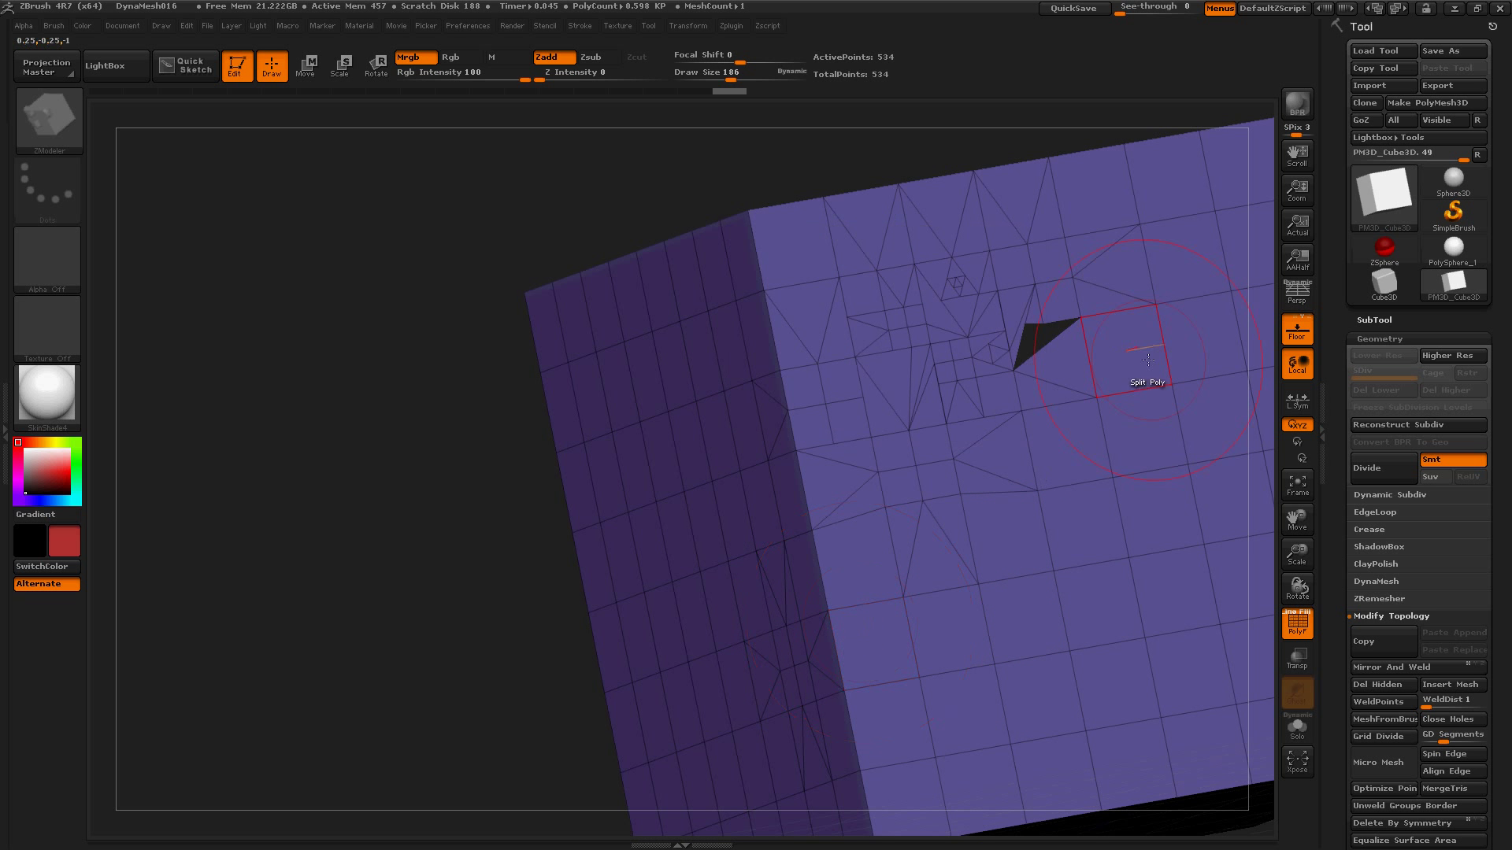
pyautogui.press('space')
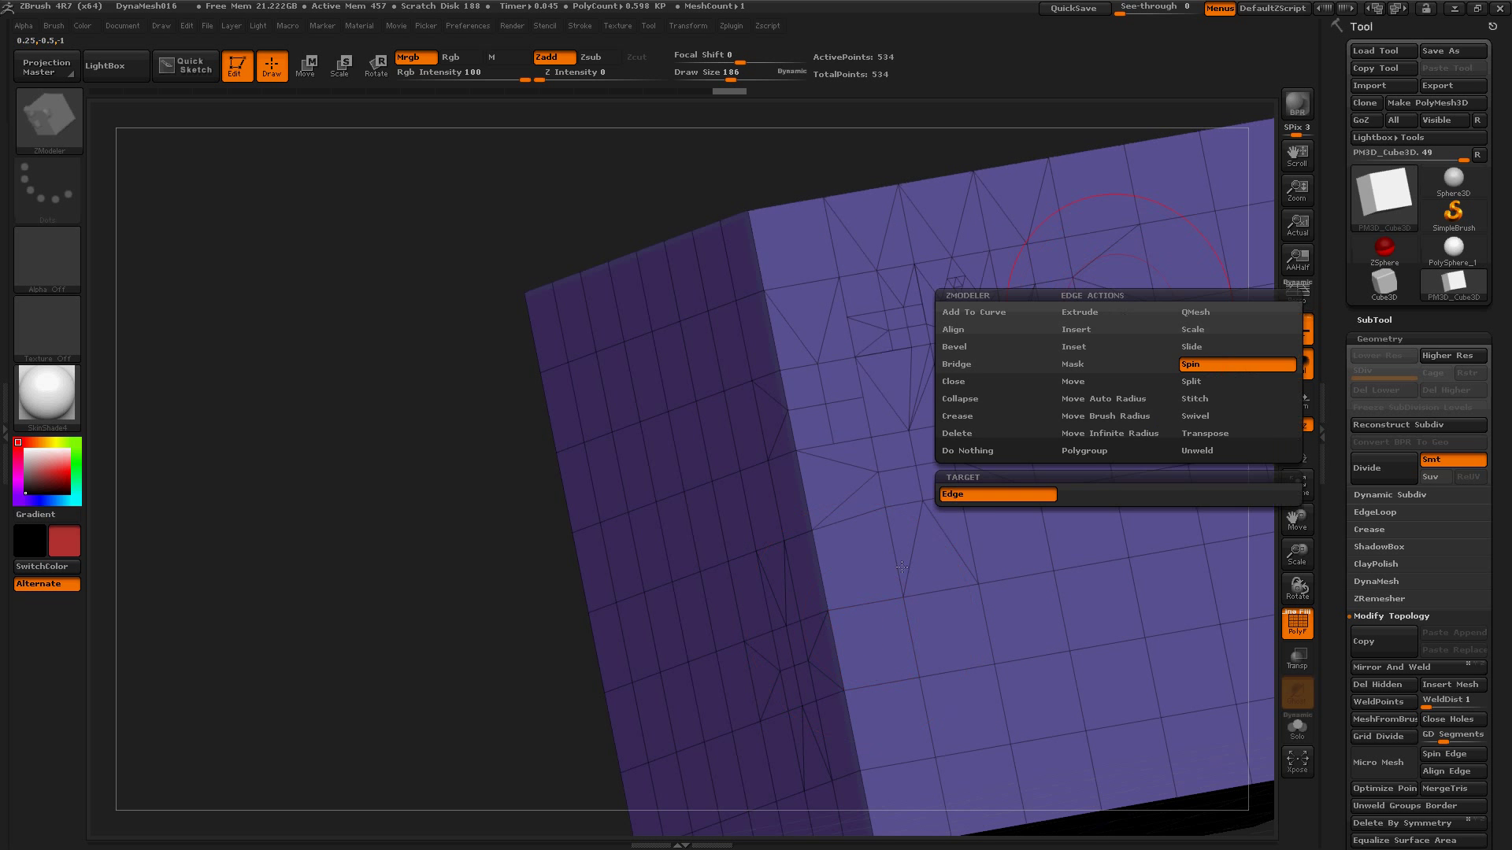
pyautogui.press('space')
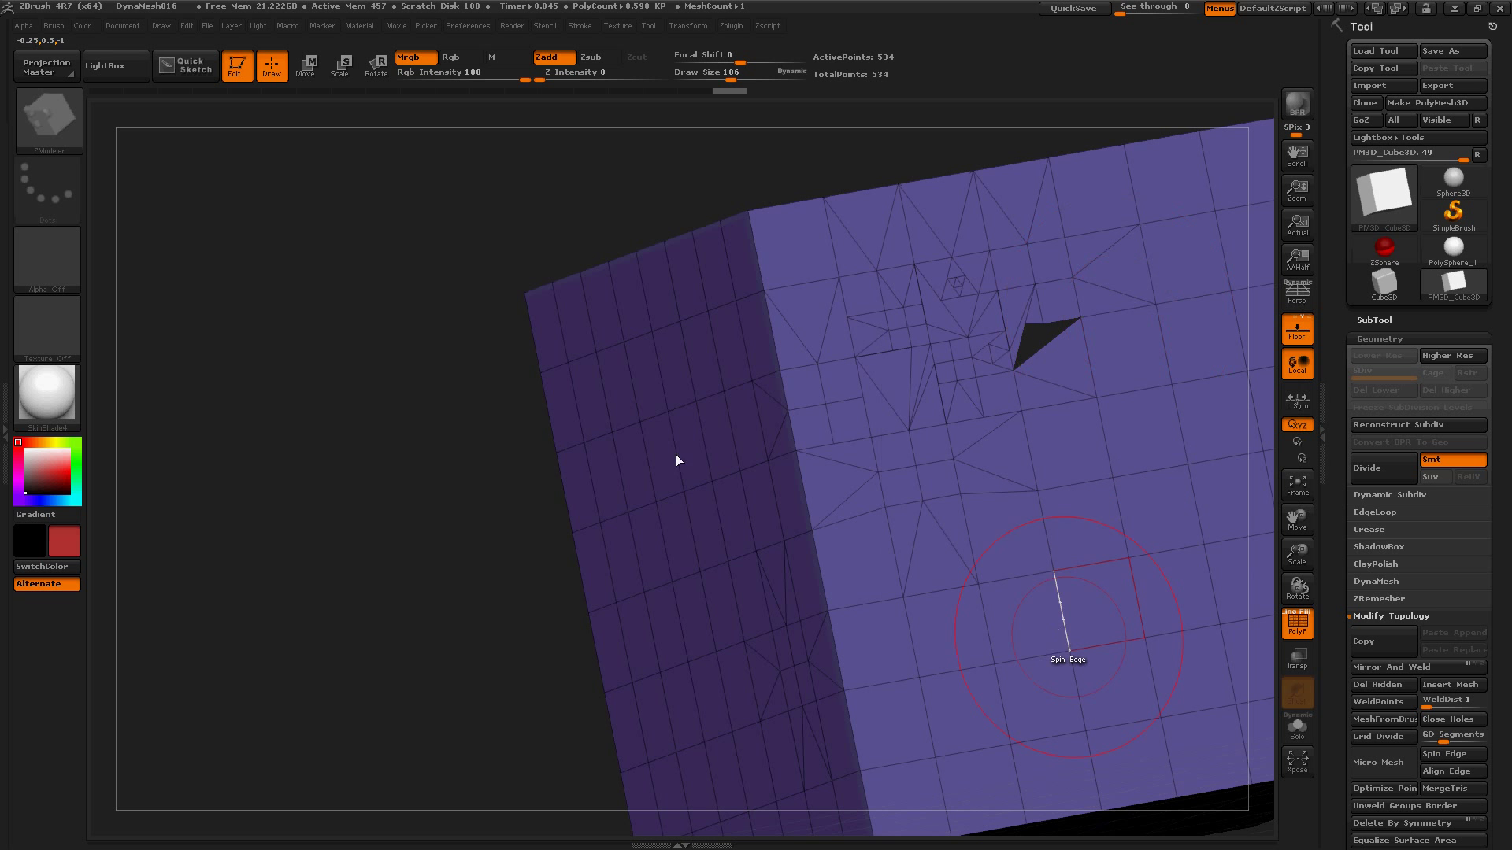
pyautogui.press('space')
pyautogui.press('space')
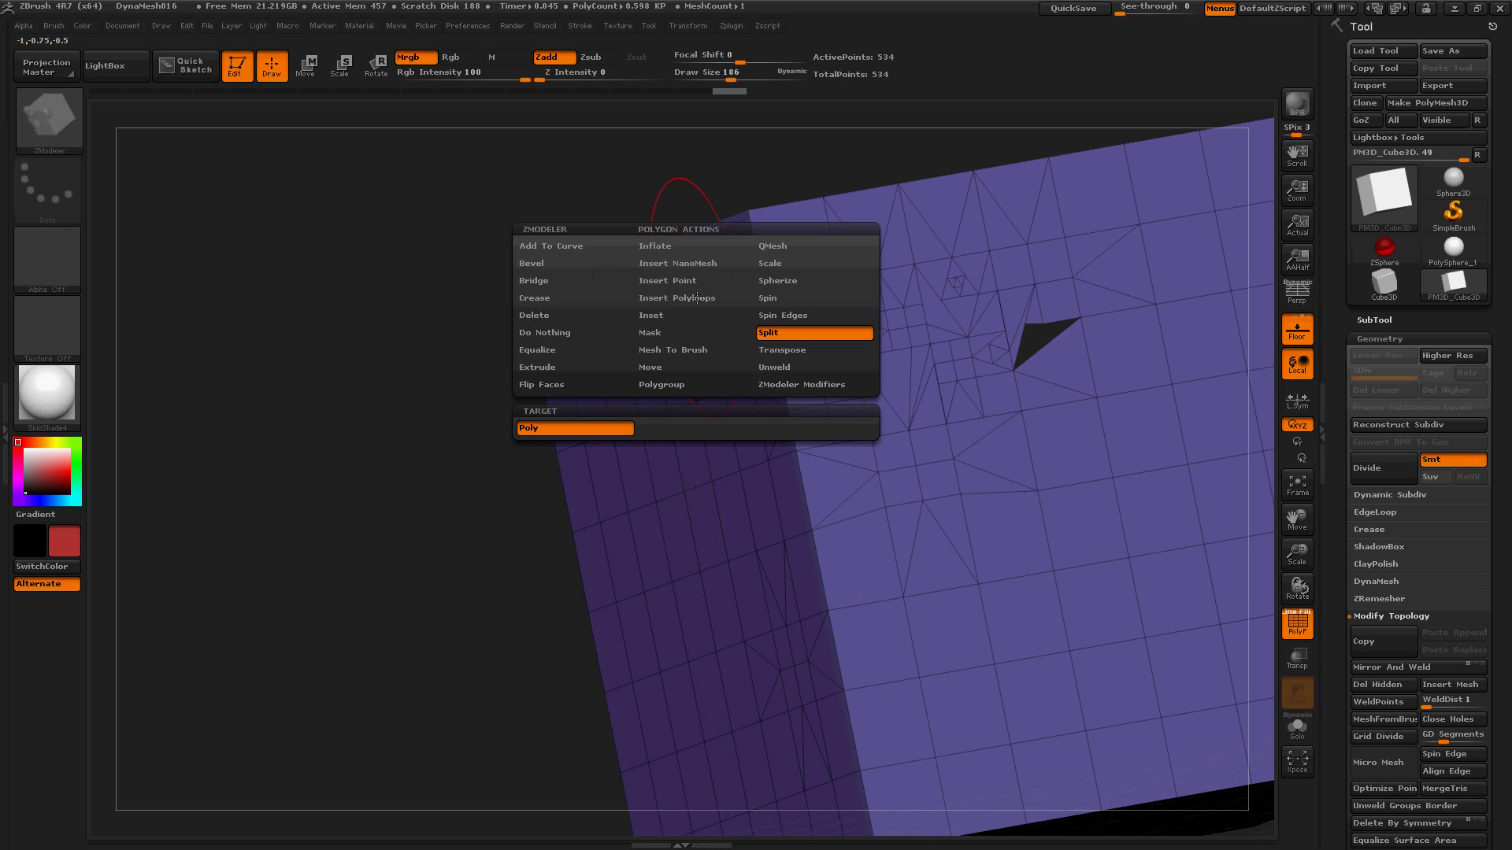
pyautogui.press('space')
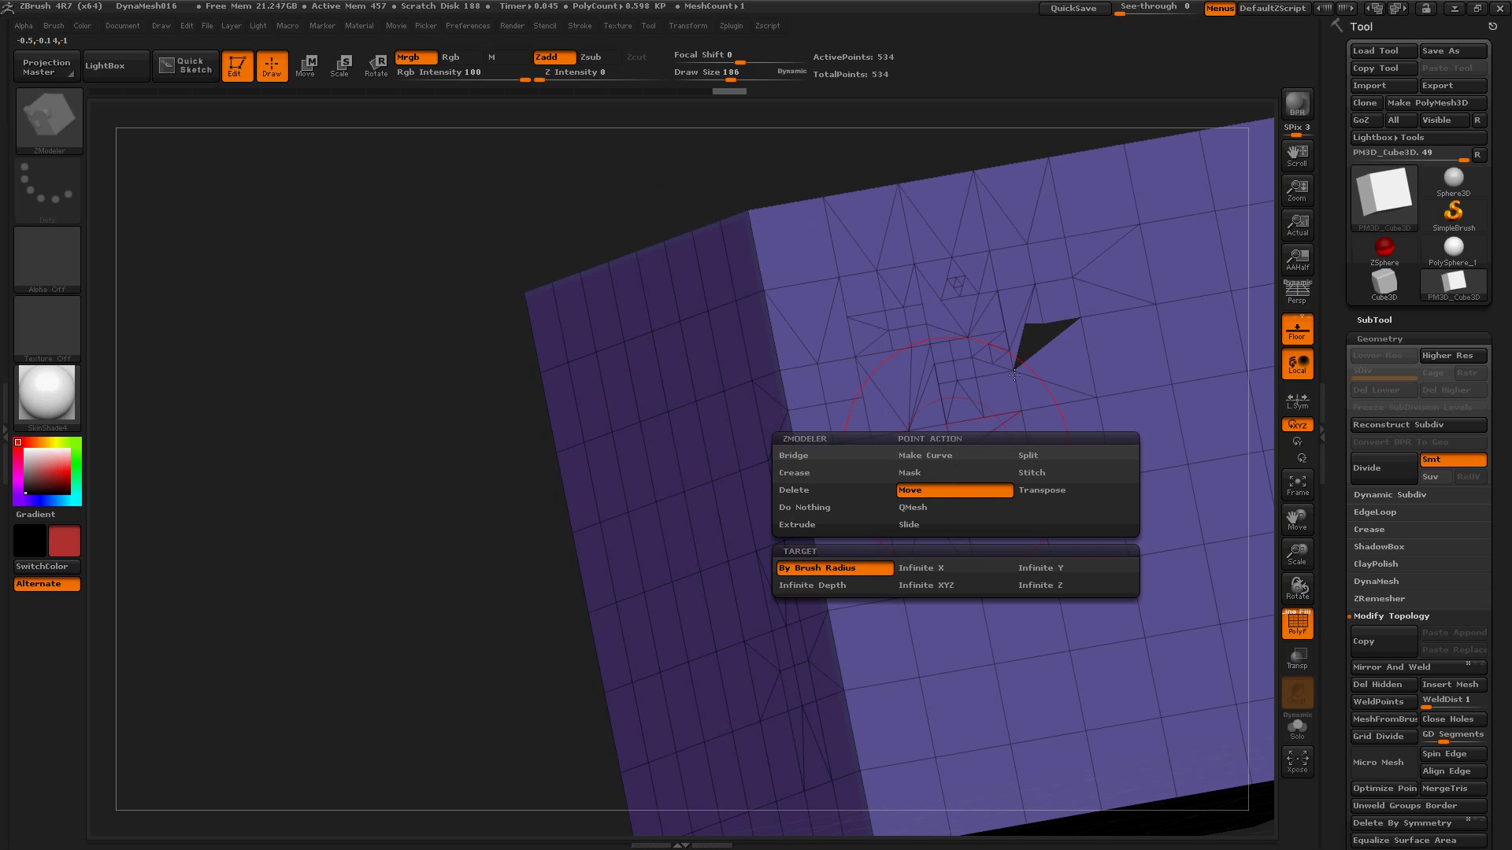
pyautogui.press('space')
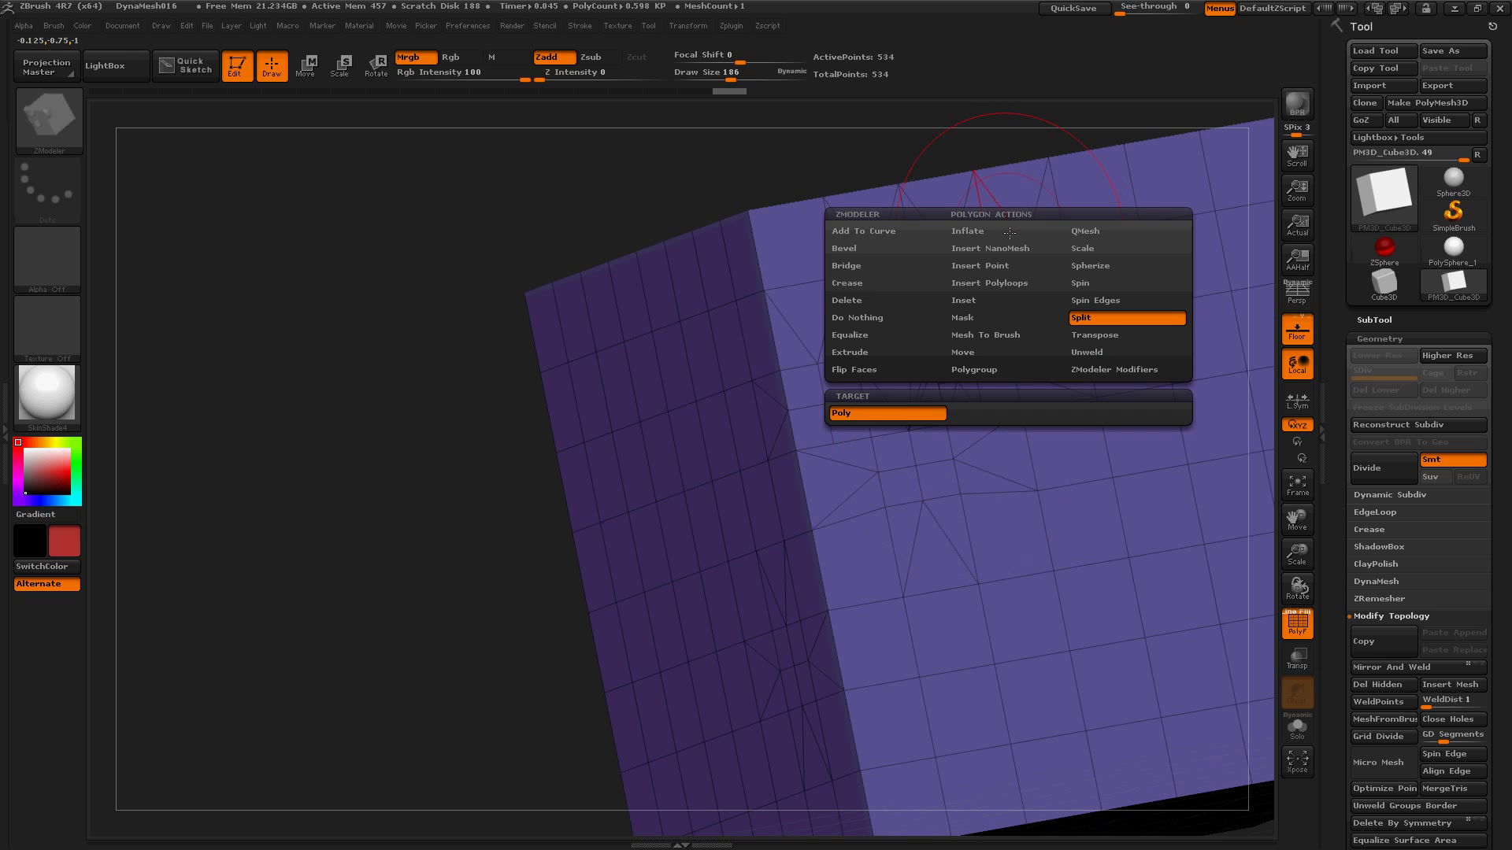
# Set the polygon action to Transpose with the All Triangles target, apply it to the front face, and try moving the unmasked triangles.
pyautogui.click(1112, 336)
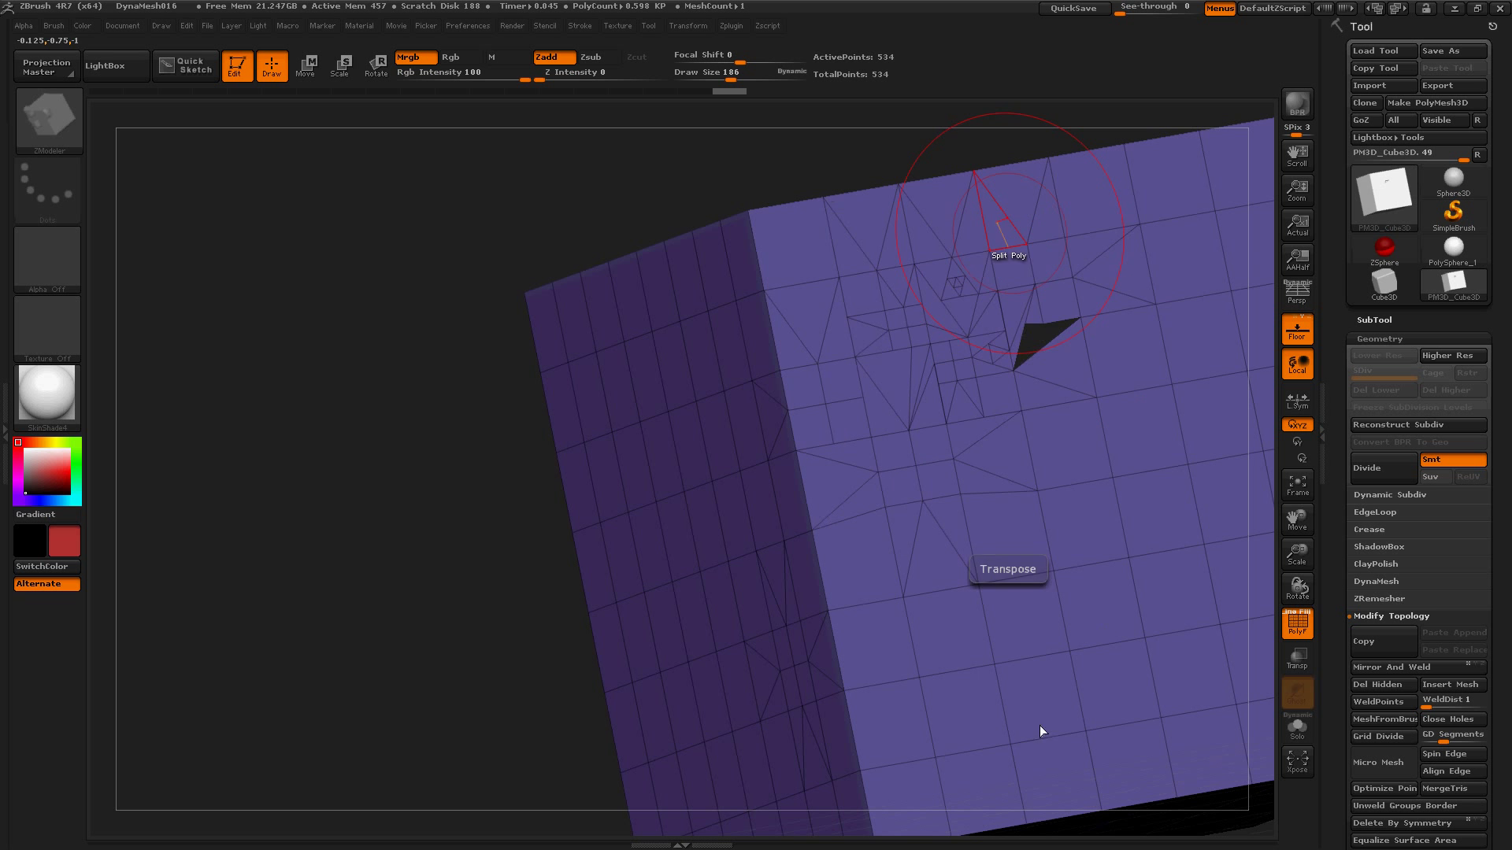
pyautogui.press('space')
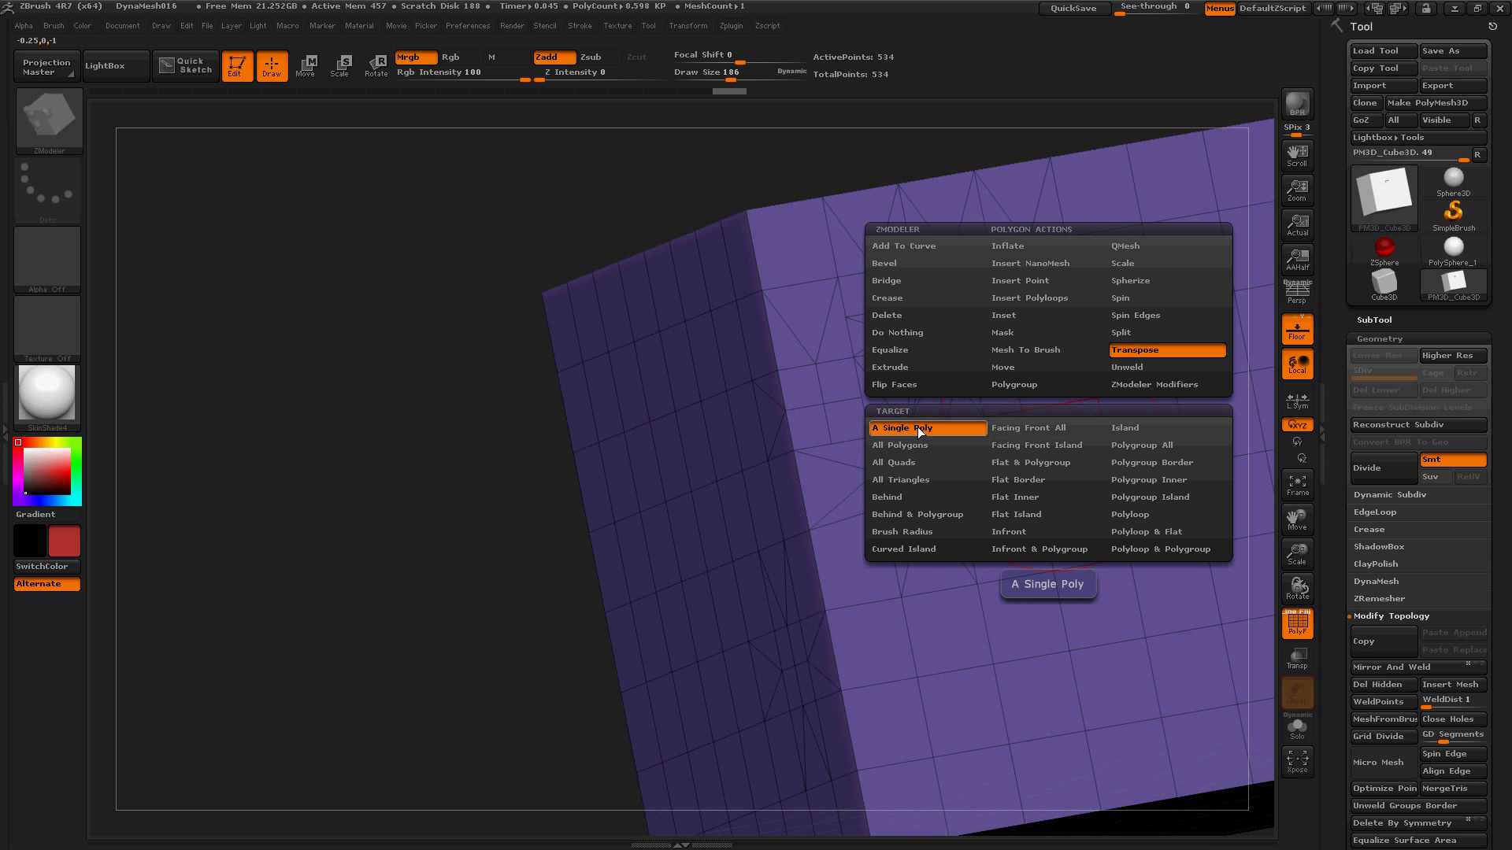
pyautogui.click(910, 480)
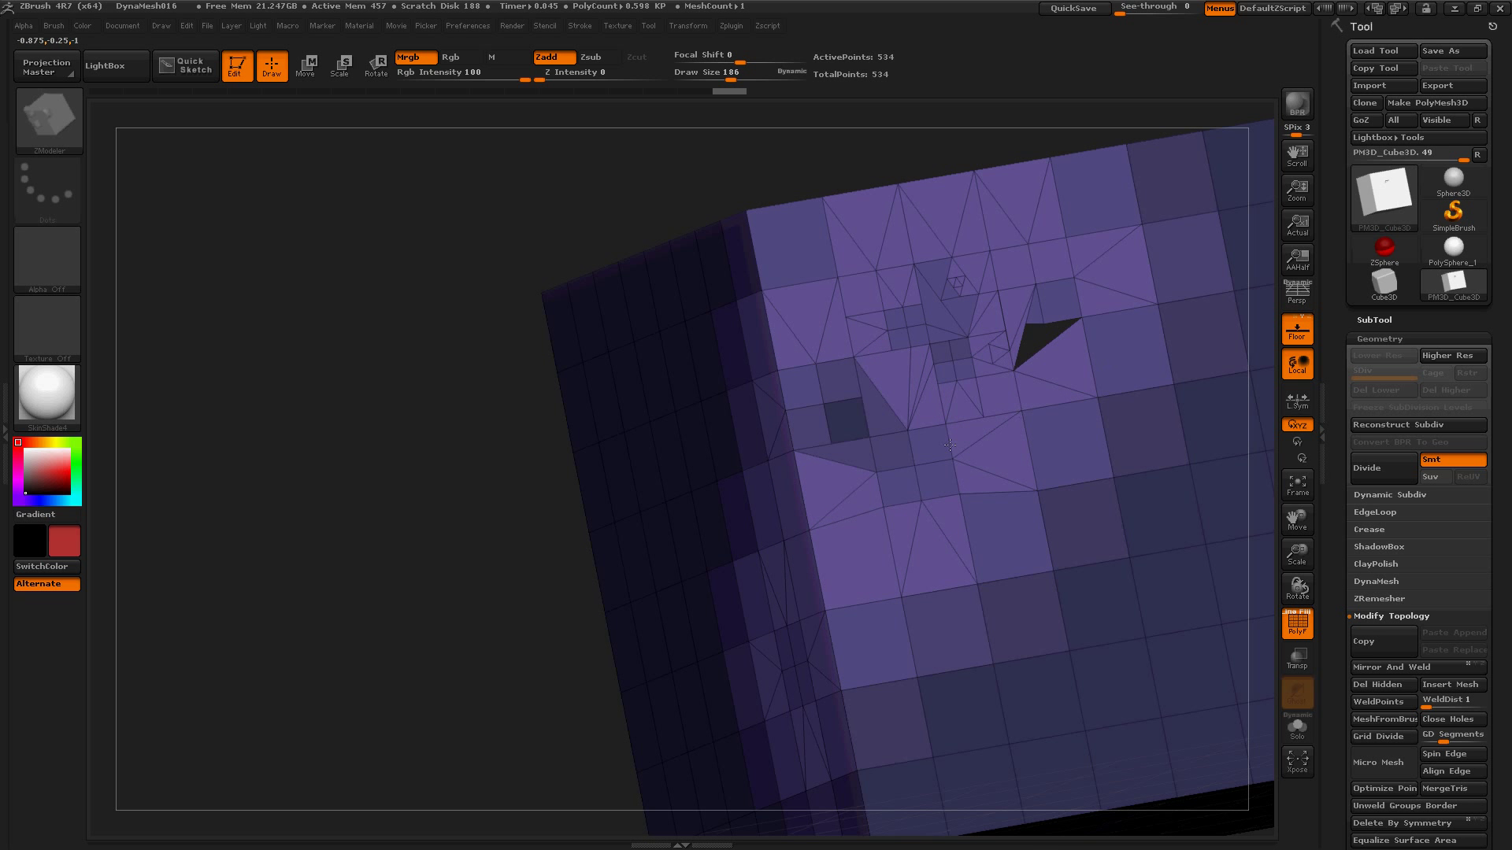
pyautogui.press('w')
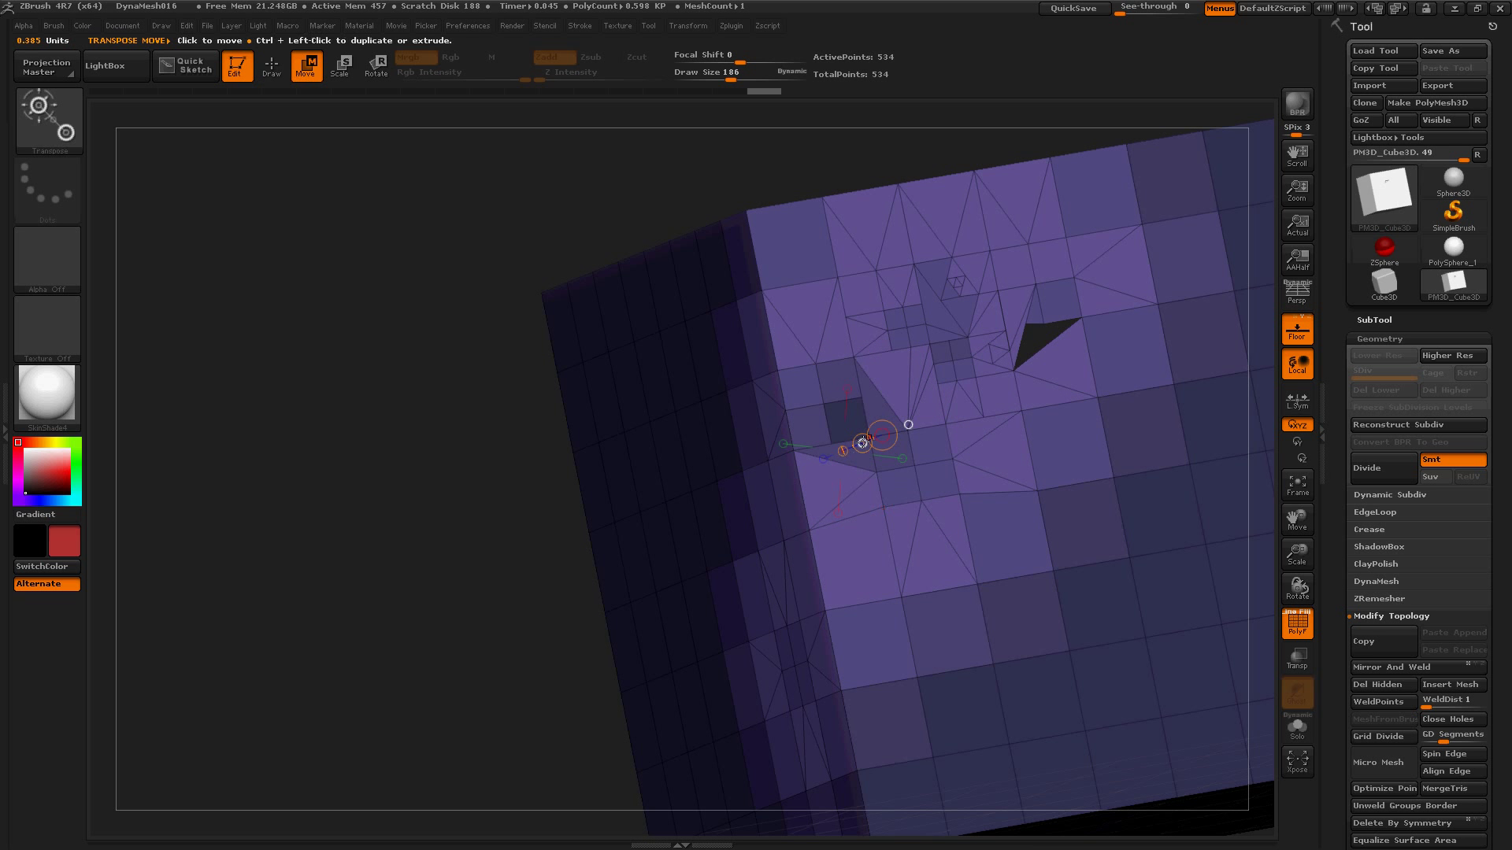
pyautogui.moveTo(882, 428); pyautogui.dragTo(946, 369)
# Undo the Transpose move and its masking on the cube, and return to Draw mode.
pyautogui.hotkey('ctrl', 'z')
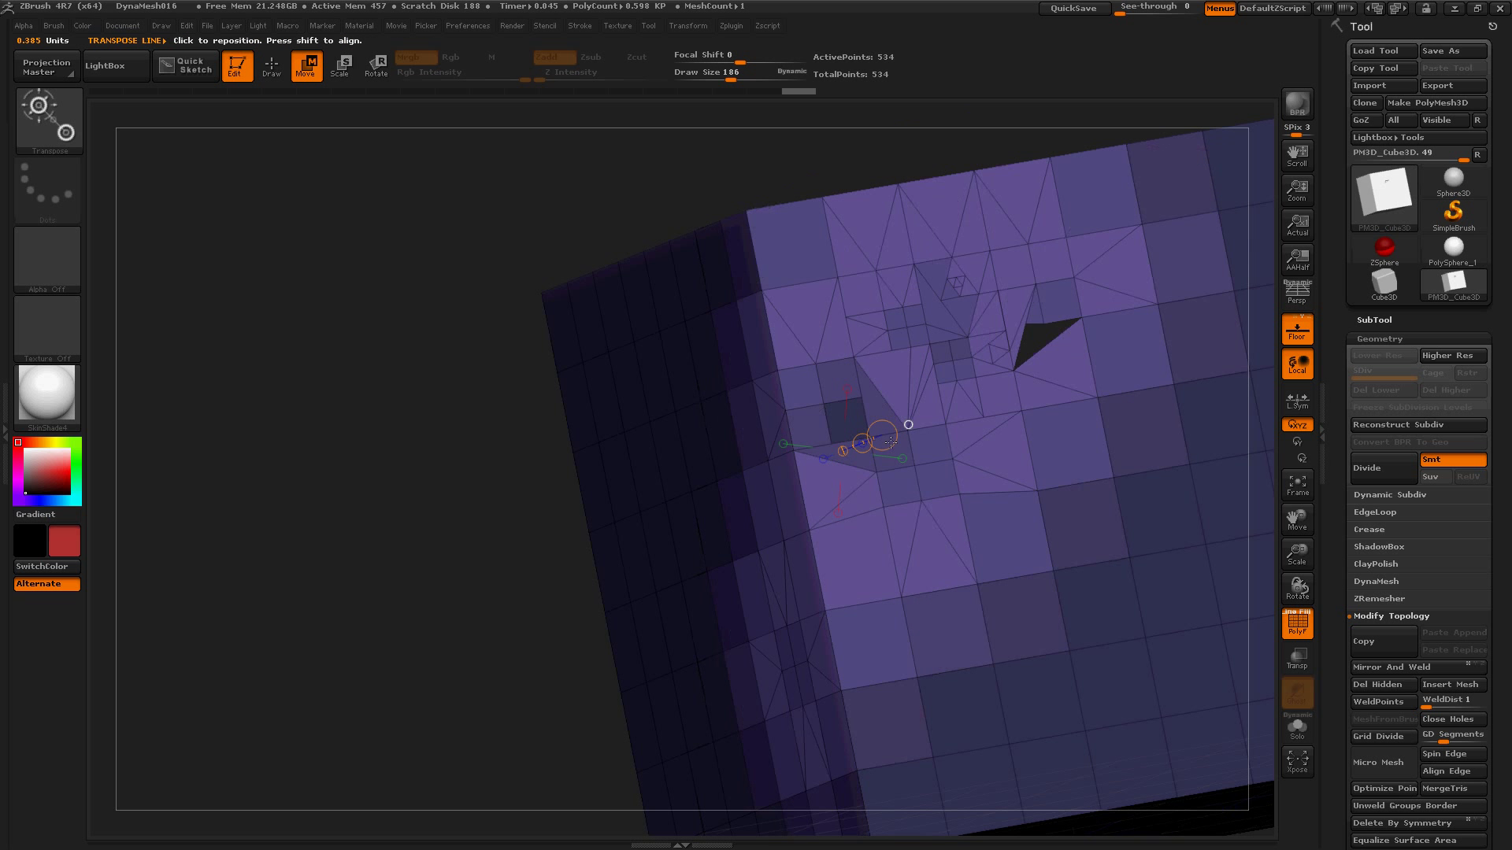
pyautogui.hotkey('ctrl', 'z')
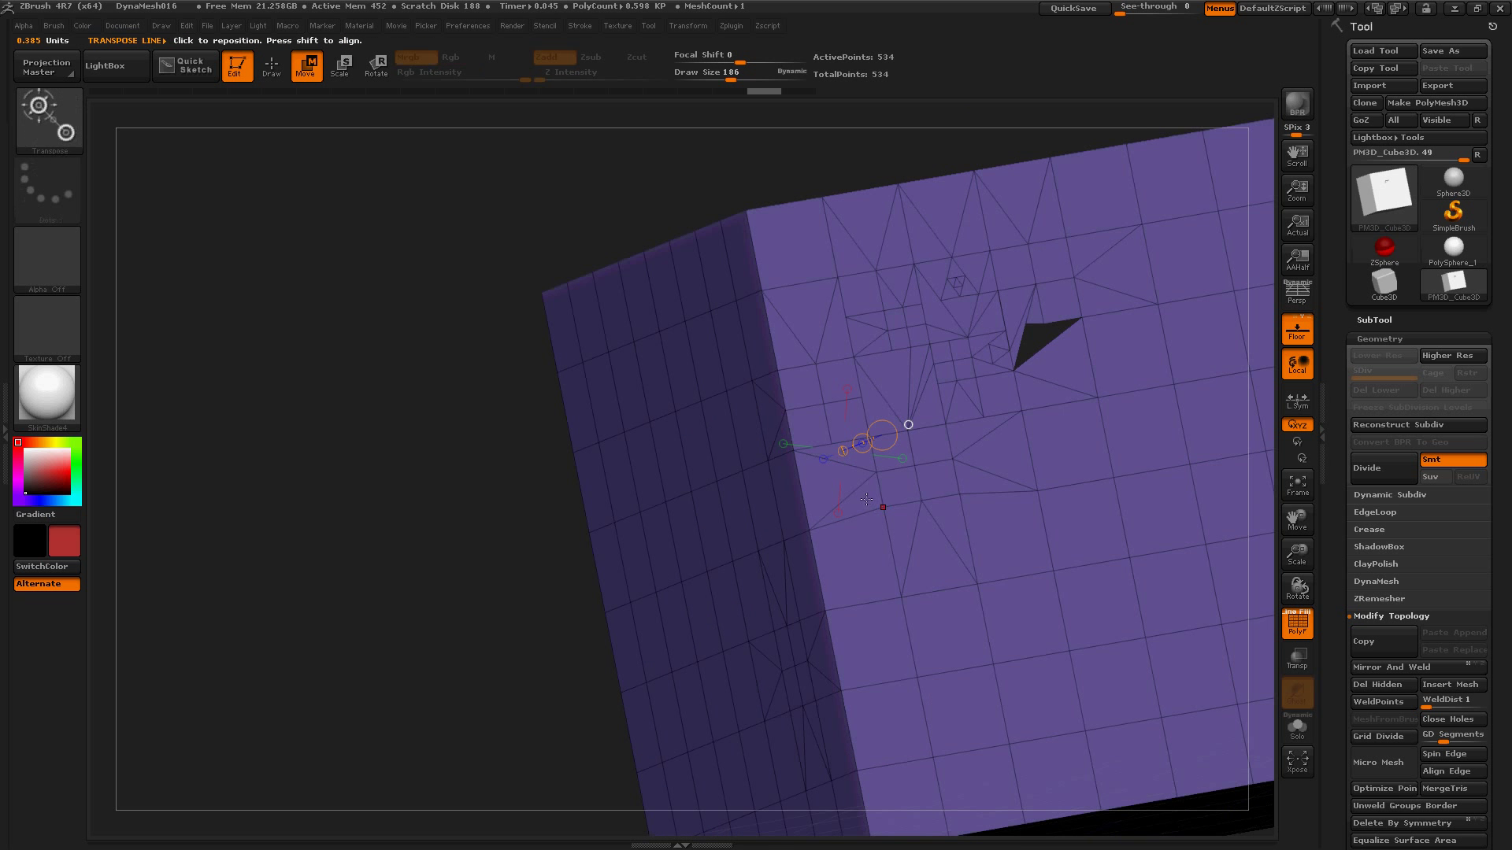
pyautogui.hotkey('ctrl', 'z')
pyautogui.press('space')
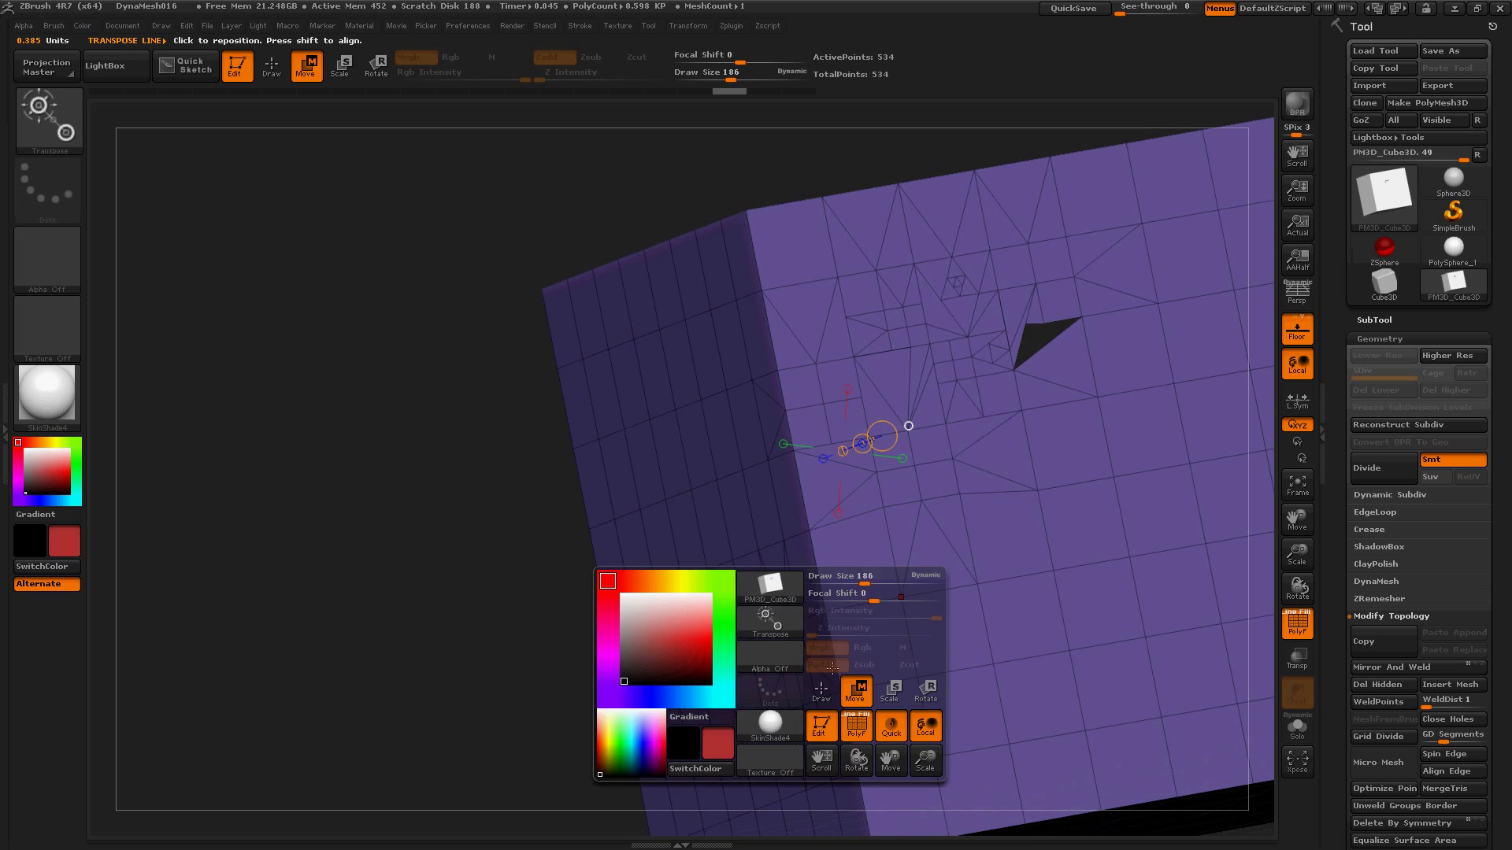
pyautogui.press('space')
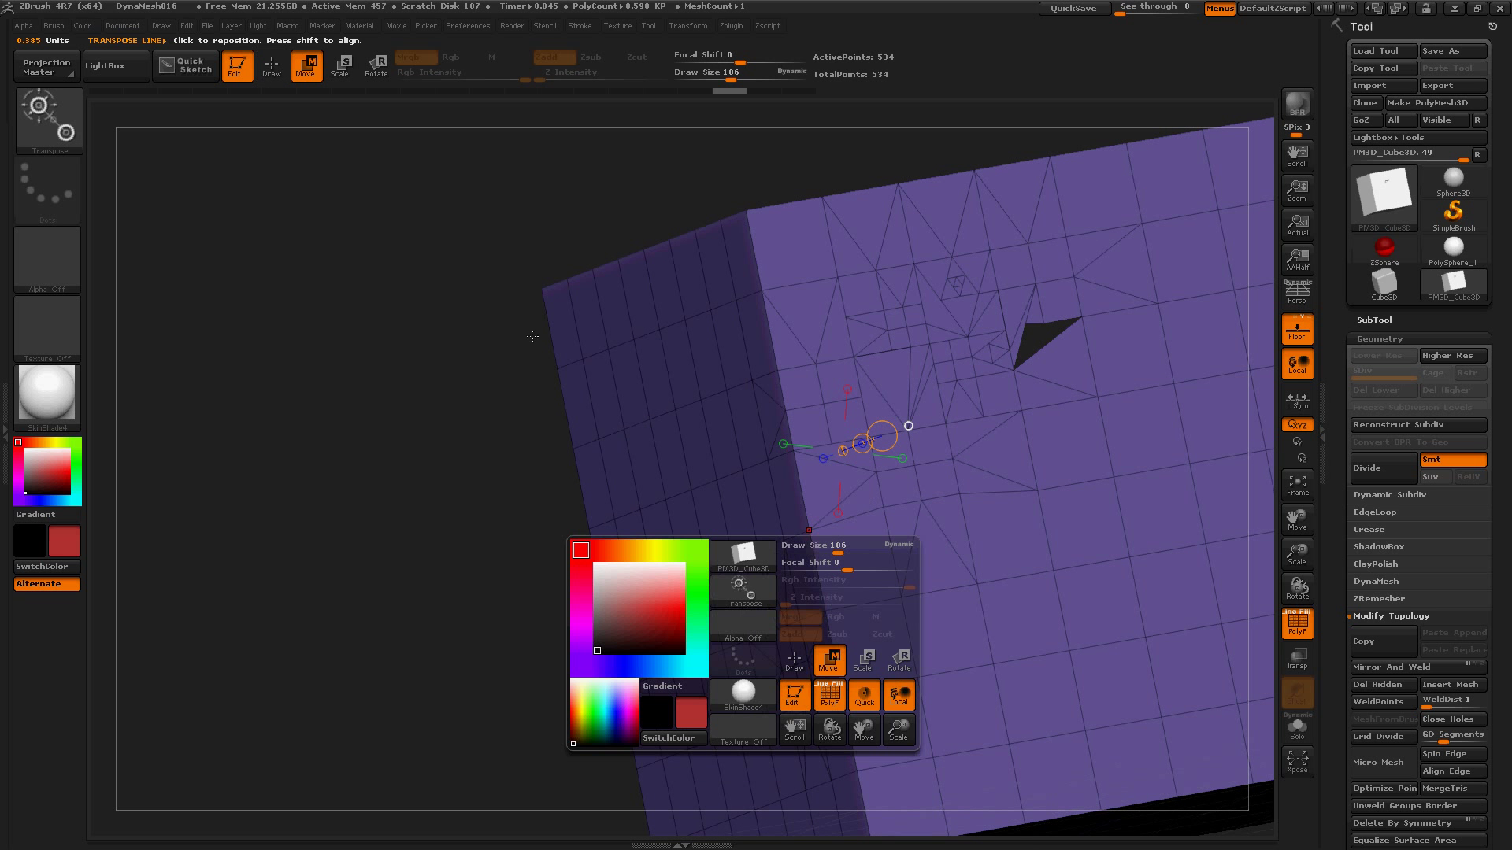
pyautogui.click(272, 66)
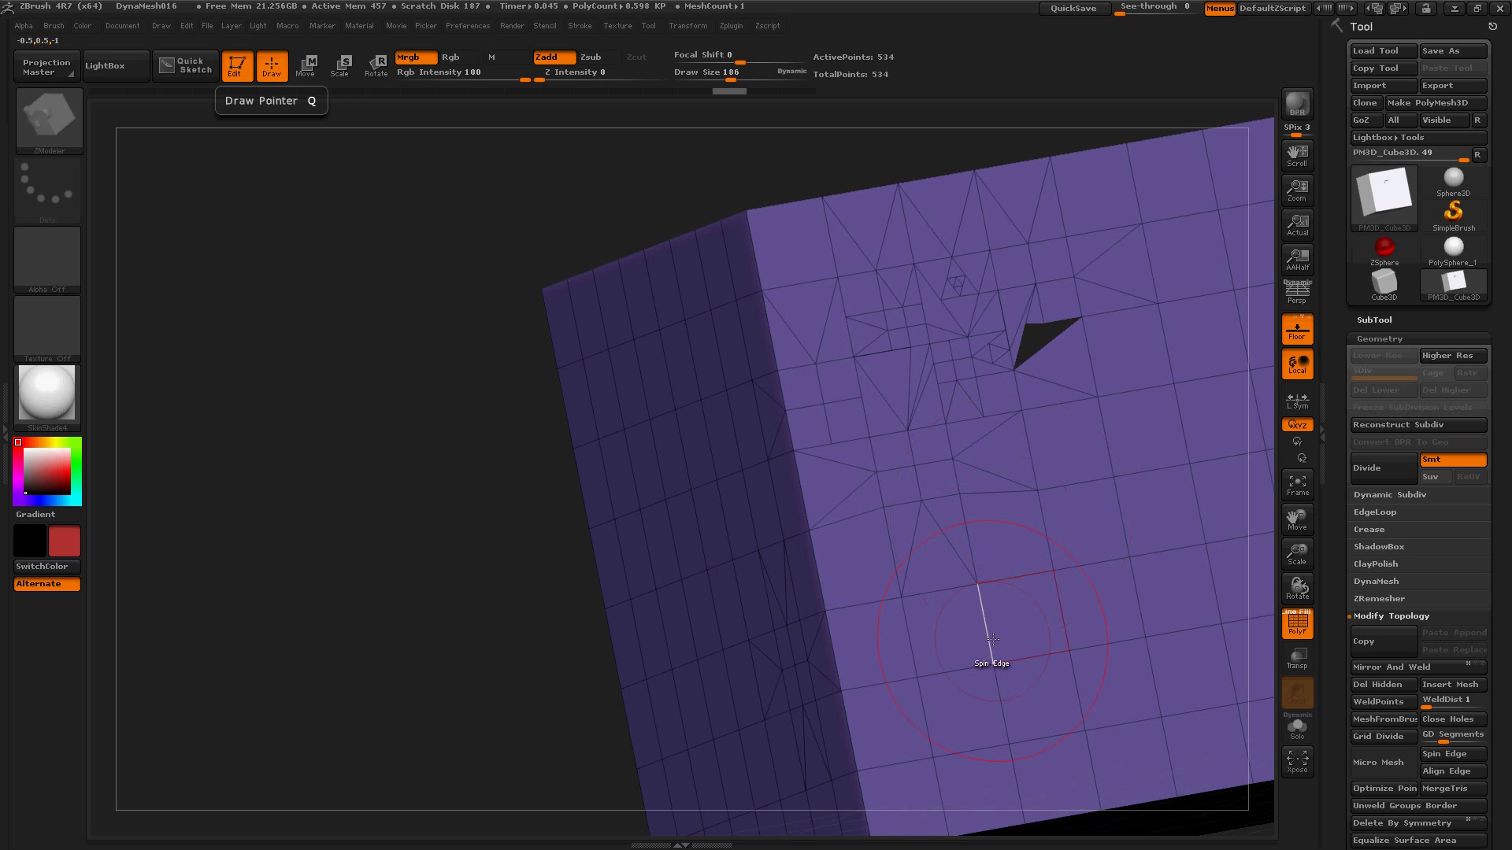
# Set the polygon action to Unweld and adjust a point and edges below the split polygons on the front face.
pyautogui.press('space')
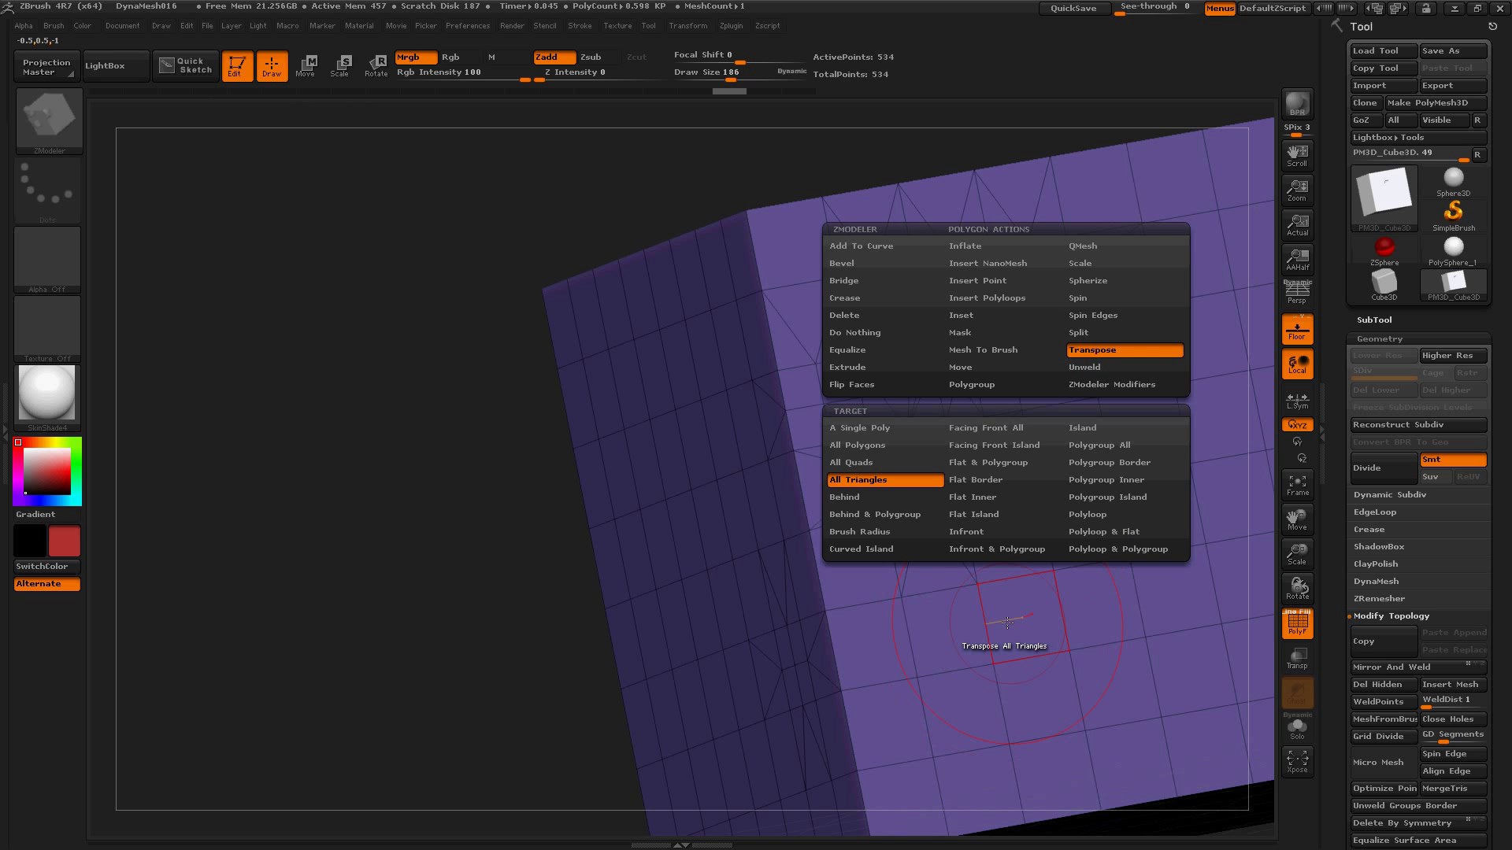
pyautogui.click(1090, 371)
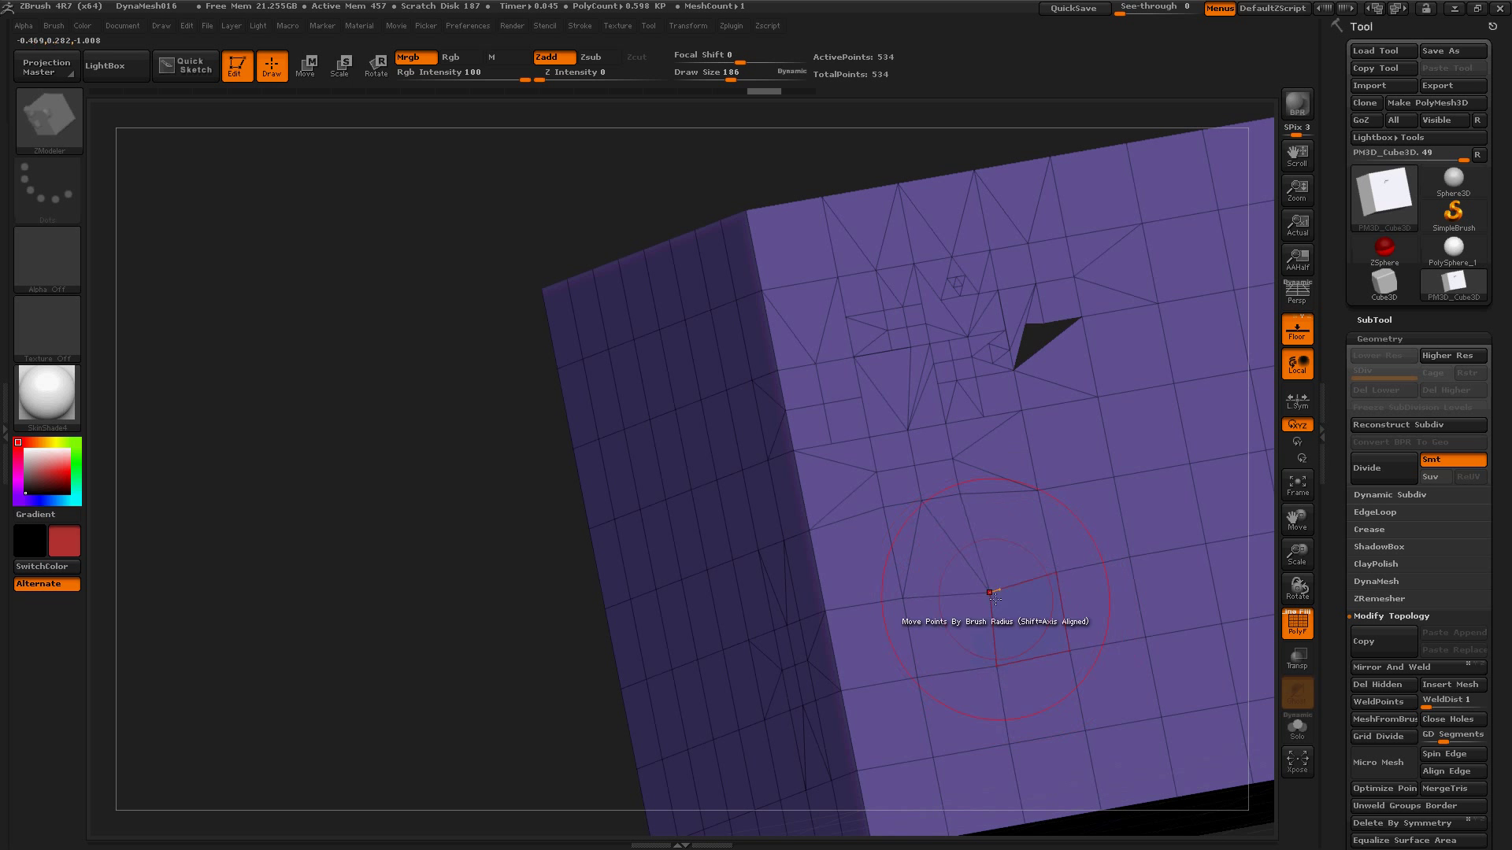
pyautogui.click(1004, 600)
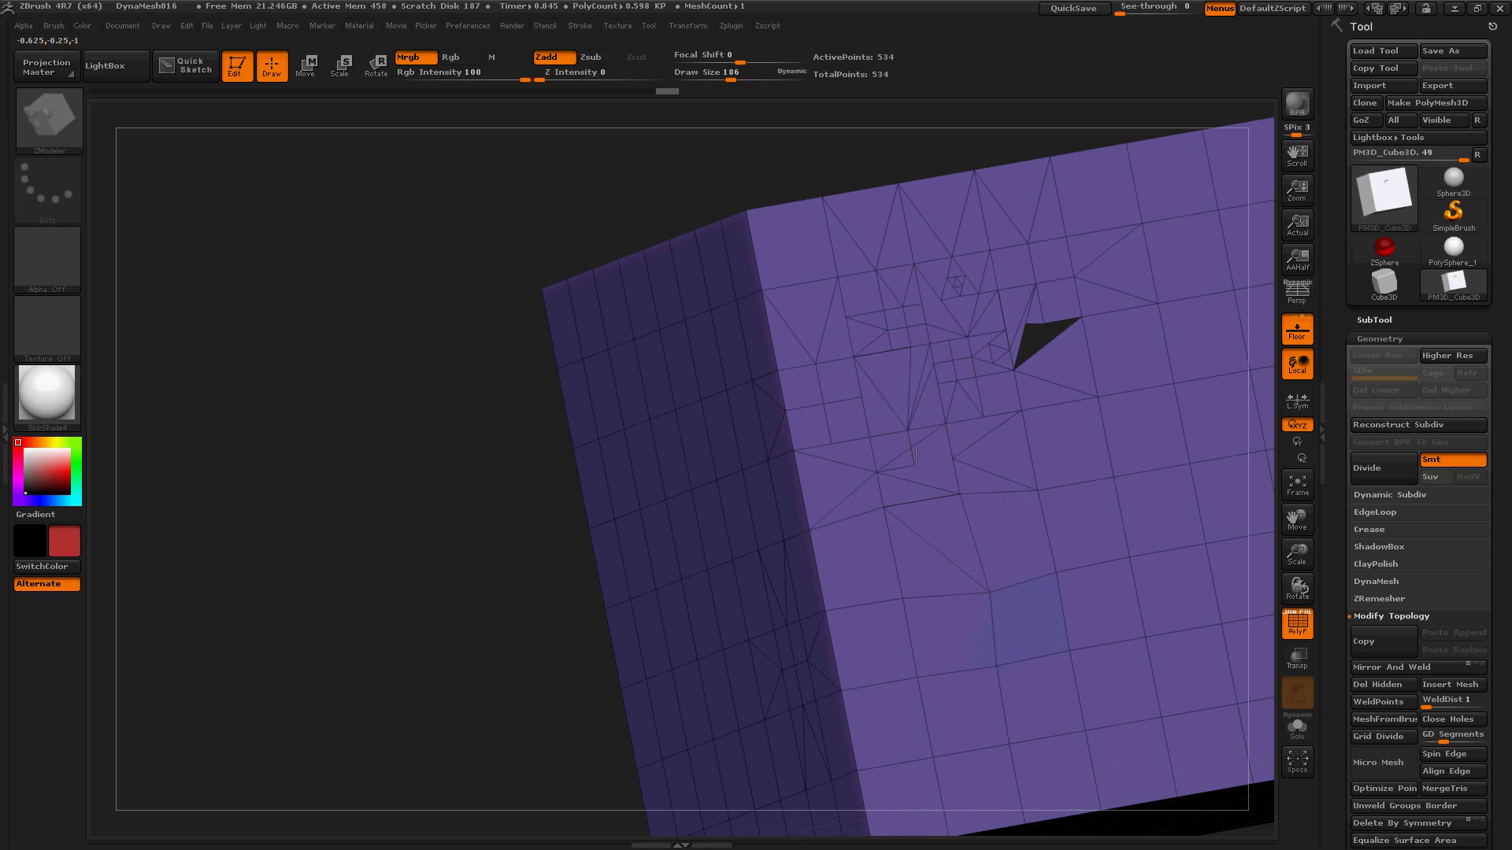
pyautogui.click(953, 435)
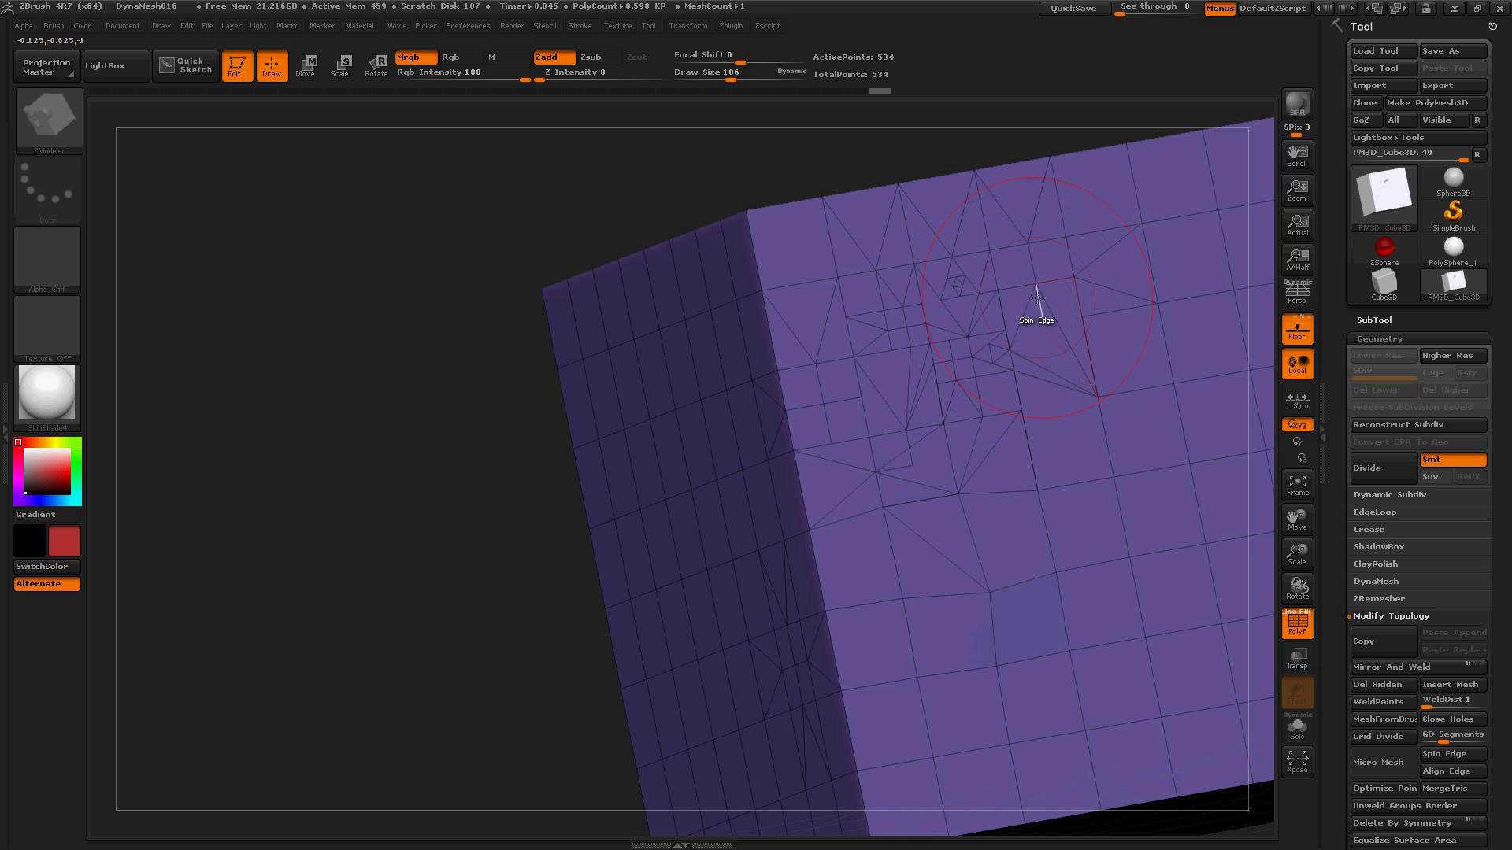
# Set the edge action to Split and split several edges in the front face's upper area near the cube's vertical front edge.
pyautogui.press('space')
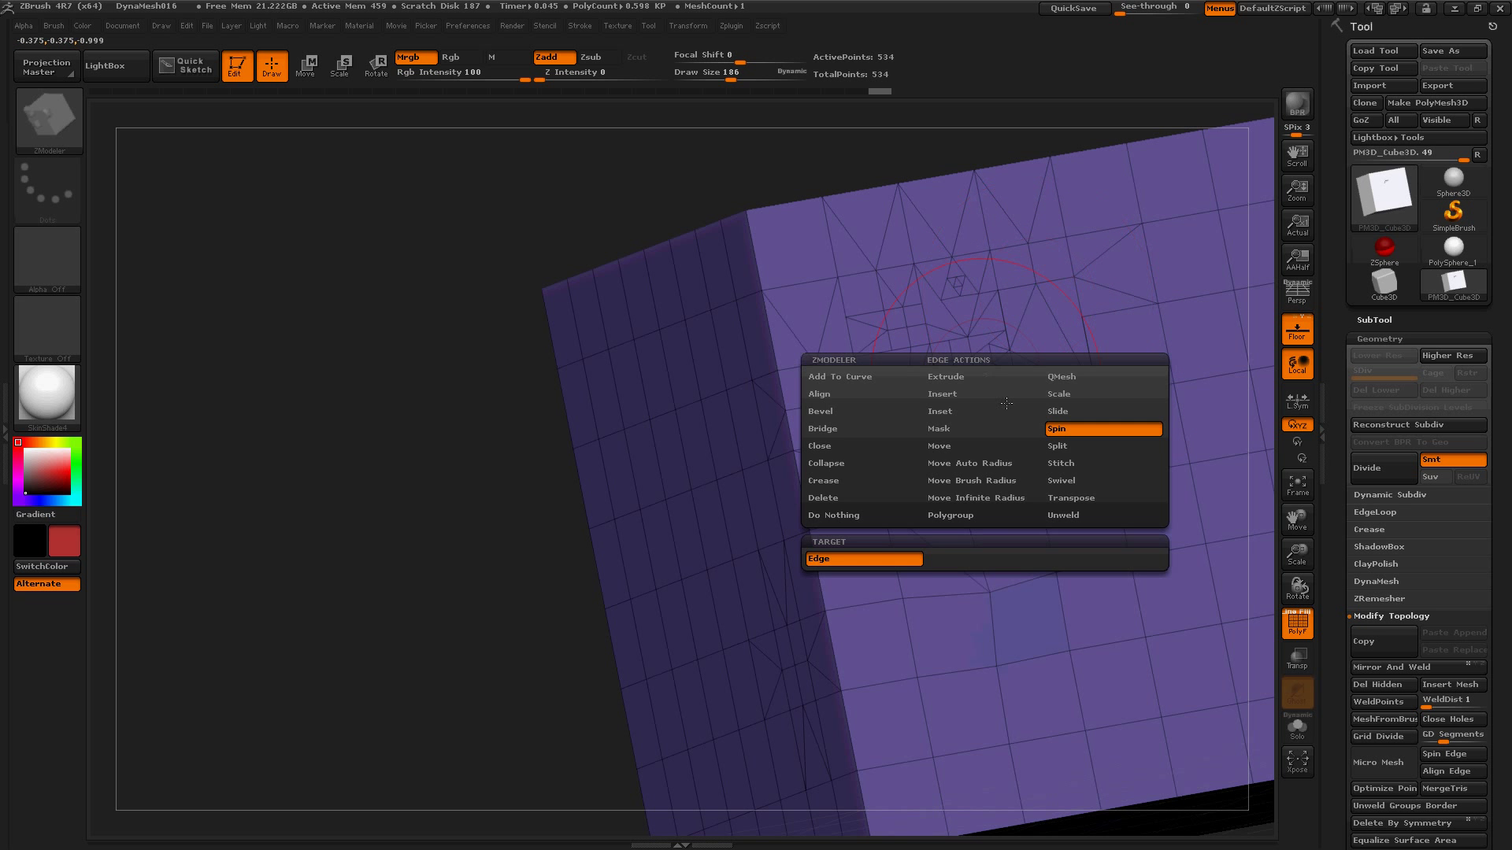
pyautogui.click(1051, 449)
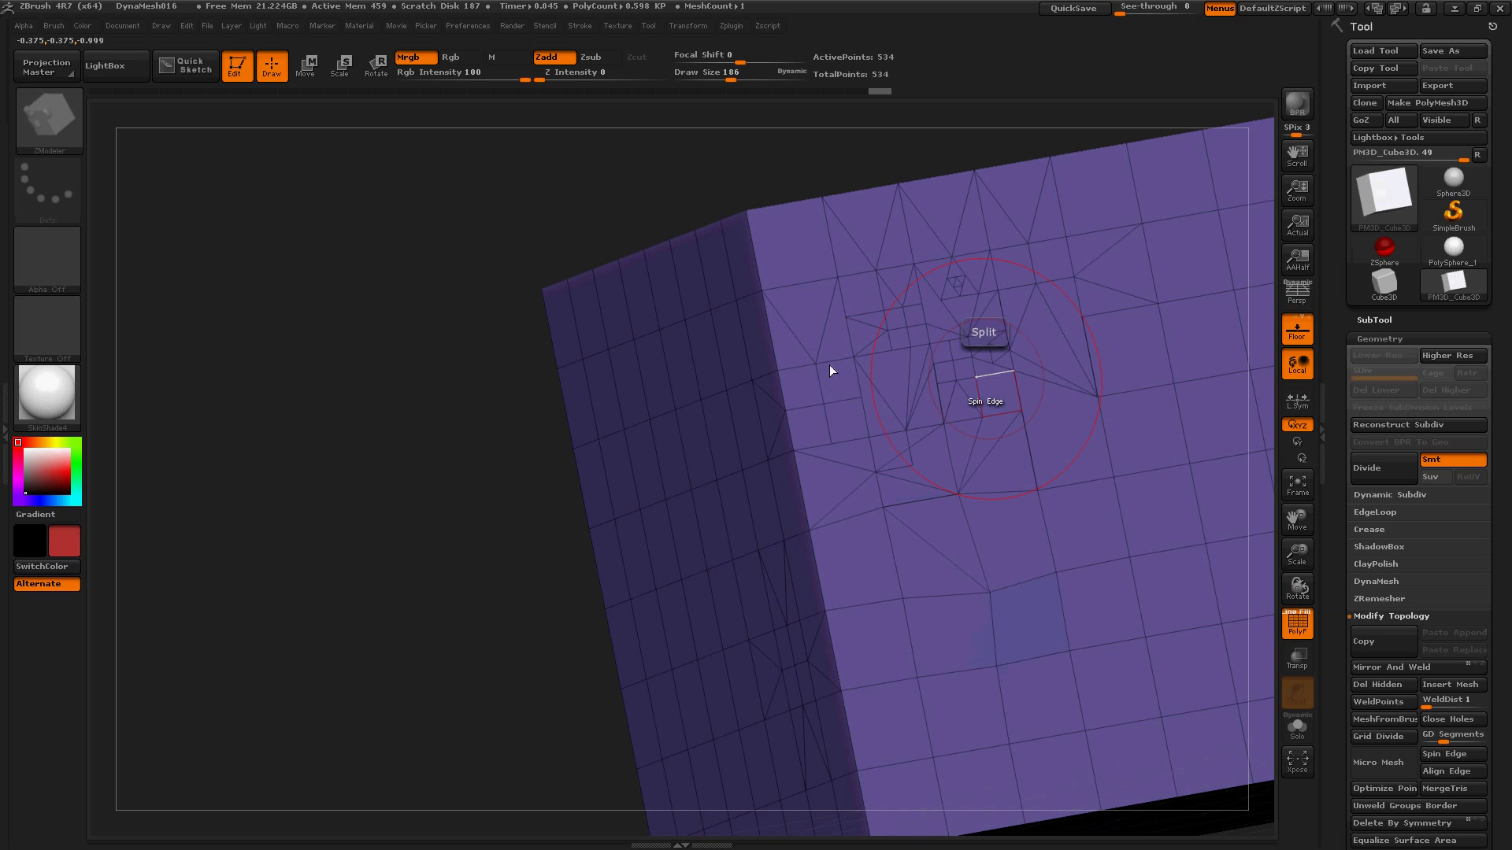
pyautogui.click(861, 398)
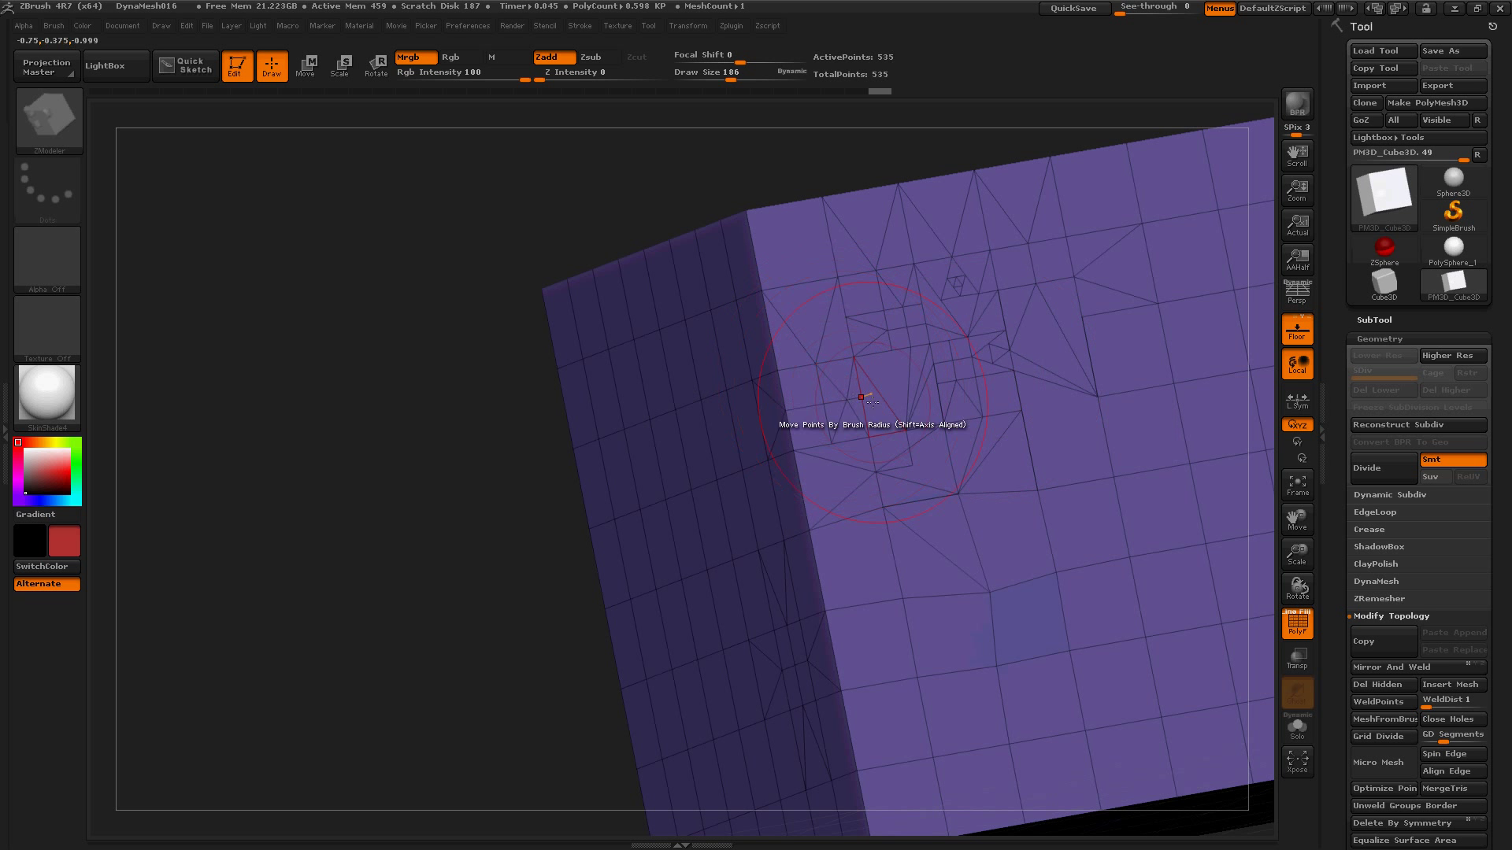
pyautogui.click(809, 406)
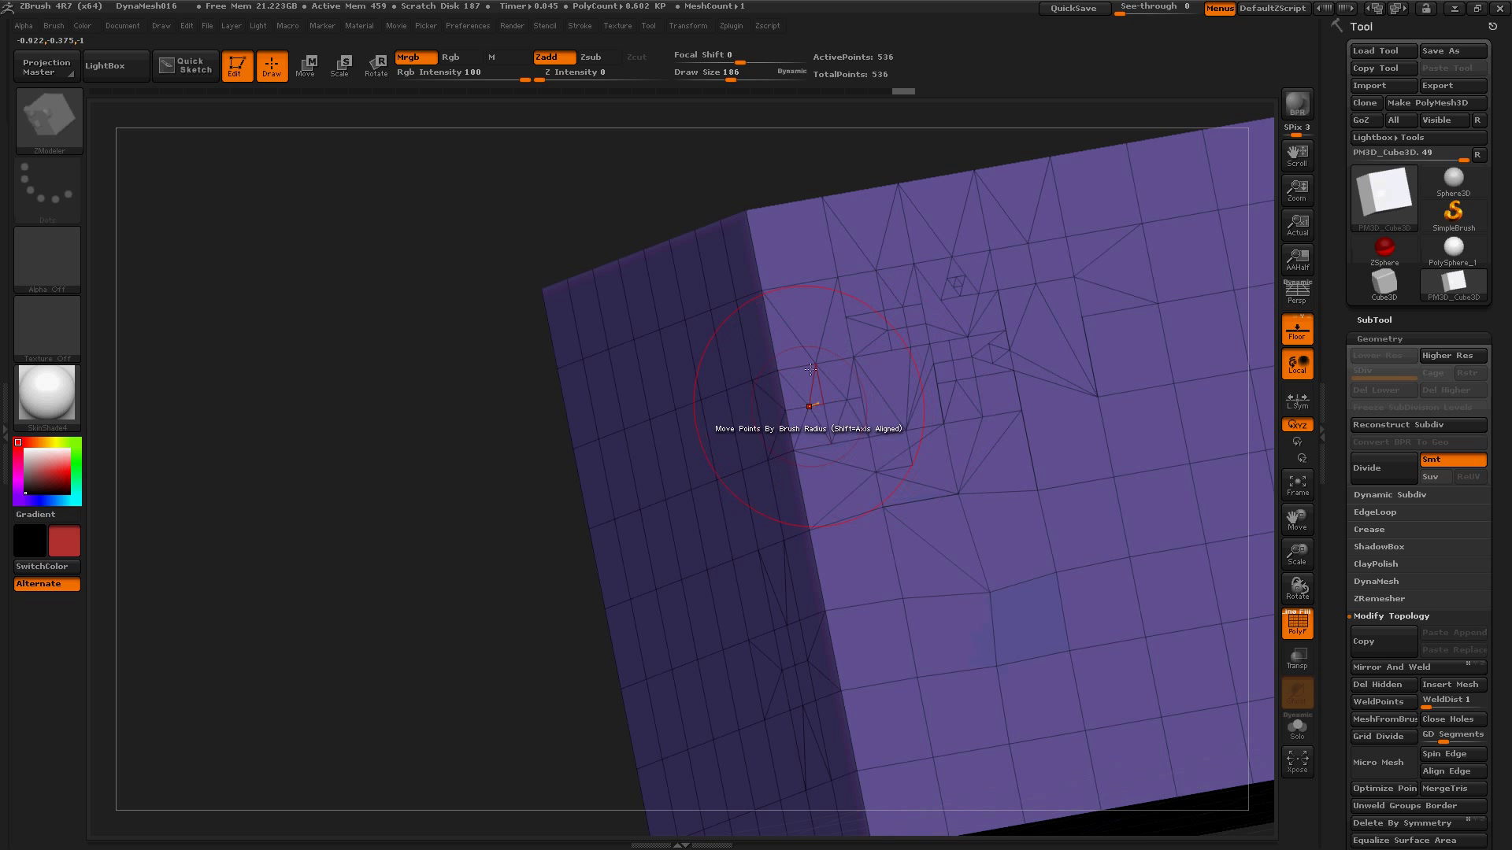
pyautogui.click(799, 281)
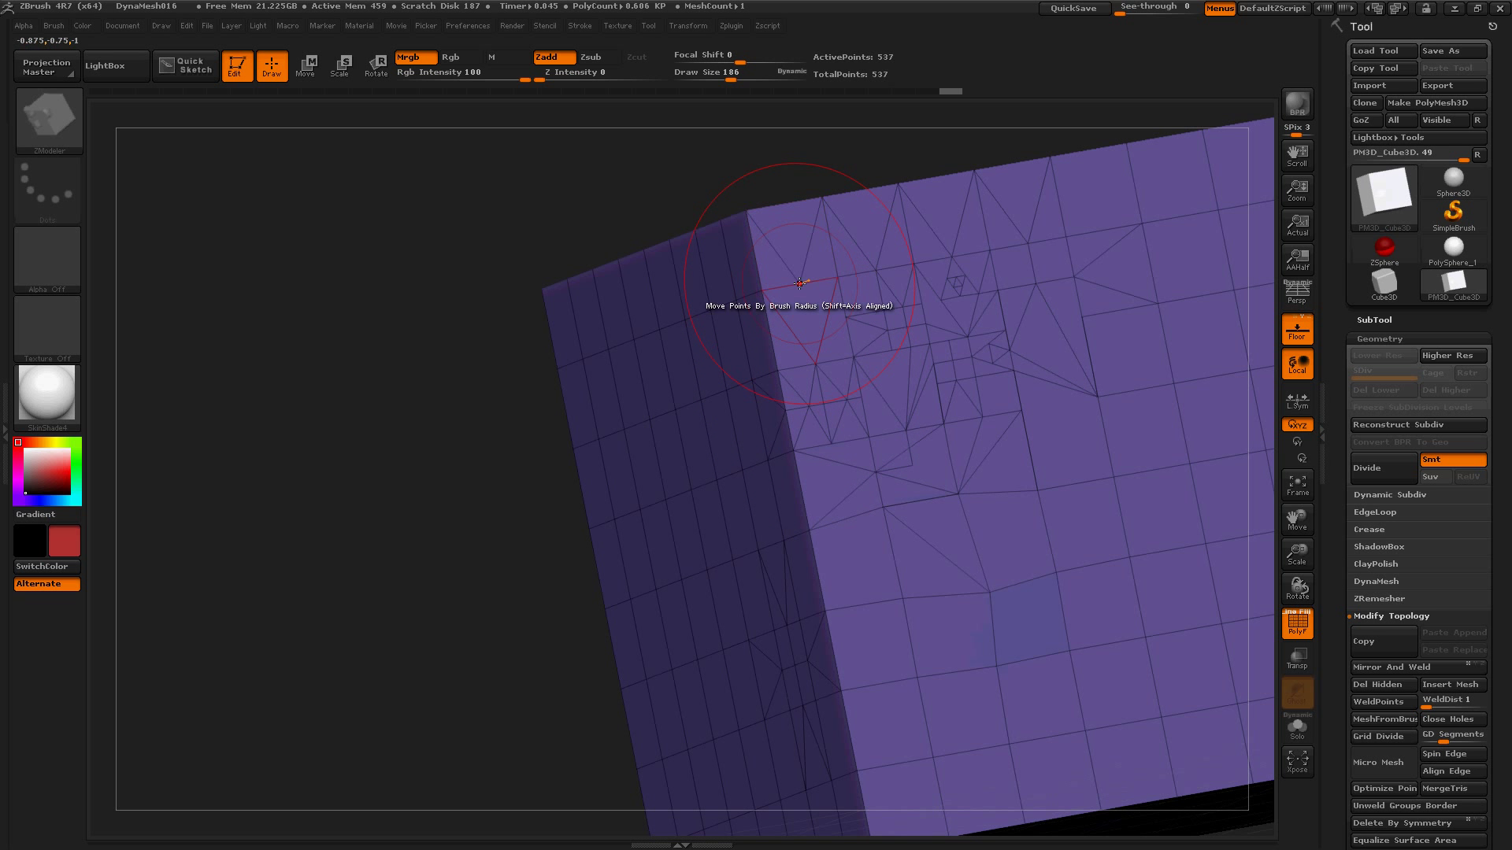
pyautogui.click(831, 248)
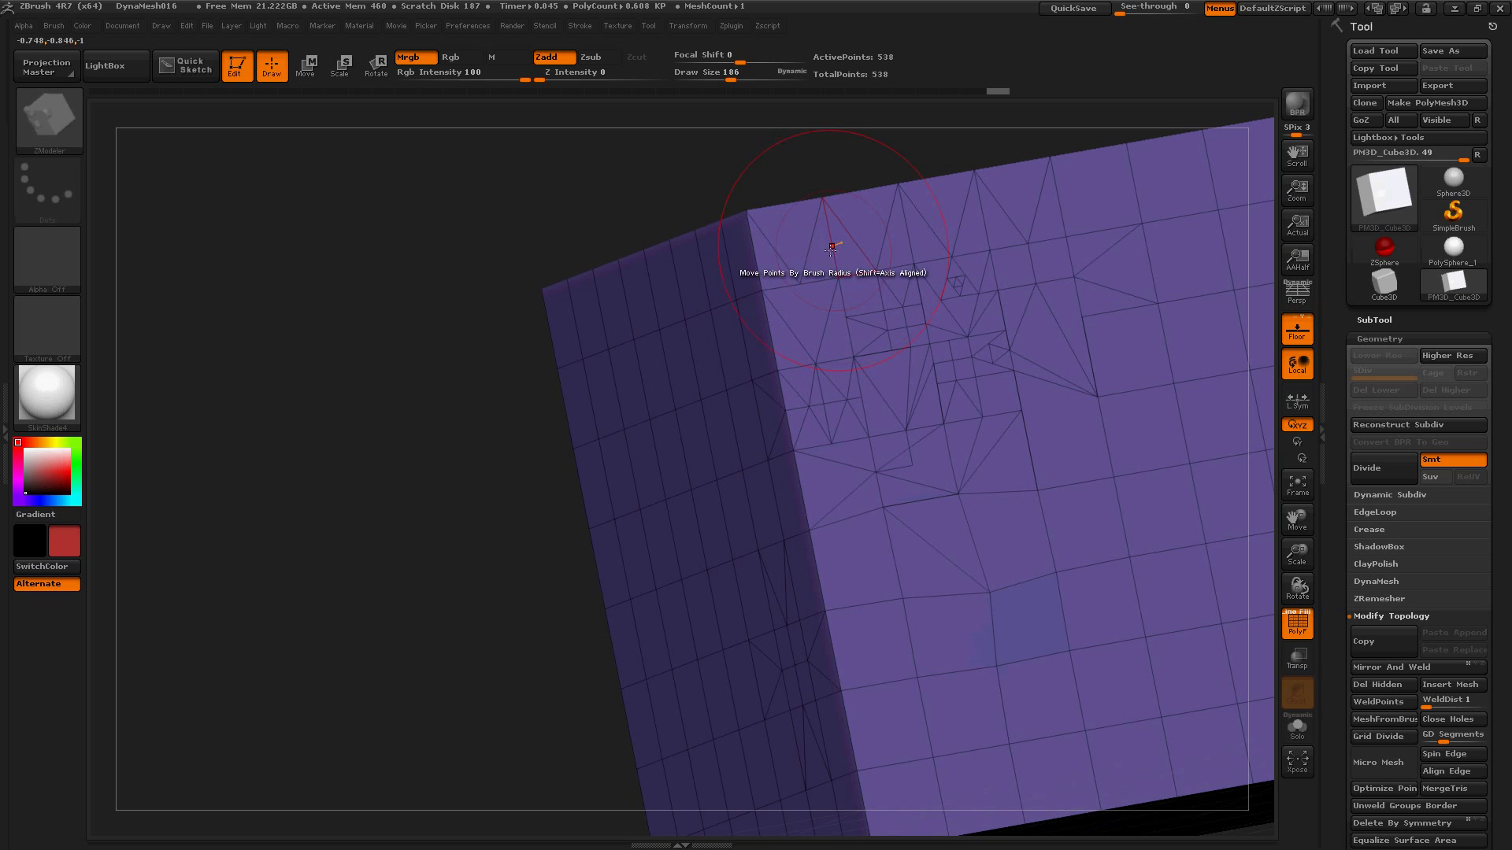
pyautogui.click(822, 247)
pyautogui.click(820, 247)
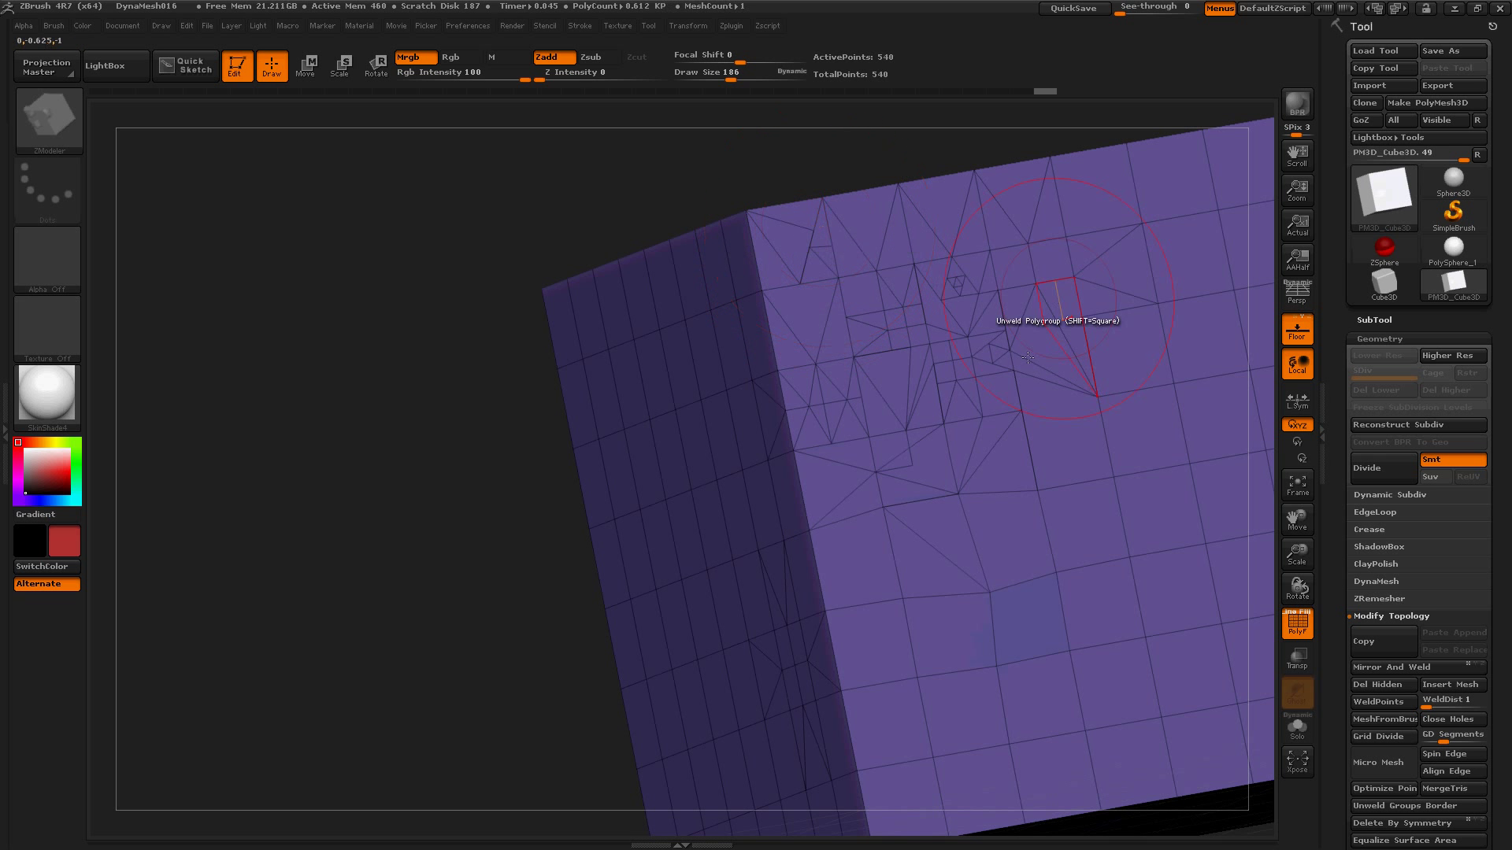
pyautogui.click(830, 320)
# Review the point and polygon action lists, including the ZModeler Modifiers entry.
pyautogui.press('space')
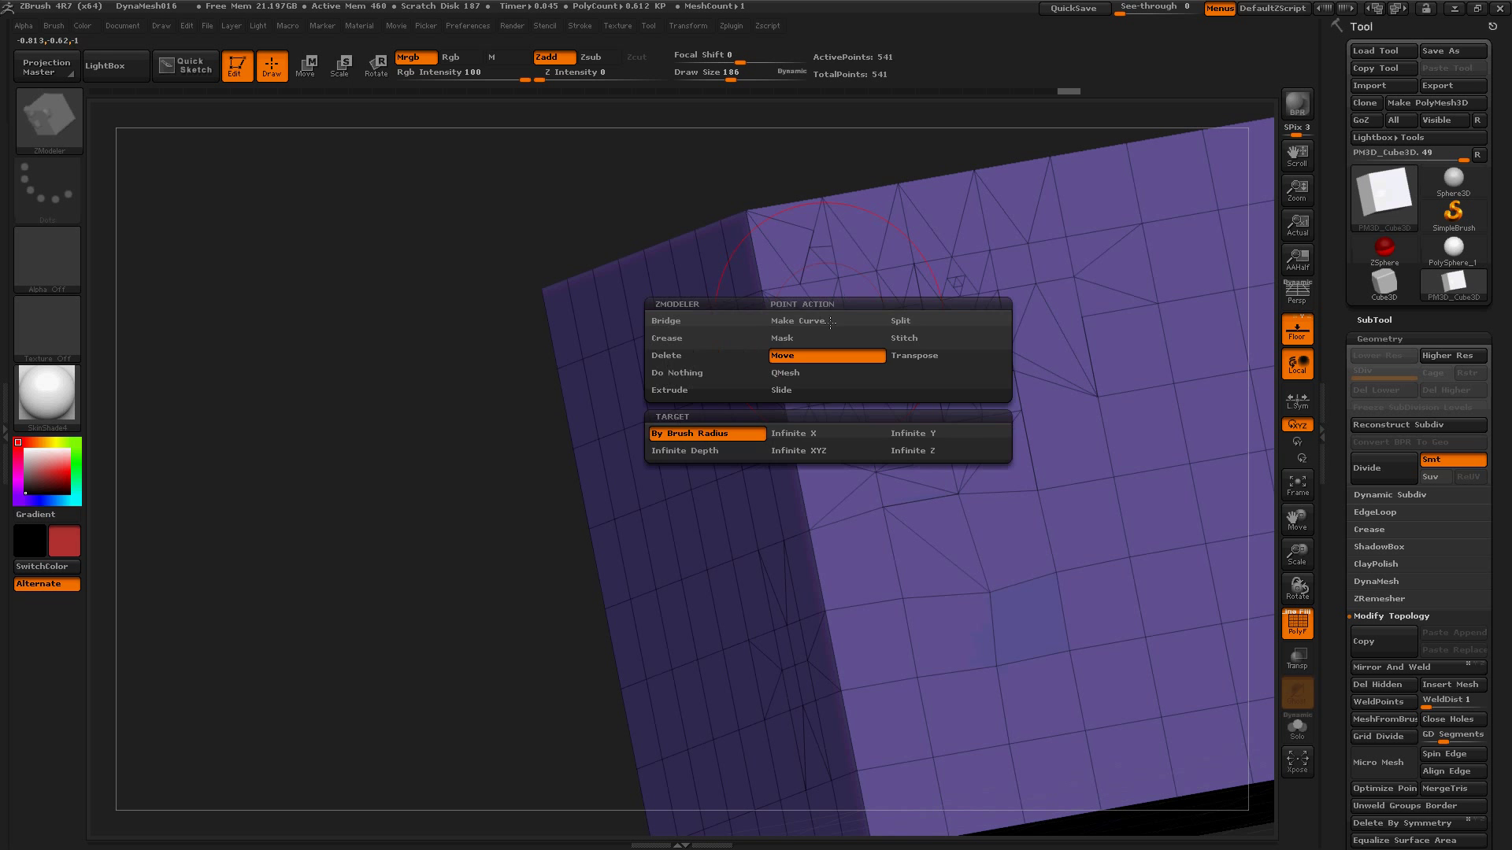
pyautogui.press('space')
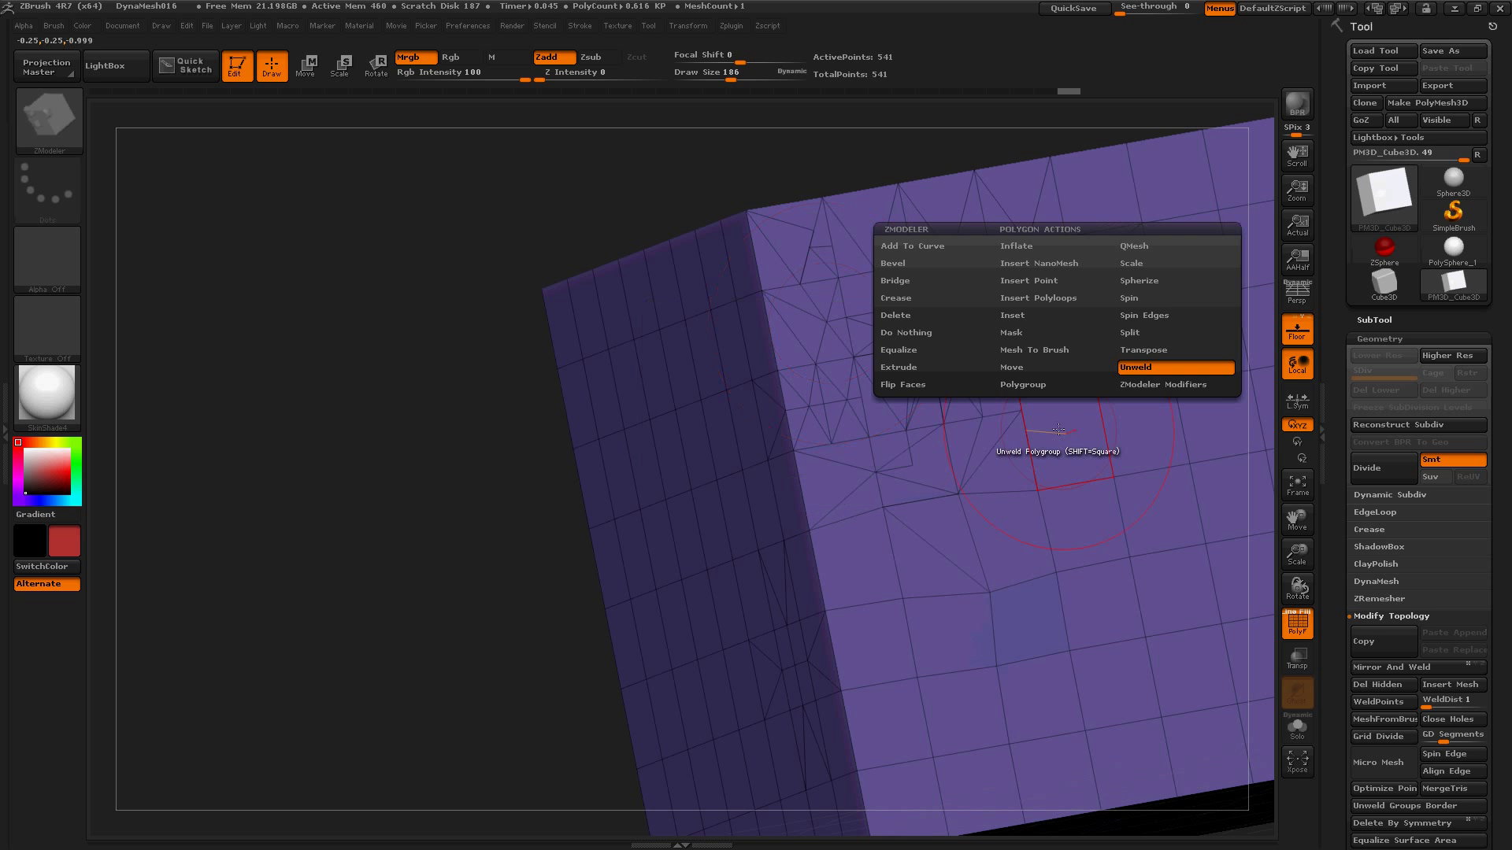
pyautogui.click(1150, 383)
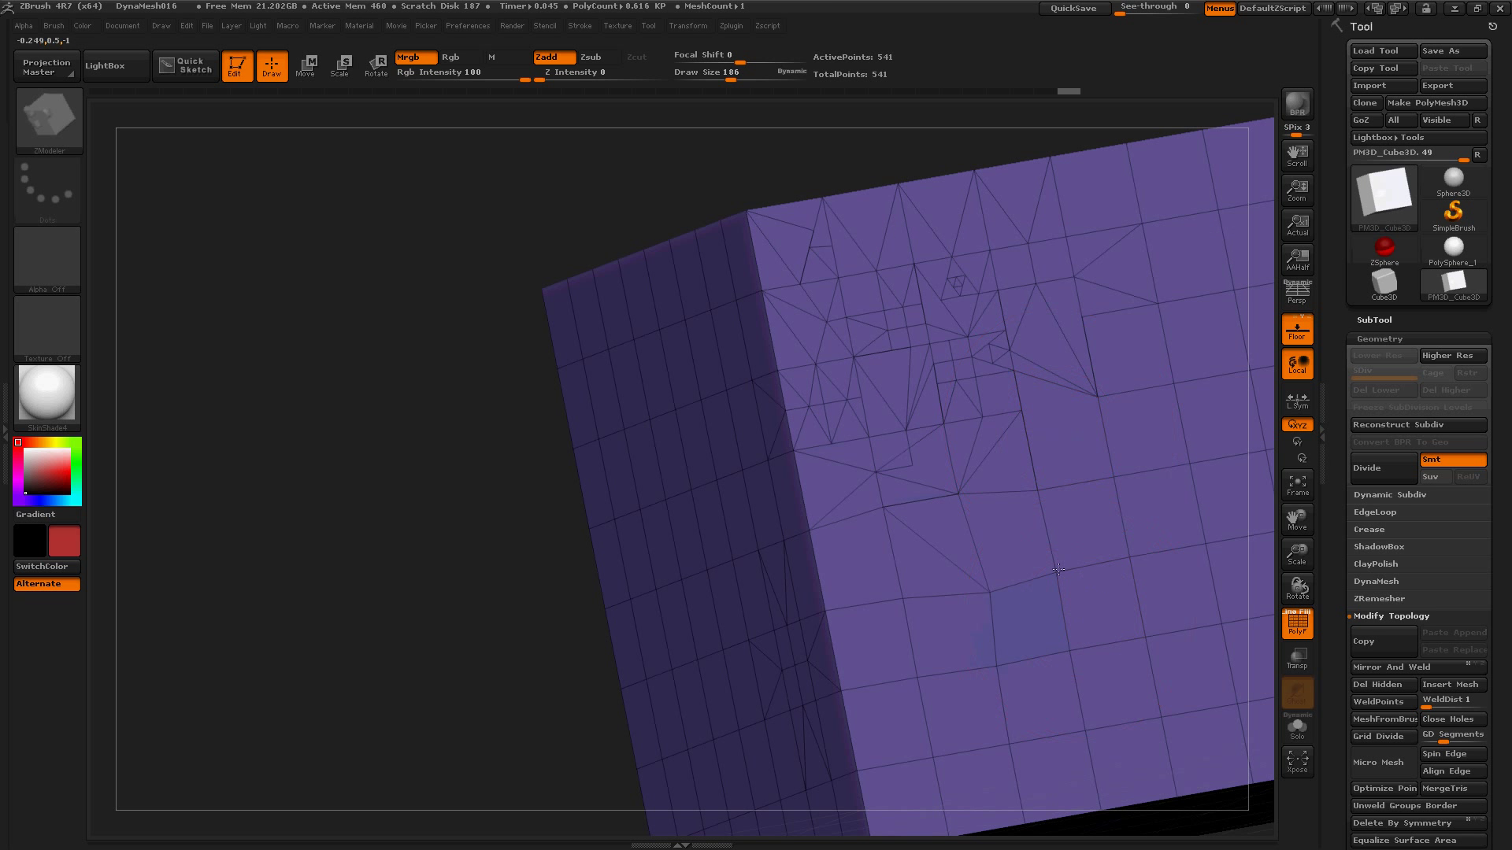
# Split two edges beside the shaded polygon in the lower part of the front face, and set the edge action to Stitch.
pyautogui.click(1054, 598)
pyautogui.click(1063, 570)
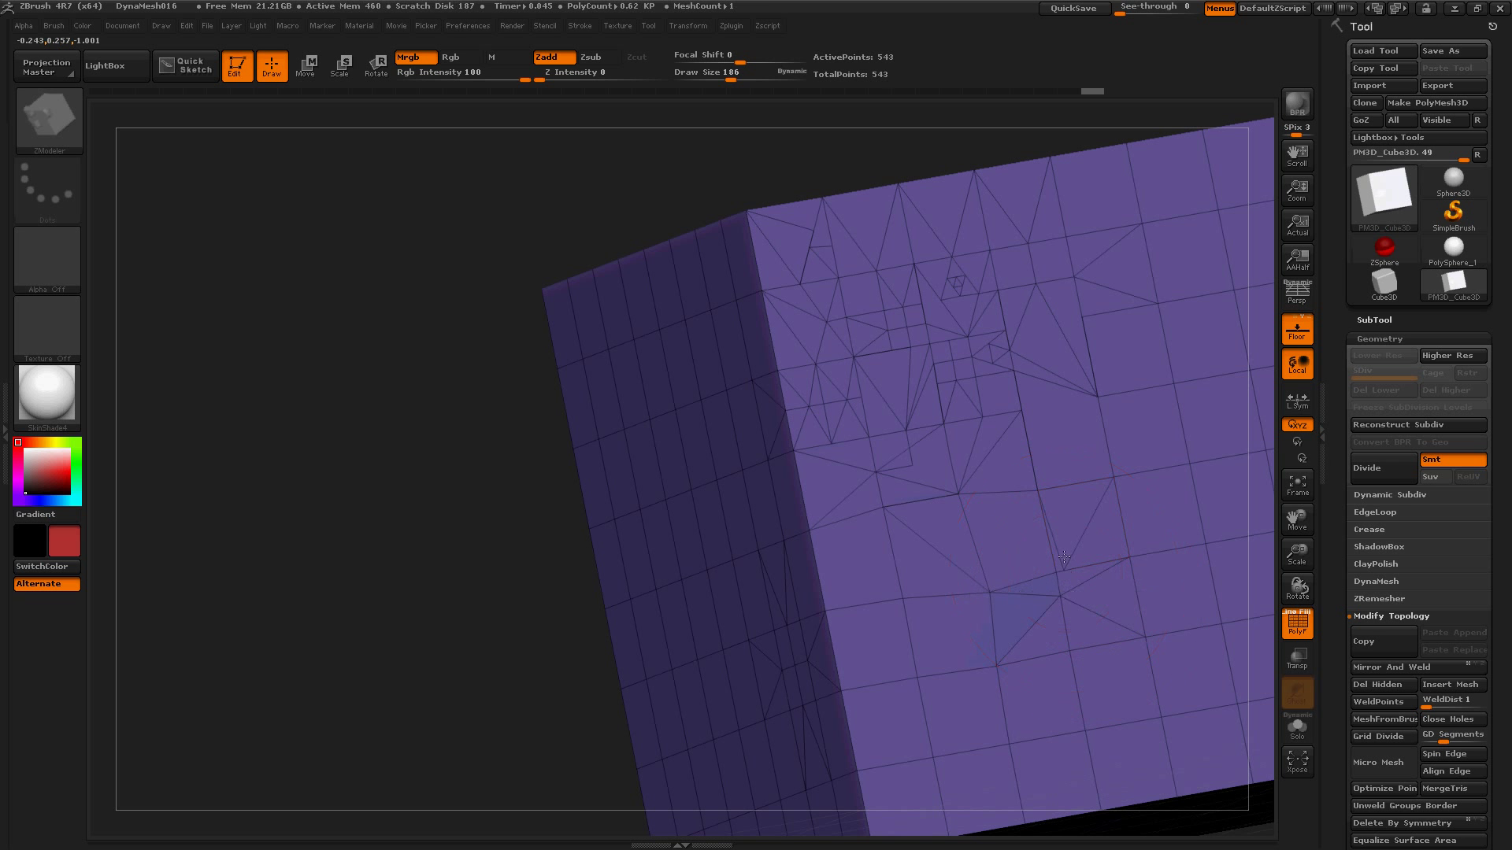
pyautogui.press('space')
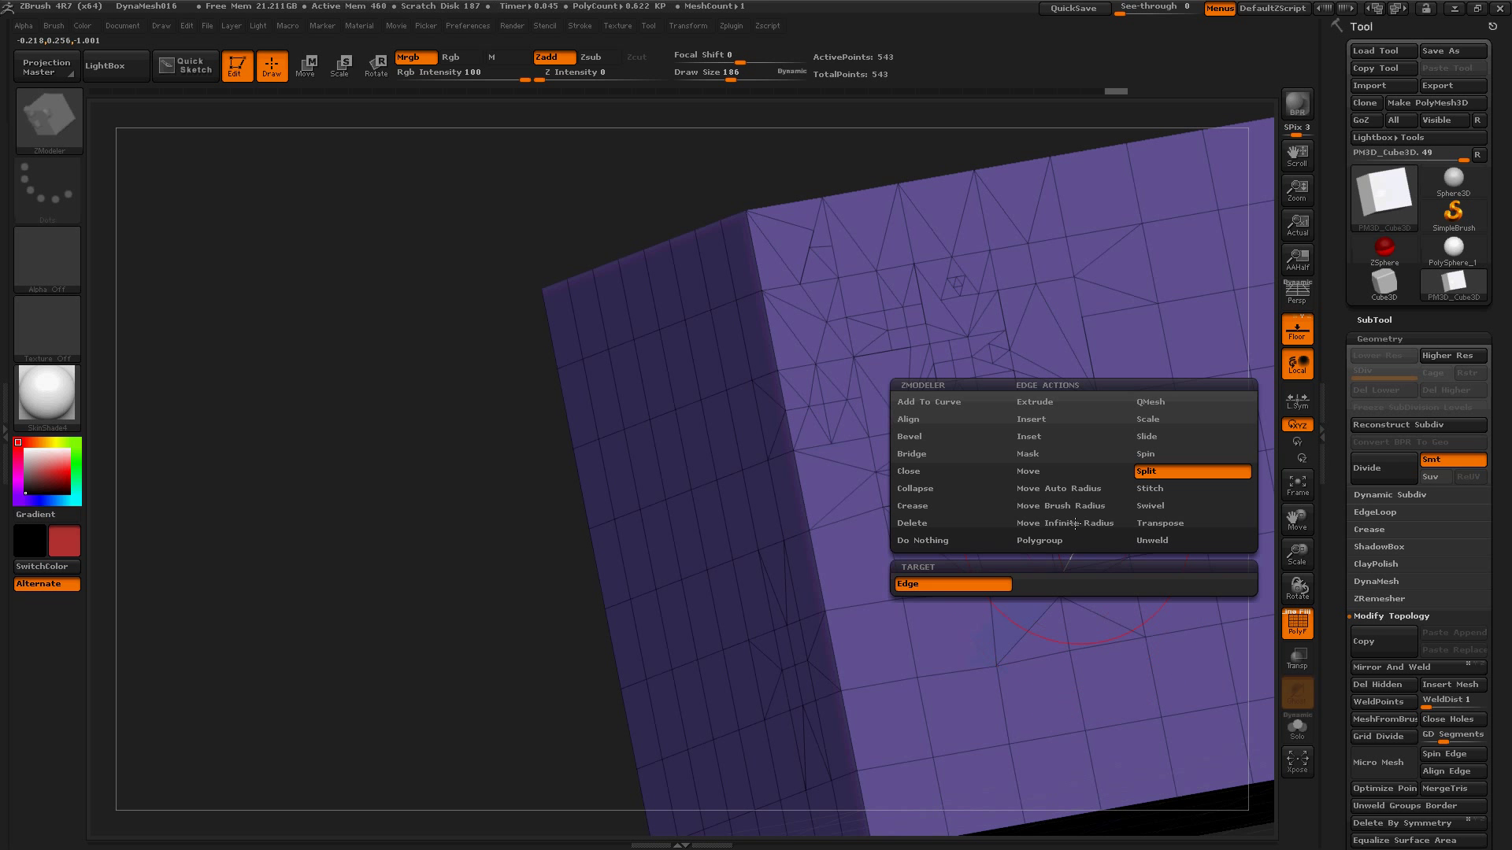
pyautogui.click(1164, 489)
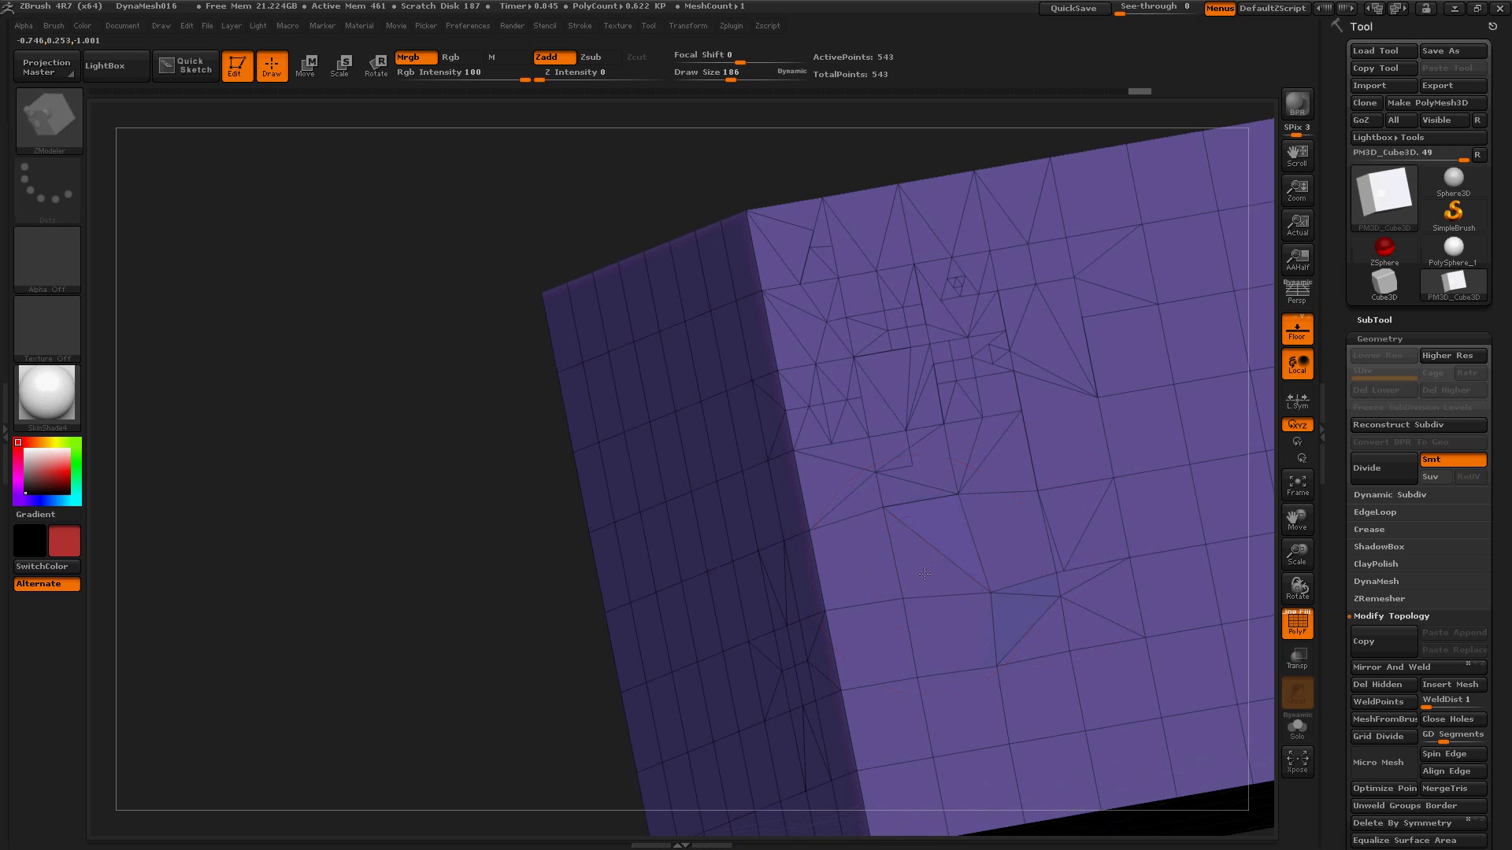
# Set the polygon action to Bevel and bevel a single square polygon in the unsplit area of the front face.
pyautogui.press('space')
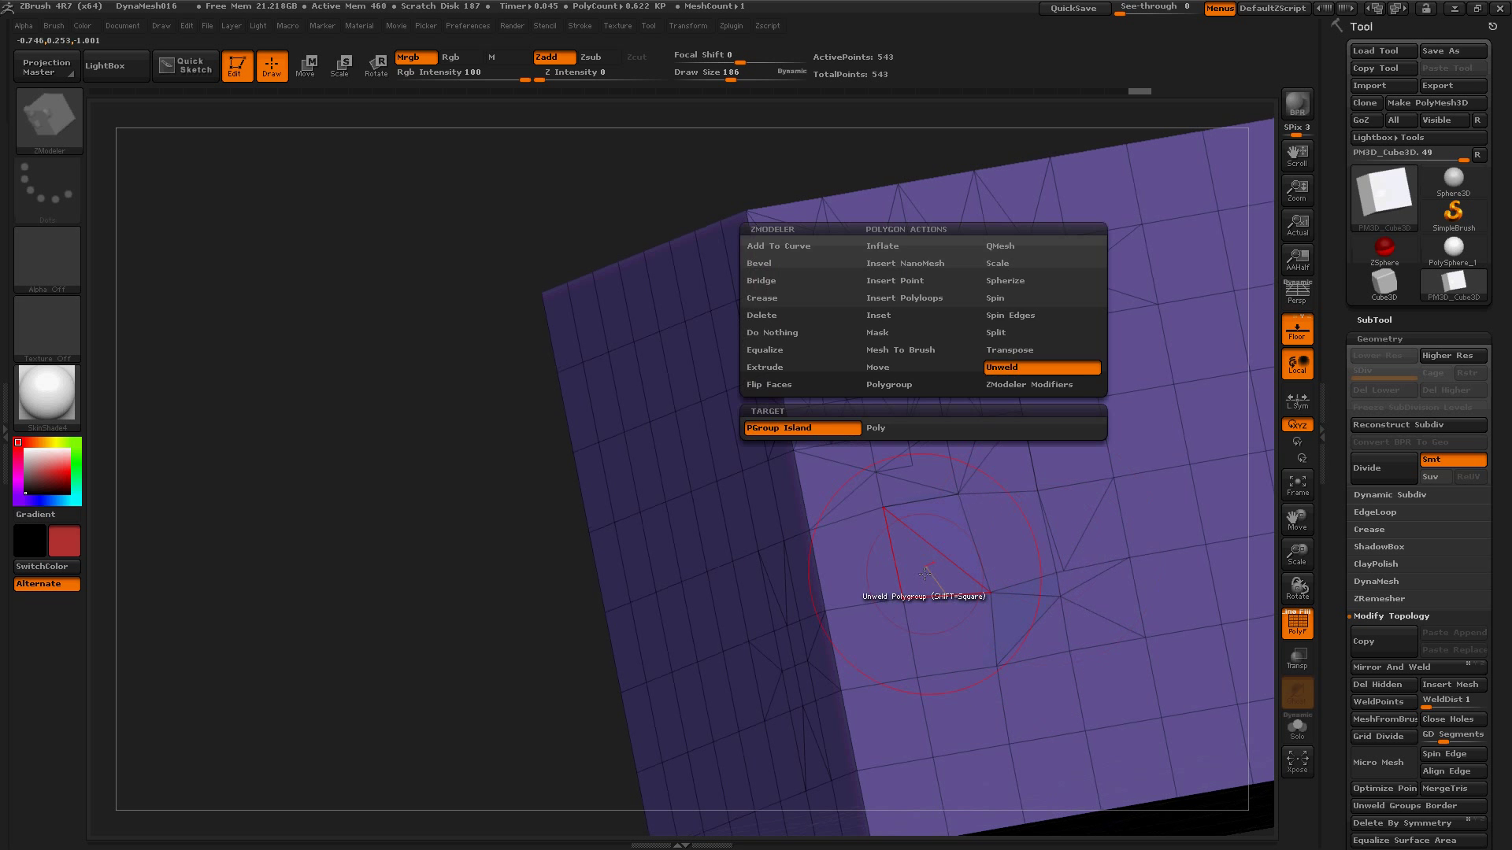
pyautogui.click(768, 266)
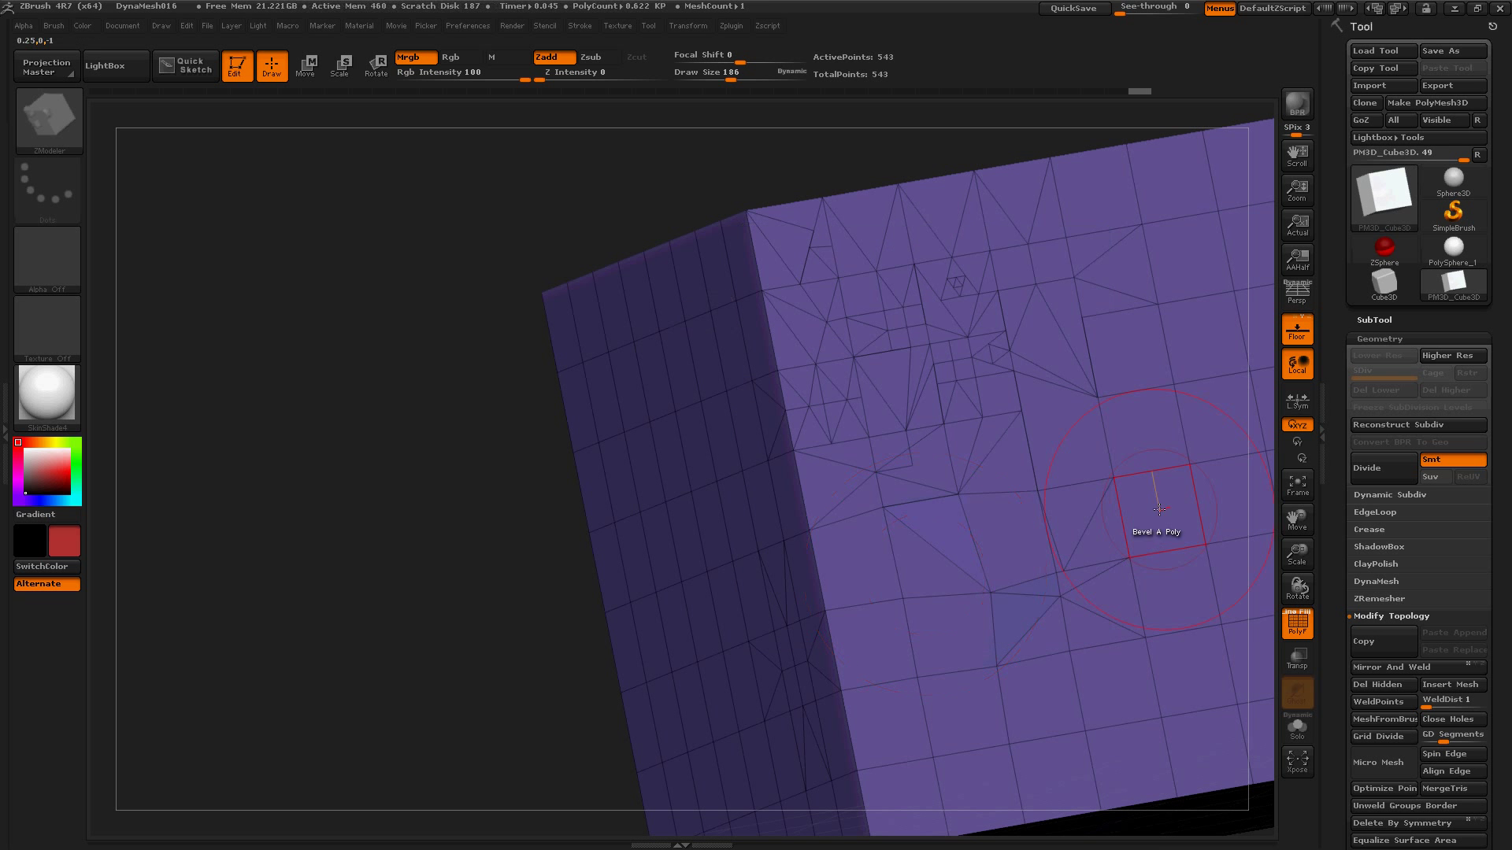
pyautogui.moveTo(1153, 515); pyautogui.dragTo(1147, 435)
# Mark the two adjacent polygon columns above the beveled square, bevel them together, and bevel a polygon beside the cube's vertical front edge.
pyautogui.keyDown('alt'); pyautogui.click(1150, 422); pyautogui.keyUp('alt')
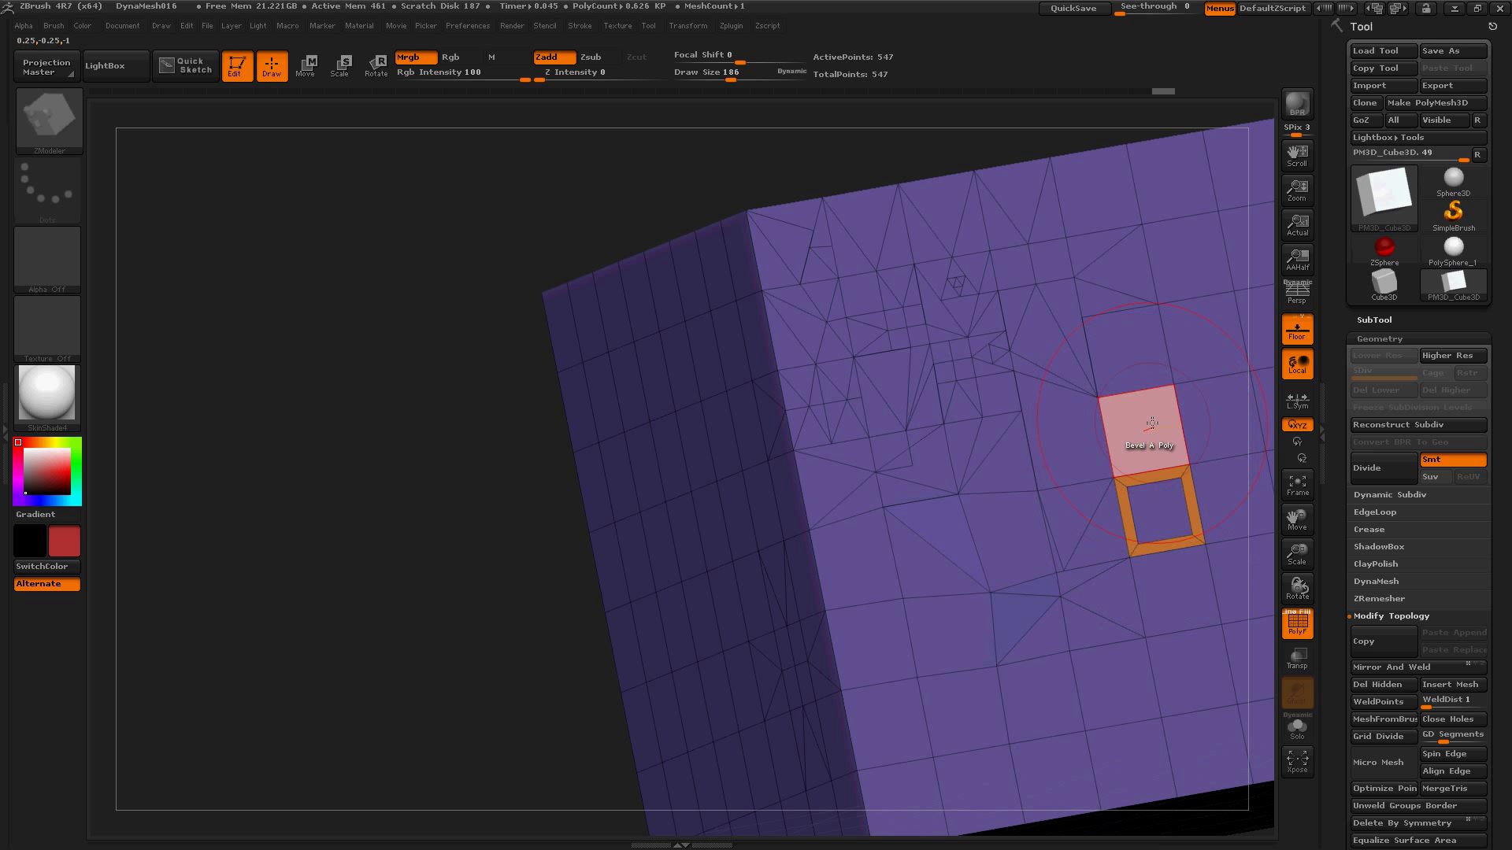
pyautogui.click(1129, 356)
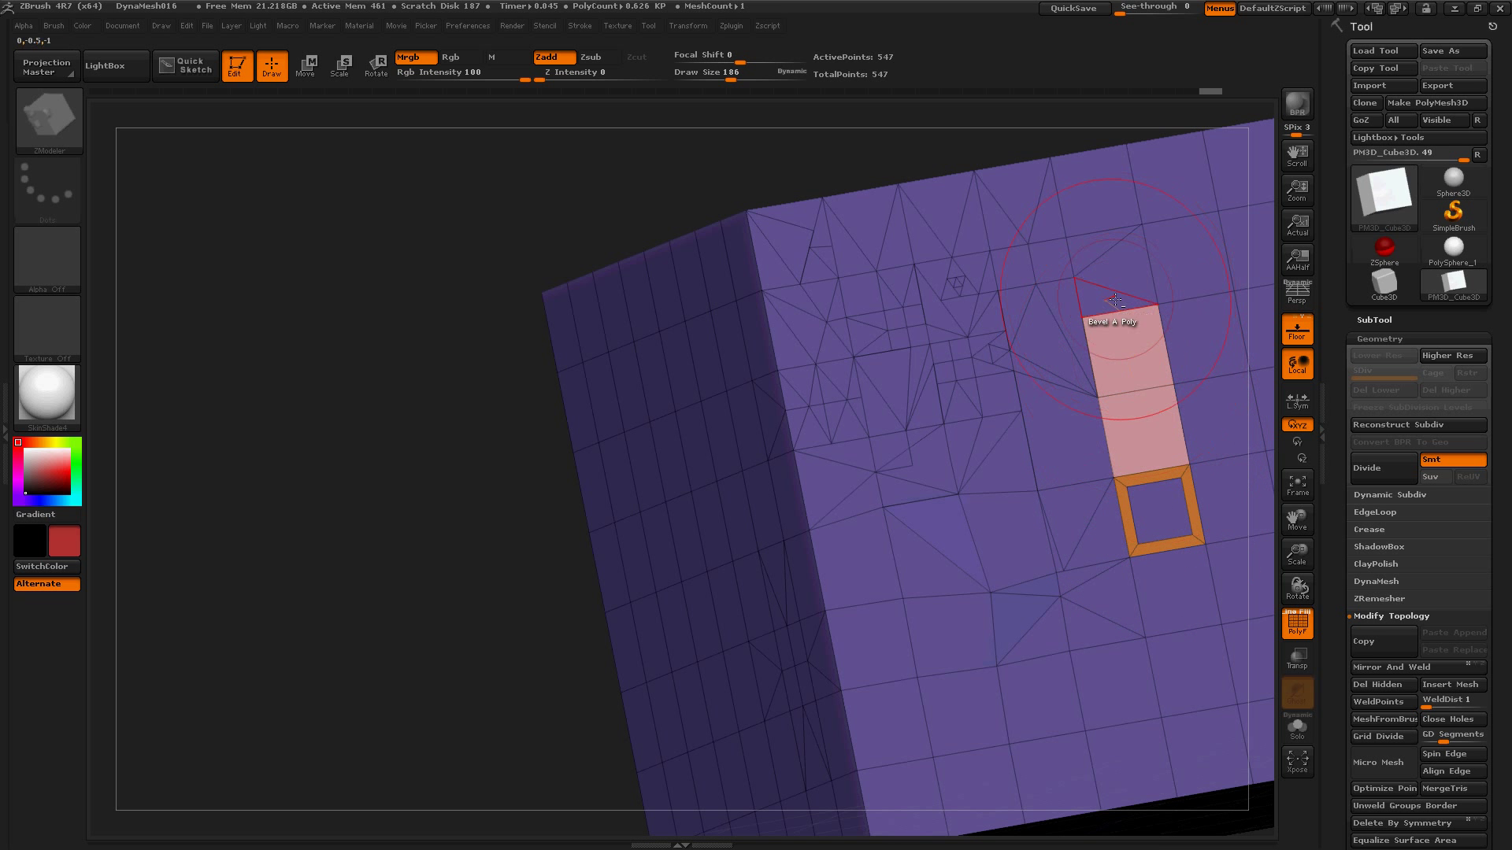
pyautogui.click(1121, 274)
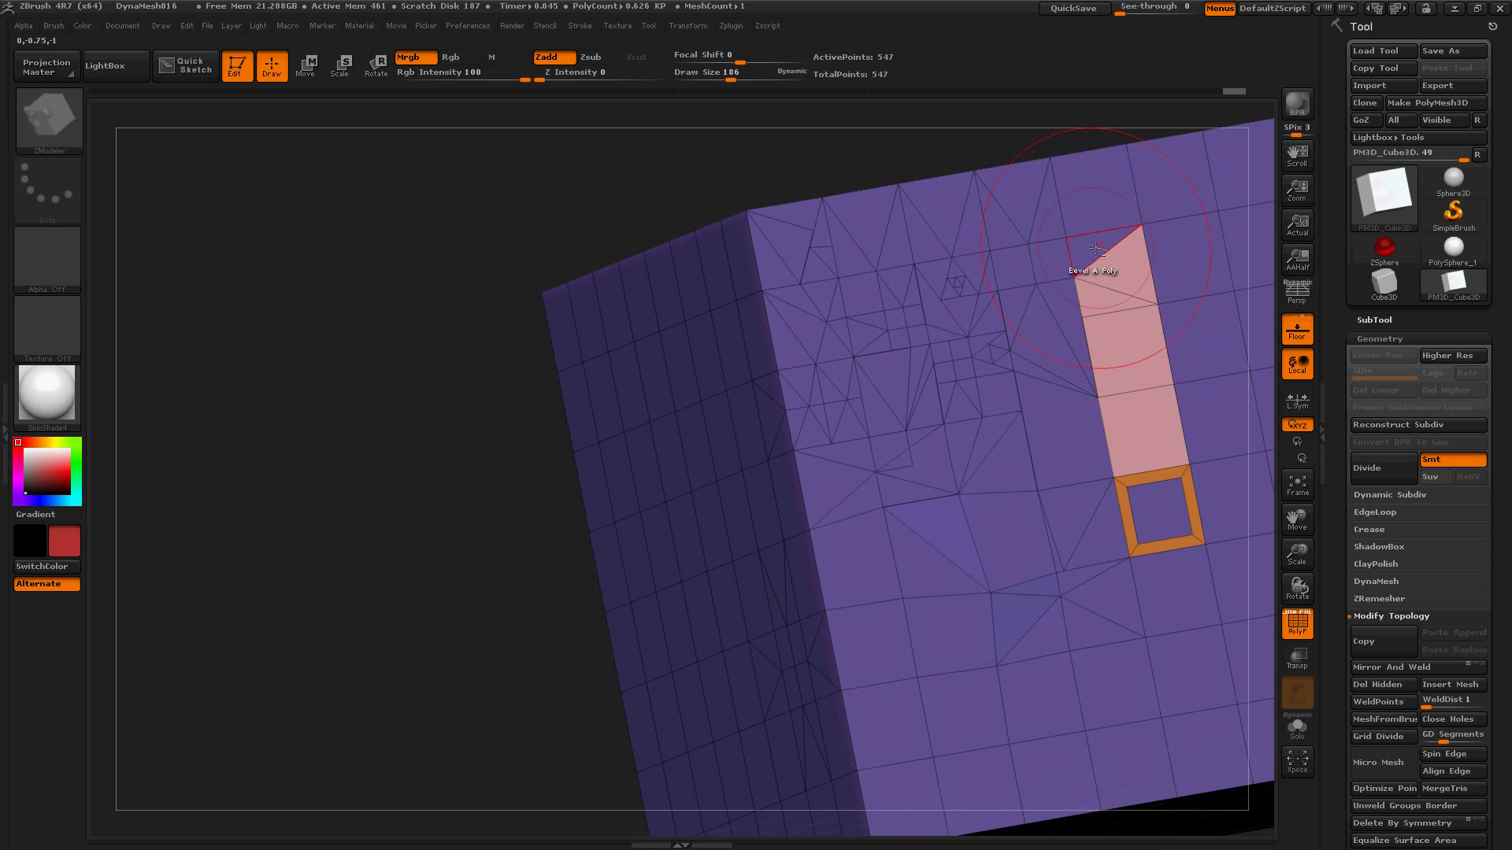
pyautogui.click(1094, 244)
pyautogui.click(1096, 187)
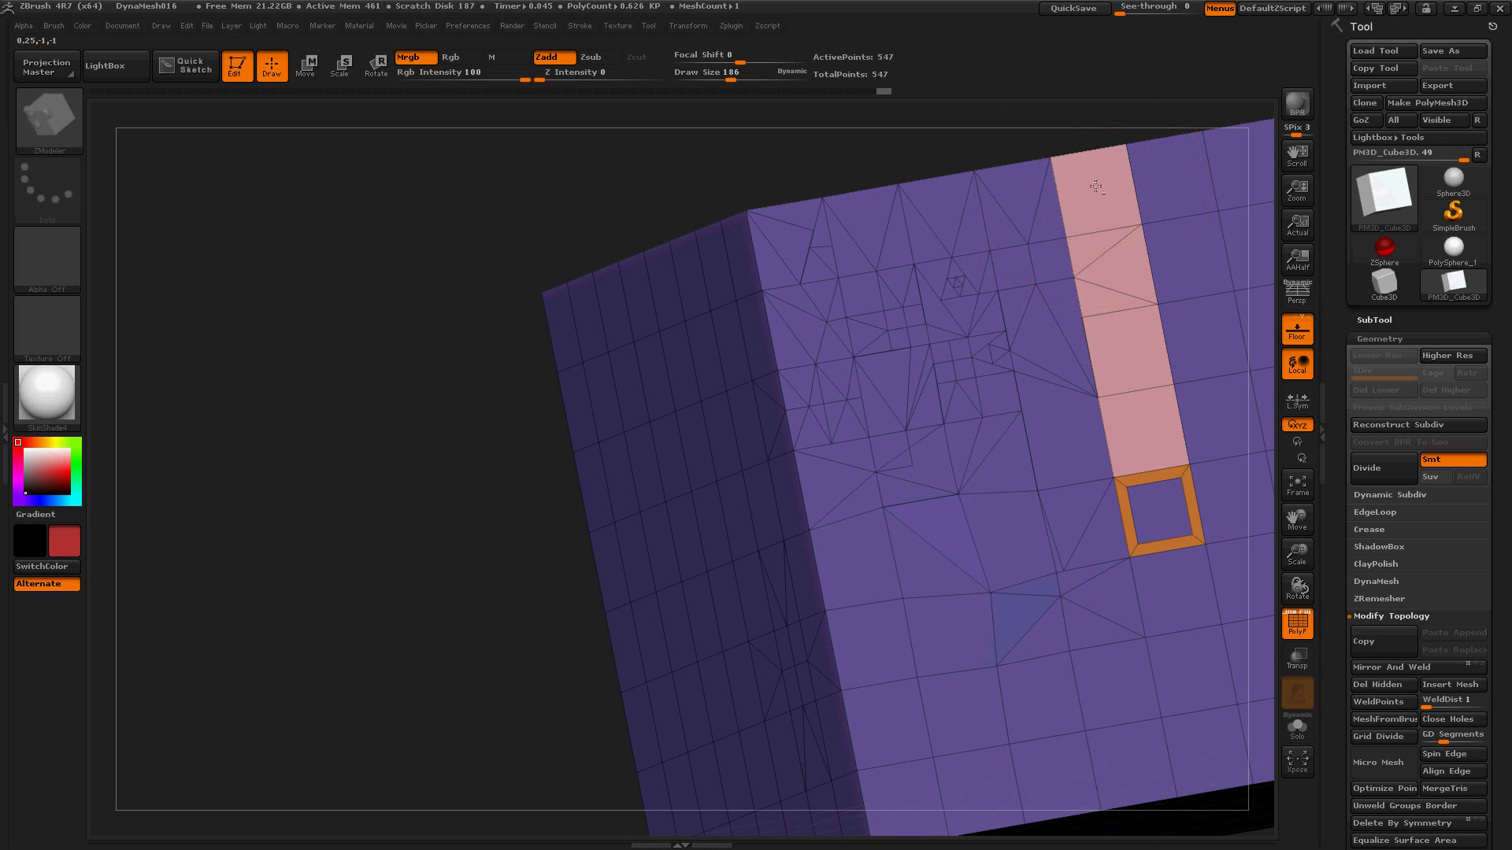
pyautogui.click(1188, 236)
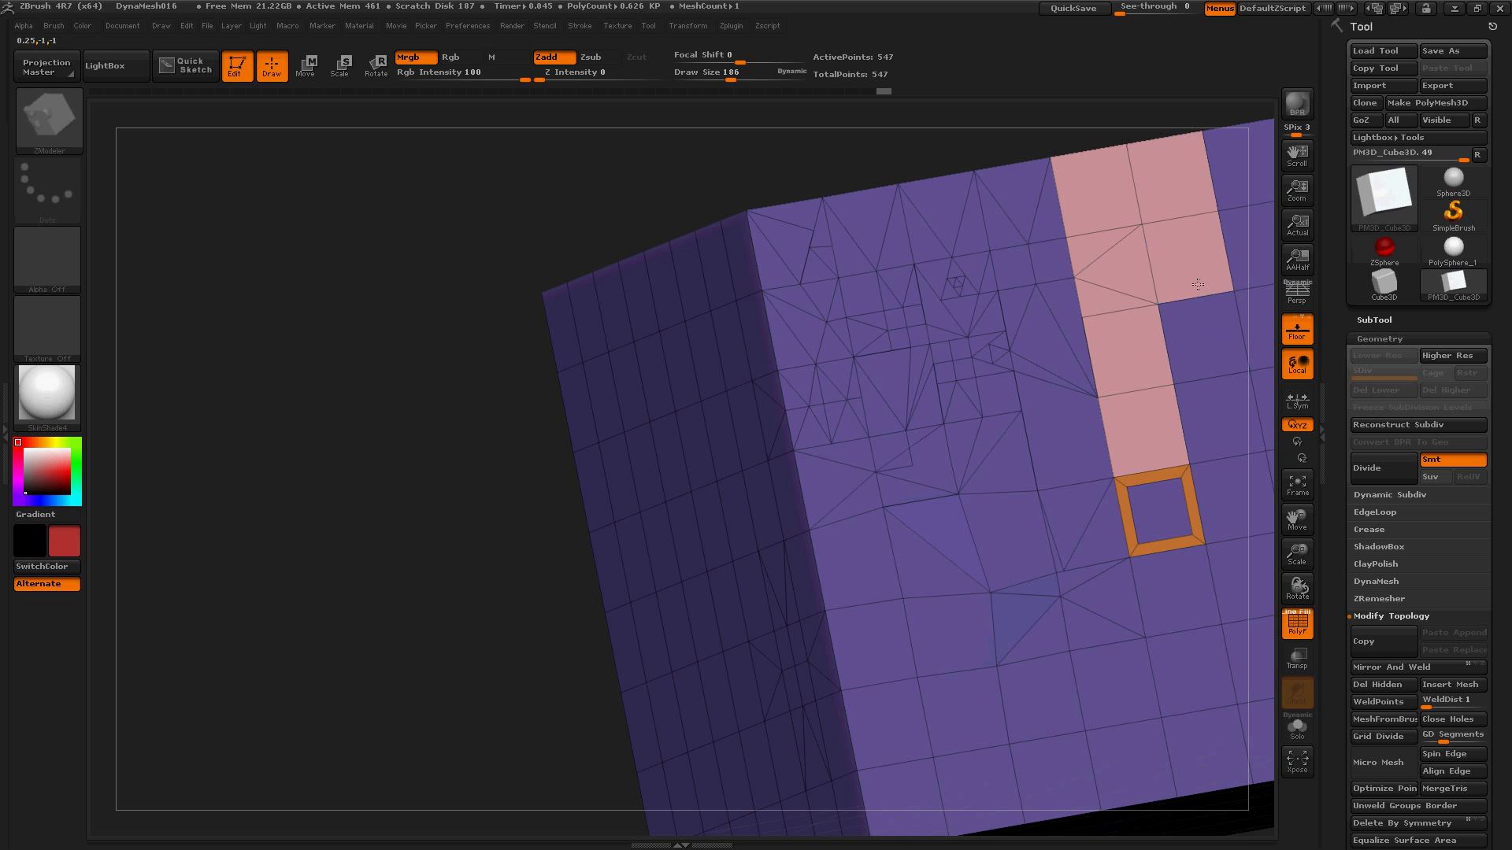
pyautogui.click(1199, 333)
pyautogui.click(1189, 394)
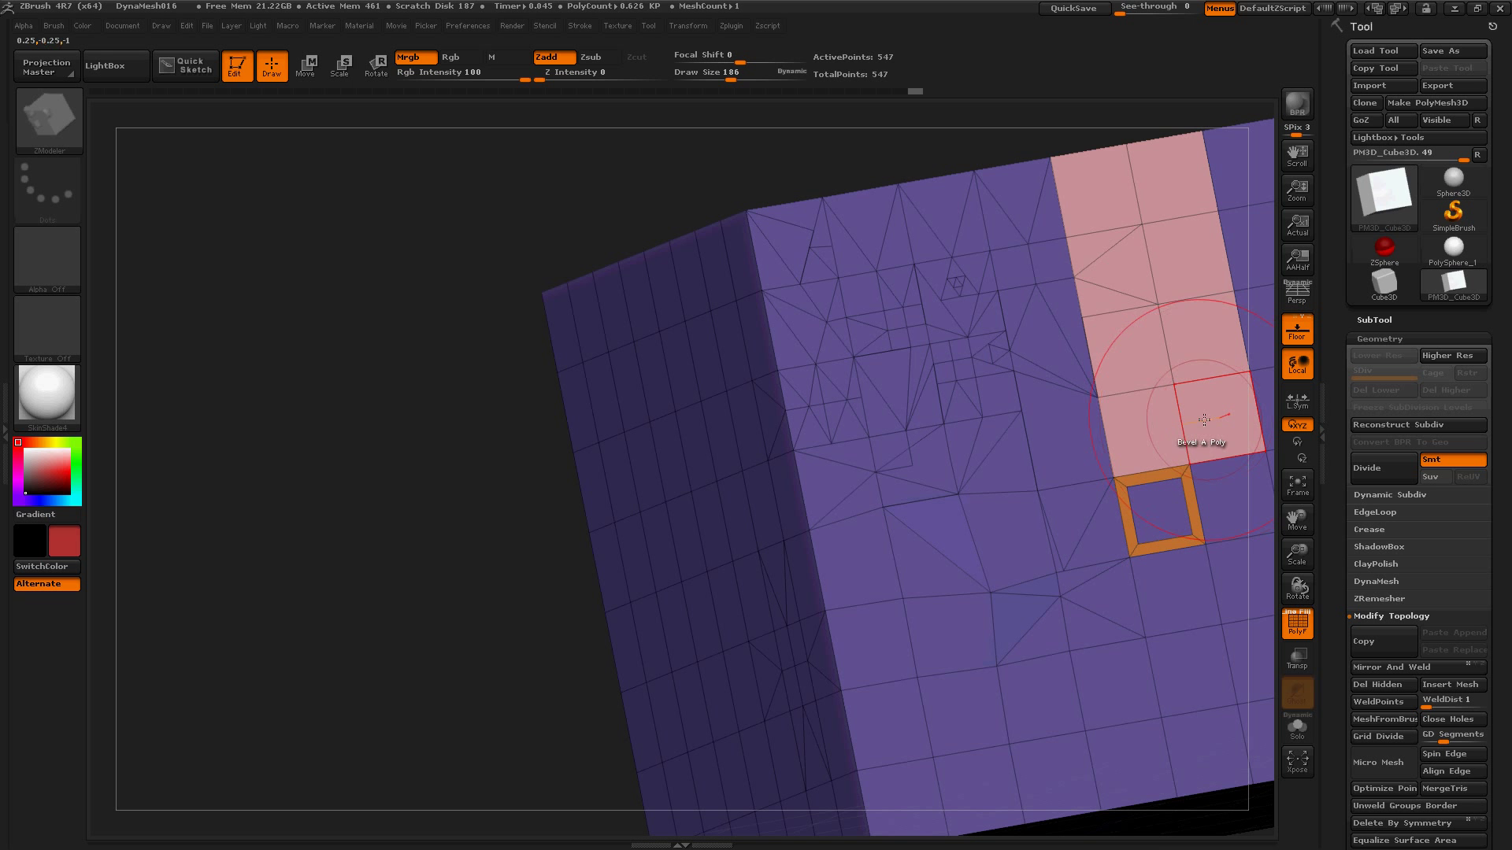
pyautogui.moveTo(1207, 415)
pyautogui.mouseDown()
pyautogui.moveTo(1194, 399)
pyautogui.moveTo(1209, 412)
pyautogui.mouseUp()
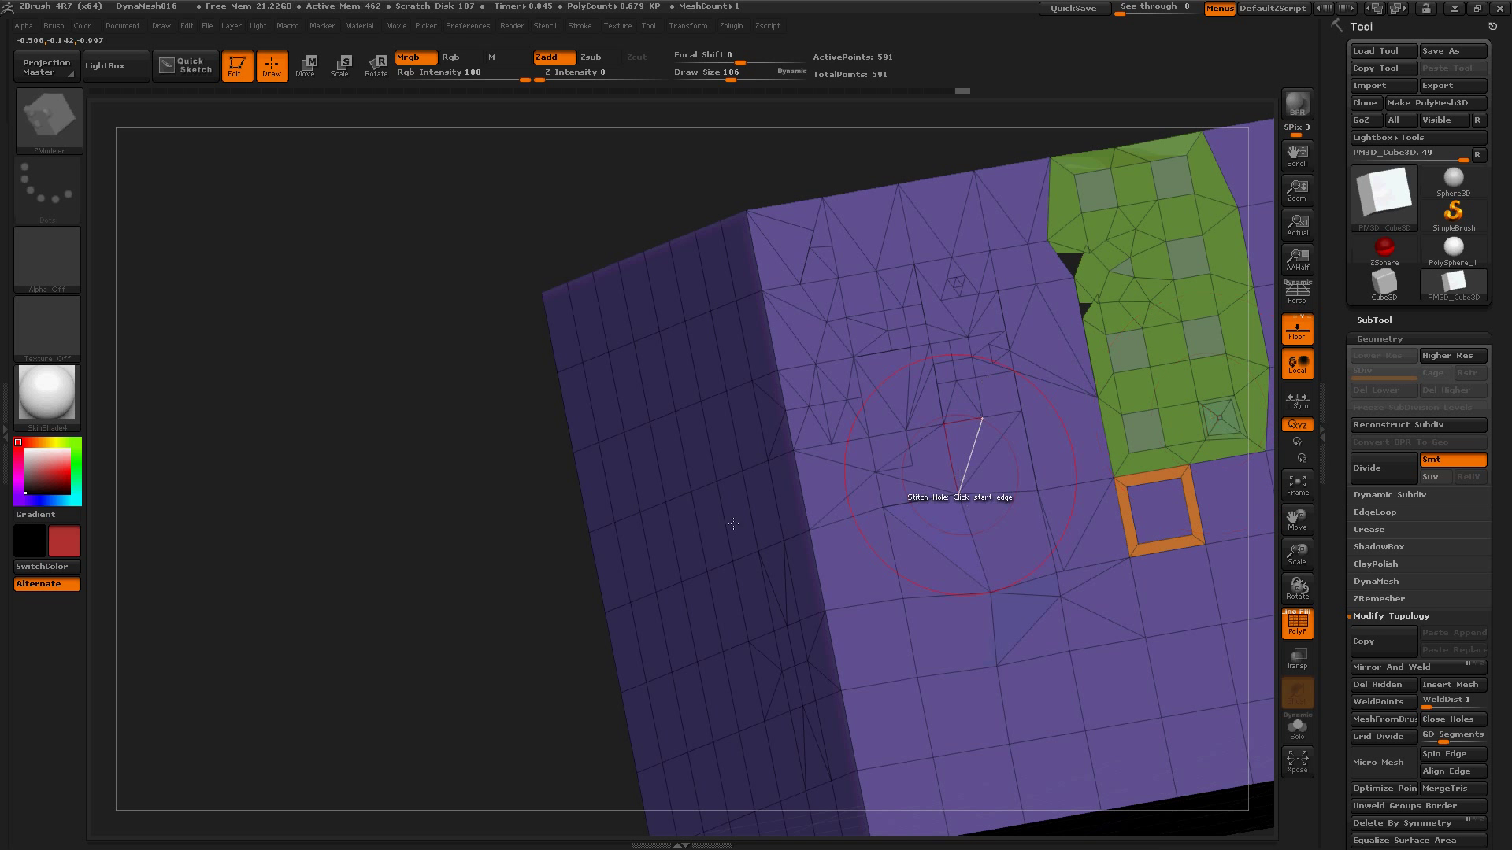
pyautogui.moveTo(827, 576); pyautogui.dragTo(842, 573)
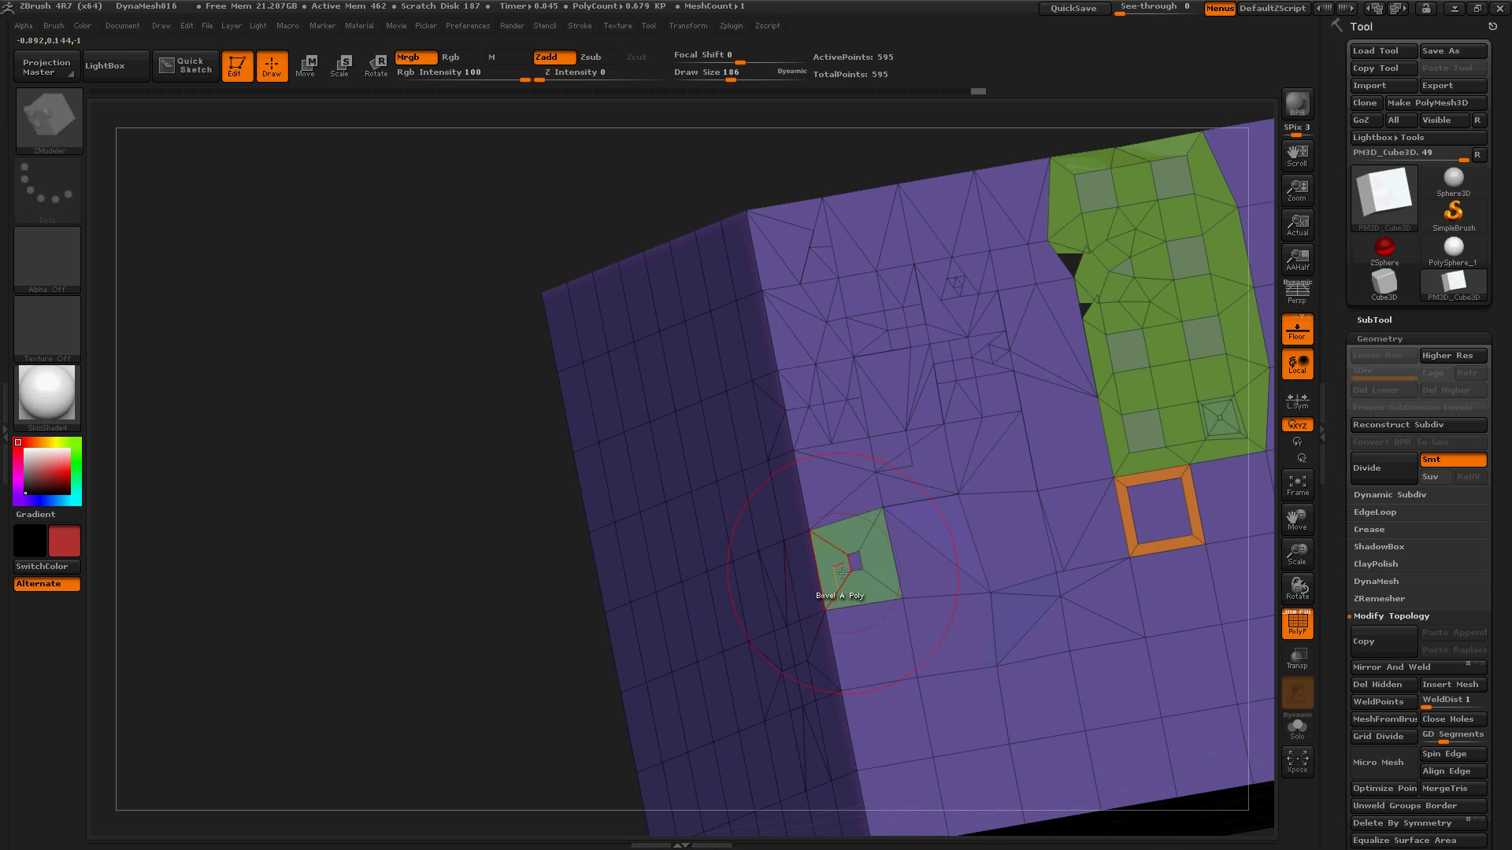